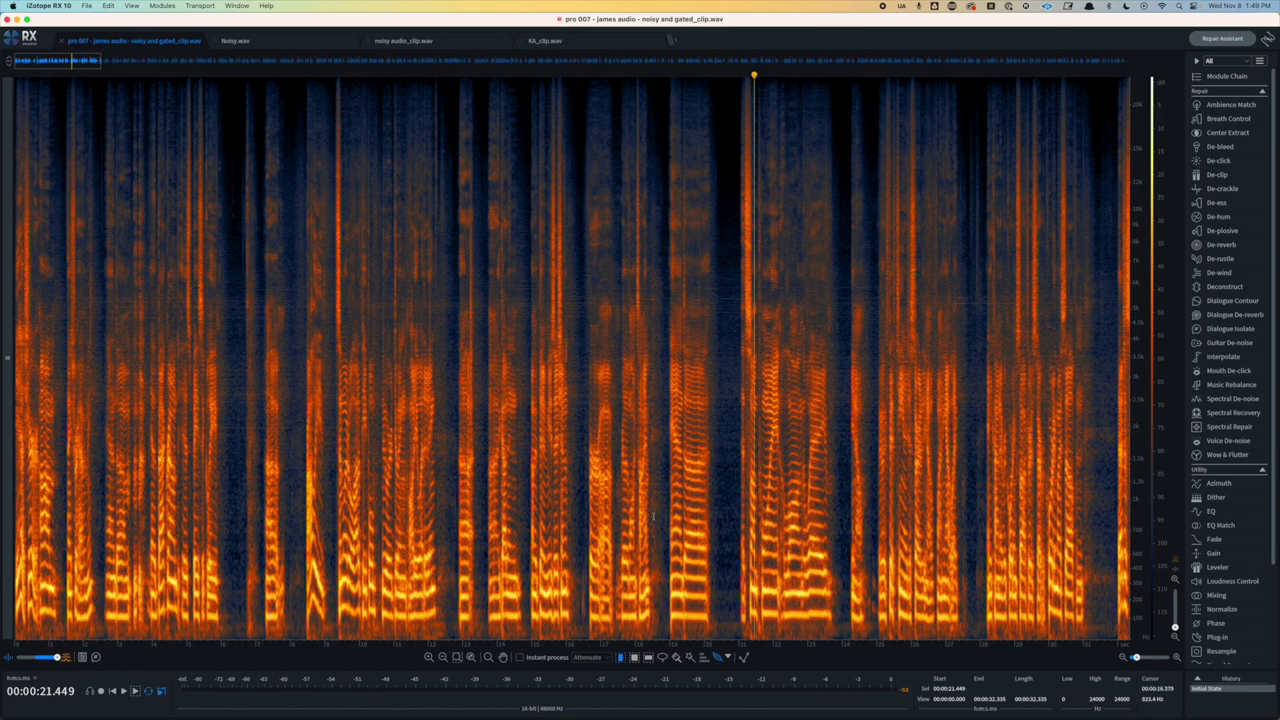
# - Select the speech-free gap from about 20.4 to 21.0 s and learn its noise profile in Spectral De-noise
pyautogui.scroll(5, 652, 516)
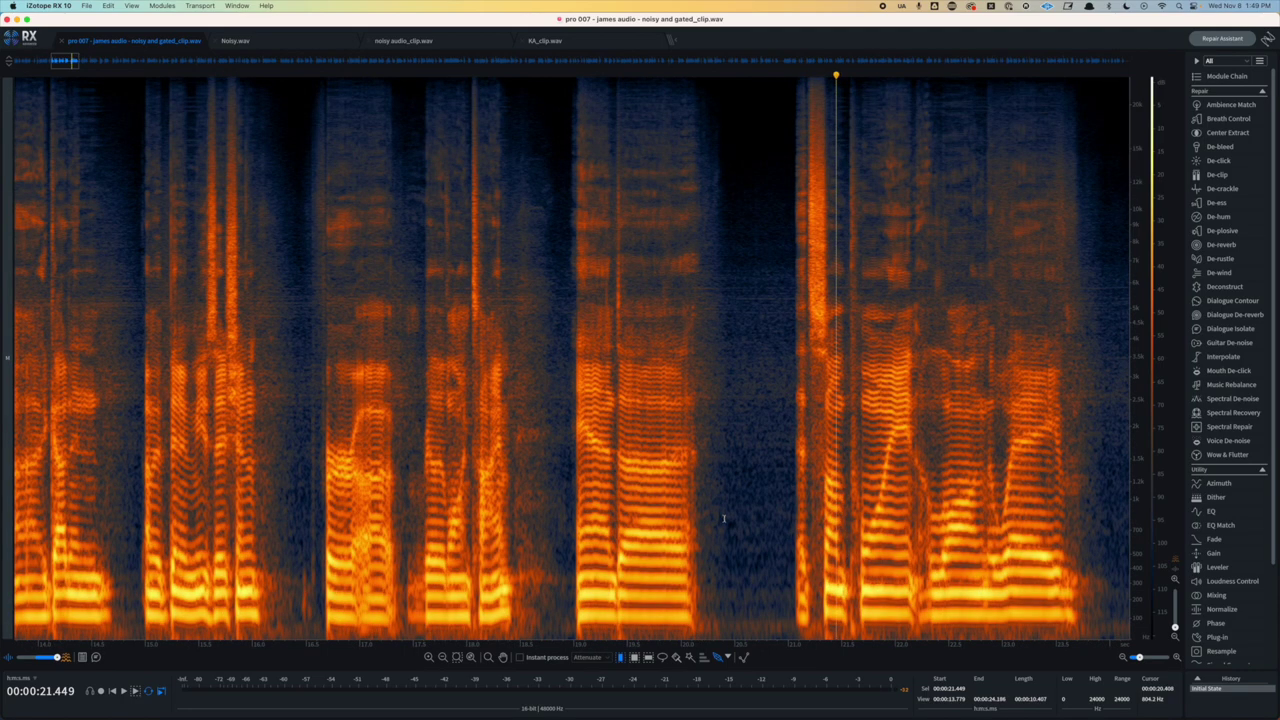
pyautogui.moveTo(726, 518); pyautogui.dragTo(791, 512)
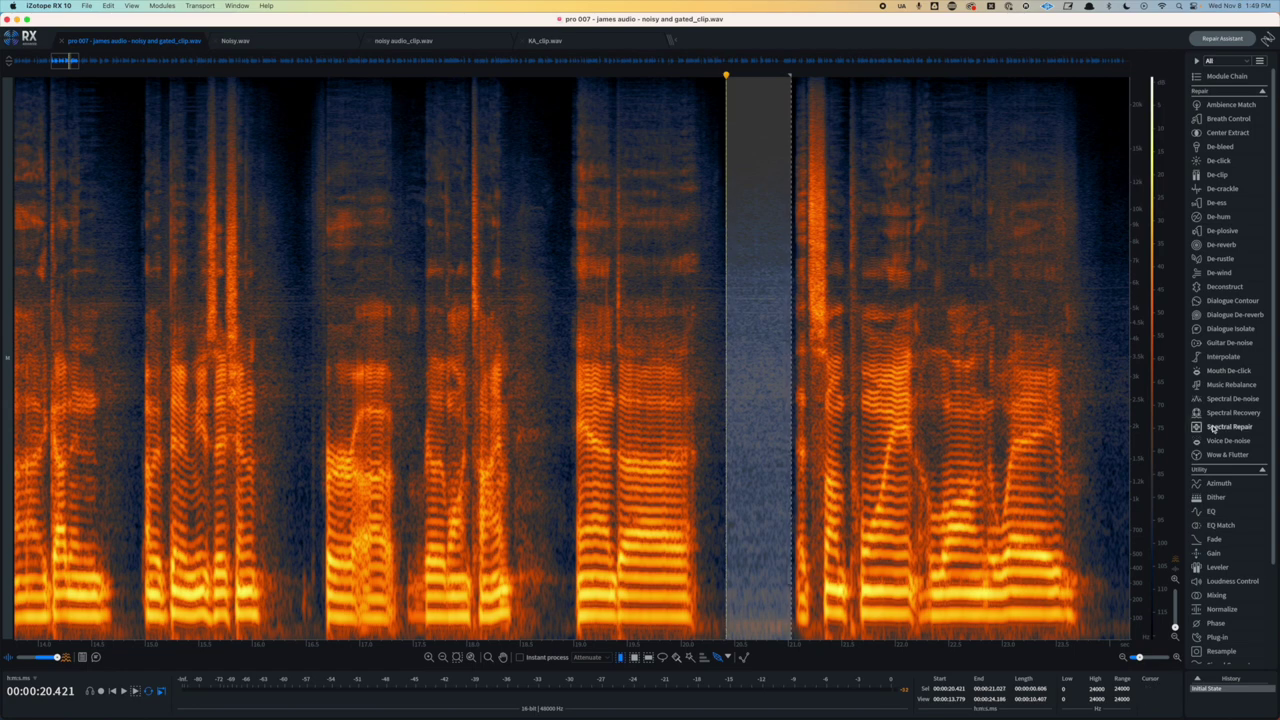
pyautogui.click(1227, 398)
pyautogui.moveTo(699, 129); pyautogui.dragTo(932, 79)
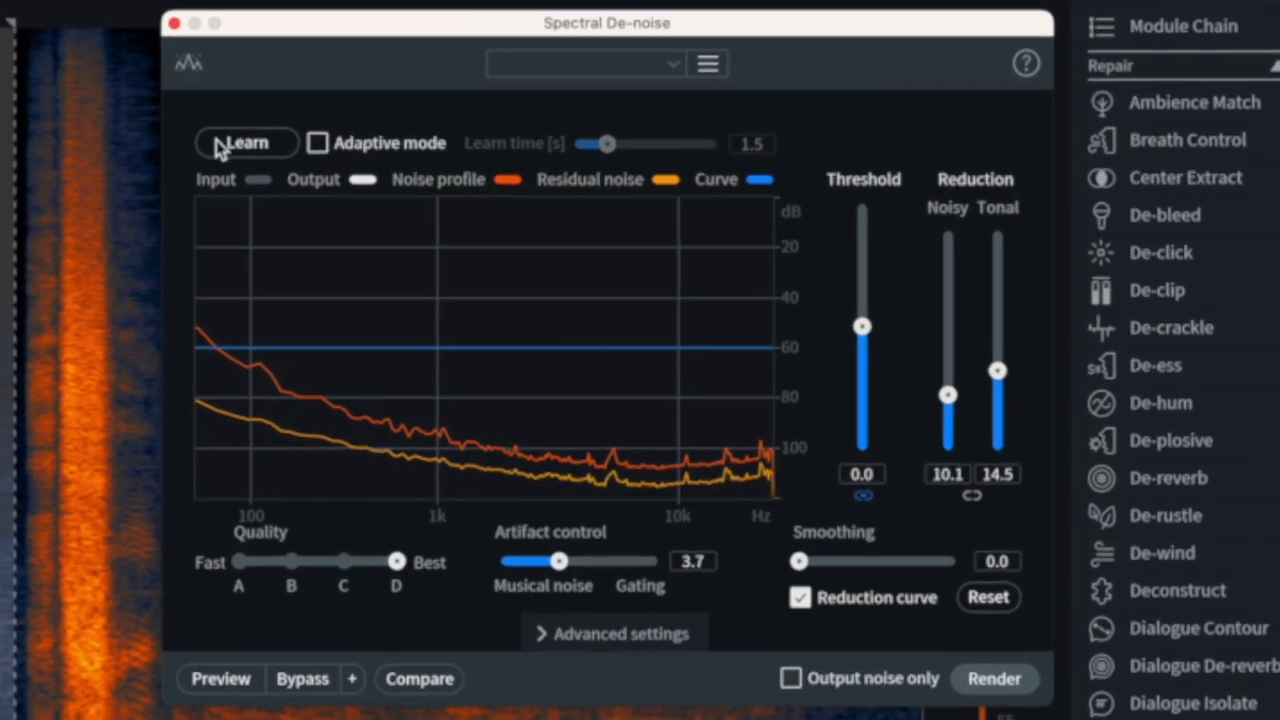
pyautogui.click(877, 119)
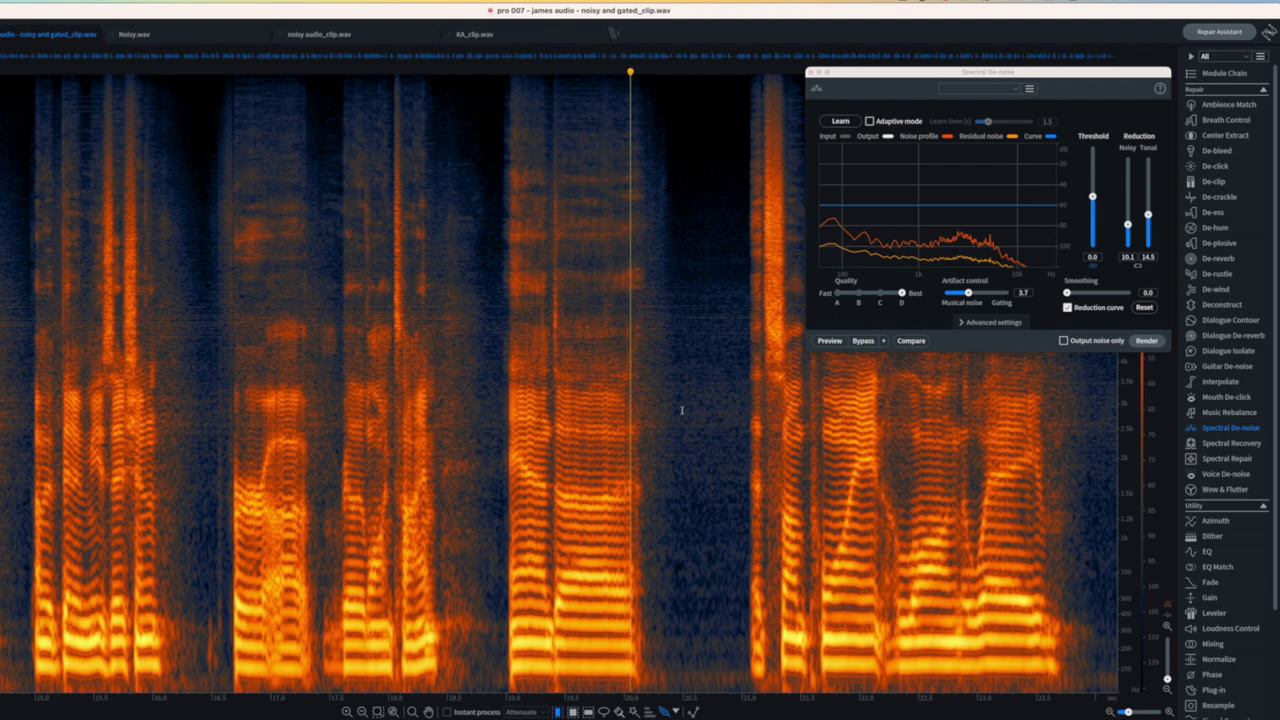
# - Try rendering Spectral De-noise on only the gap from about 20.4 to 21.0 s, and undo the render
pyautogui.moveTo(671, 414); pyautogui.dragTo(740, 416)
pyautogui.press('Return')
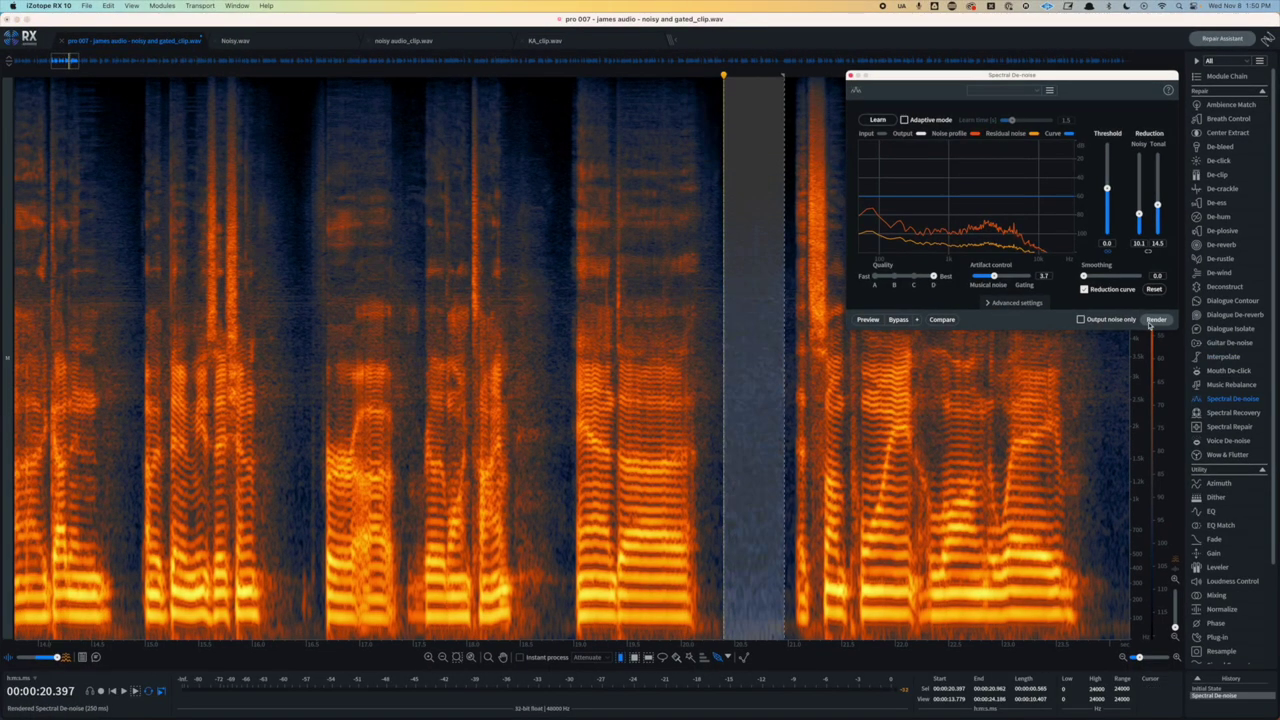
pyautogui.click(673, 462)
pyautogui.press('space')
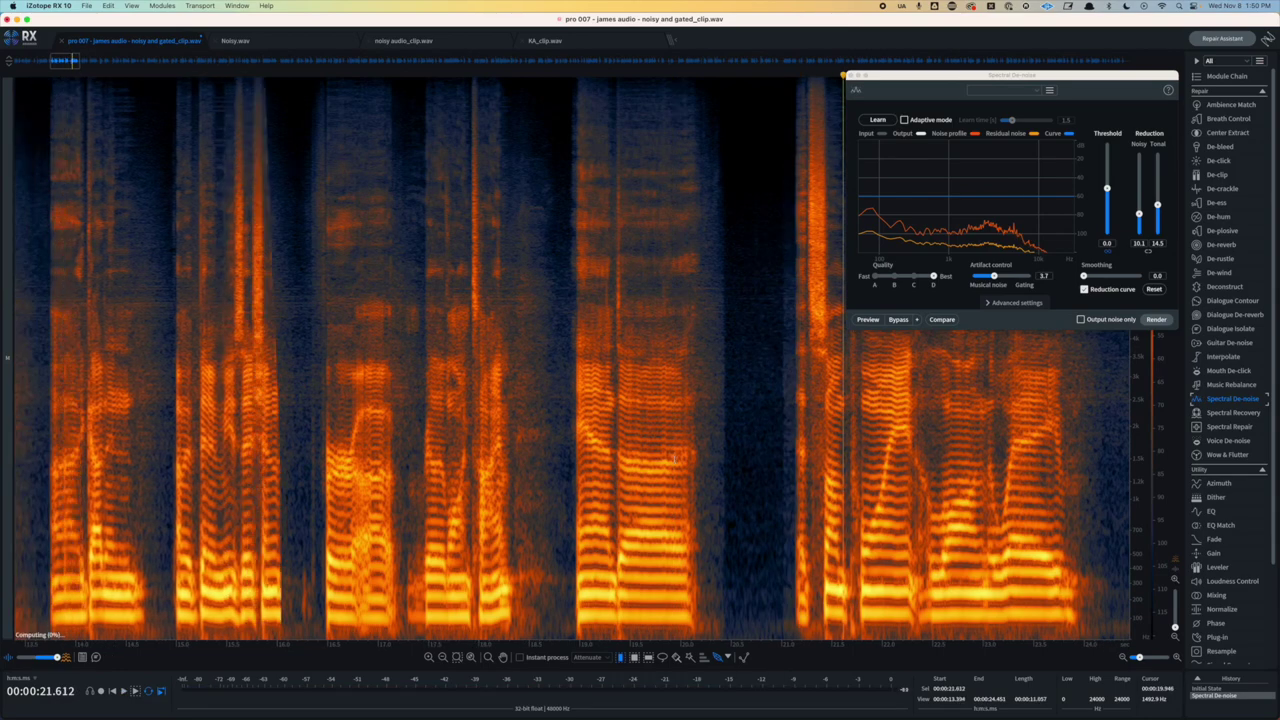
pyautogui.press('super+z')
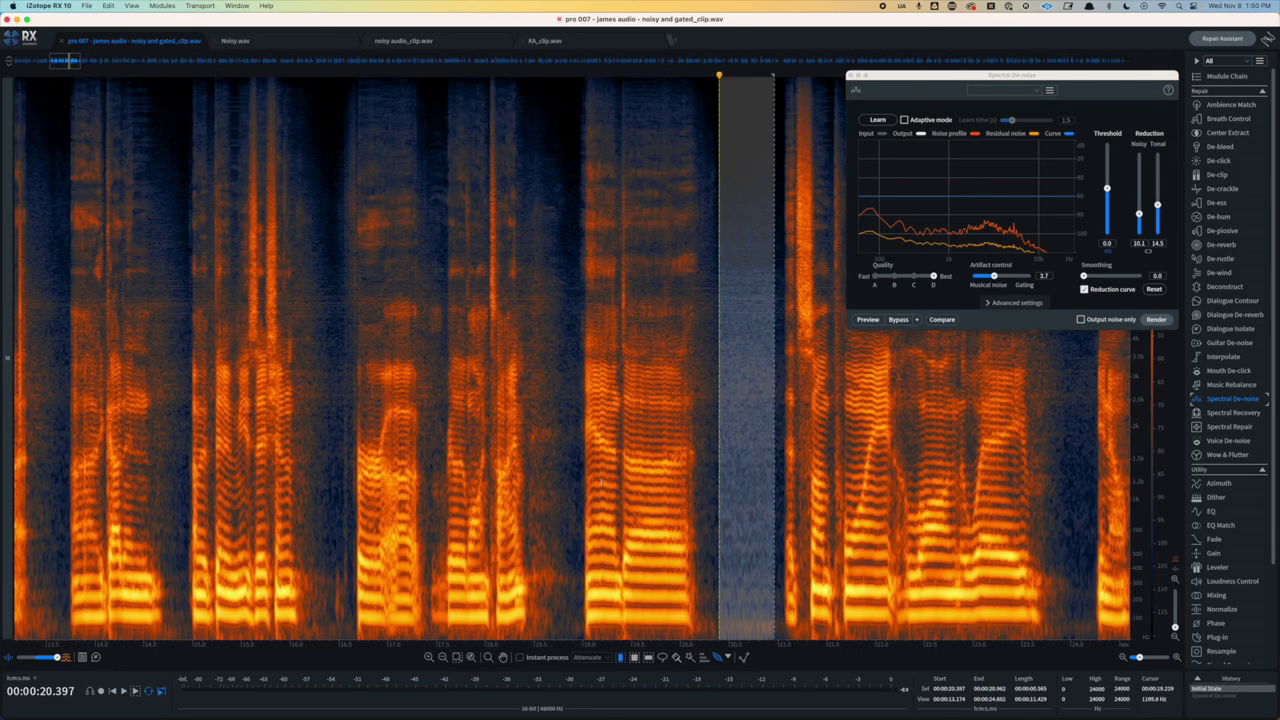
# - Render Spectral De-noise on the entire clip with the learned profile and play back its first seconds
pyautogui.click(571, 432)
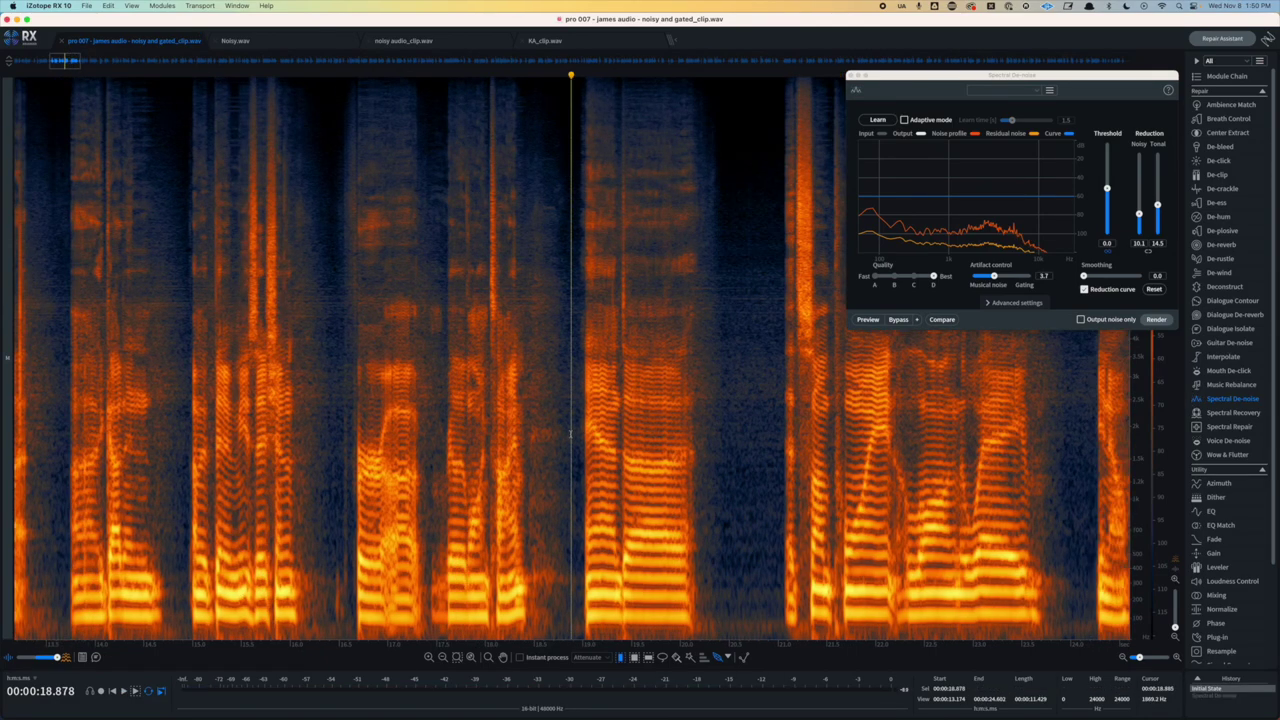
pyautogui.scroll(-5, 793, 400)
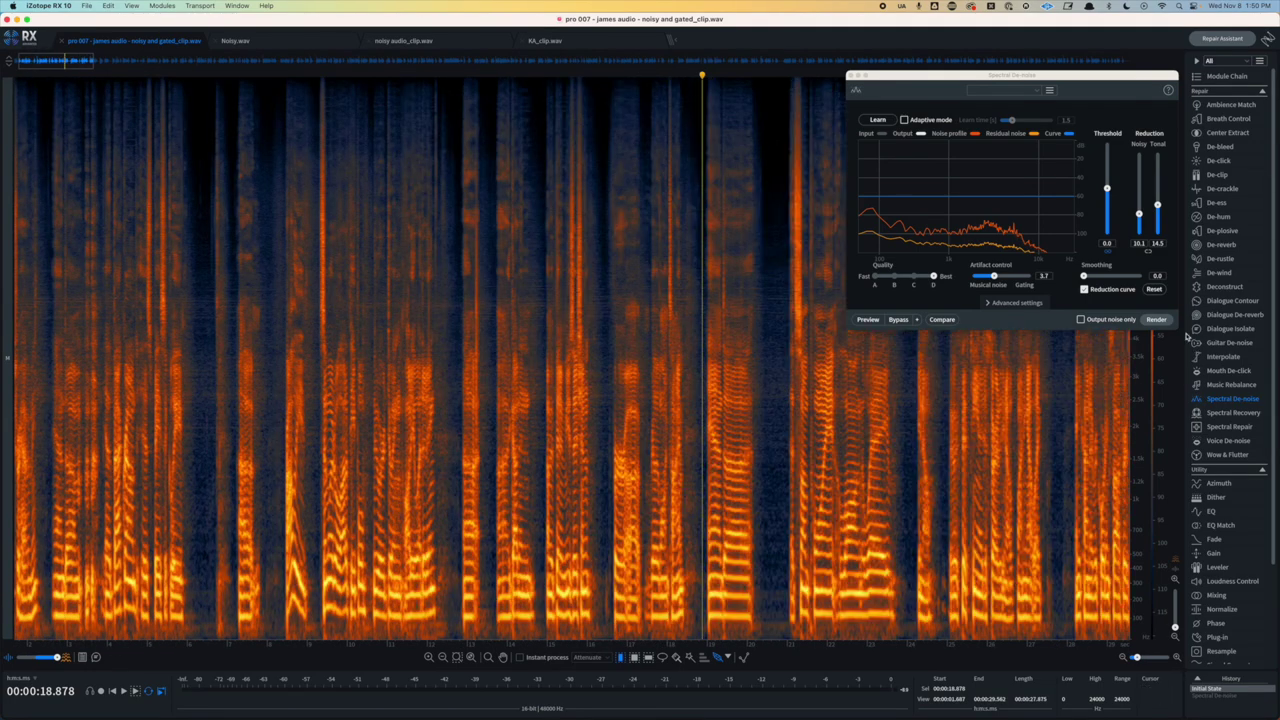
pyautogui.click(1157, 319)
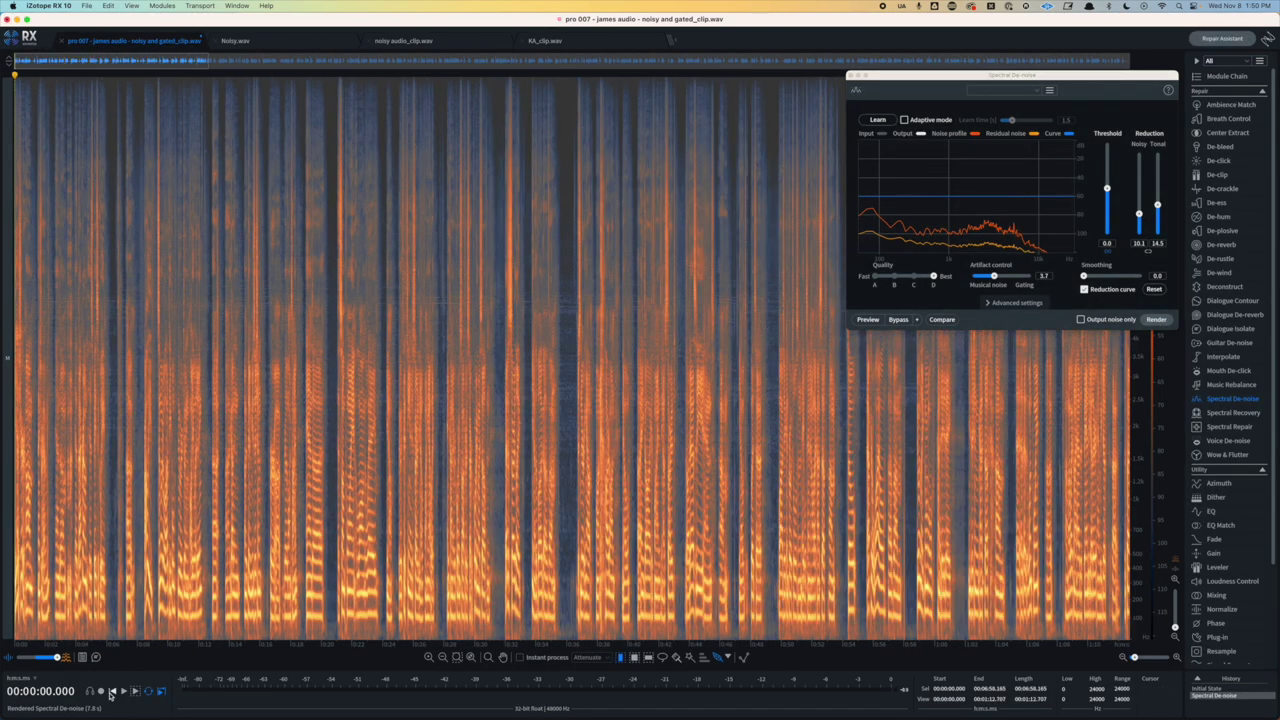
pyautogui.press('space')
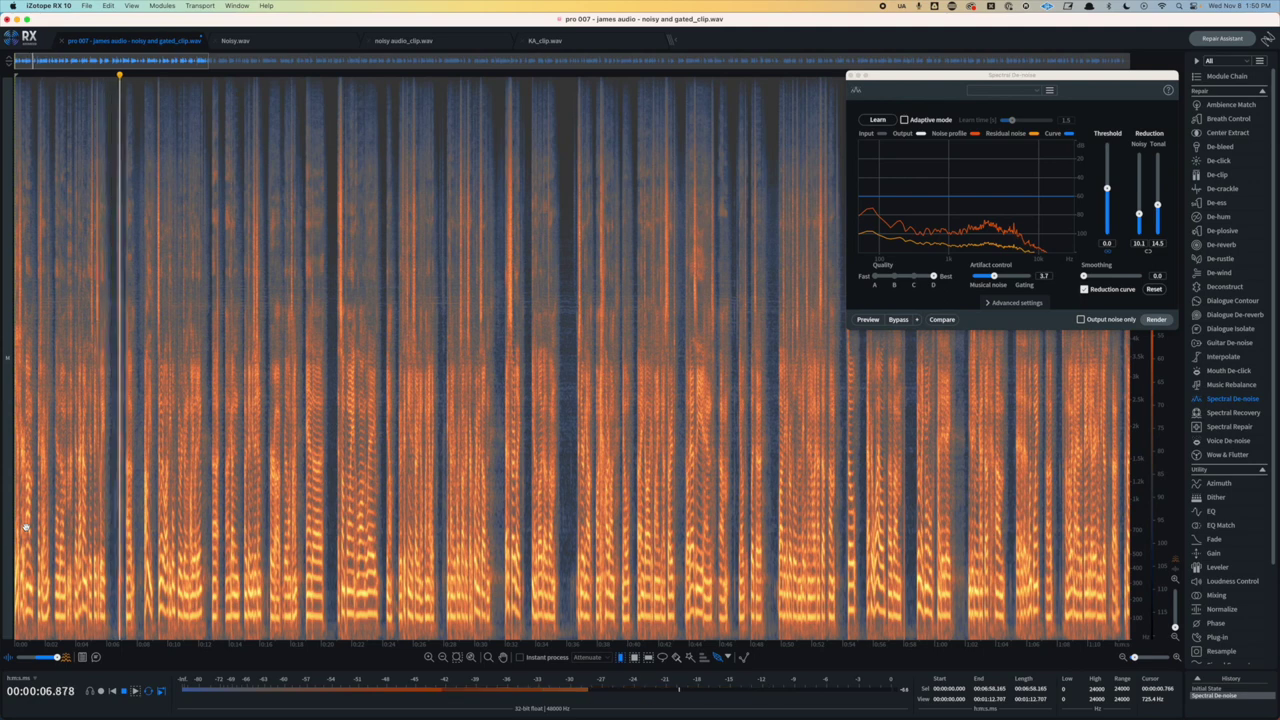
pyautogui.press('space')
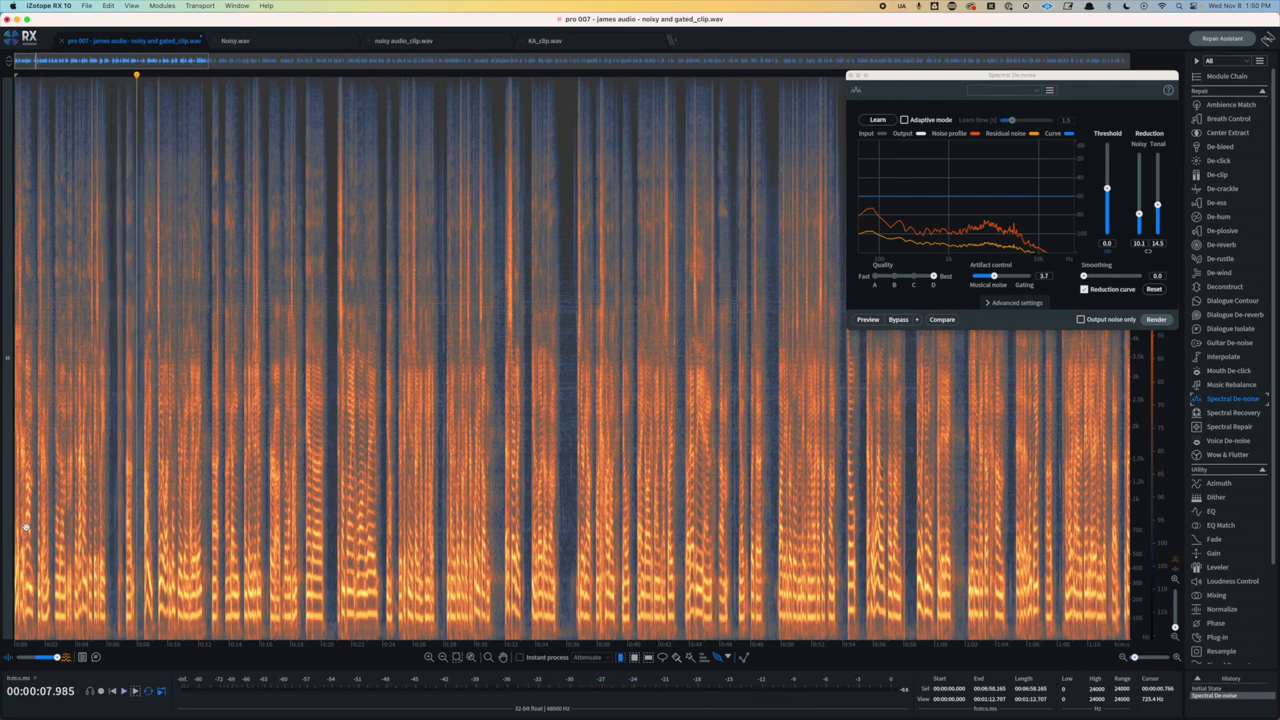
# - Try Voice De-noise in adaptive mode, optimized for dialogue, on about the first 1:16 of the clip and play the result
pyautogui.scroll(-2, 26, 527)
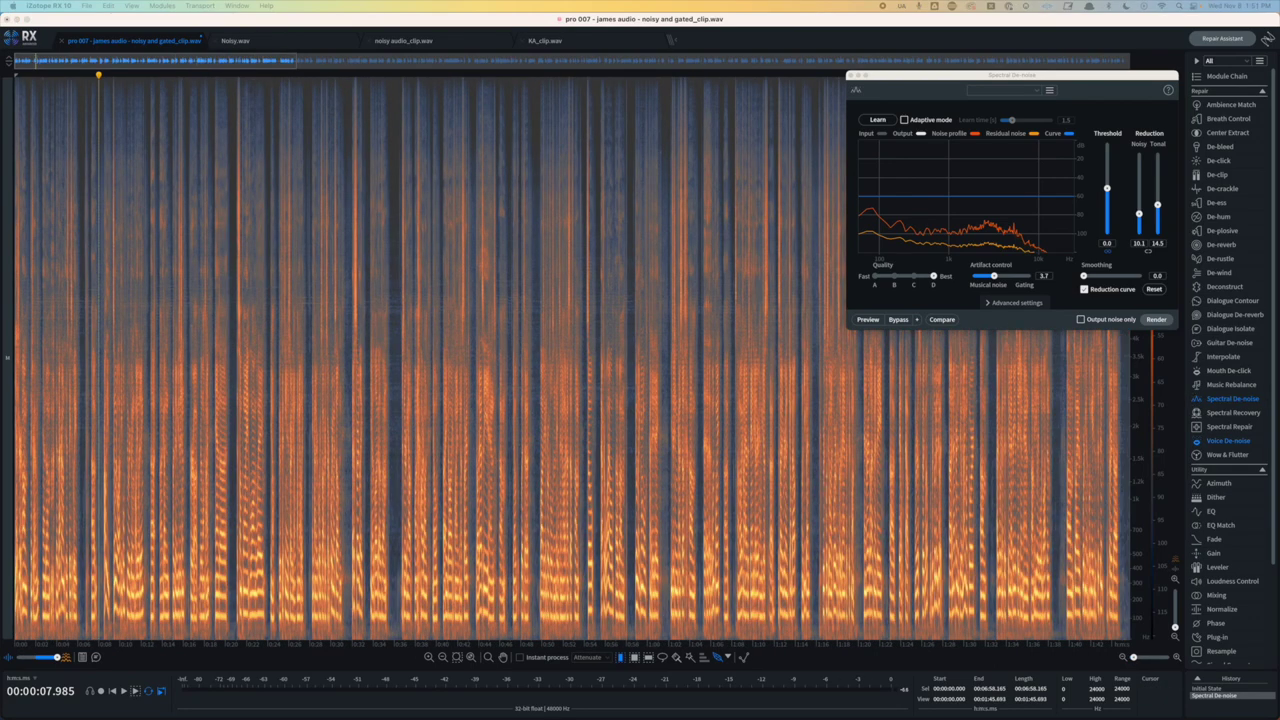
pyautogui.click(1228, 440)
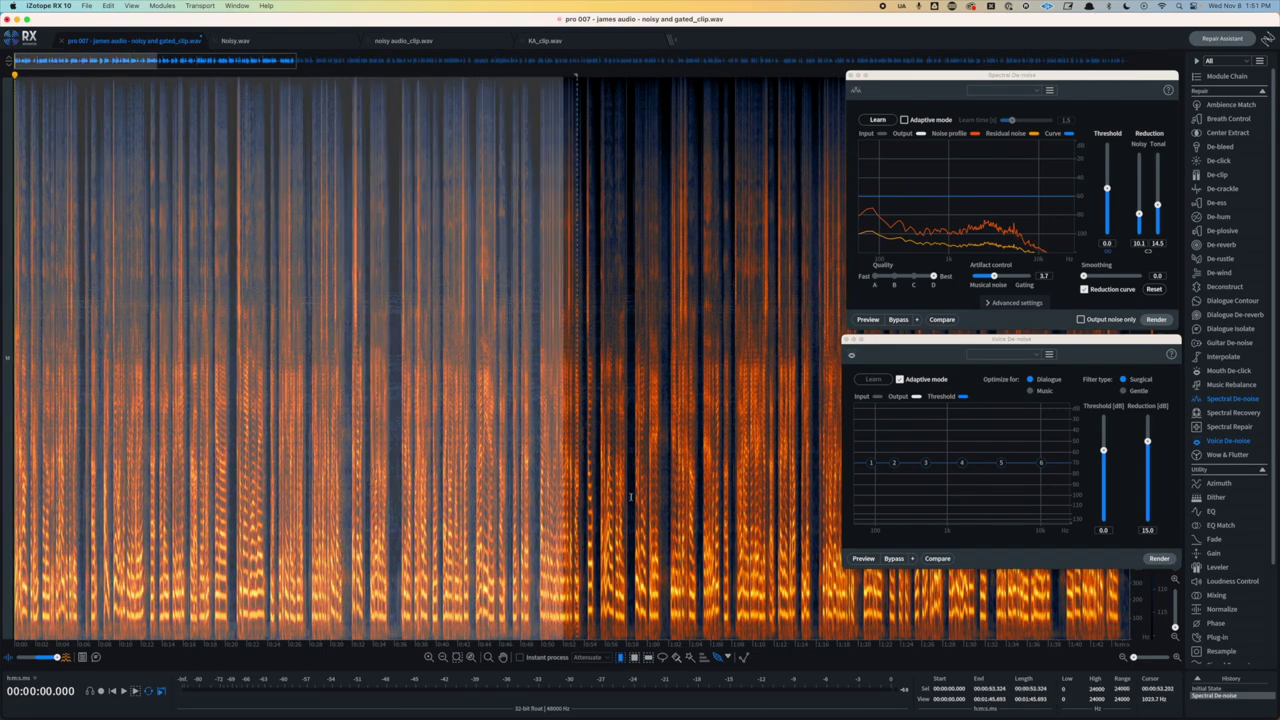
pyautogui.press('space')
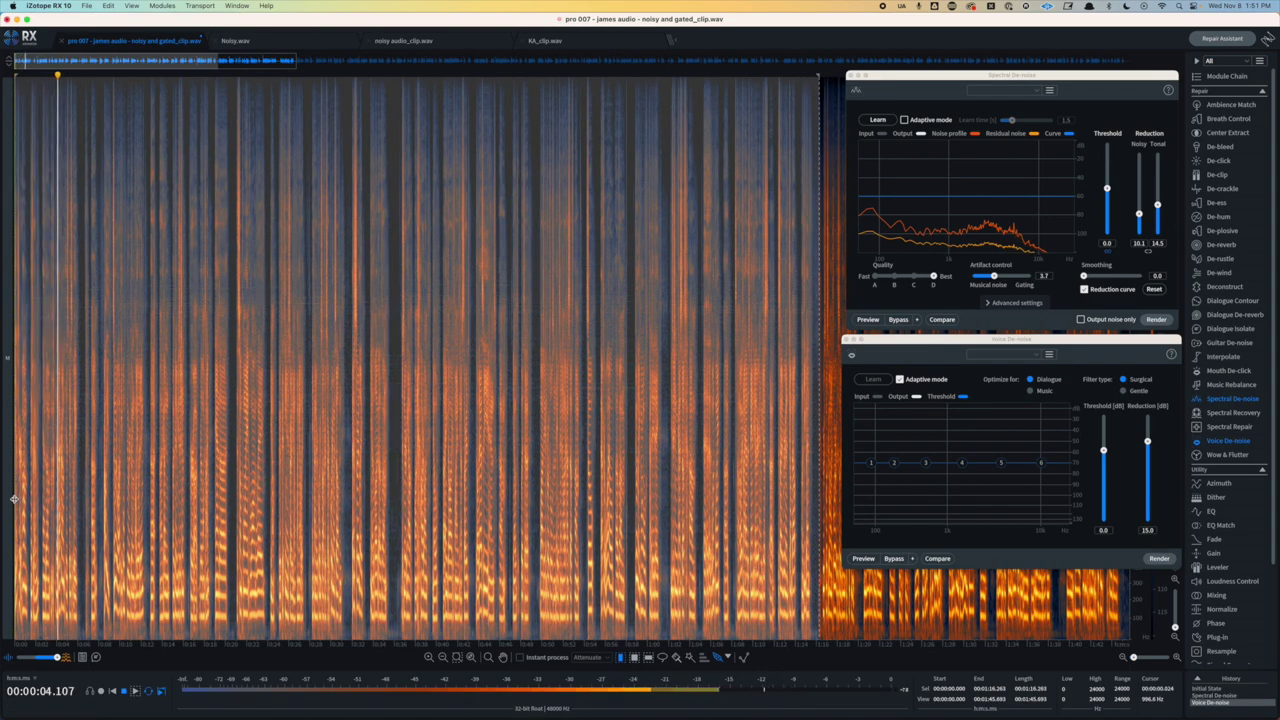
pyautogui.press('space')
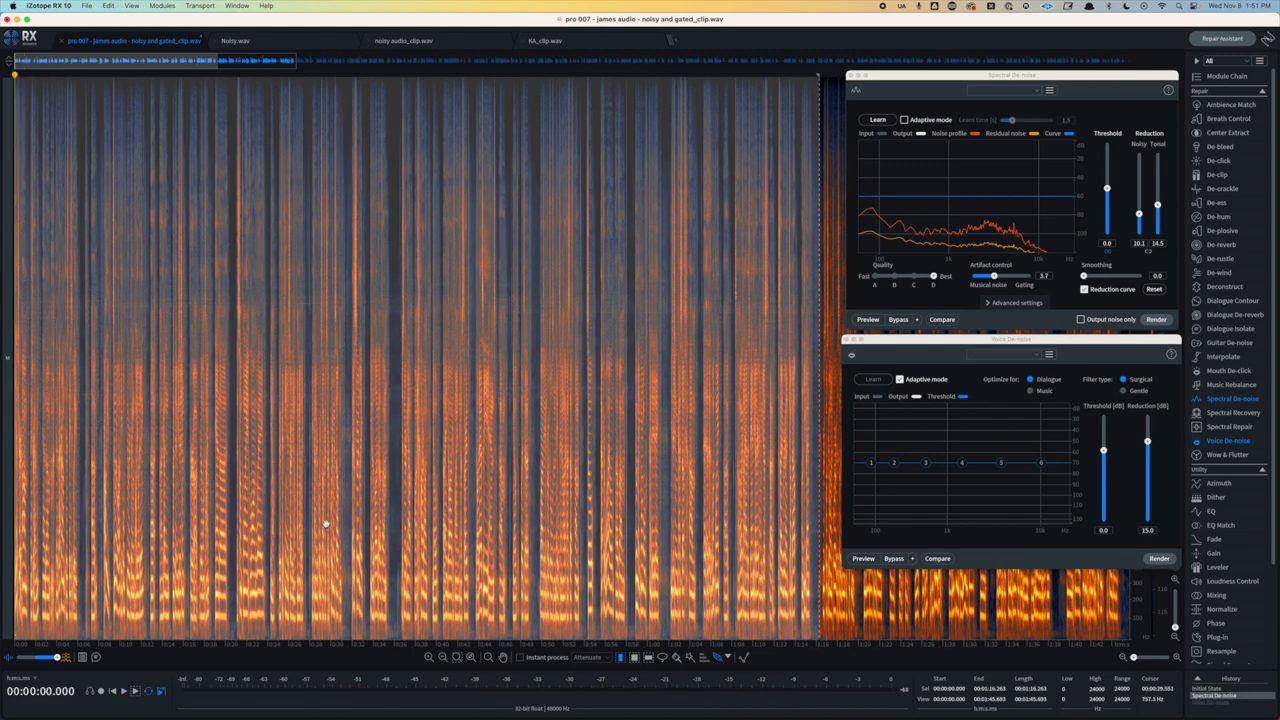
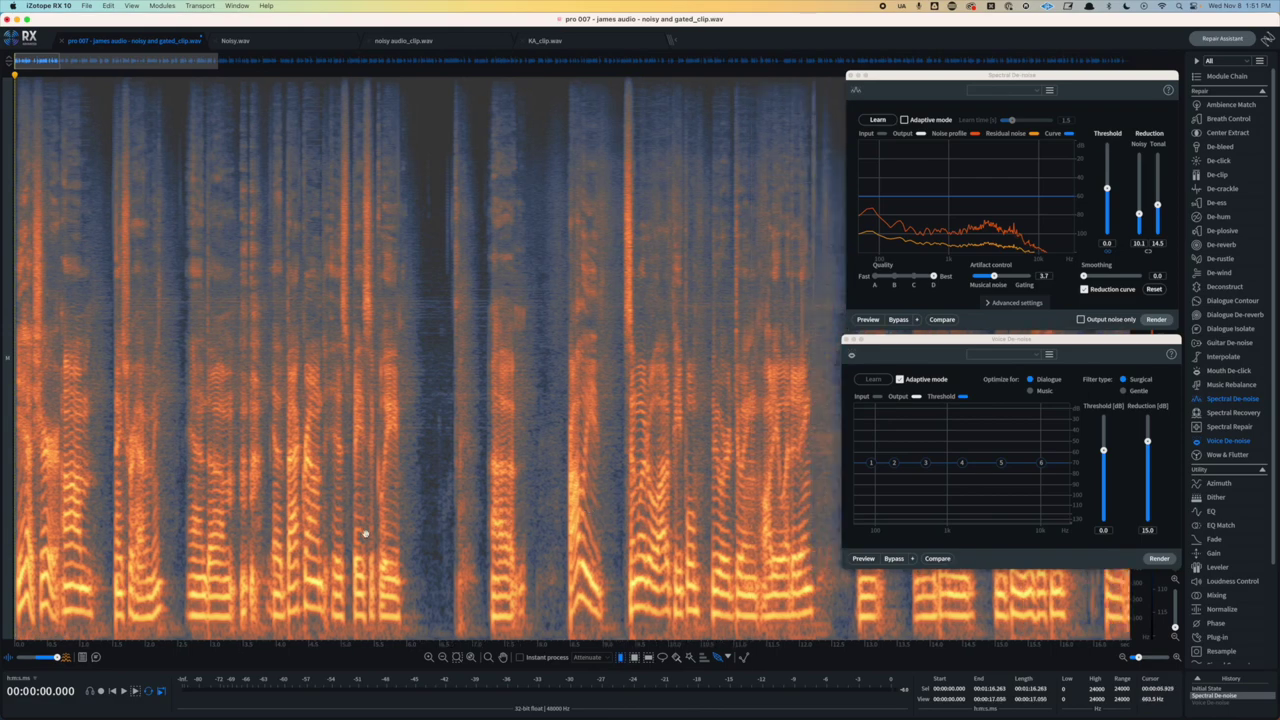
# - Play the spectrally de-noised audio from 8 s to about 10.5 s
pyautogui.click(435, 523)
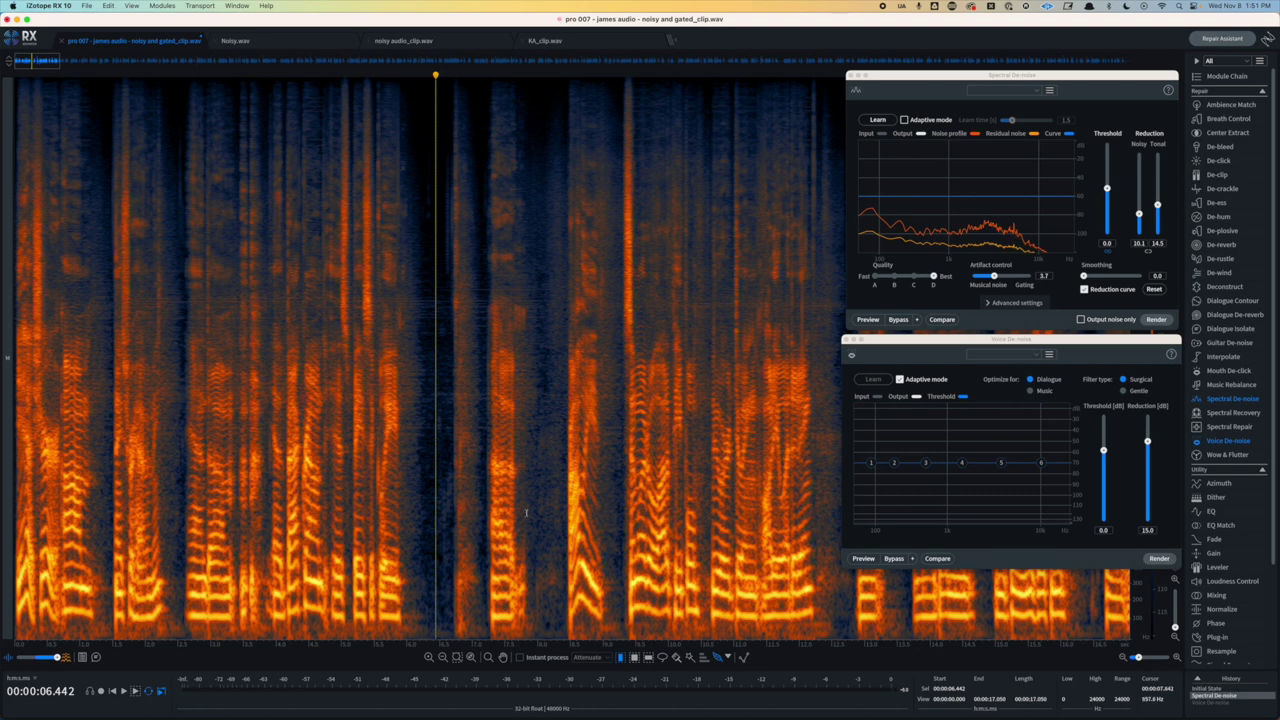
pyautogui.click(538, 458)
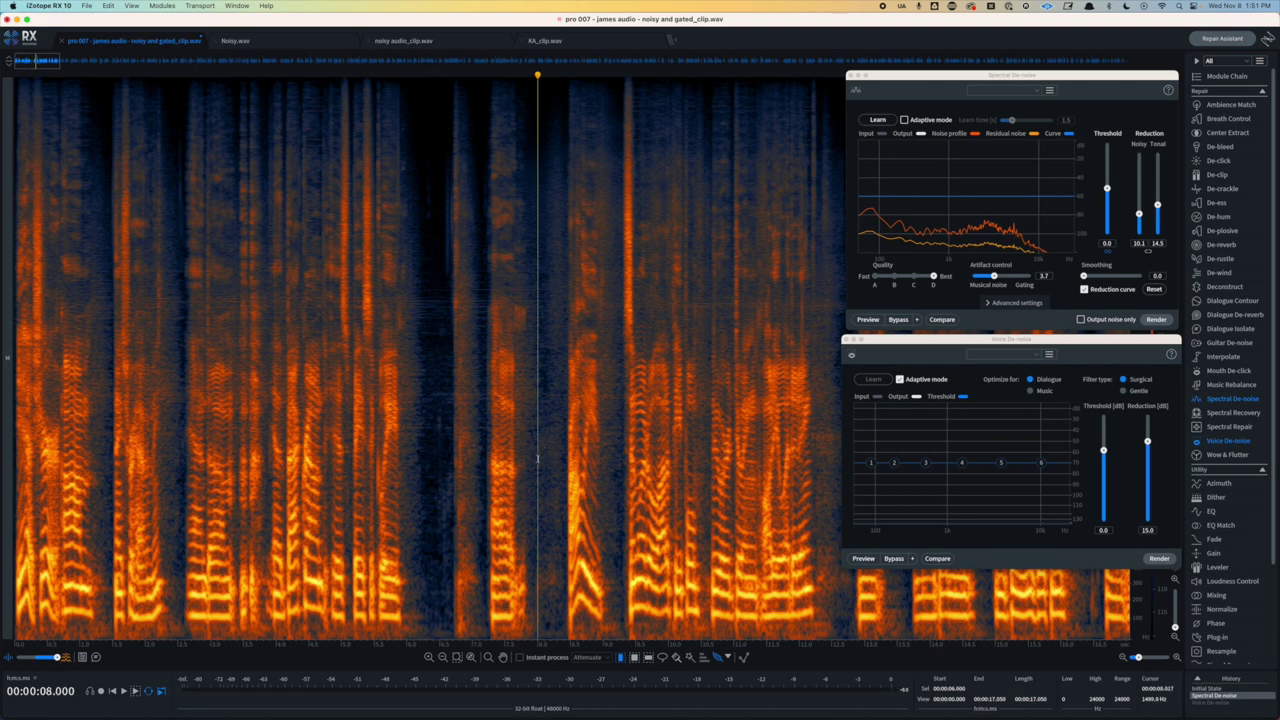
pyautogui.press('space')
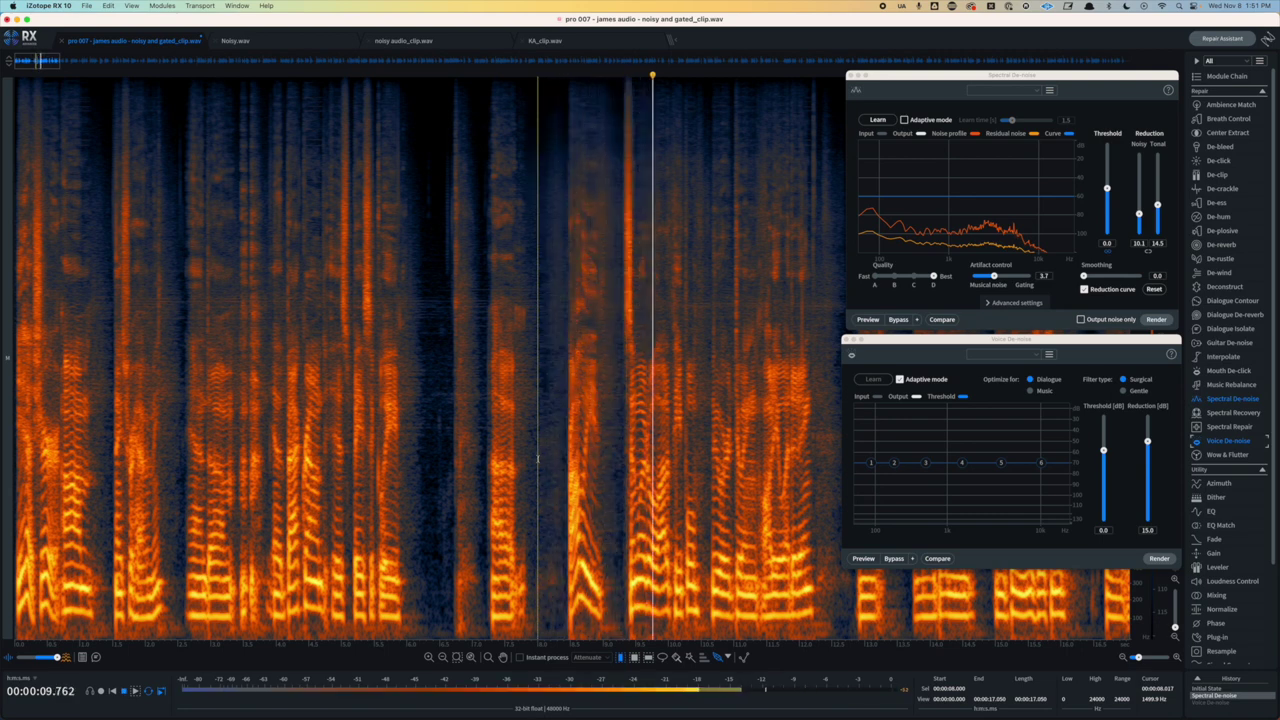
pyautogui.press('space')
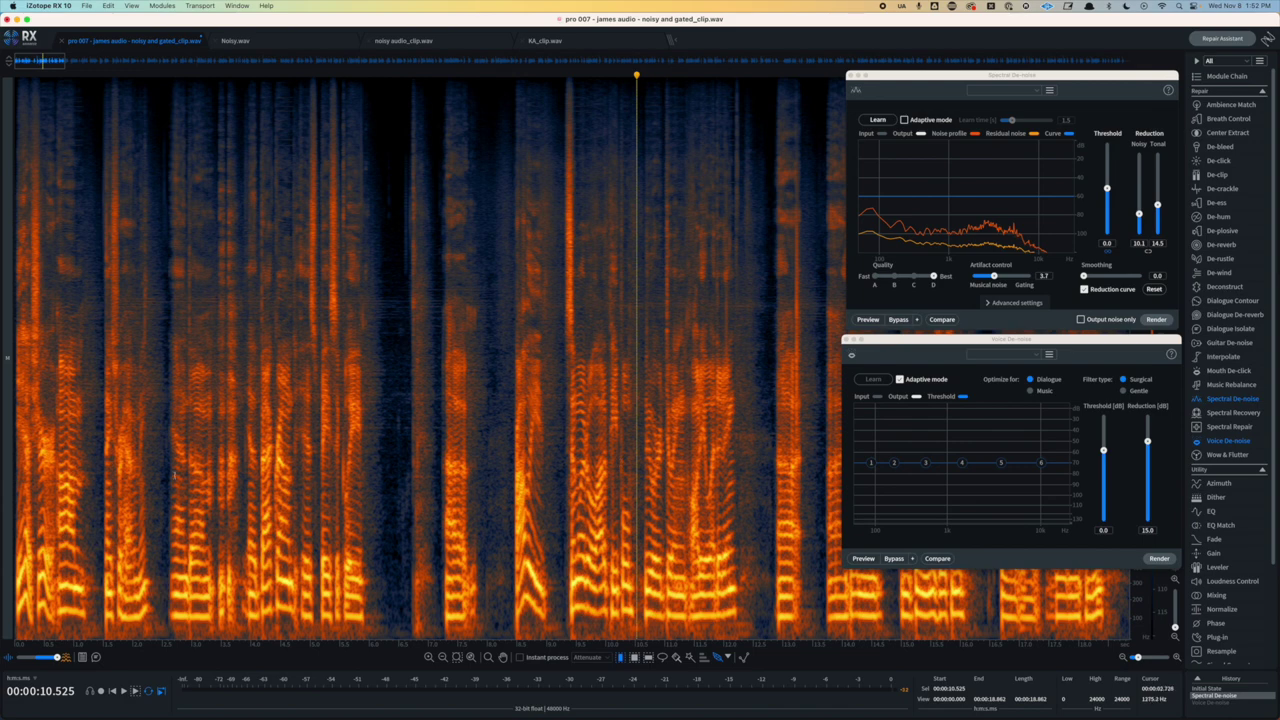
# - Make a time-frequency selection of the gap at about 2.4–2.6 s, from about 380 Hz to 17 kHz, and close both de-noise windows
pyautogui.scroll(2, 175, 476)
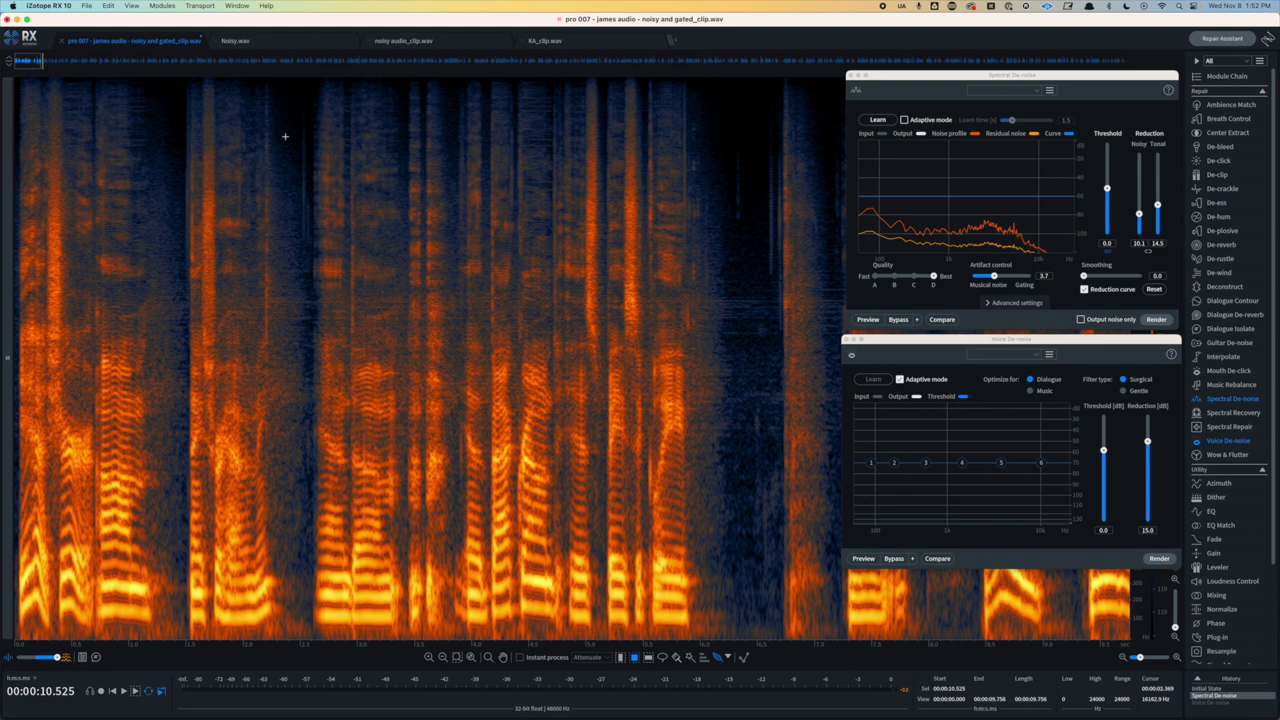
pyautogui.moveTo(284, 130); pyautogui.dragTo(312, 572)
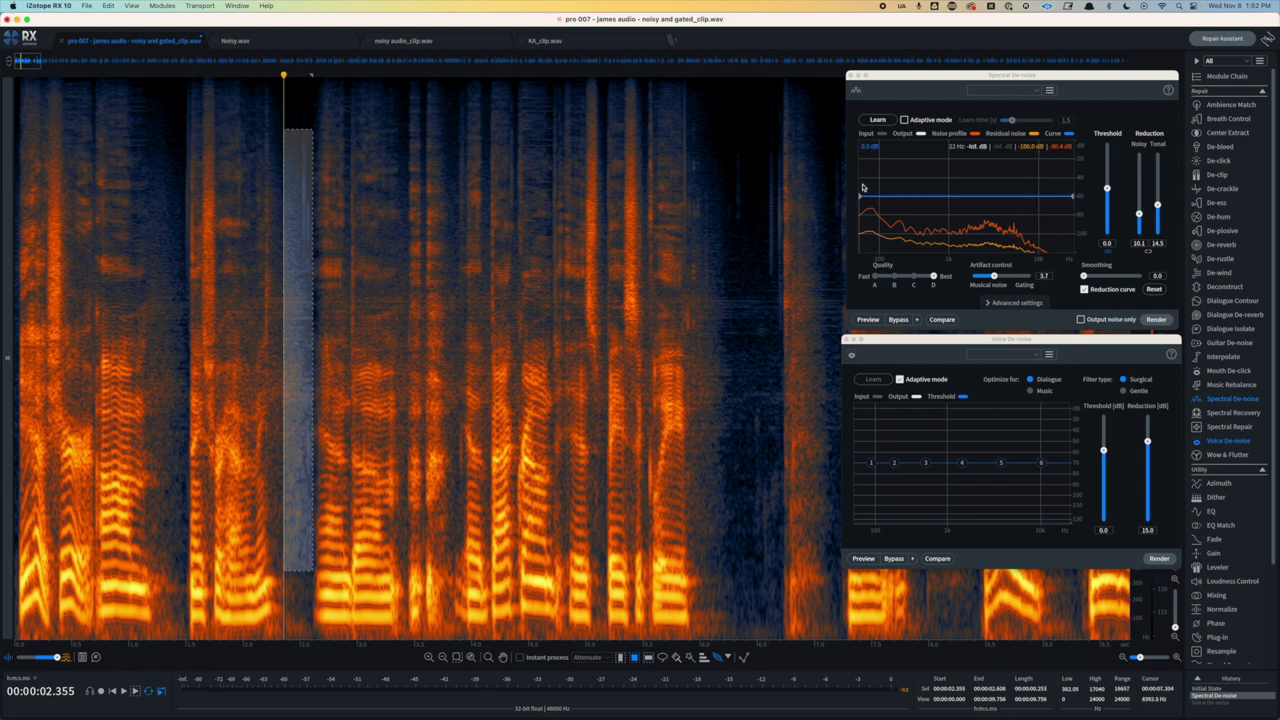
pyautogui.click(850, 76)
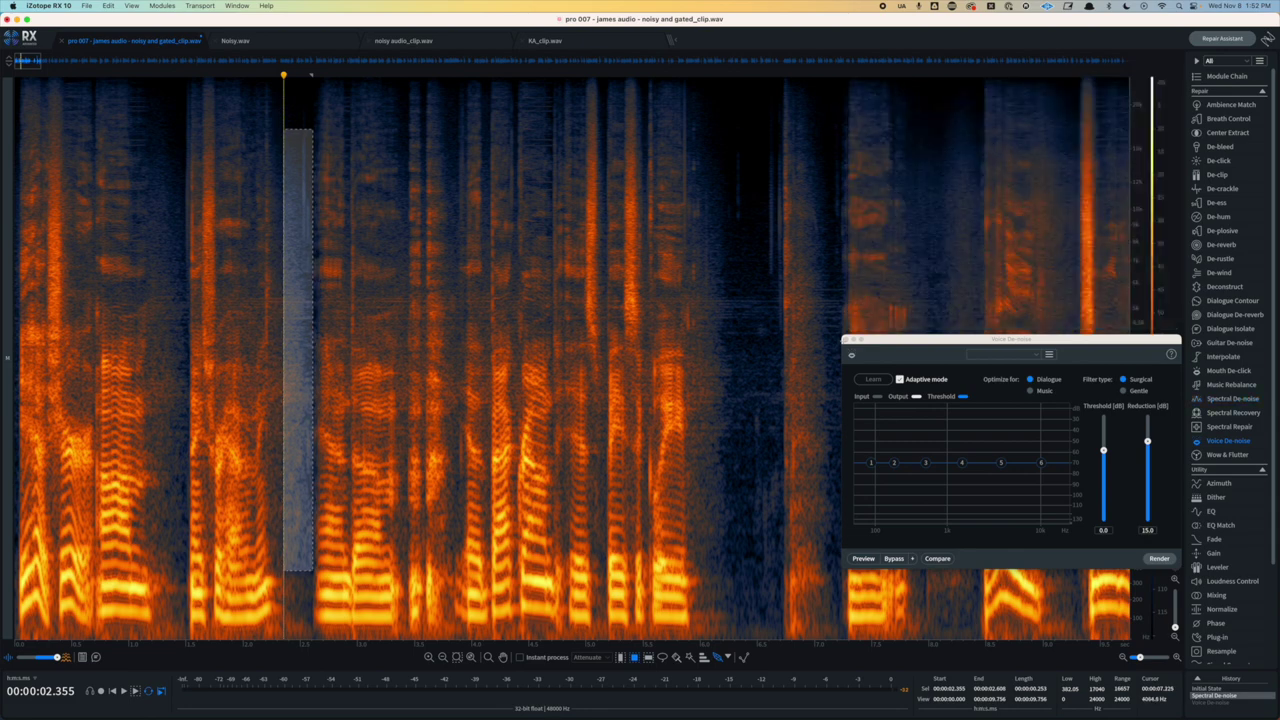
pyautogui.click(845, 340)
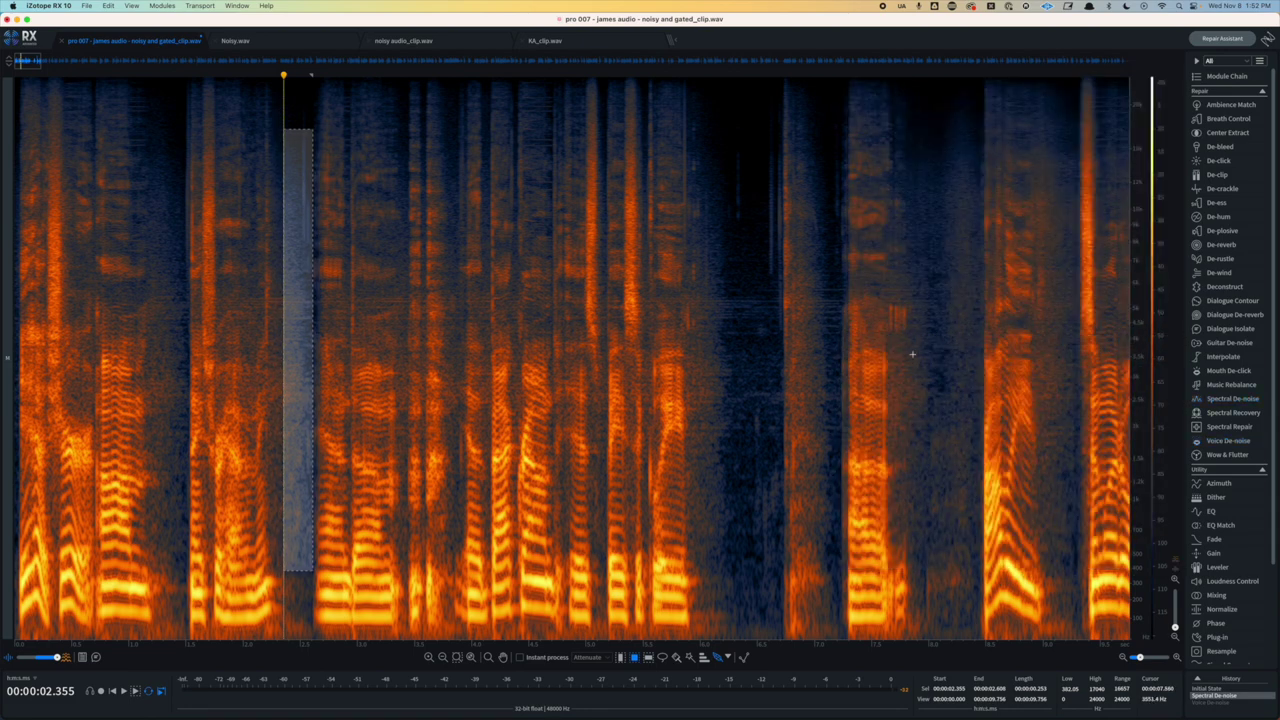
# - Add a tall selection in the gap at about 7.9–8.0 s and a small low-frequency one at about 9.0–9.3 s
pyautogui.hscroll(5, 912, 354)
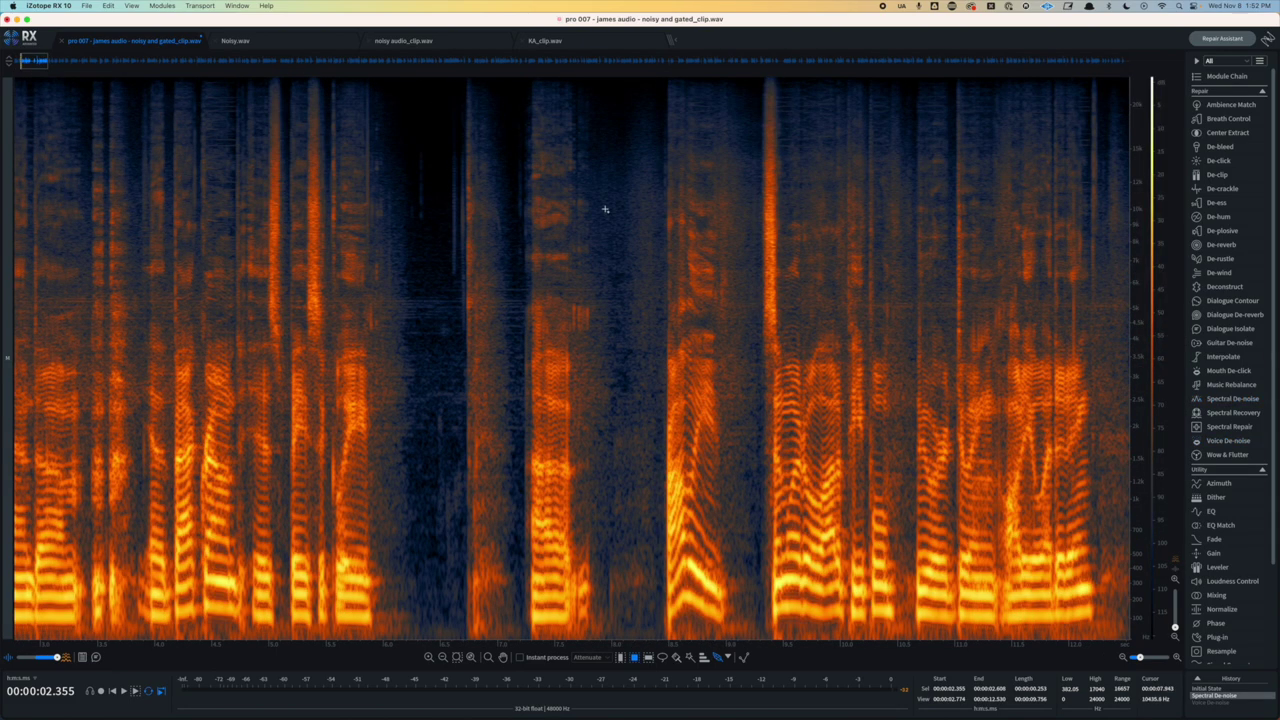
pyautogui.moveTo(596, 578); pyautogui.dragTo(611, 153)
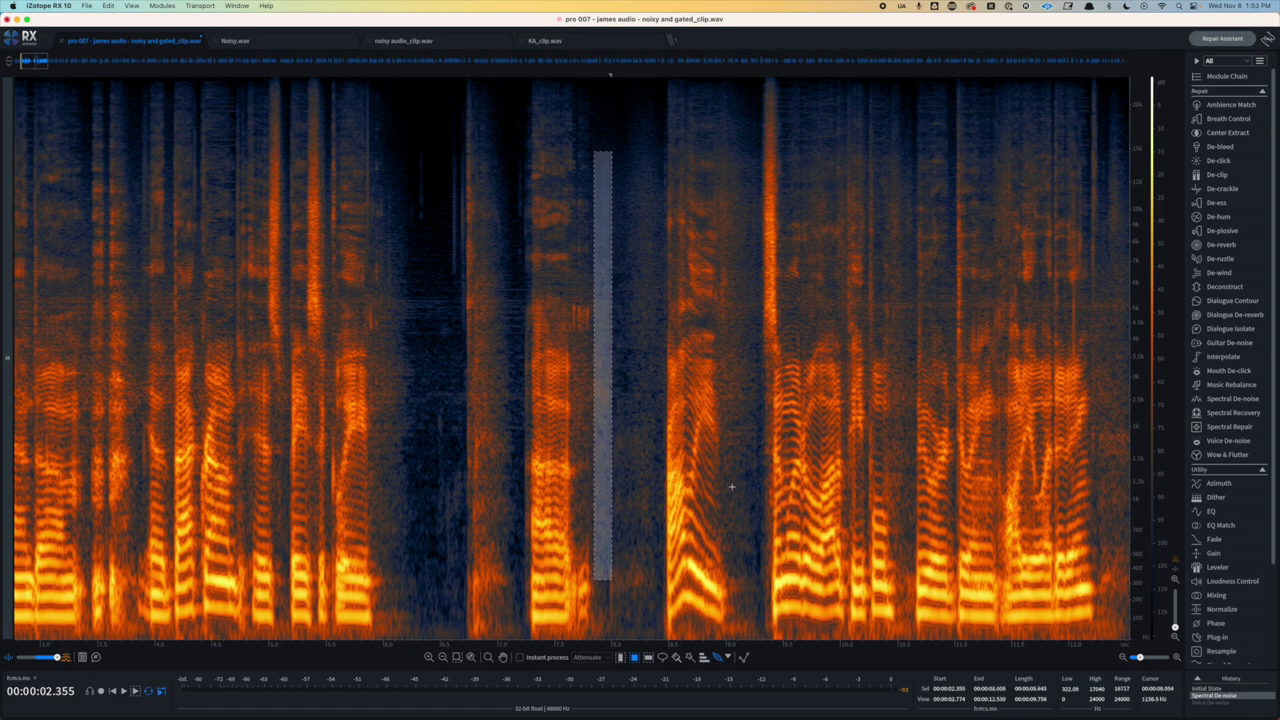
pyautogui.moveTo(726, 473); pyautogui.dragTo(760, 572)
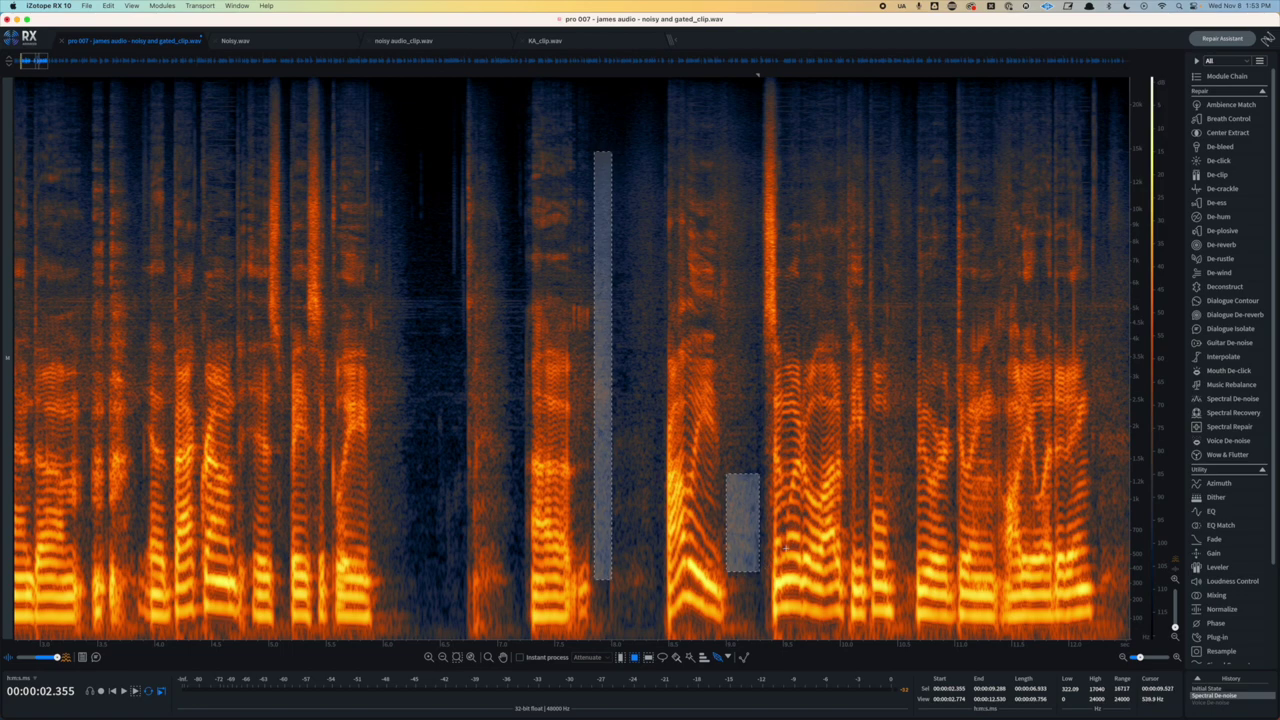
# - Add time-frequency selections in the gaps at about 12.3–12.9 s, 13.3–13.7 s and 14.6–15.0 s
pyautogui.hscroll(10, 786, 547)
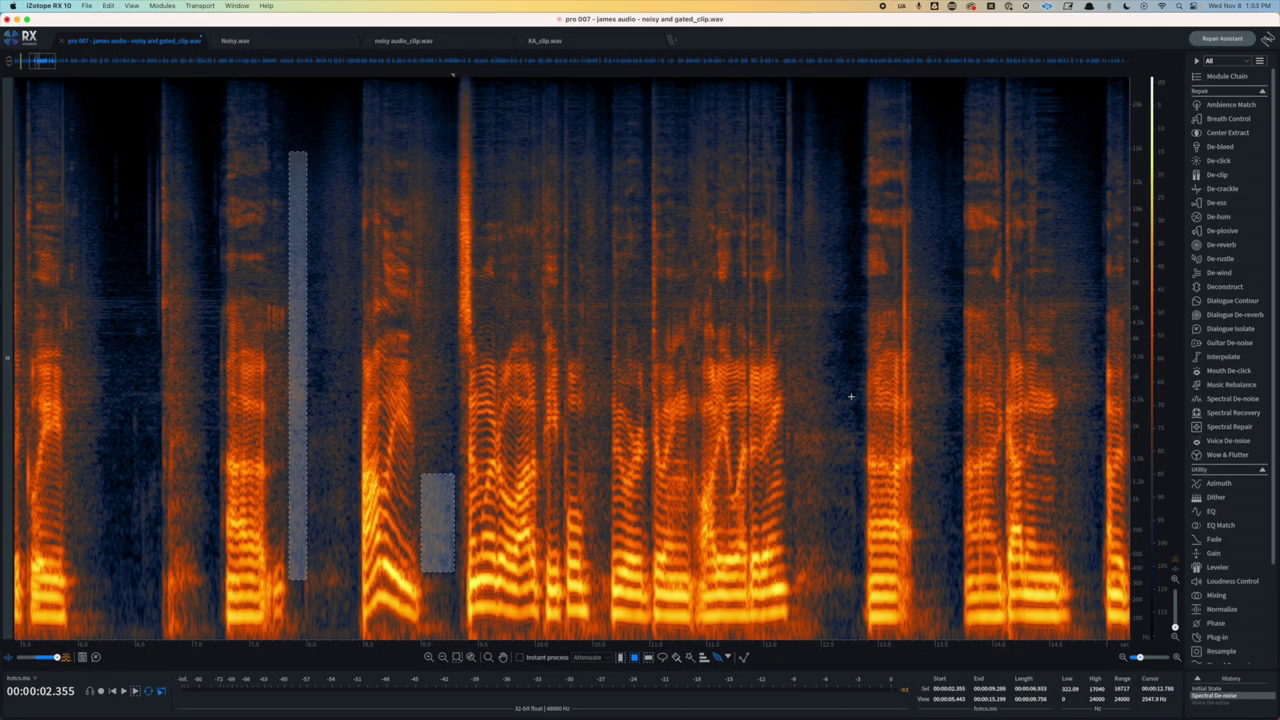
pyautogui.hscroll(5, 856, 400)
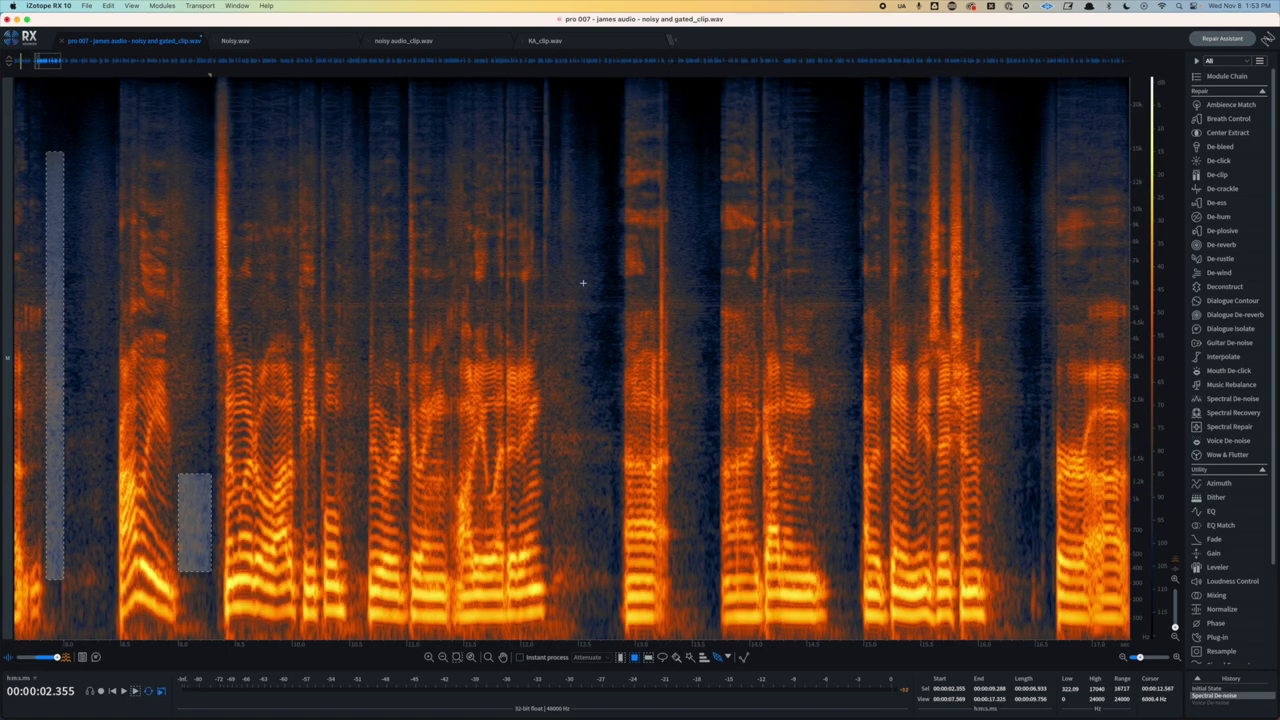
pyautogui.moveTo(551, 280); pyautogui.dragTo(620, 348)
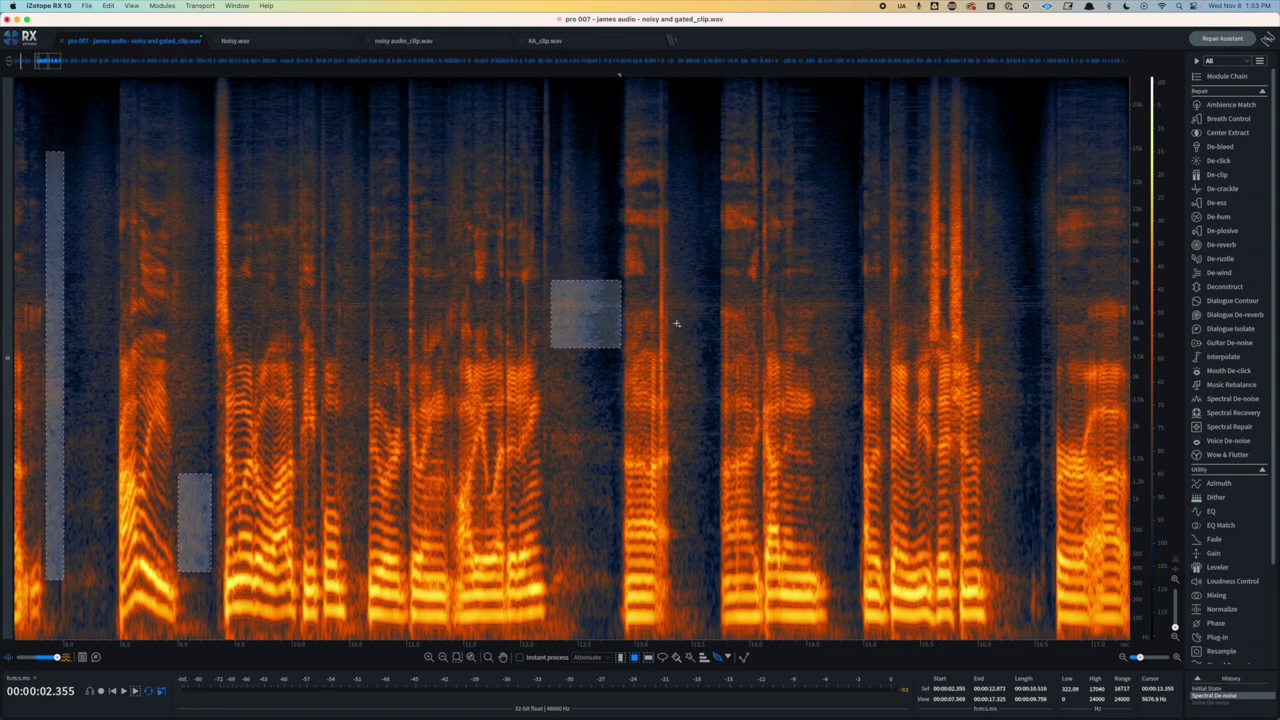
pyautogui.moveTo(674, 278); pyautogui.dragTo(721, 340)
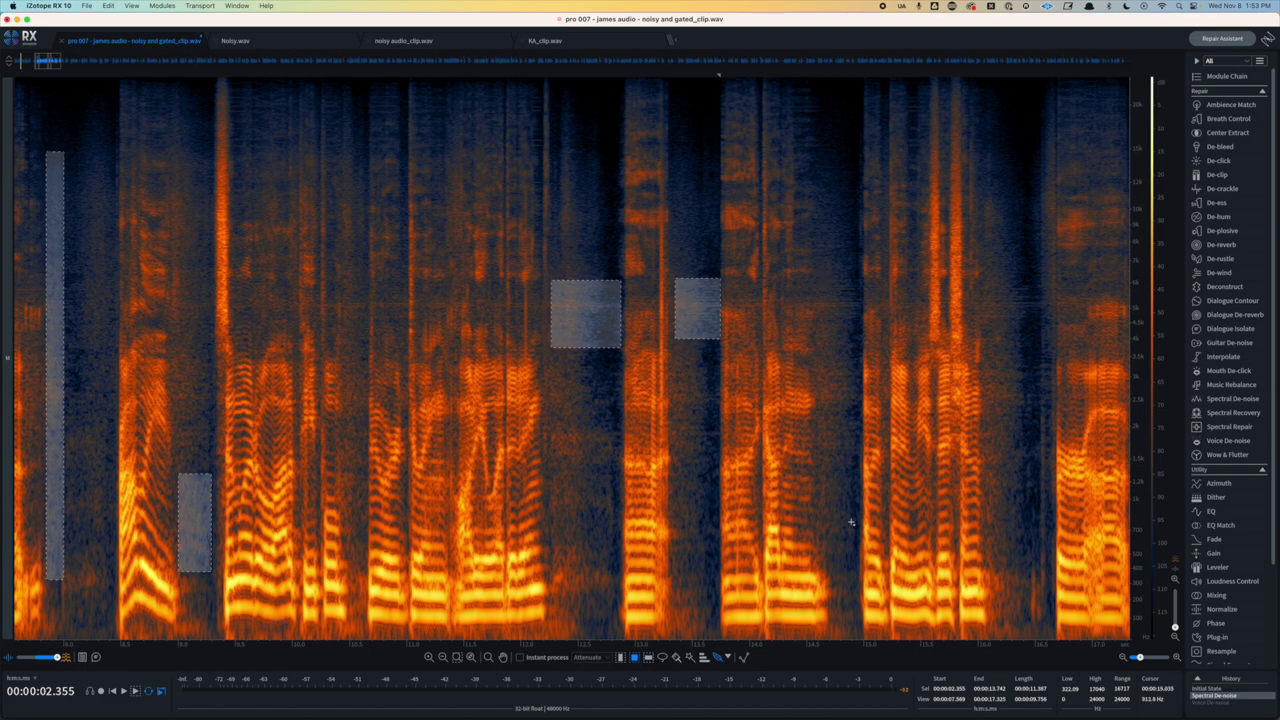
pyautogui.moveTo(817, 422); pyautogui.dragTo(860, 564)
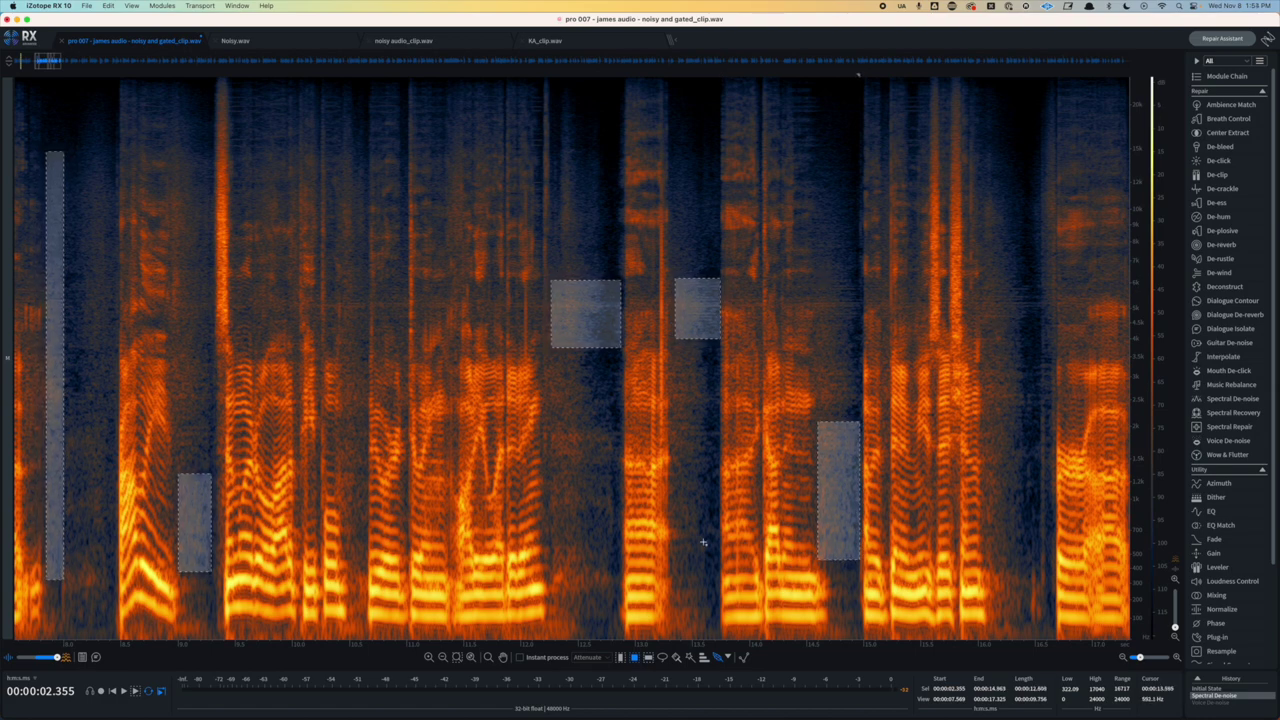
# - Add a small high-frequency selection at about 22.4–22.8 s, from about 17.6 to 23 kHz
pyautogui.scroll(-2, 860, 564)
pyautogui.hscroll(6, 509, 504)
pyautogui.hscroll(5, 755, 401)
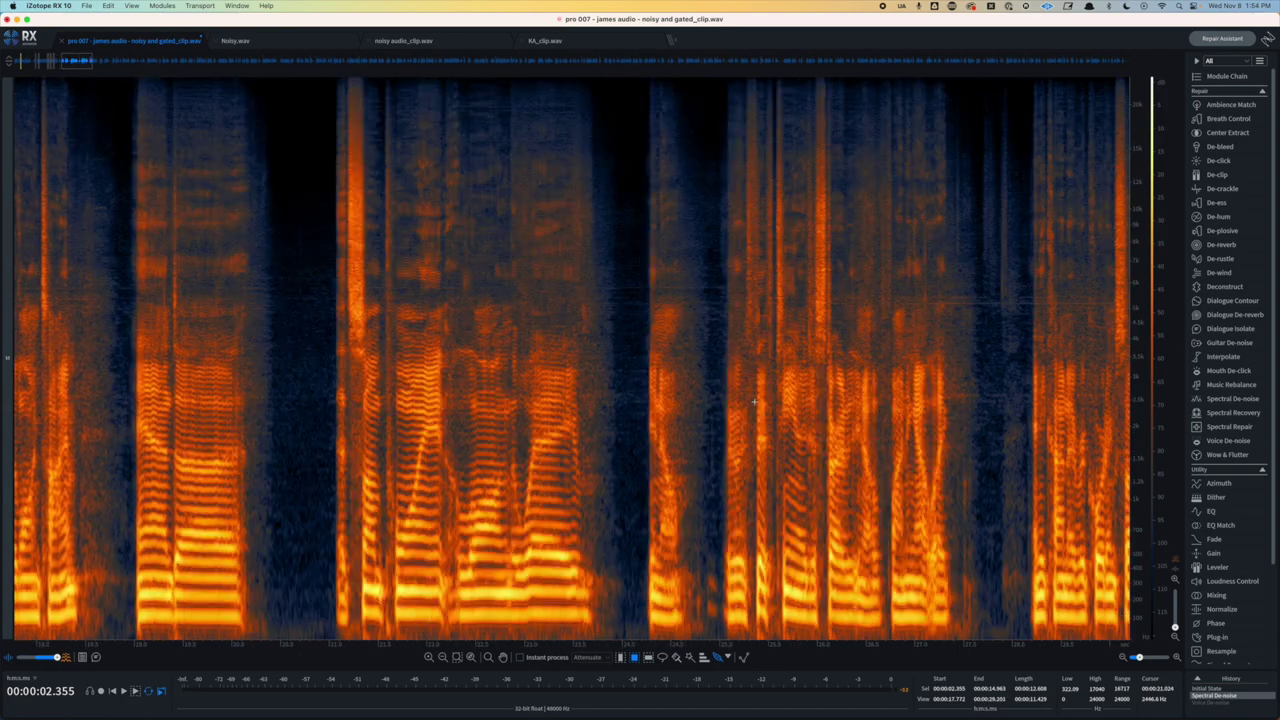
pyautogui.scroll(3, 603, 436)
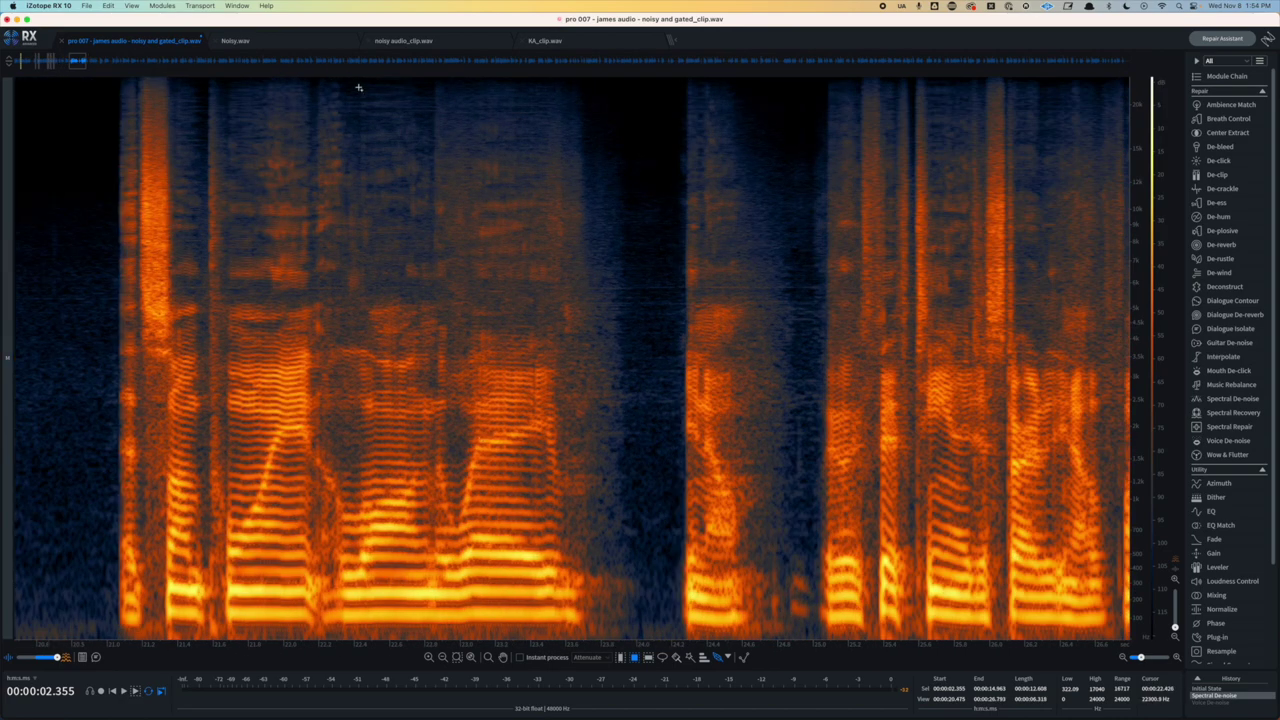
pyautogui.moveTo(358, 87); pyautogui.dragTo(427, 124)
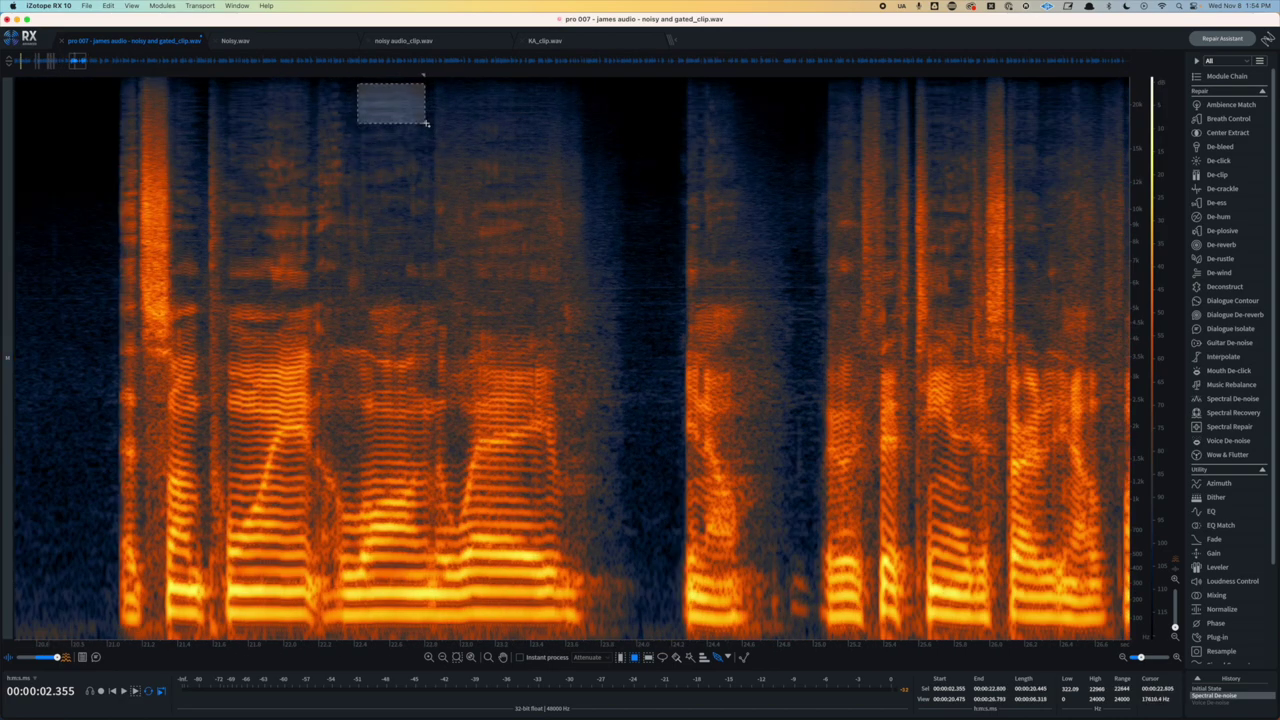
# - Add a large upper-frequency selection in the gap at about 31.2–32.0 s and a smaller lower-frequency one at about 31.3–31.9 s
pyautogui.hscroll(5, 400, 228)
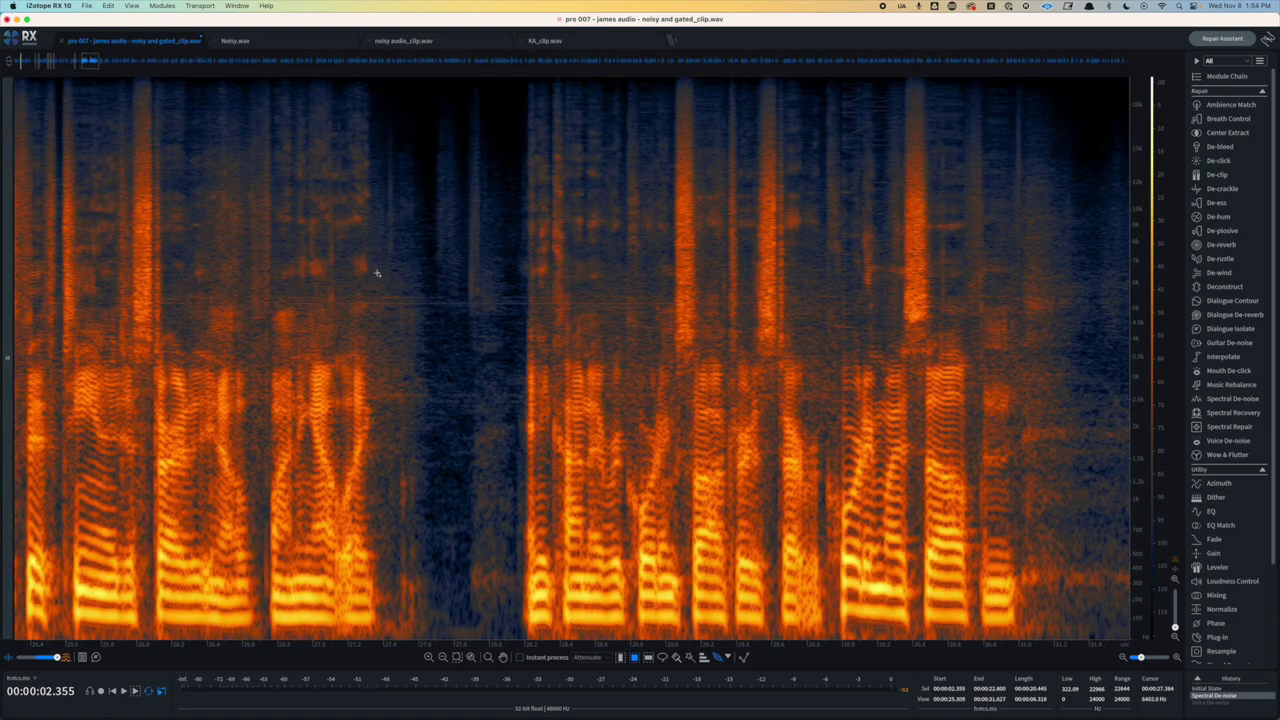
pyautogui.hscroll(3, 591, 451)
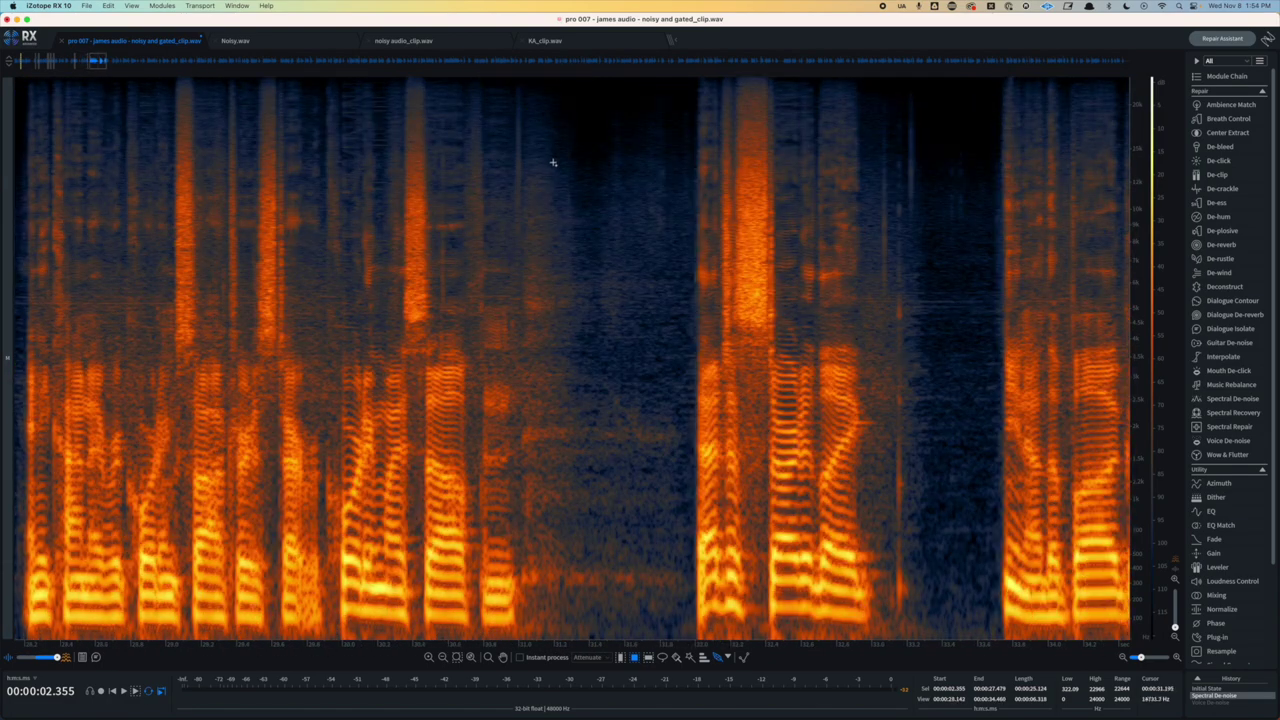
pyautogui.moveTo(554, 150); pyautogui.dragTo(696, 424)
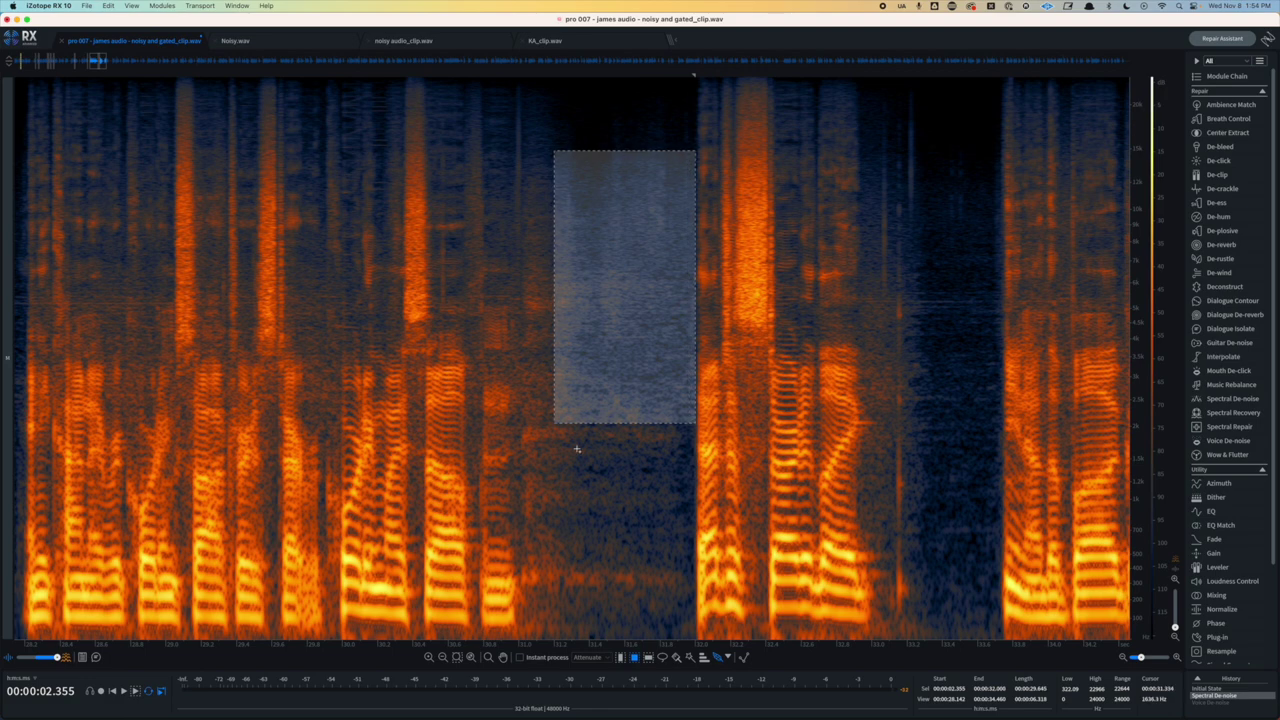
pyautogui.moveTo(577, 449); pyautogui.dragTo(677, 563)
# - Add selections in the gaps at about 49.2–49.7 s, 55.2–55.5 s (low frequencies only) and 58.2–58.6 s
pyautogui.hscroll(10, 628, 490)
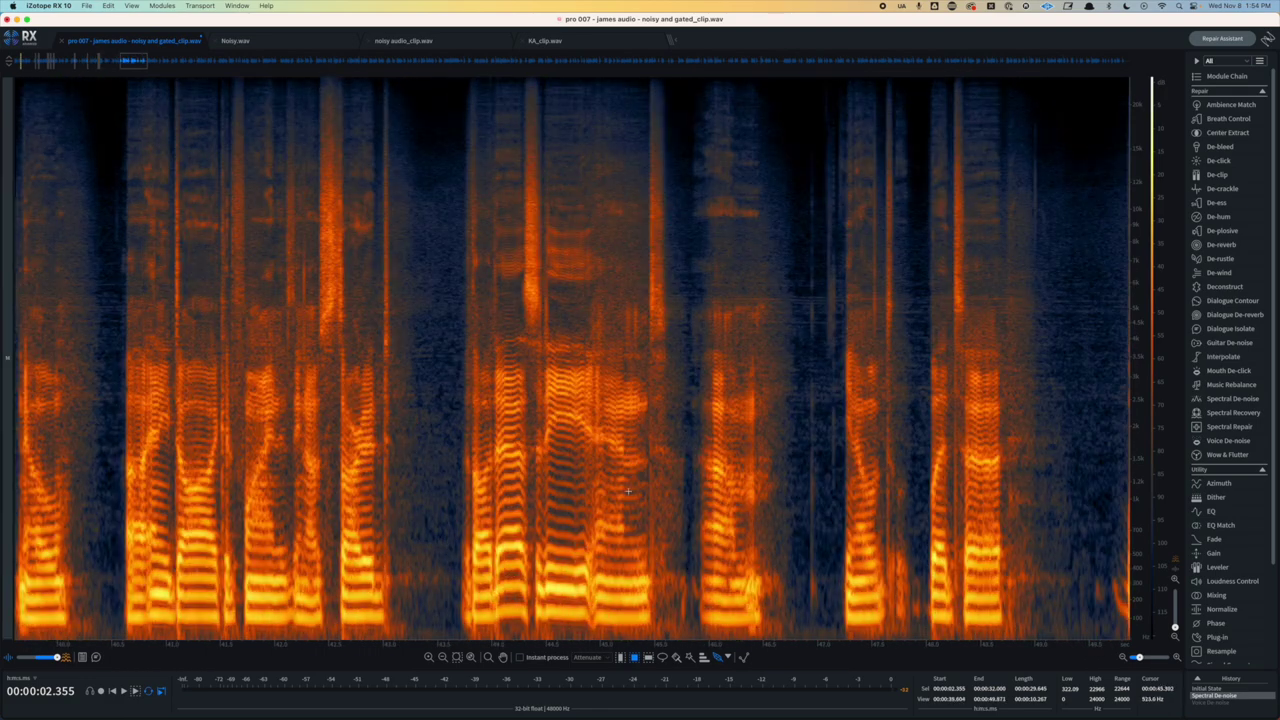
pyautogui.hscroll(5, 628, 490)
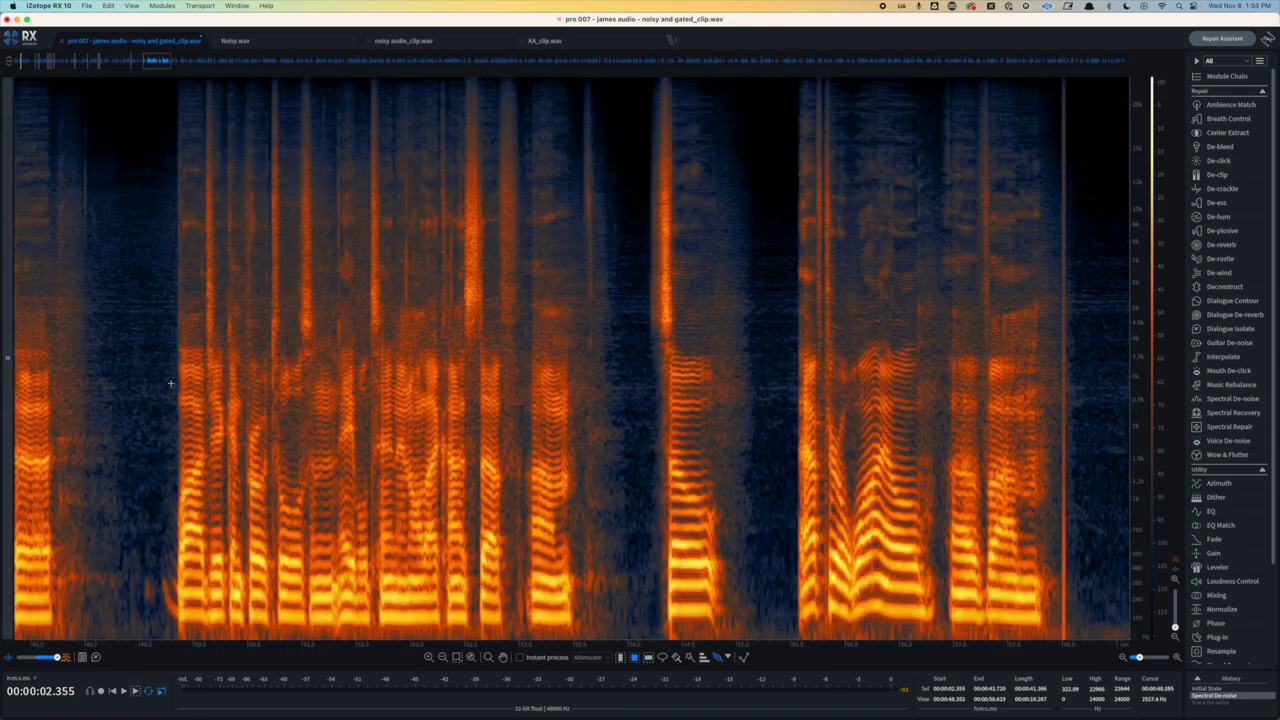
pyautogui.moveTo(110, 169); pyautogui.dragTo(165, 573)
pyautogui.moveTo(753, 555); pyautogui.dragTo(795, 640)
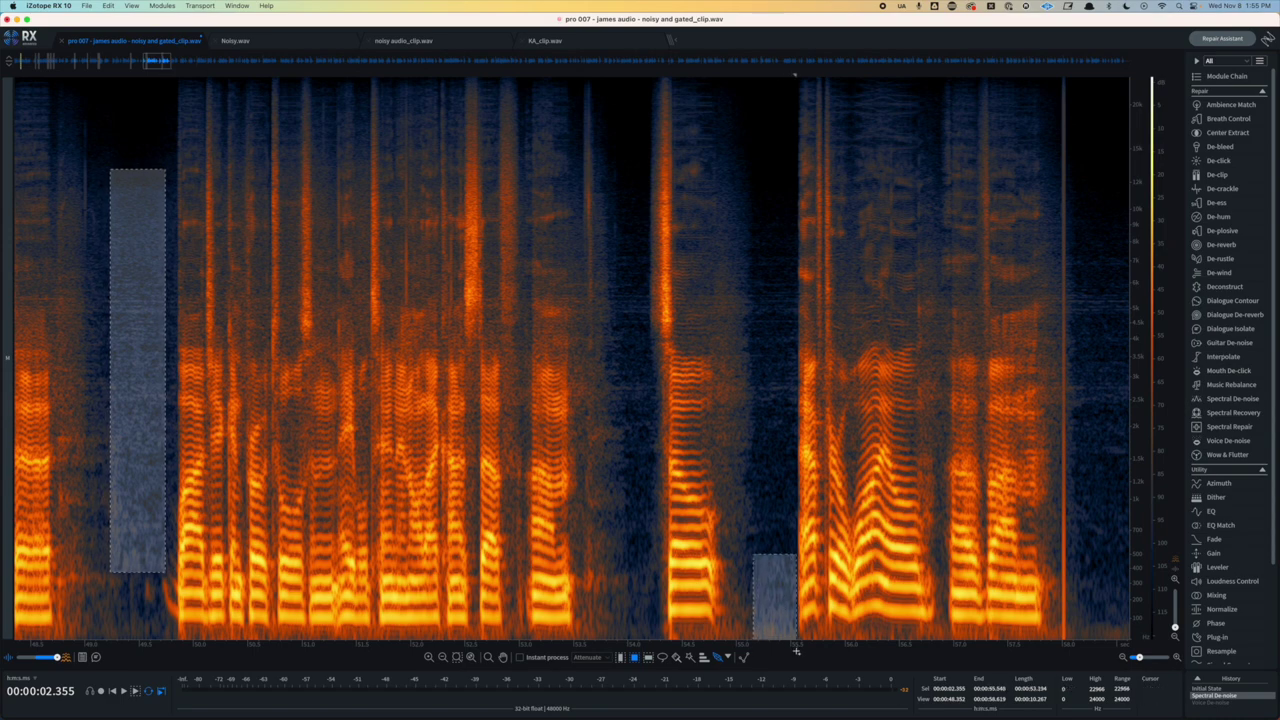
pyautogui.hscroll(8, 374, 558)
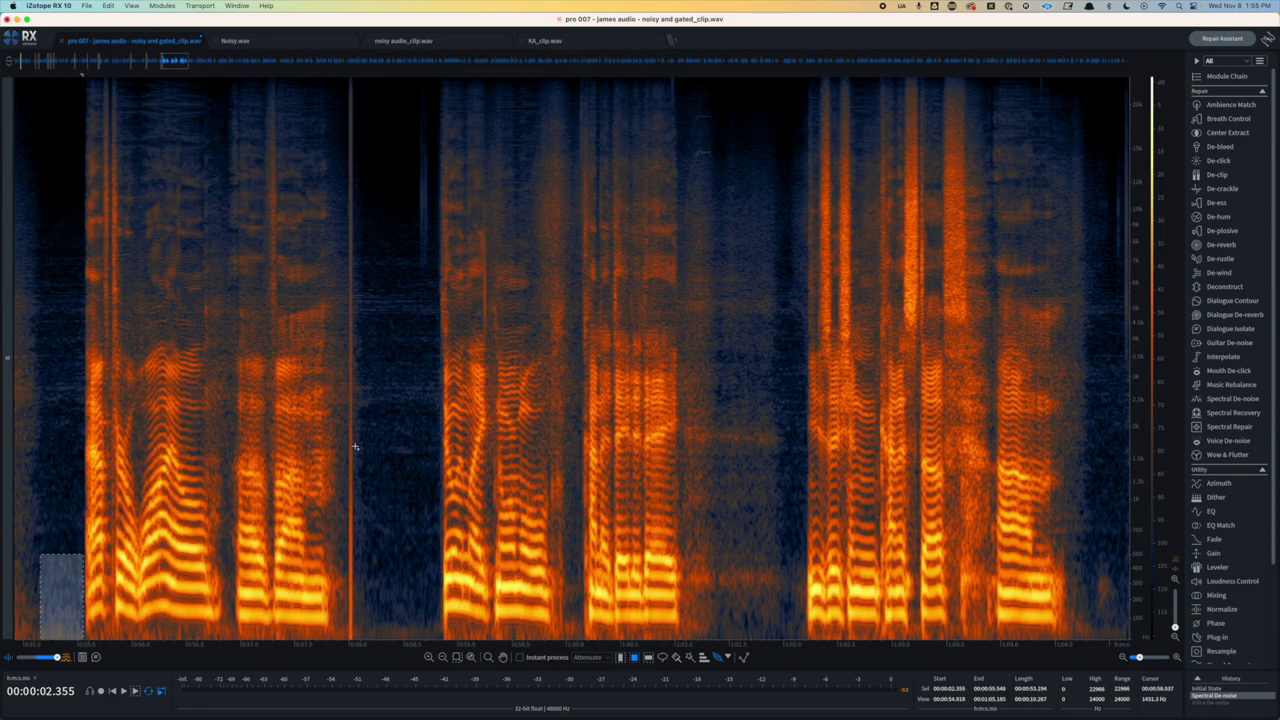
pyautogui.moveTo(366, 220); pyautogui.dragTo(419, 652)
# - Add a tall selection in the gap at about 1:15.7–1:16.2 and a narrow one just before the phrase at about 1:16.6
pyautogui.hscroll(8, 622, 571)
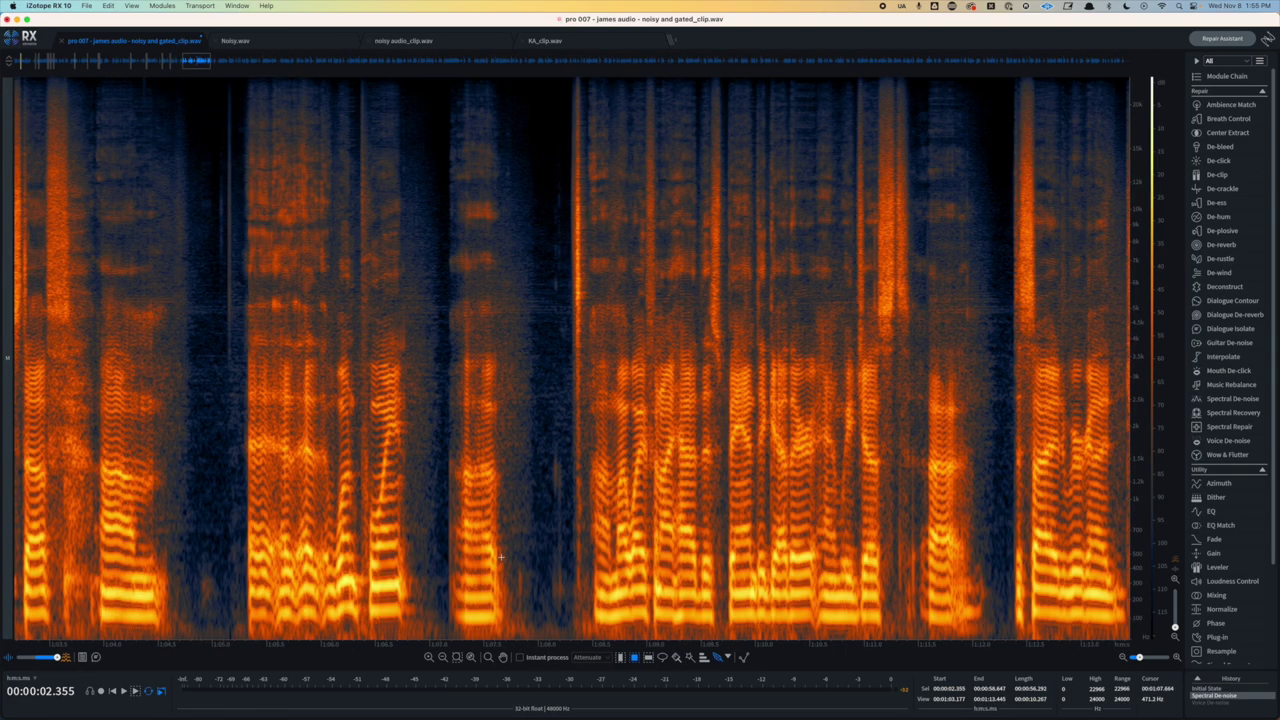
pyautogui.hscroll(12, 500, 556)
pyautogui.moveTo(78, 126); pyautogui.dragTo(132, 638)
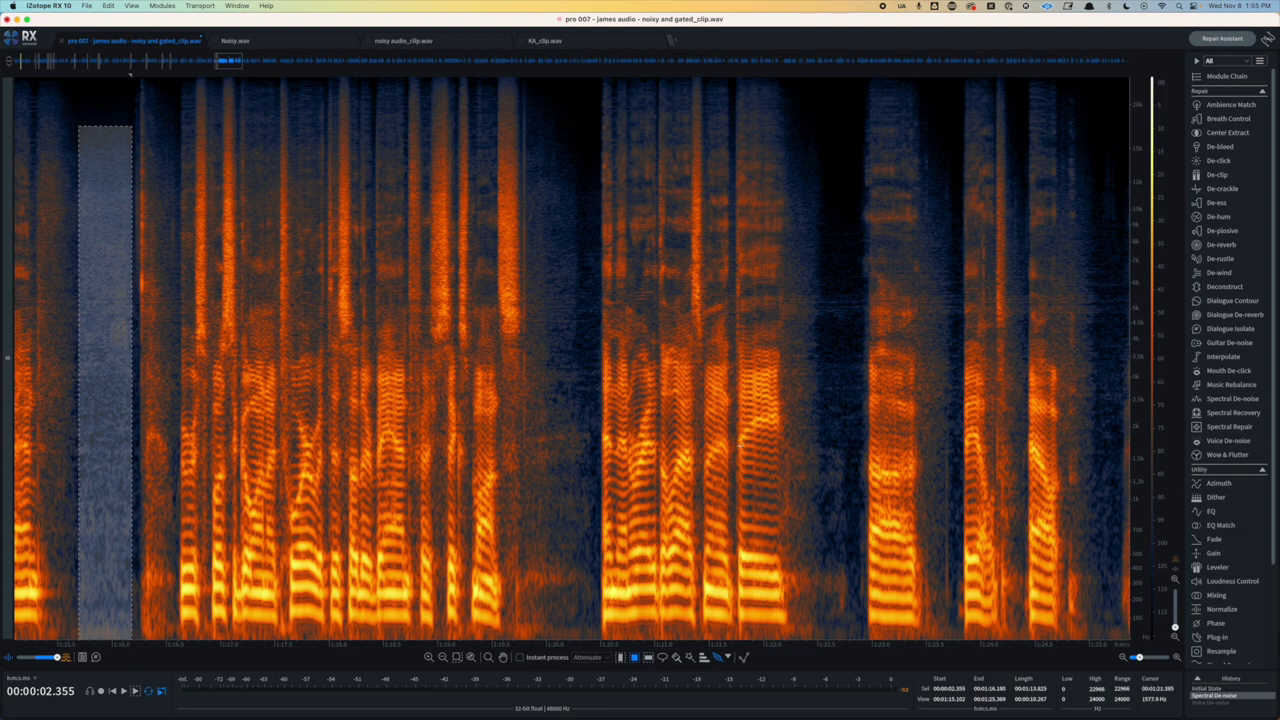
pyautogui.scroll(6, 345, 372)
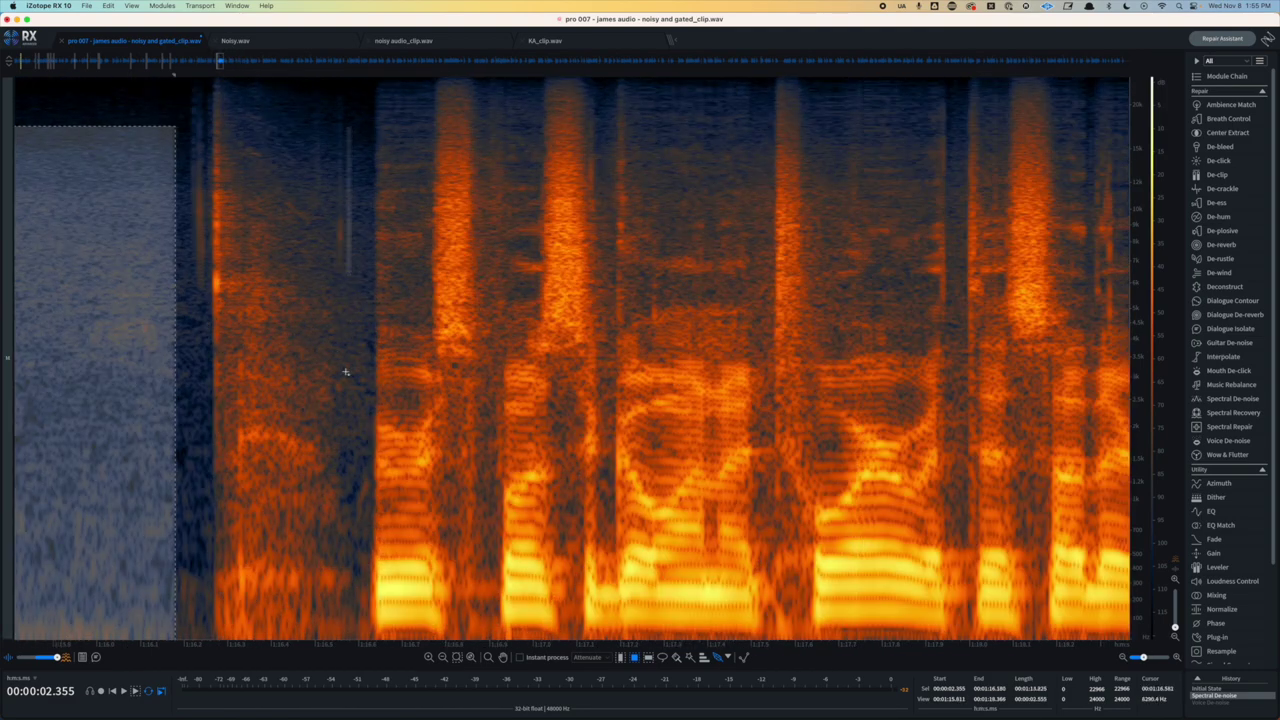
pyautogui.moveTo(346, 126); pyautogui.dragTo(369, 543)
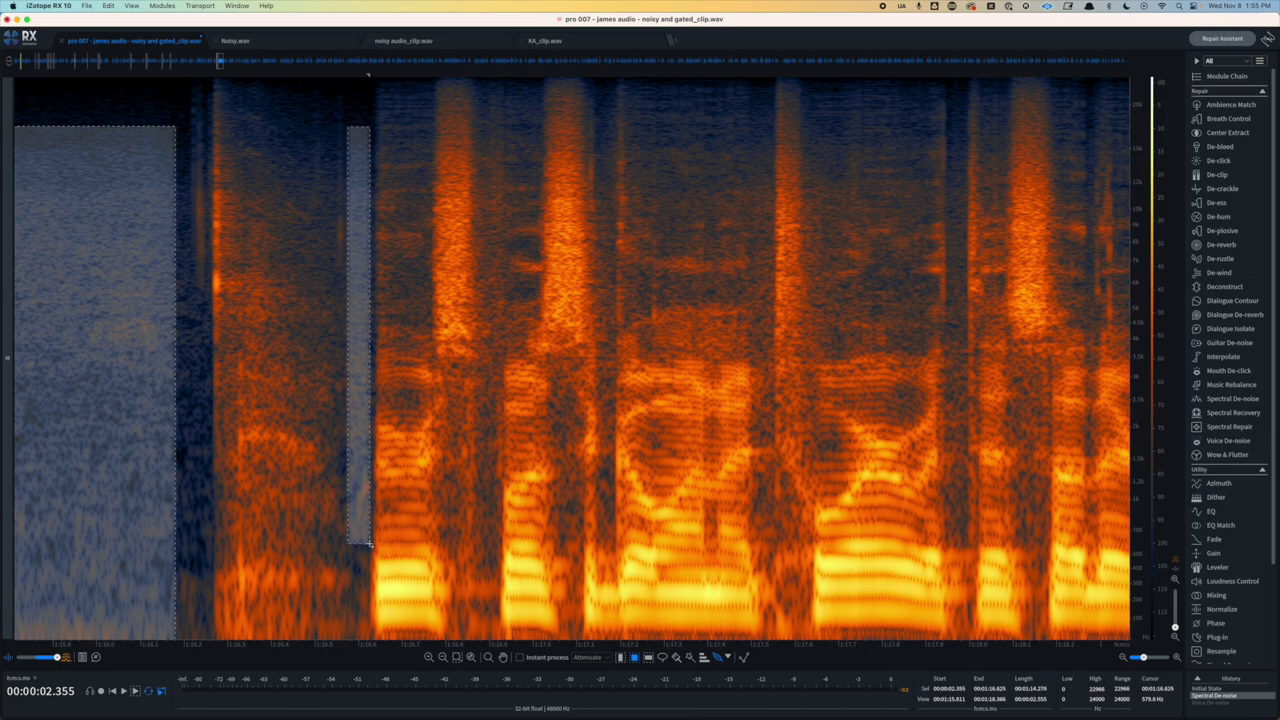
# - Add narrow, tall selections in the short gaps at about 1:18.0, 1:25.9–1:26.0 and 1:26.6–1:26.7
pyautogui.hscroll(5, 369, 544)
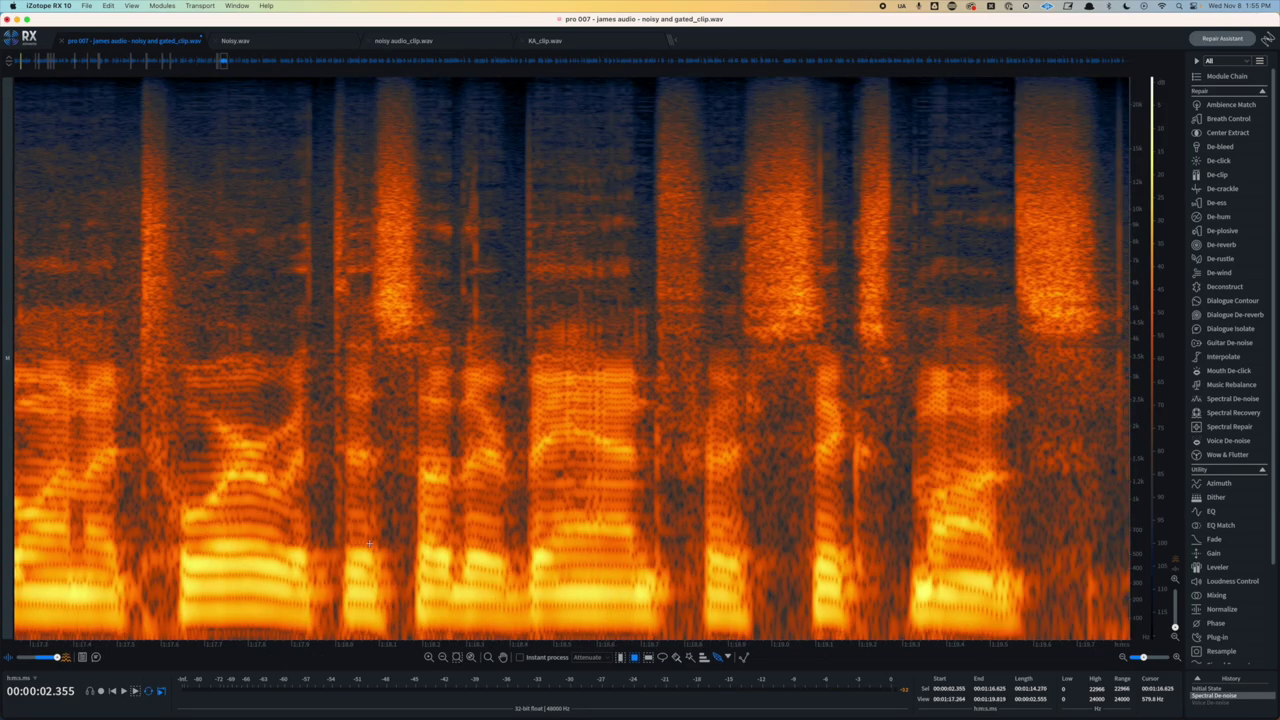
pyautogui.moveTo(316, 84); pyautogui.dragTo(331, 545)
pyautogui.hscroll(2, 533, 516)
pyautogui.hscroll(2, 533, 518)
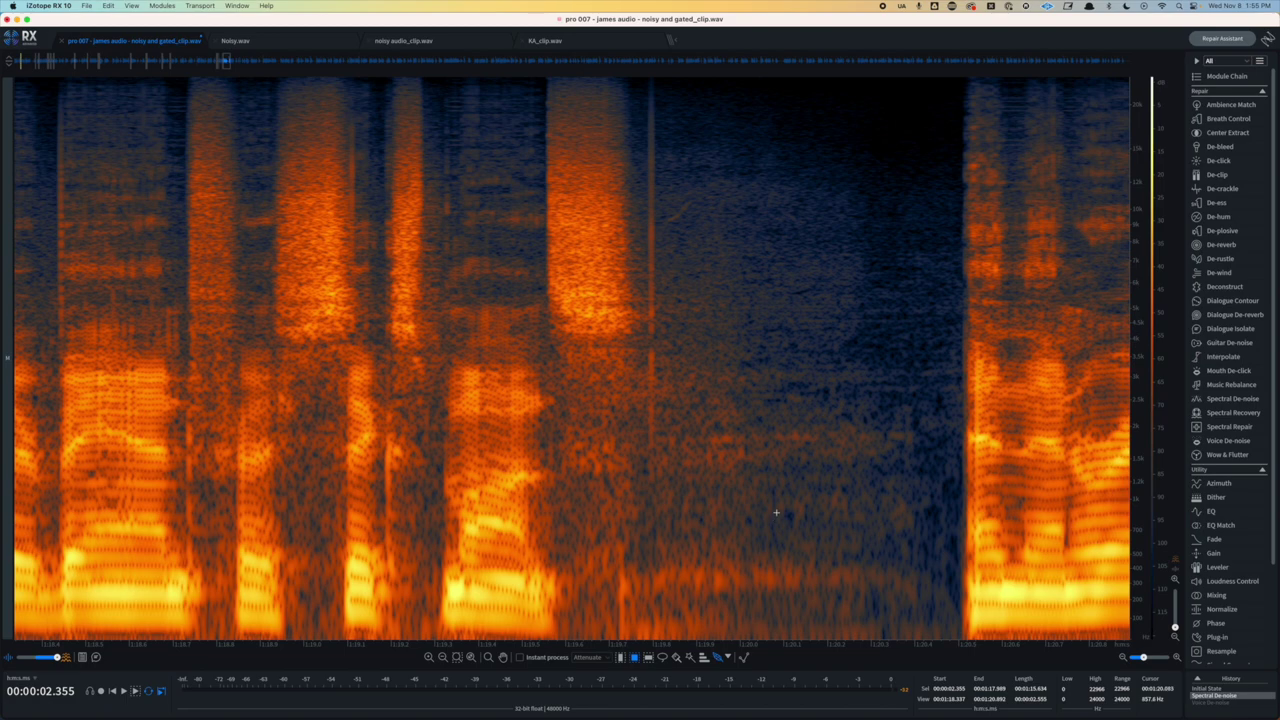
pyautogui.hscroll(15, 776, 512)
pyautogui.moveTo(608, 116)
pyautogui.mouseDown()
pyautogui.moveTo(612, 362)
pyautogui.moveTo(636, 520)
pyautogui.mouseUp()
pyautogui.moveTo(818, 160); pyautogui.dragTo(864, 550)
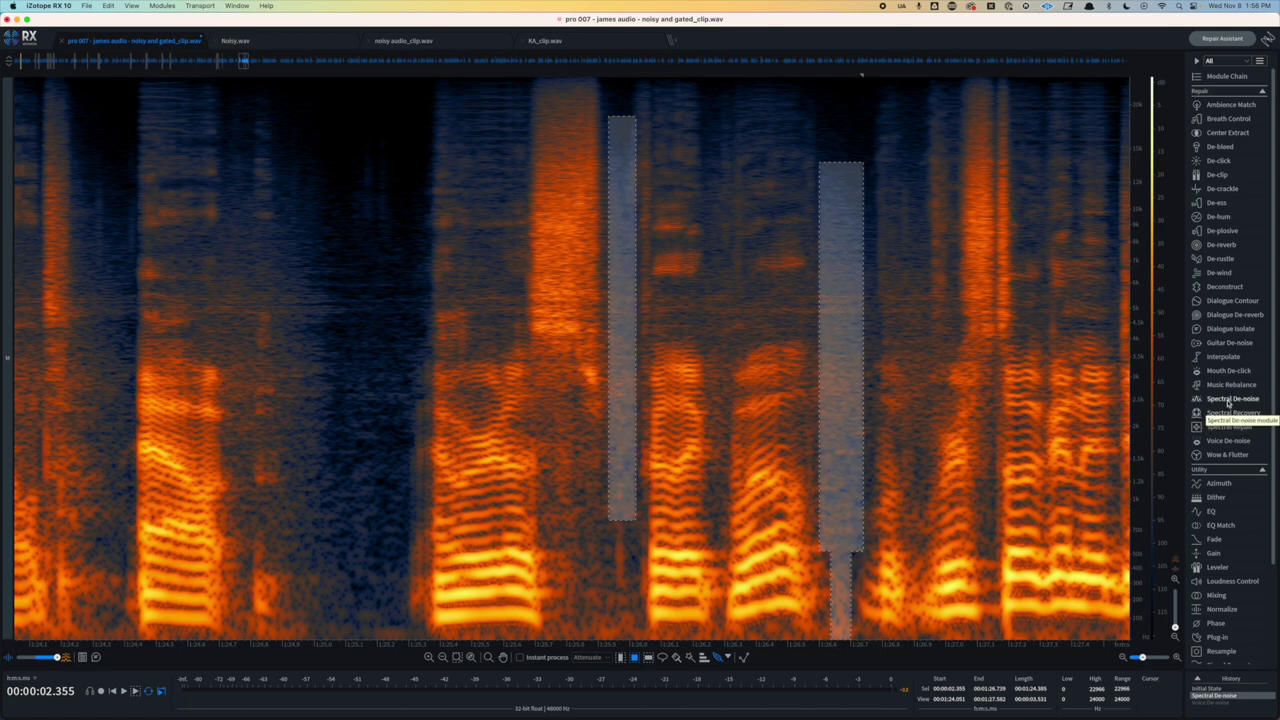
# - Learn a new Spectral De-noise profile from the combined gap selections and decline completing the profile at uncaptured frequencies
pyautogui.click(1230, 400)
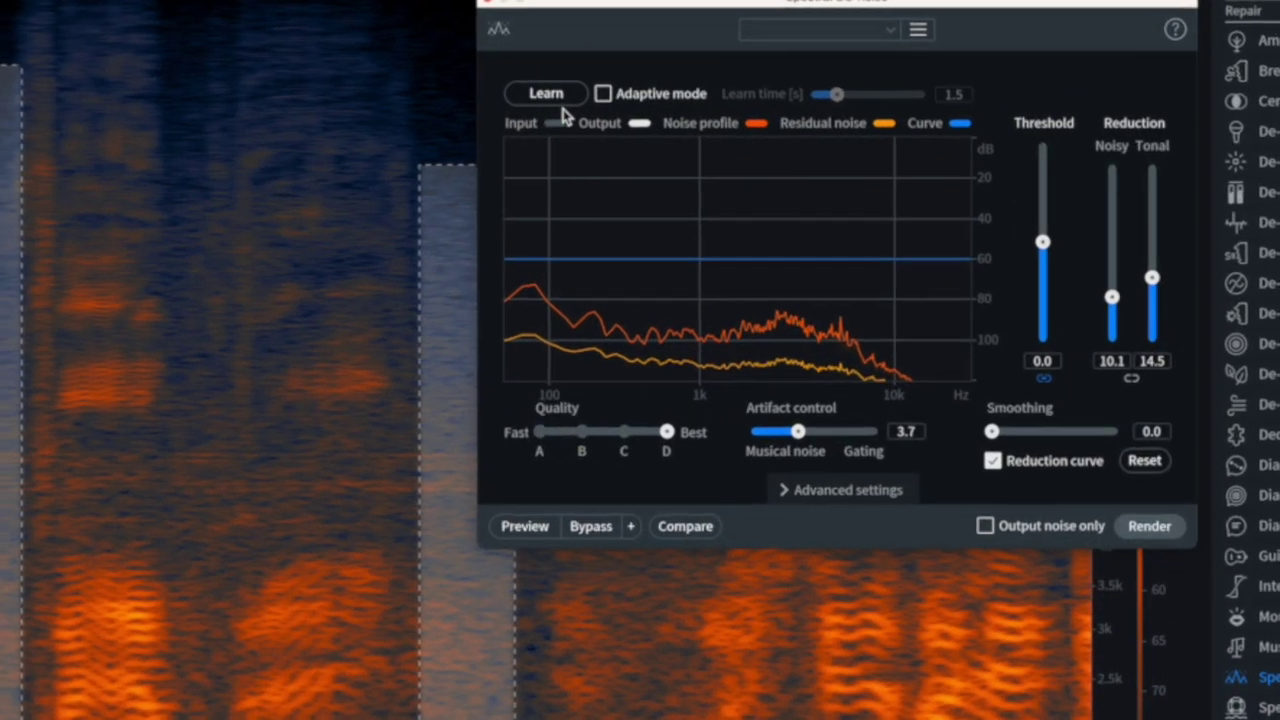
pyautogui.click(545, 93)
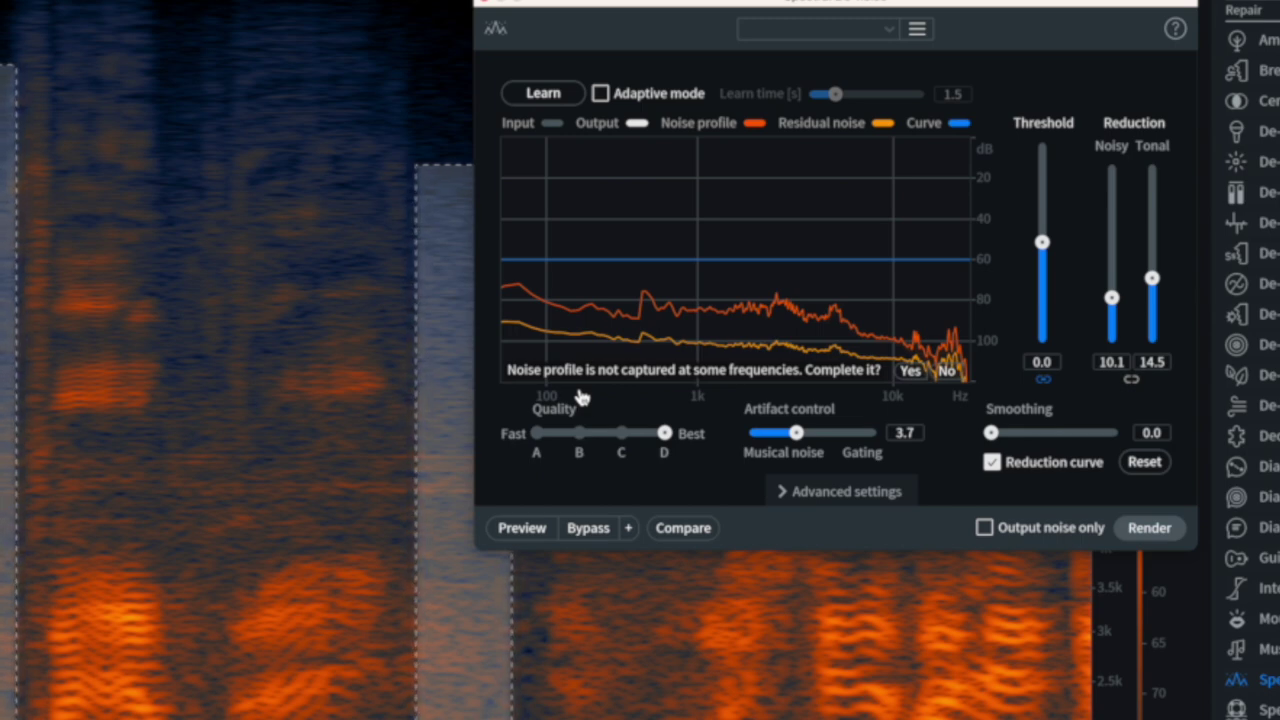
pyautogui.click(950, 374)
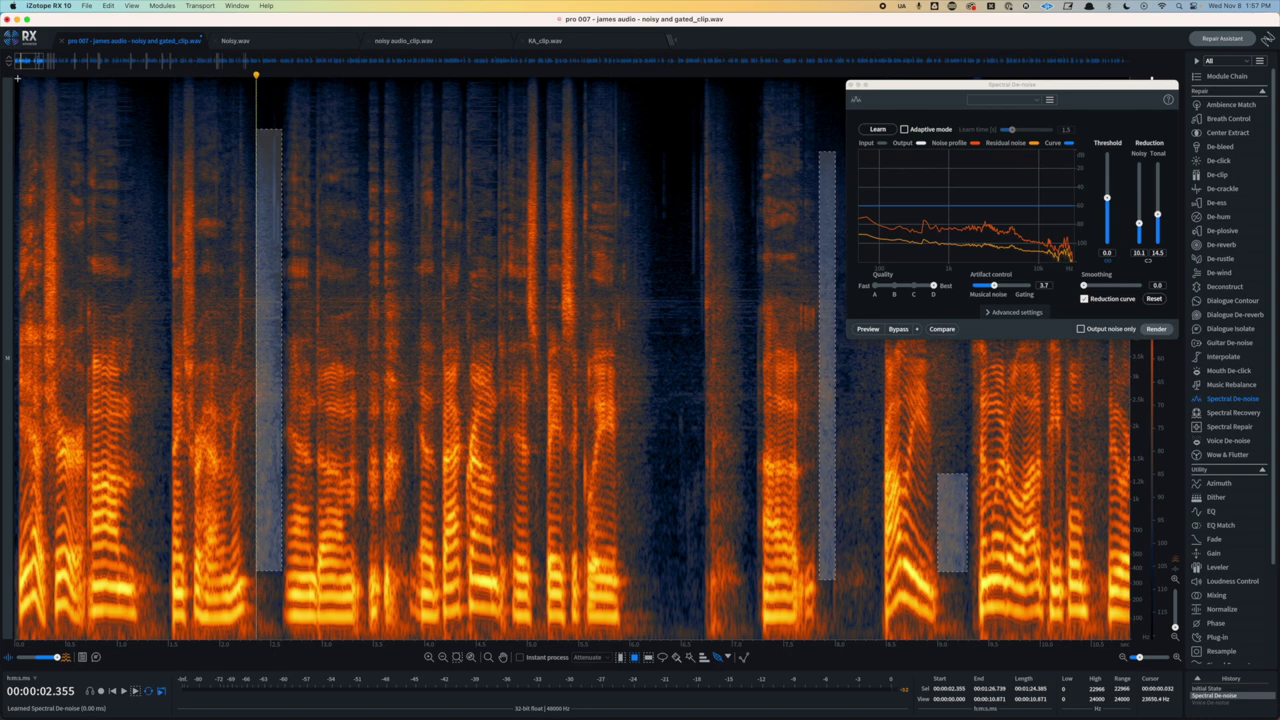
# - Render Spectral De-noise on the first 6.7 s of the clip and play the result from the start
pyautogui.moveTo(17, 77); pyautogui.dragTo(699, 699)
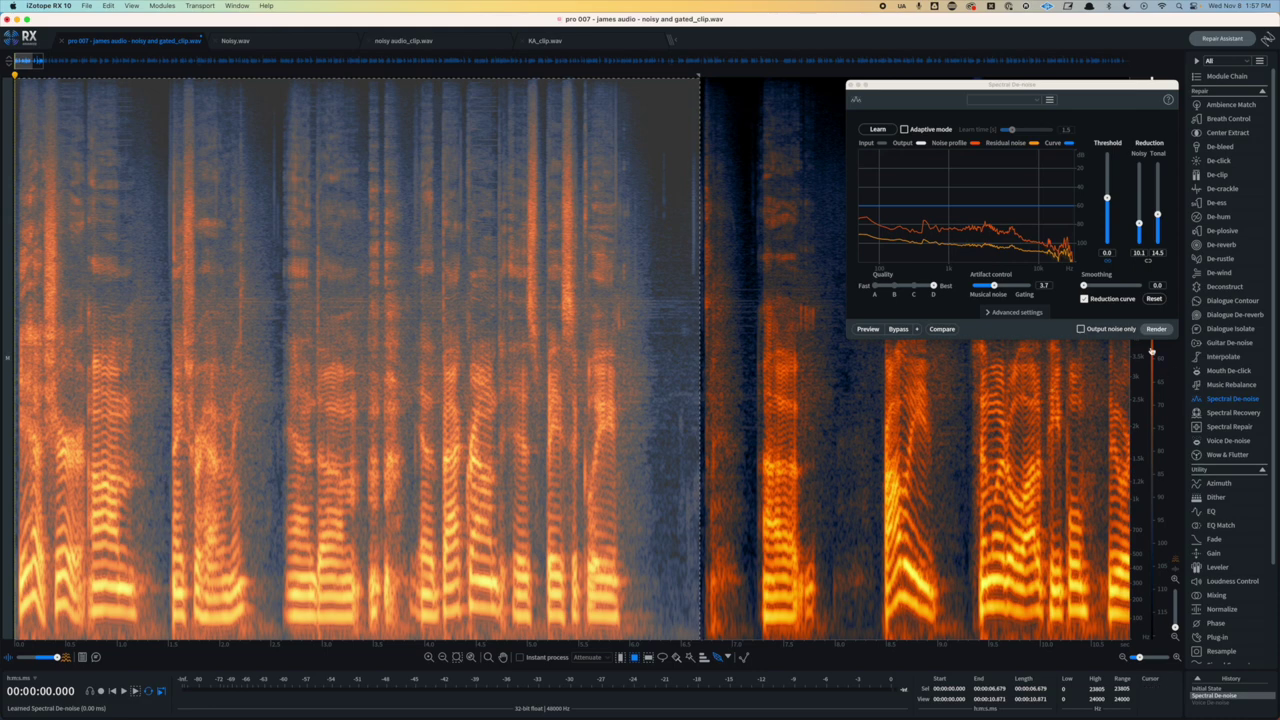
pyautogui.click(1156, 329)
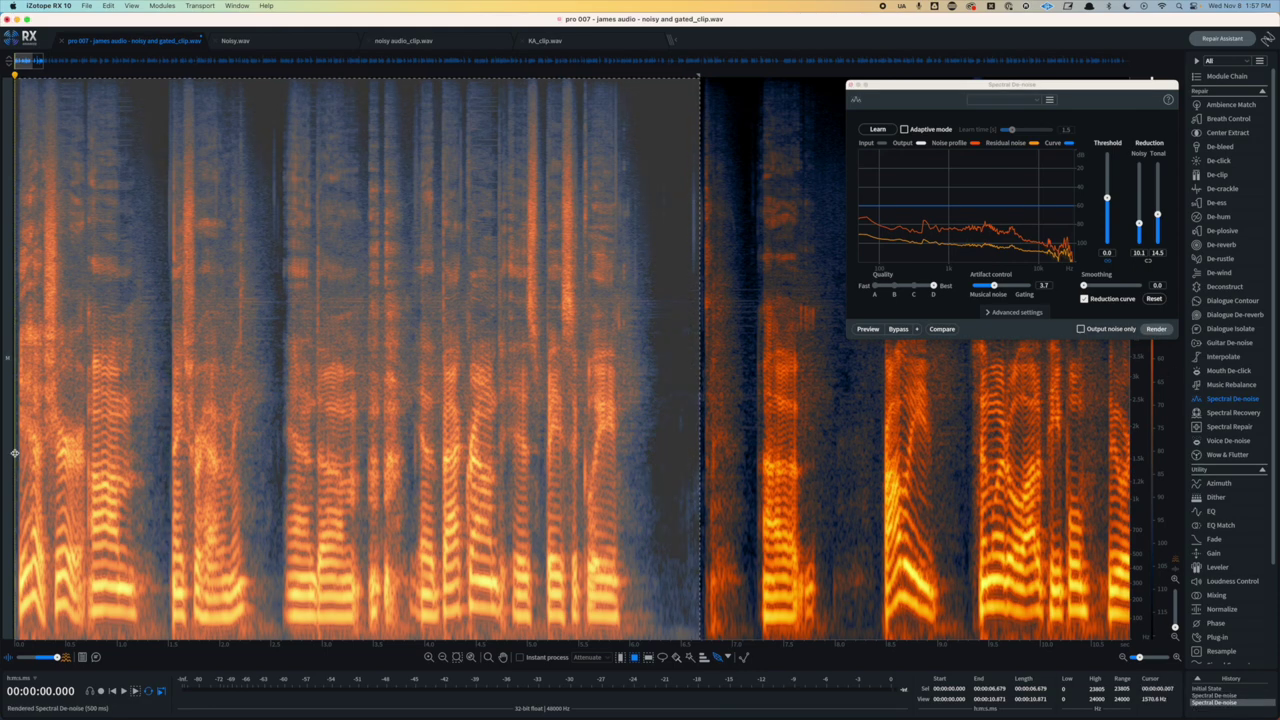
pyautogui.click(17, 453)
pyautogui.press('space')
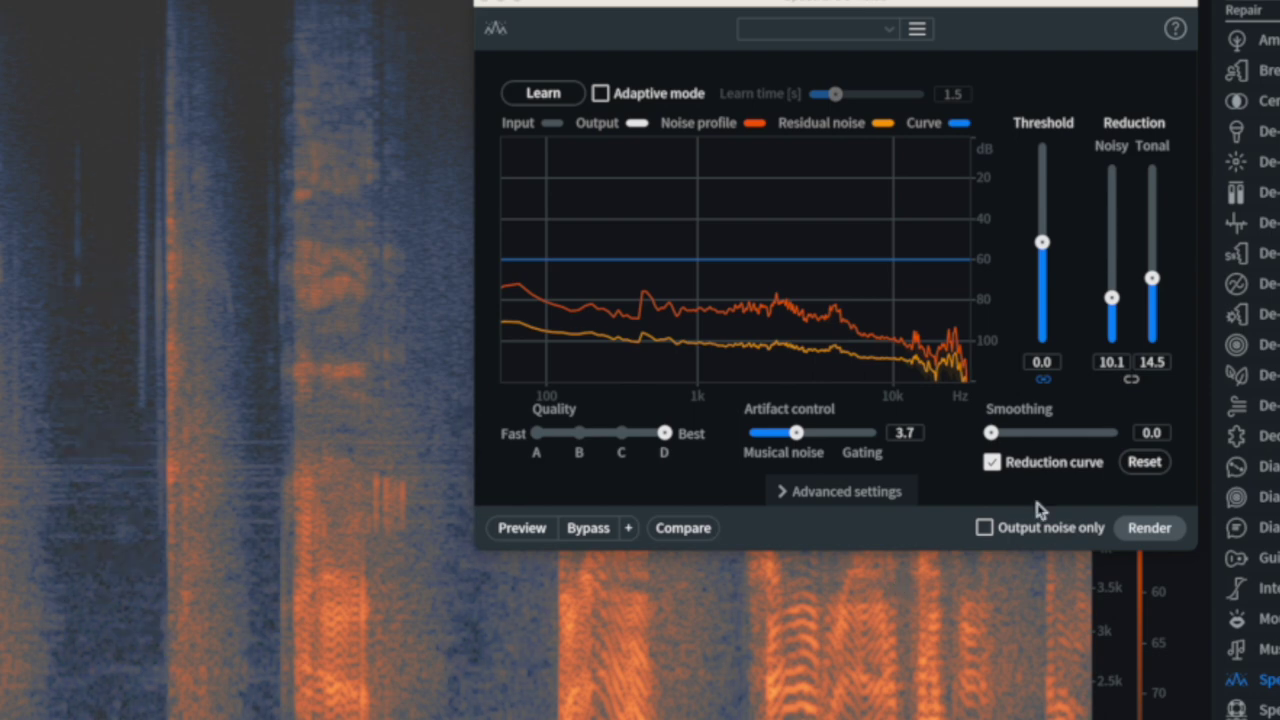
# - Set the reduction to 14.5 for noisy and 17.9 for tonal noise, render Spectral De-noise on the whole clip and play it
pyautogui.moveTo(1138, 223); pyautogui.dragTo(1139, 218)
pyautogui.moveTo(1115, 289); pyautogui.dragTo(1156, 270)
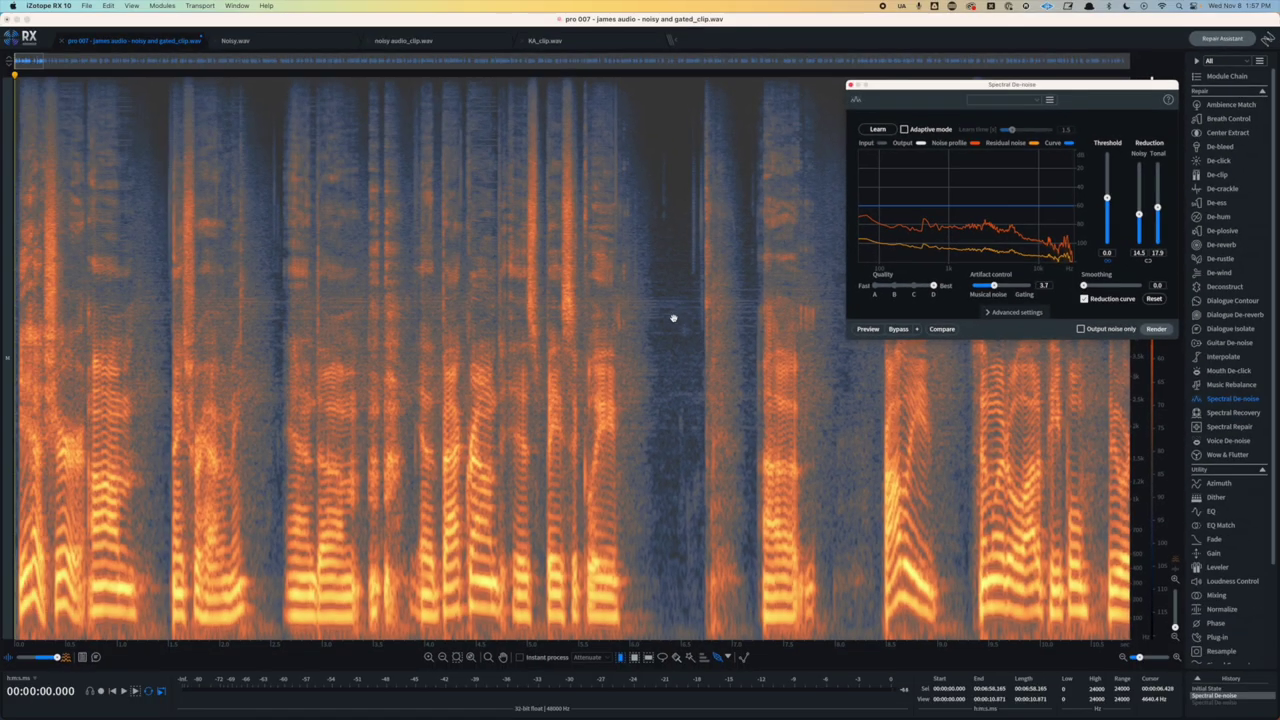
pyautogui.click(1156, 329)
pyautogui.press('space')
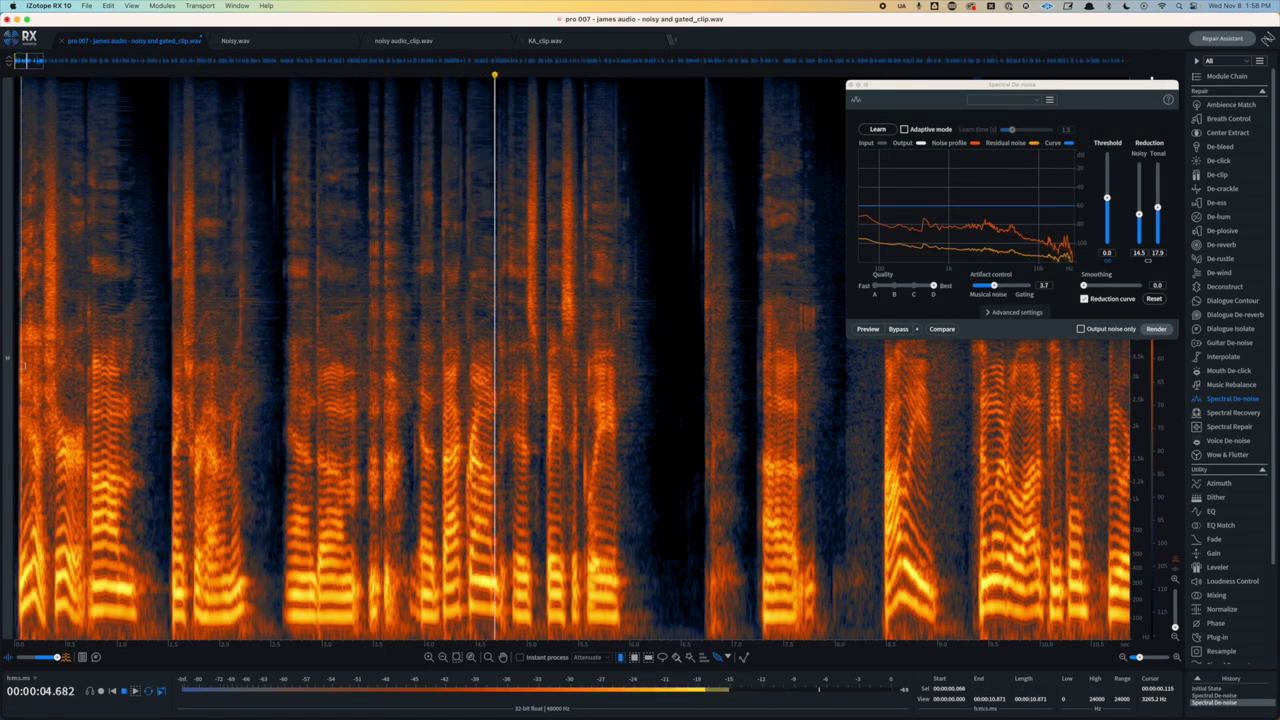
# - Undo the whole-clip Spectral De-noise render and clear the selection by placing the playhead at about 1.4 s
pyautogui.press('super+z')
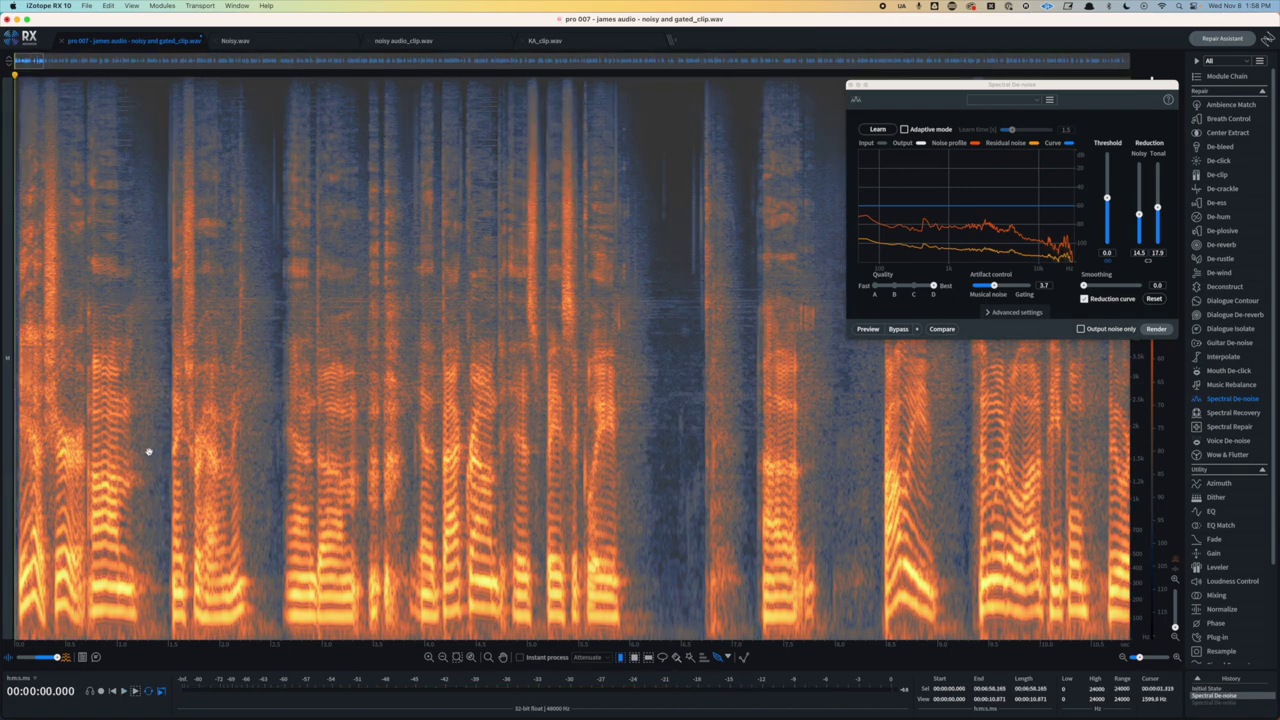
pyautogui.click(148, 452)
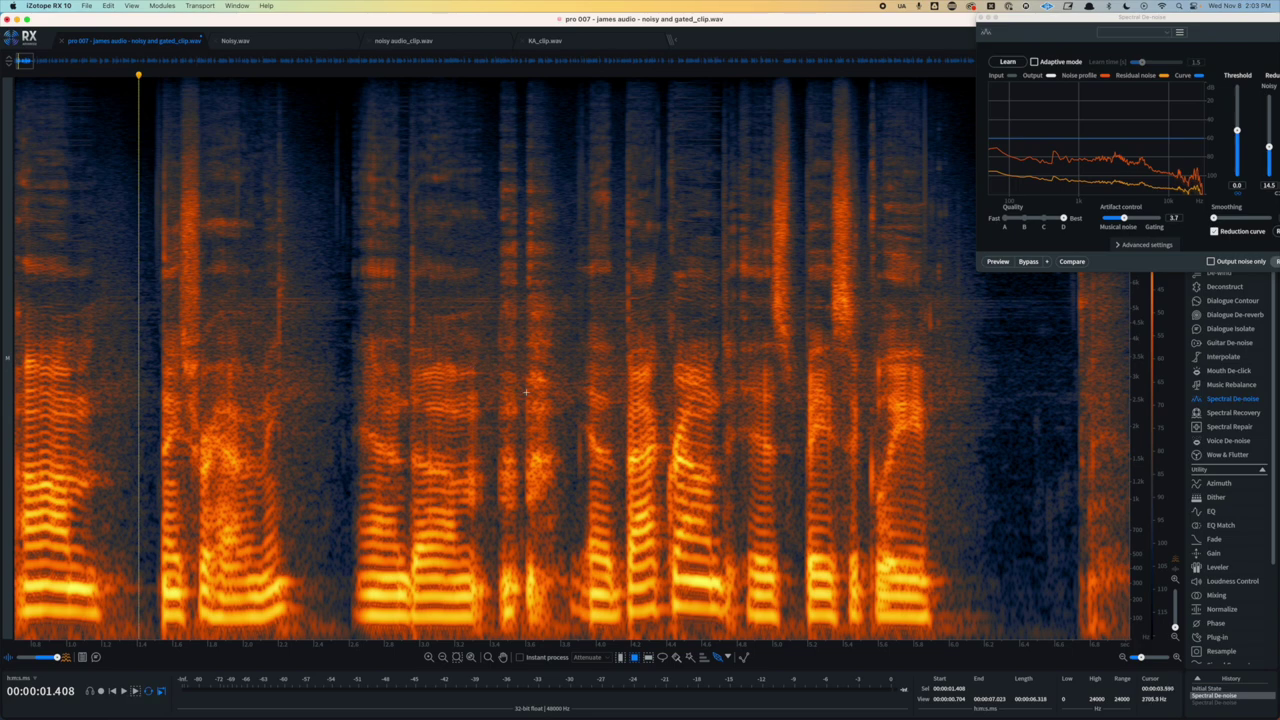
# - Select the short noise gaps between words at about 3.4 s, 3.8–3.9 s and 4.1–4.2 s
pyautogui.scroll(5, 455, 317)
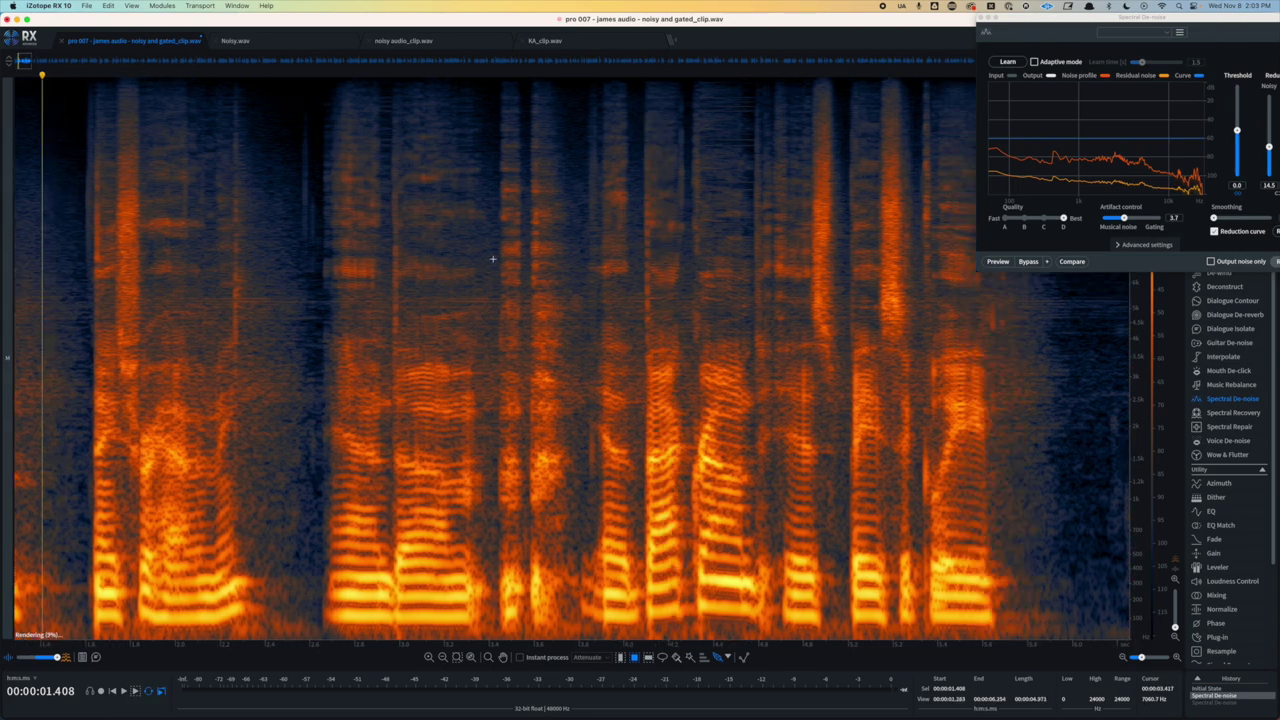
pyautogui.scroll(-6, 238, 289)
pyautogui.scroll(2, 352, 230)
pyautogui.moveTo(551, 145); pyautogui.dragTo(565, 570)
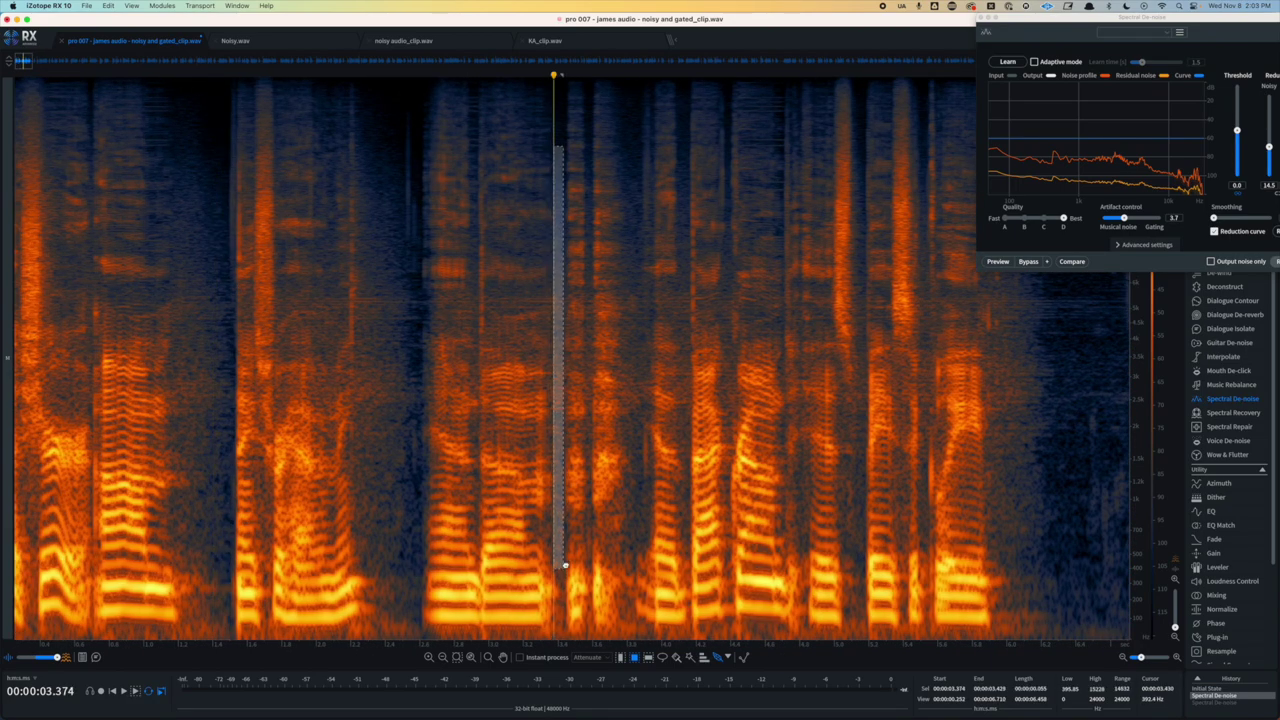
pyautogui.scroll(1, 632, 158)
pyautogui.moveTo(632, 158); pyautogui.dragTo(653, 548)
pyautogui.moveTo(699, 131); pyautogui.dragTo(715, 547)
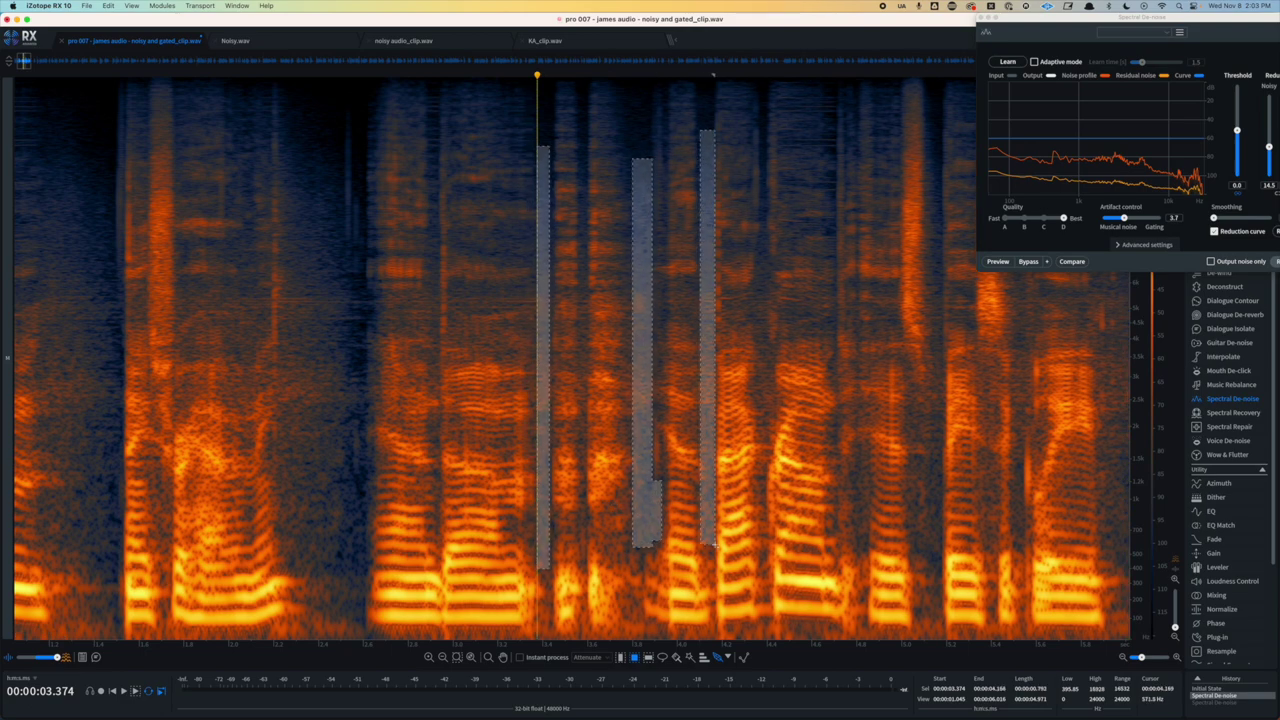
# - Add a narrow full-height and a mid-frequency selection at about 5.0–5.2 s, and a narrow one at about 5.5 s
pyautogui.moveTo(930, 153); pyautogui.dragTo(943, 638)
pyautogui.moveTo(908, 412); pyautogui.dragTo(936, 560)
pyautogui.hscroll(5, 919, 430)
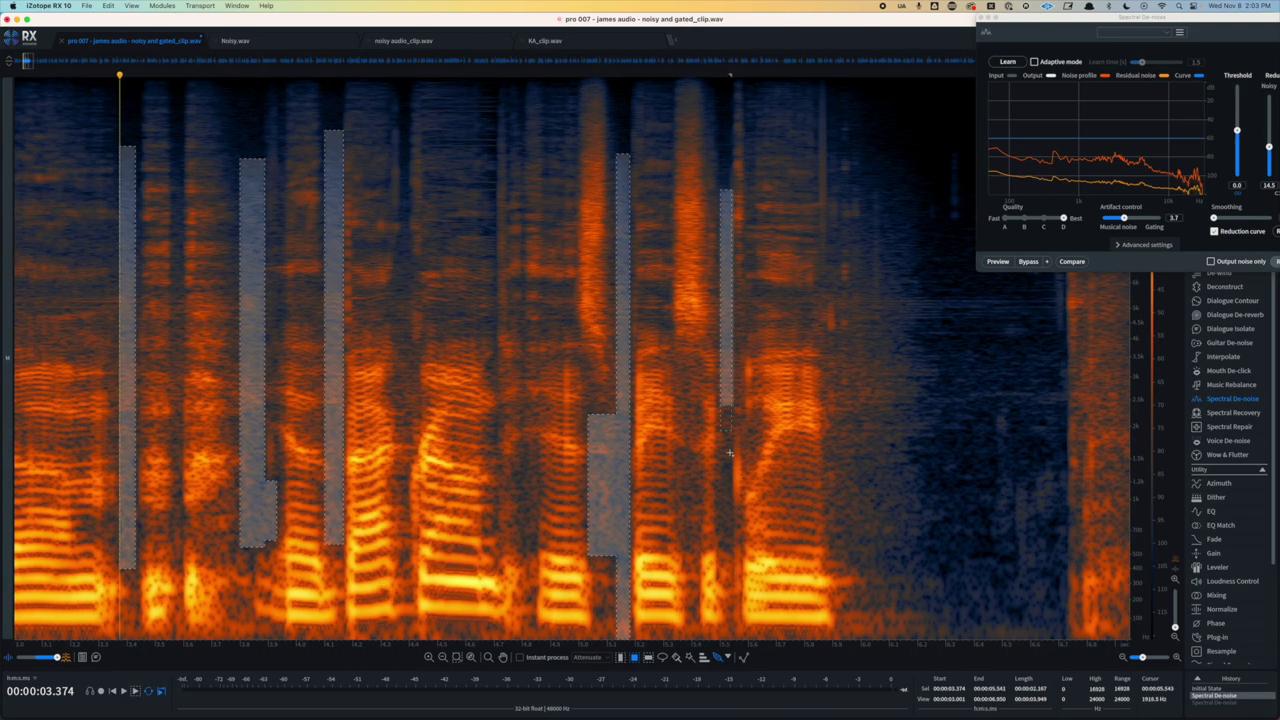
pyautogui.moveTo(675, 188); pyautogui.dragTo(687, 560)
pyautogui.hscroll(8, 752, 418)
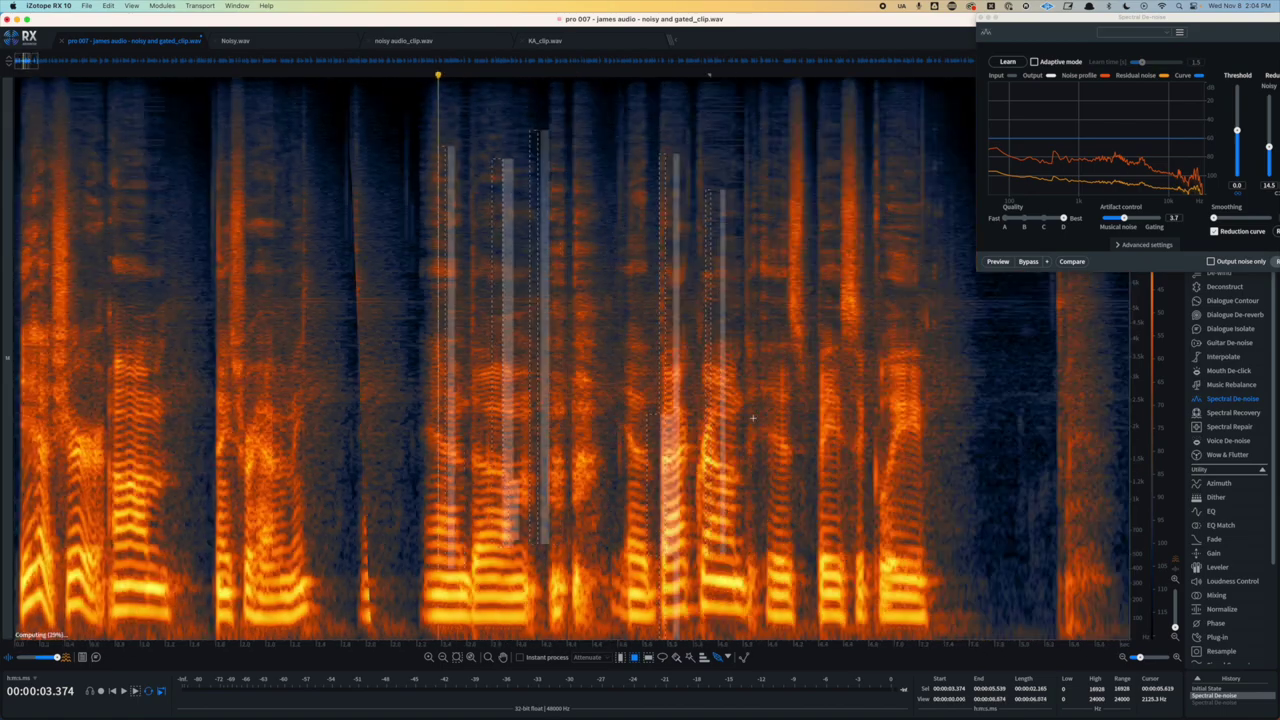
pyautogui.hscroll(8, 752, 418)
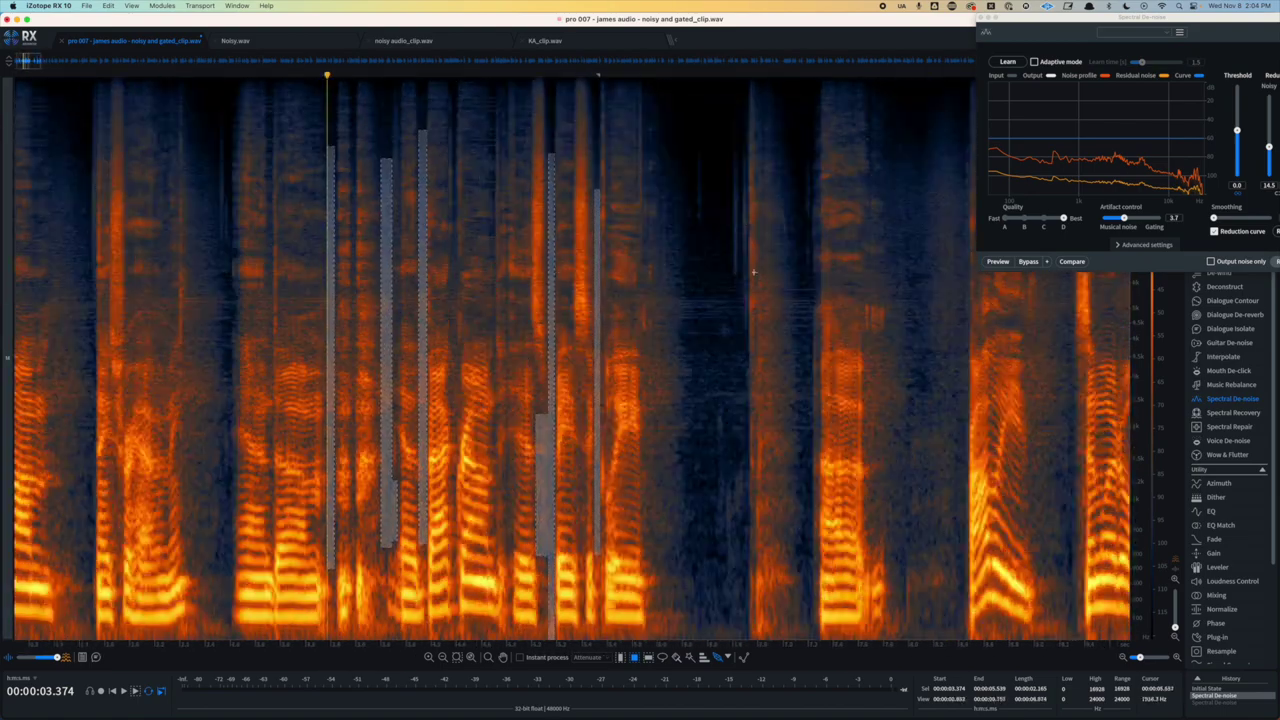
pyautogui.hscroll(5, 587, 205)
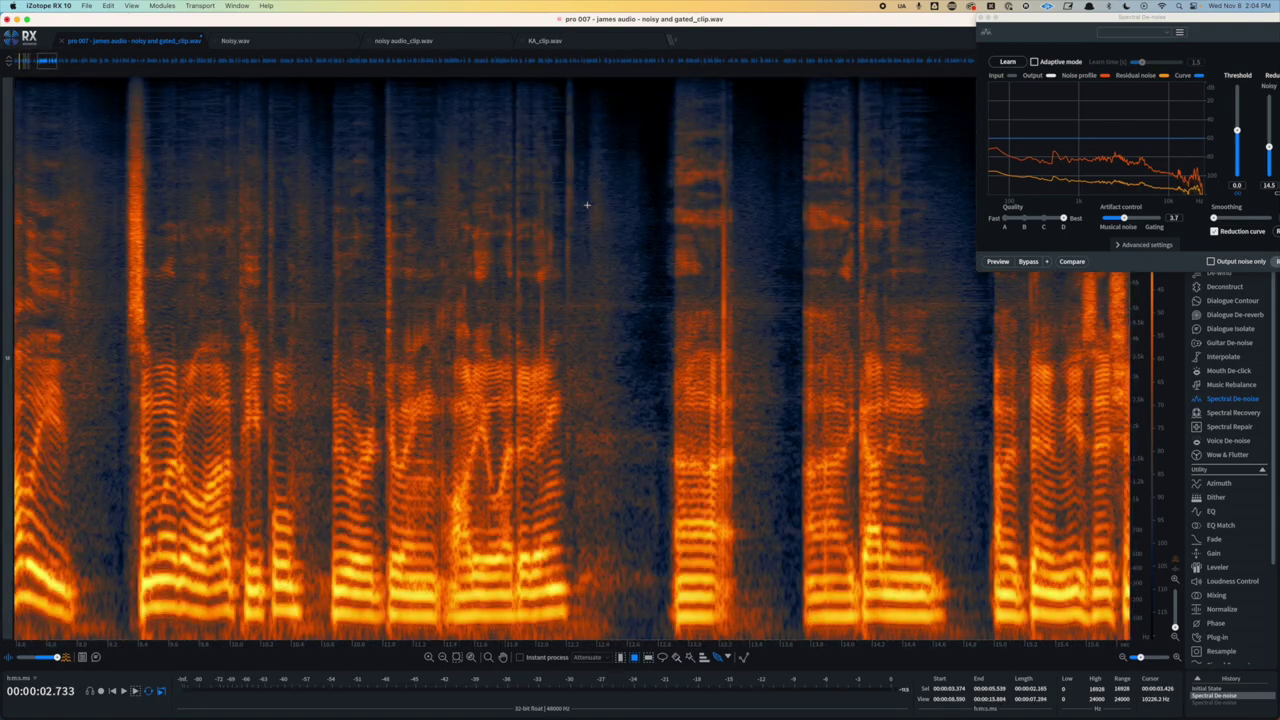
pyautogui.hscroll(-5, 237, 274)
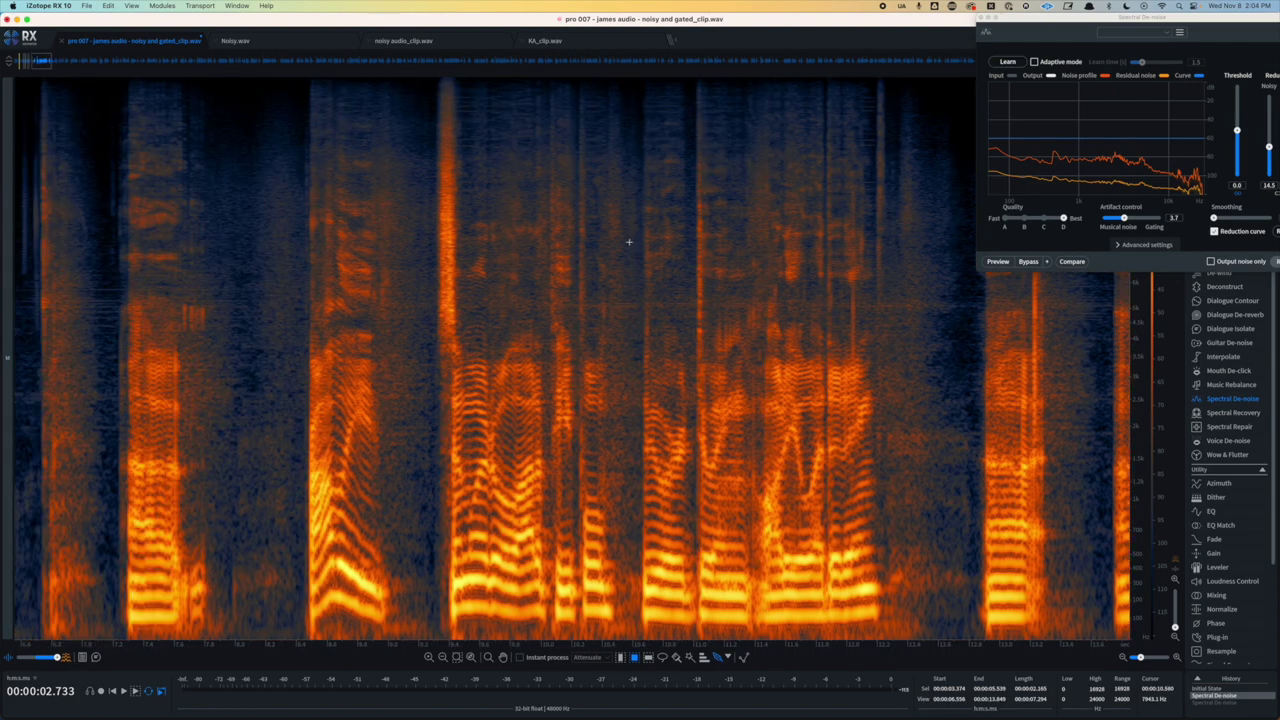
# - Add the noise gaps at about 9.2–9.3 s and 10.6 s, and several patches at about 17.4–17.6 s, to the selection
pyautogui.moveTo(627, 232); pyautogui.dragTo(641, 565)
pyautogui.moveTo(415, 138); pyautogui.dragTo(436, 595)
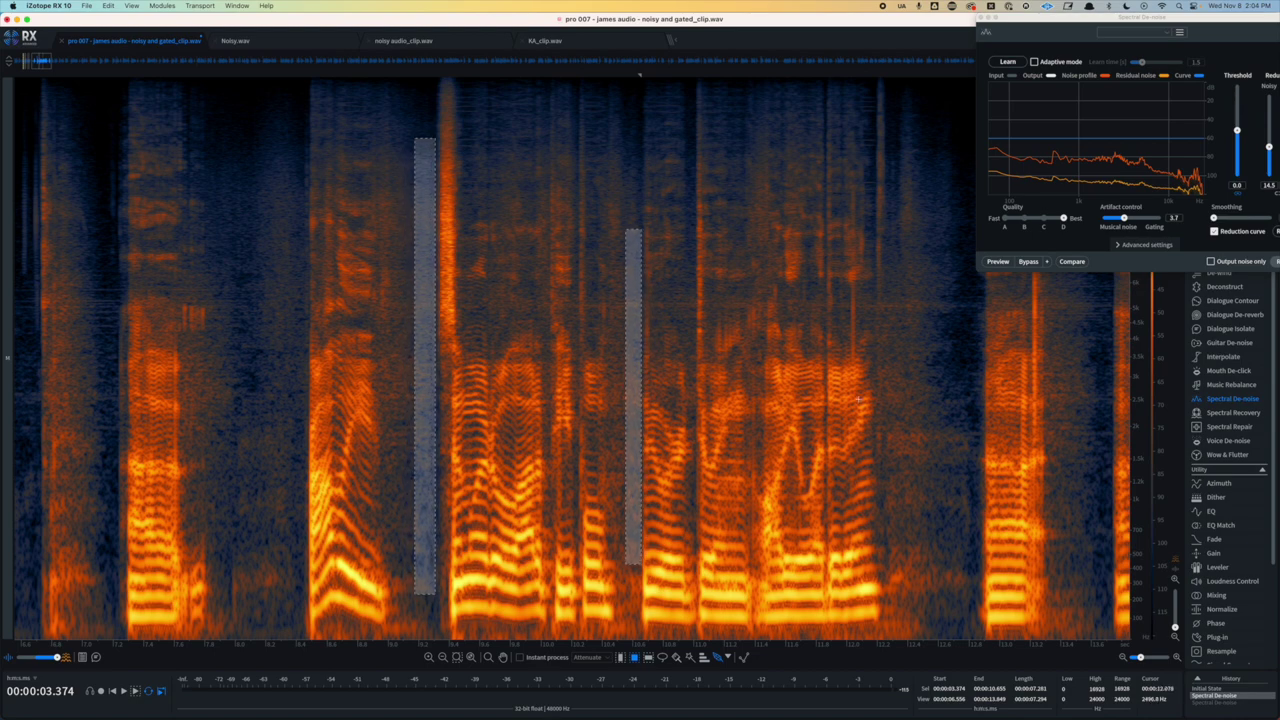
pyautogui.hscroll(15, 858, 398)
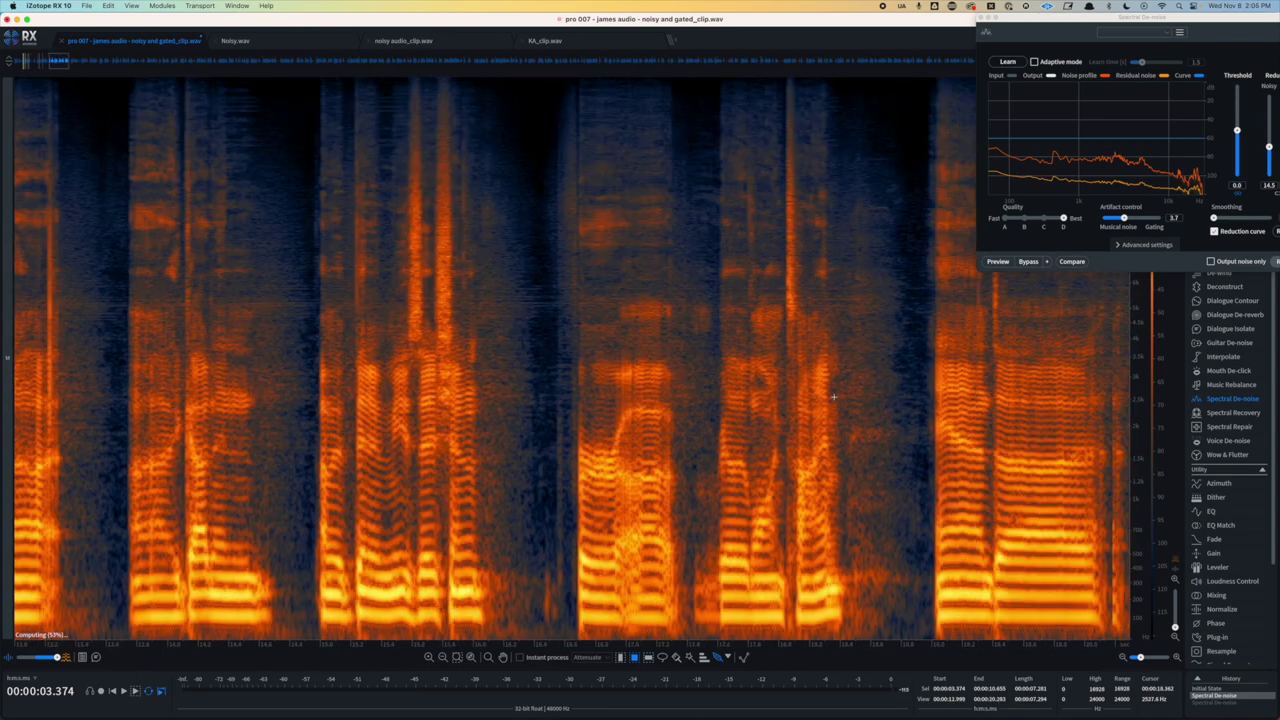
pyautogui.scroll(3, 715, 438)
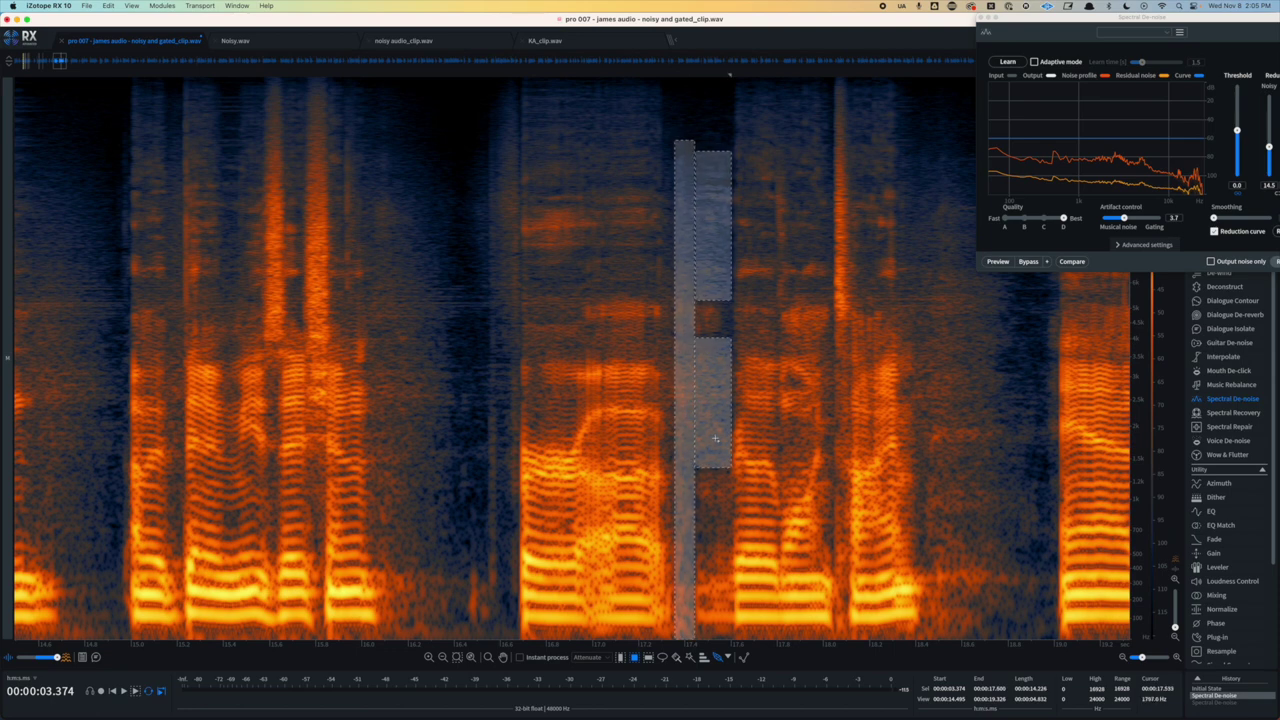
pyautogui.moveTo(695, 502); pyautogui.dragTo(722, 556)
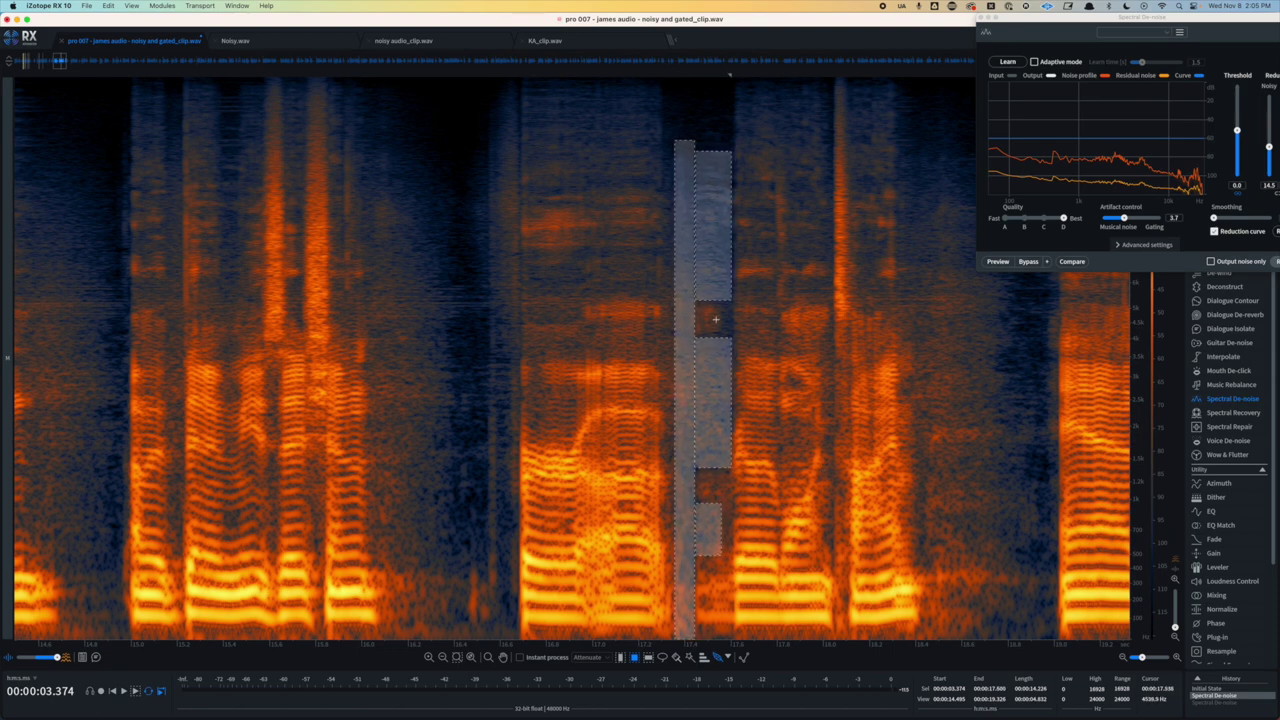
# - Add a wide high-frequency noise area at about 26.2–26.6 s and a small low-frequency patch at about 26.7 s to the selection
pyautogui.hscroll(5, 710, 316)
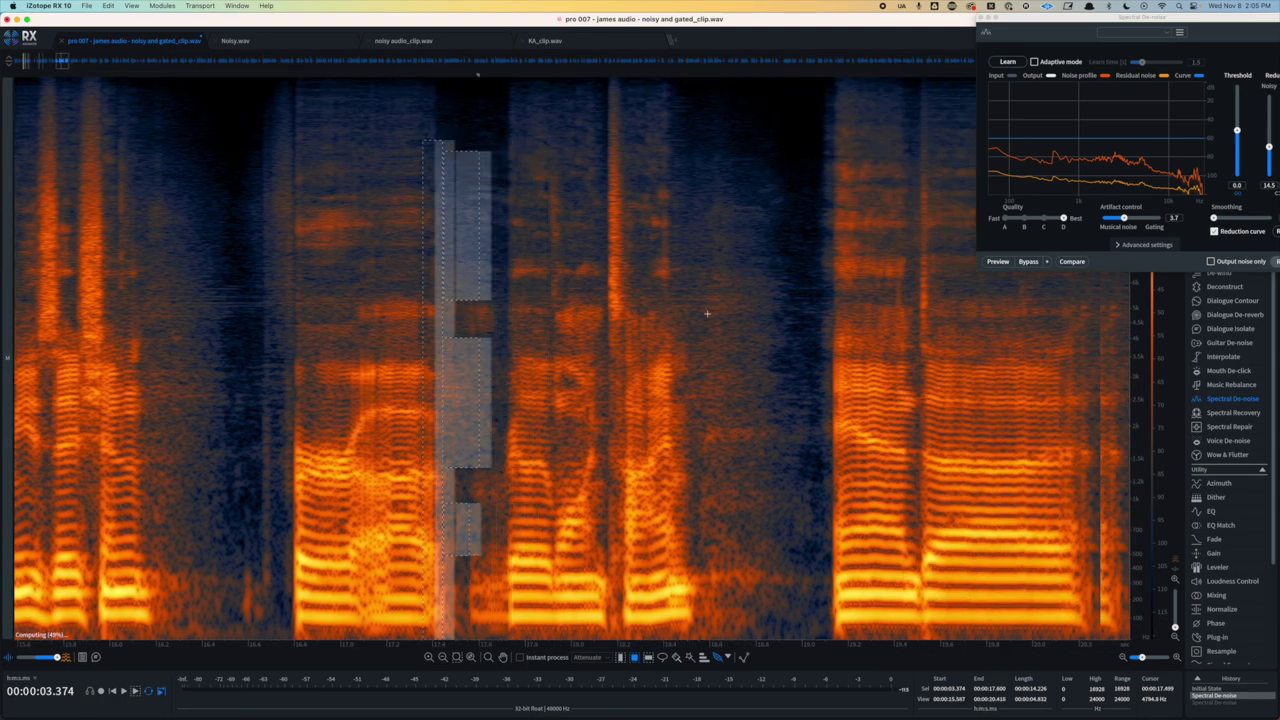
pyautogui.hscroll(1, 707, 314)
pyautogui.hscroll(1, 707, 314)
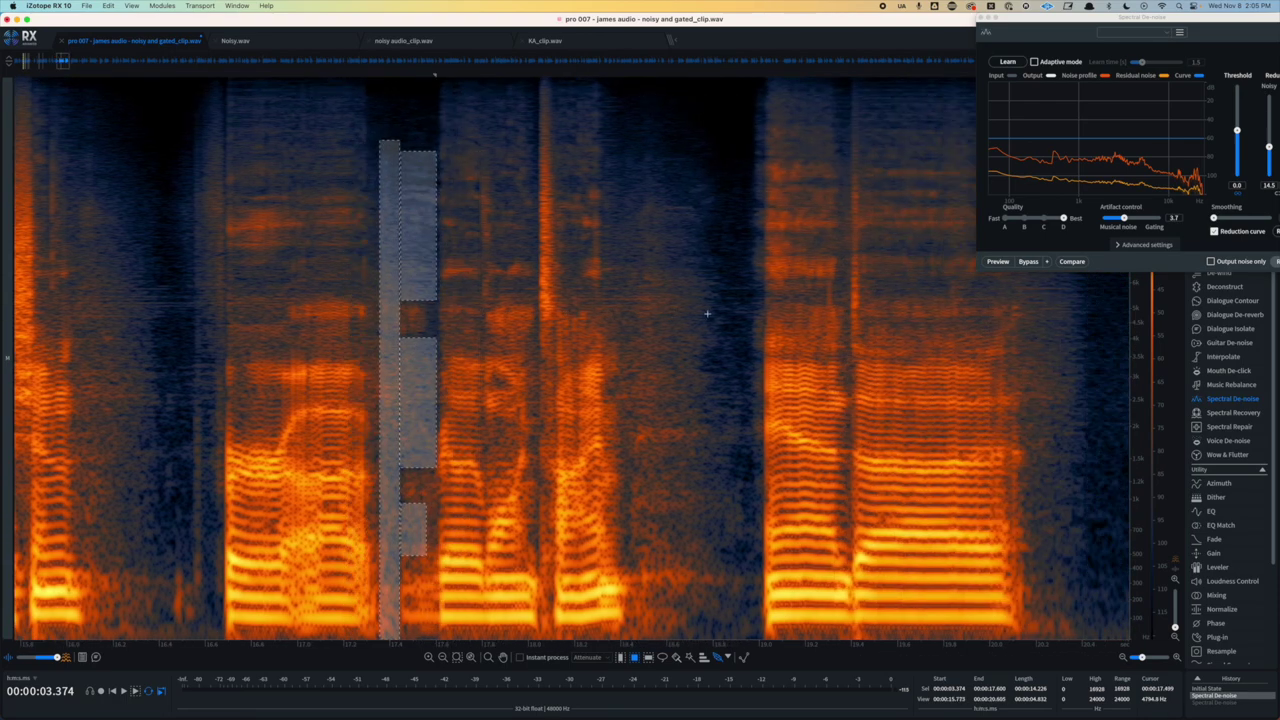
pyautogui.hscroll(6, 707, 314)
pyautogui.hscroll(8, 707, 314)
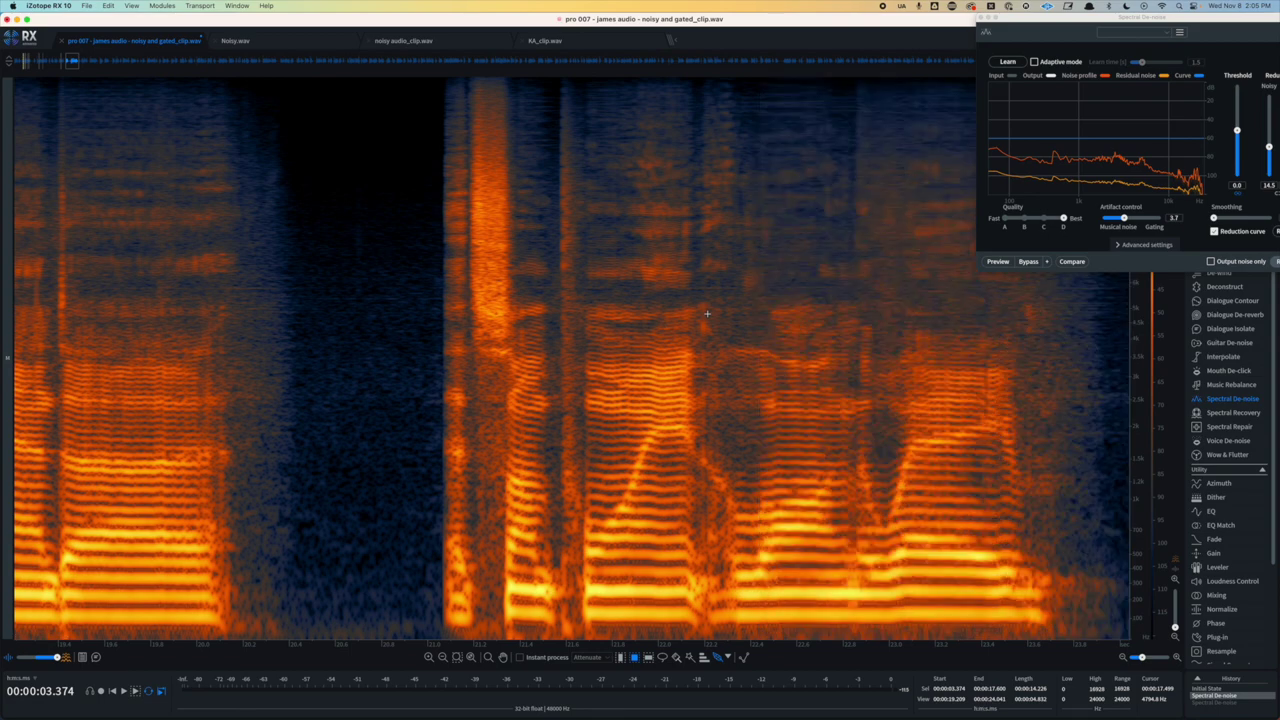
pyautogui.hscroll(5, 707, 314)
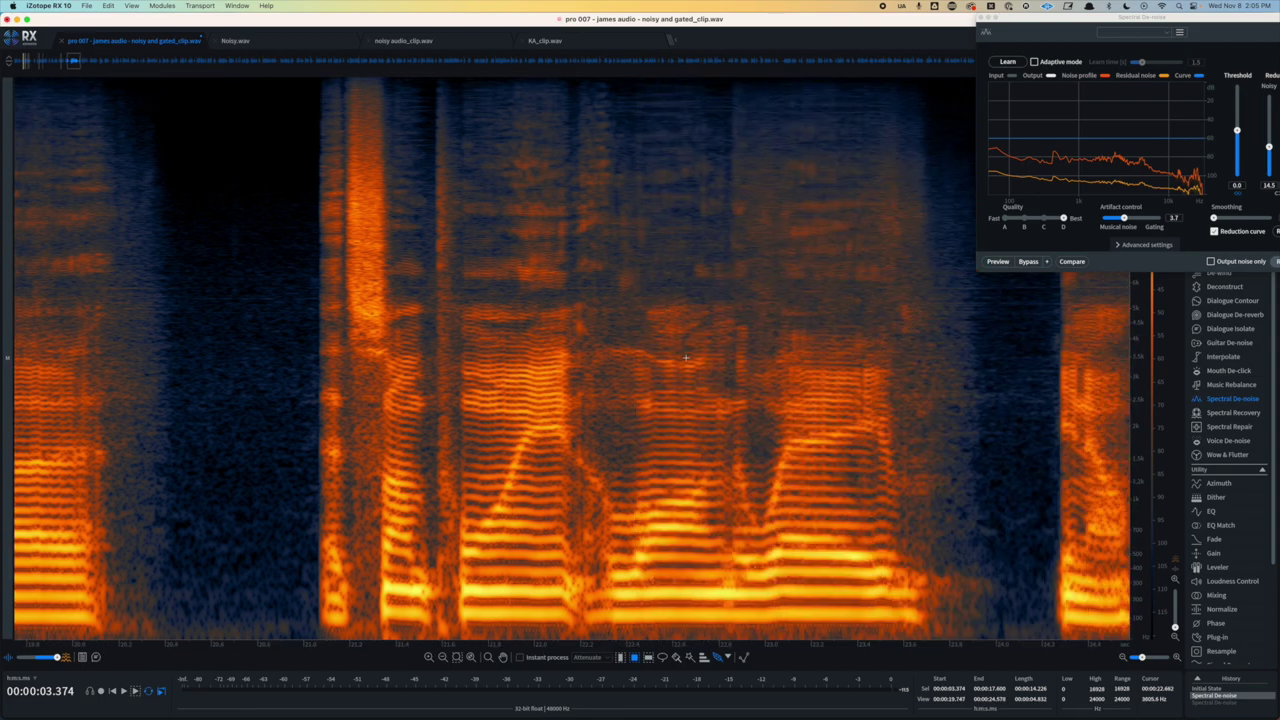
pyautogui.hscroll(15, 692, 314)
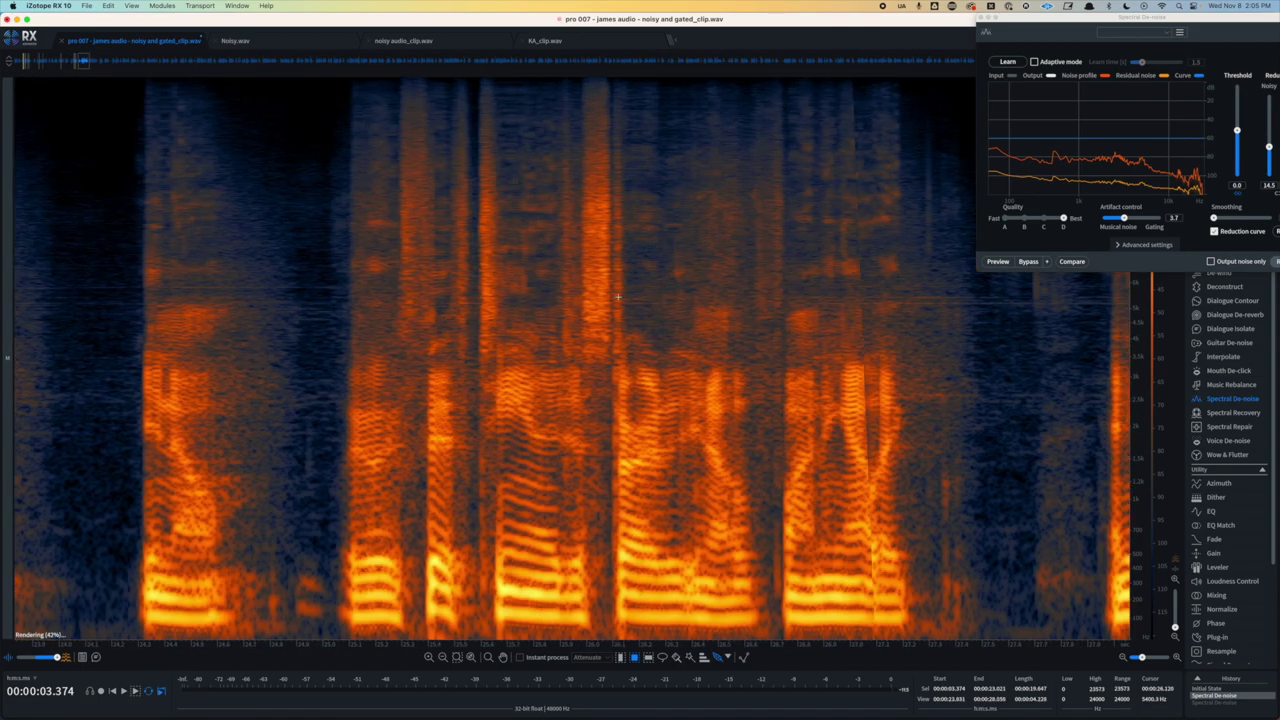
pyautogui.moveTo(626, 80); pyautogui.dragTo(758, 240)
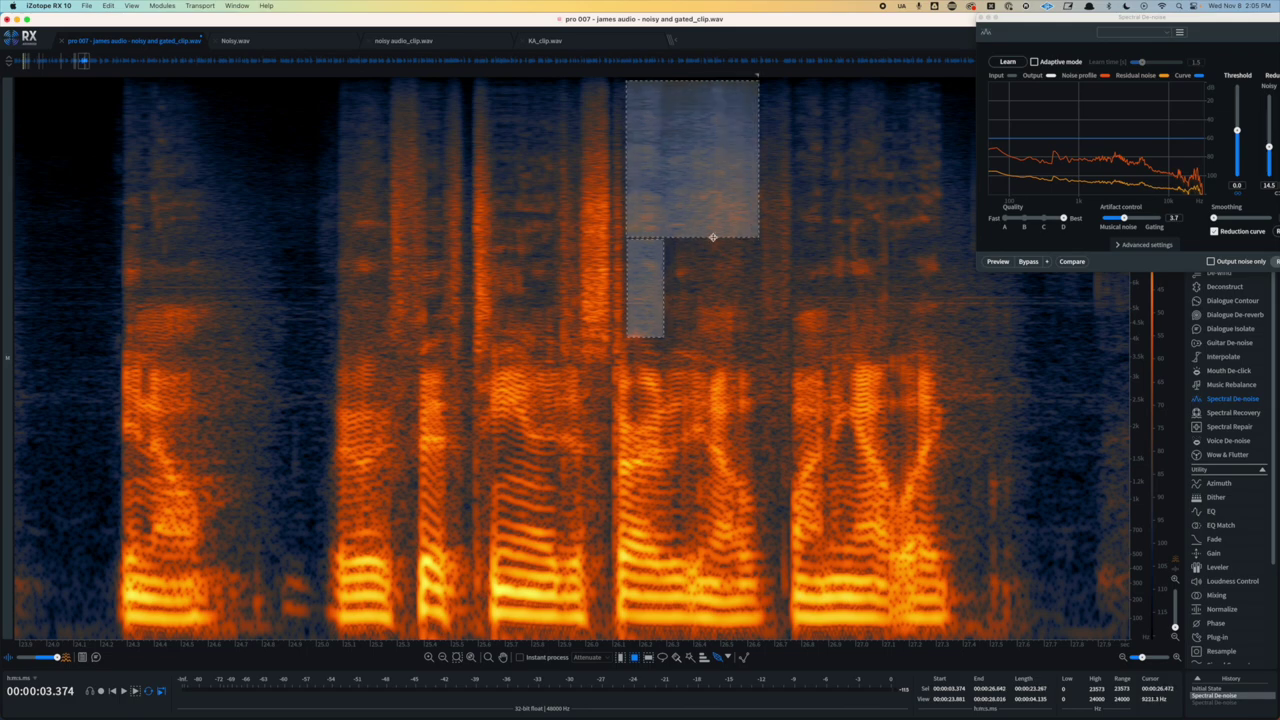
pyautogui.moveTo(757, 453); pyautogui.dragTo(780, 550)
# - Add noise patches at about 27.4 s, 28.5–28.8 s, 28.9 s and 29.4 s to the selection
pyautogui.hscroll(10, 958, 462)
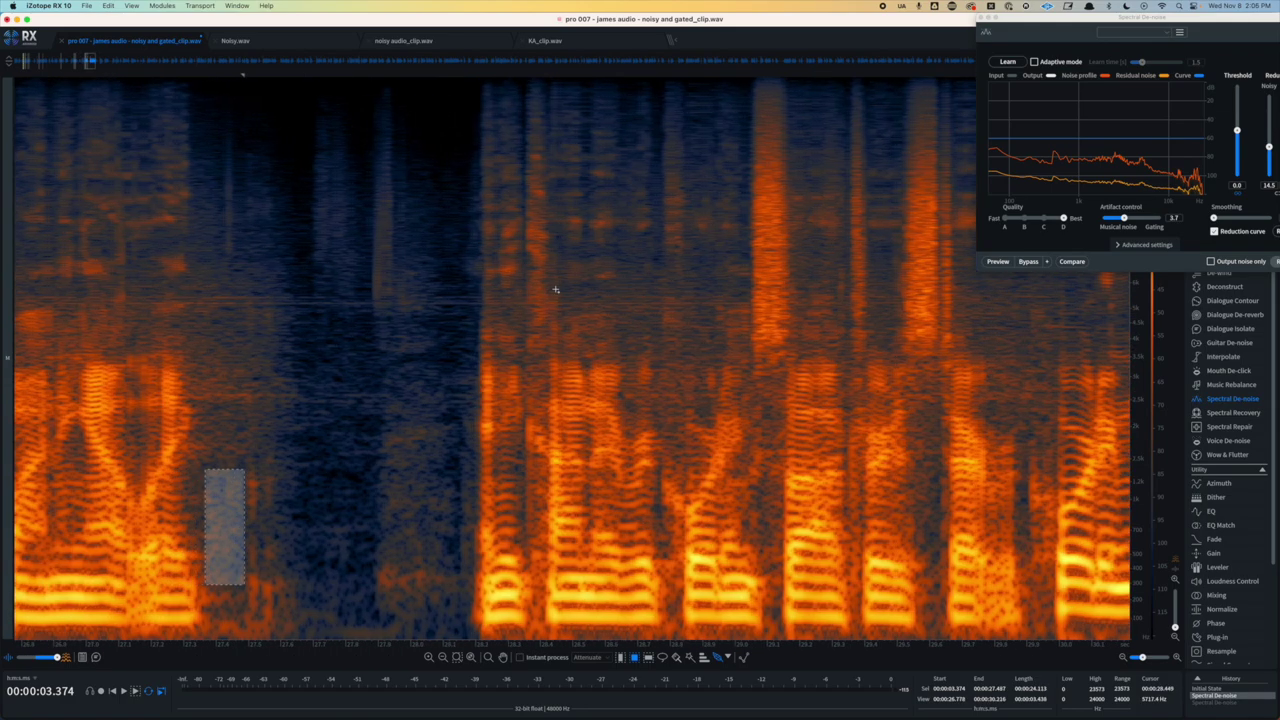
pyautogui.moveTo(561, 281)
pyautogui.mouseDown()
pyautogui.moveTo(660, 311)
pyautogui.moveTo(660, 337)
pyautogui.mouseUp()
pyautogui.moveTo(688, 263); pyautogui.dragTo(714, 365)
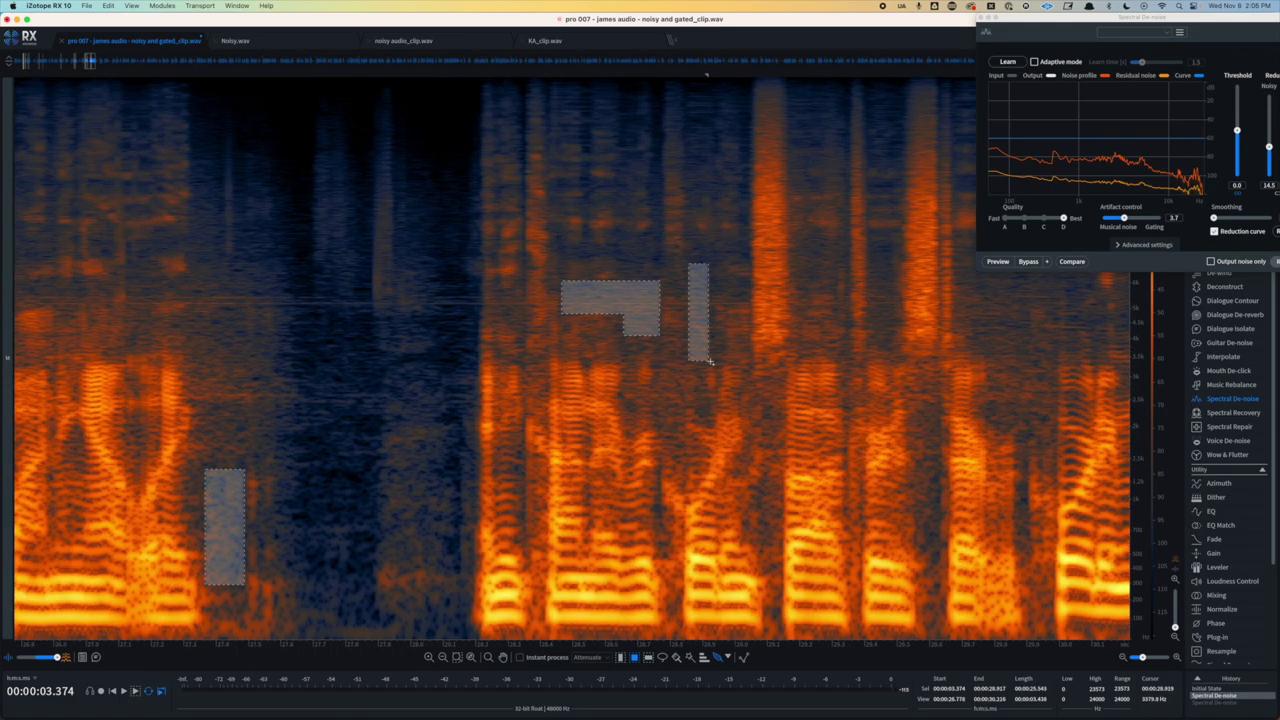
pyautogui.moveTo(869, 233); pyautogui.dragTo(896, 357)
# - Add two more noise patches at about 29.9 s and learn the Spectral De-noise profile from all selected gaps
pyautogui.hscroll(10, 555, 262)
pyautogui.moveTo(552, 228); pyautogui.dragTo(590, 362)
pyautogui.moveTo(552, 400); pyautogui.dragTo(582, 434)
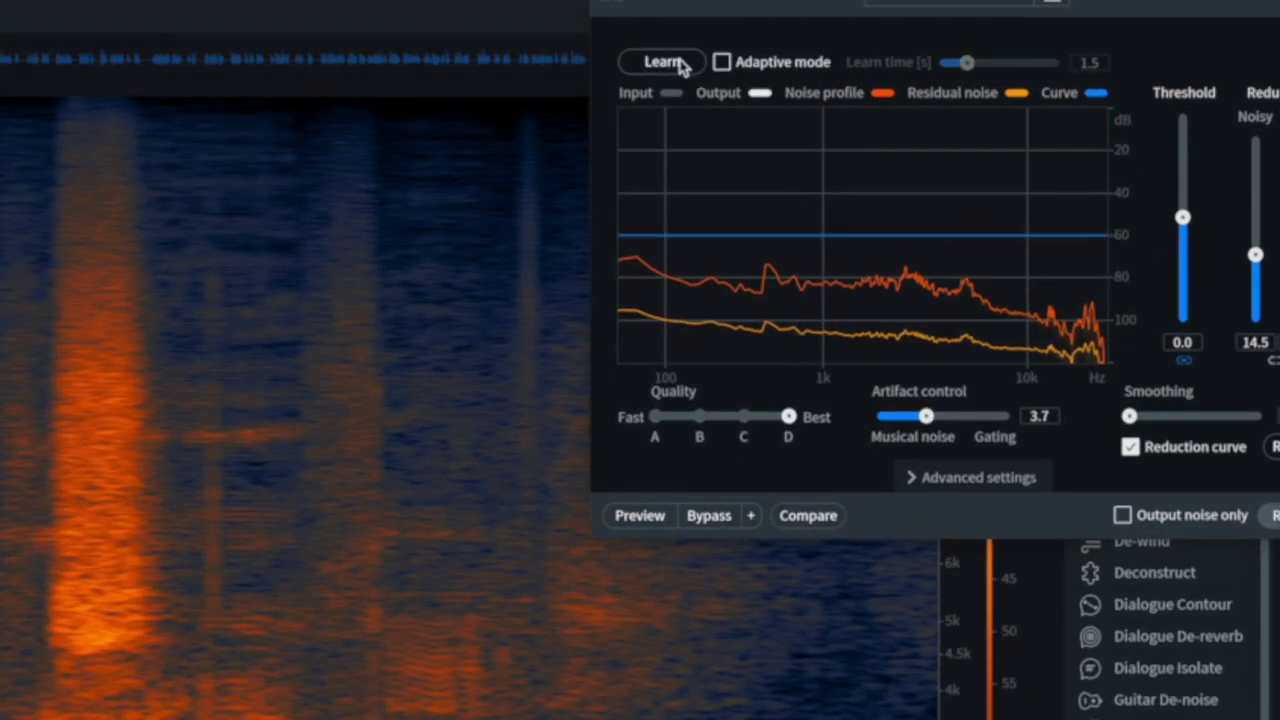
pyautogui.click(676, 63)
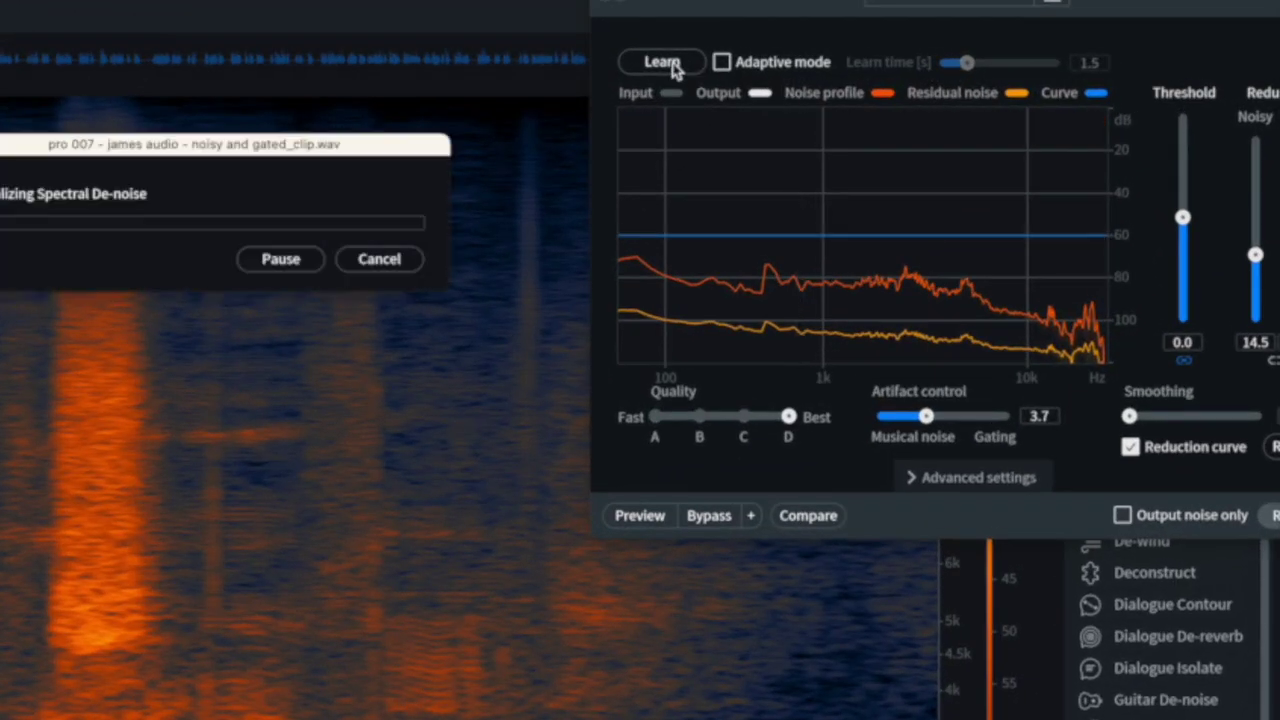
pyautogui.click(1083, 351)
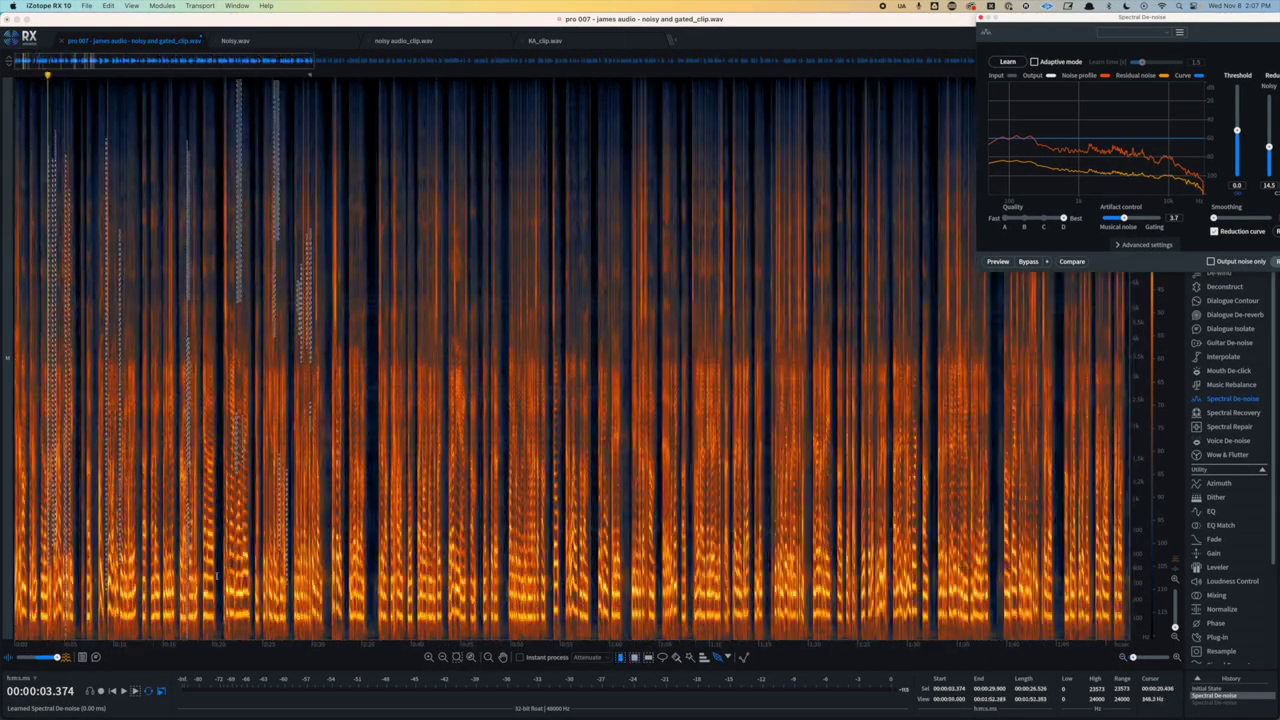
# - Try rendering Spectral De-noise on about the first 20 seconds, play the result, and undo the render
pyautogui.moveTo(14, 350); pyautogui.dragTo(218, 350)
pyautogui.click(1274, 261)
pyautogui.press('space')
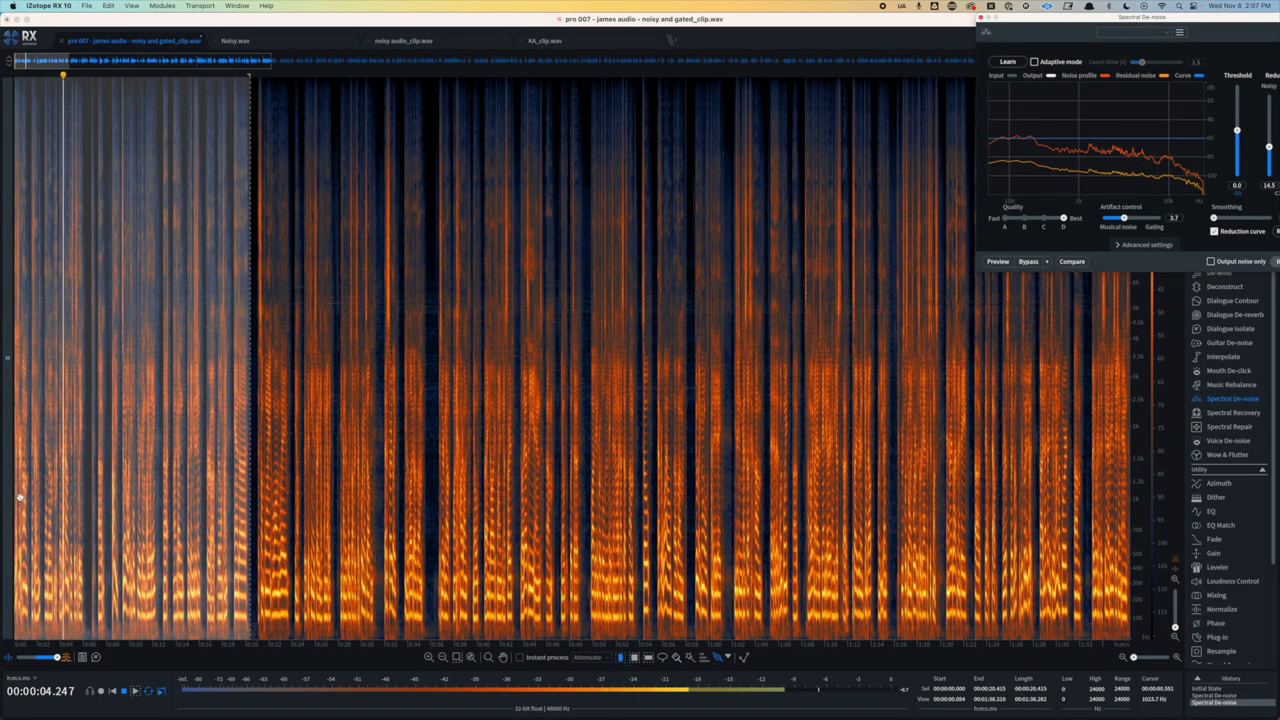
pyautogui.press('super+z')
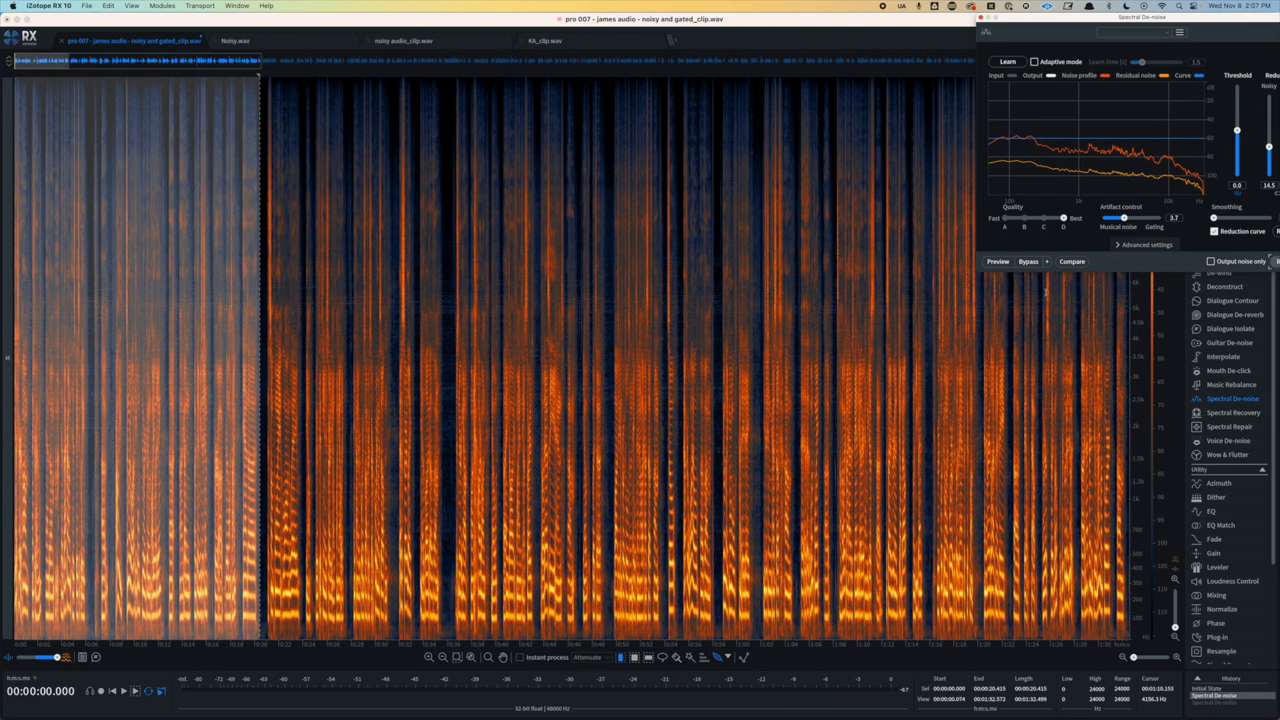
# - Clear the time selection and render Spectral De-noise on the whole clip with reduction 14.5 noisy and 17.9 tonal
pyautogui.moveTo(1130, 22); pyautogui.dragTo(956, 22)
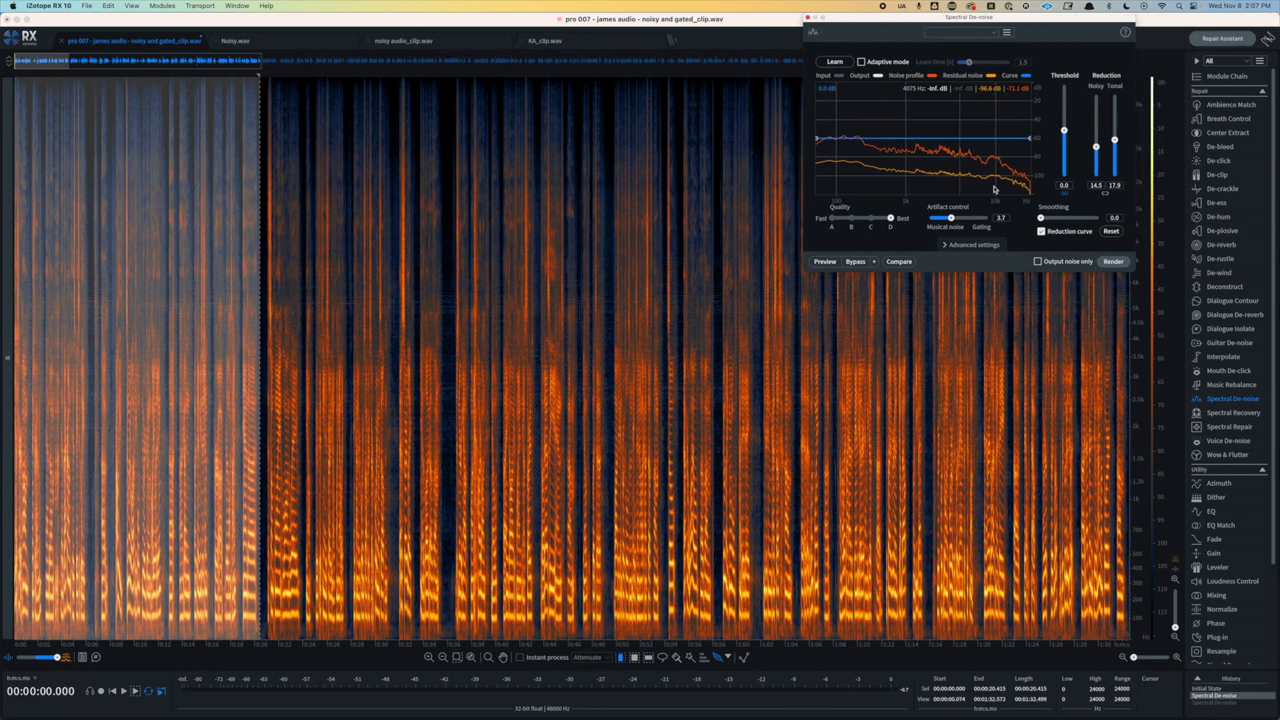
pyautogui.click(706, 397)
pyautogui.click(1113, 261)
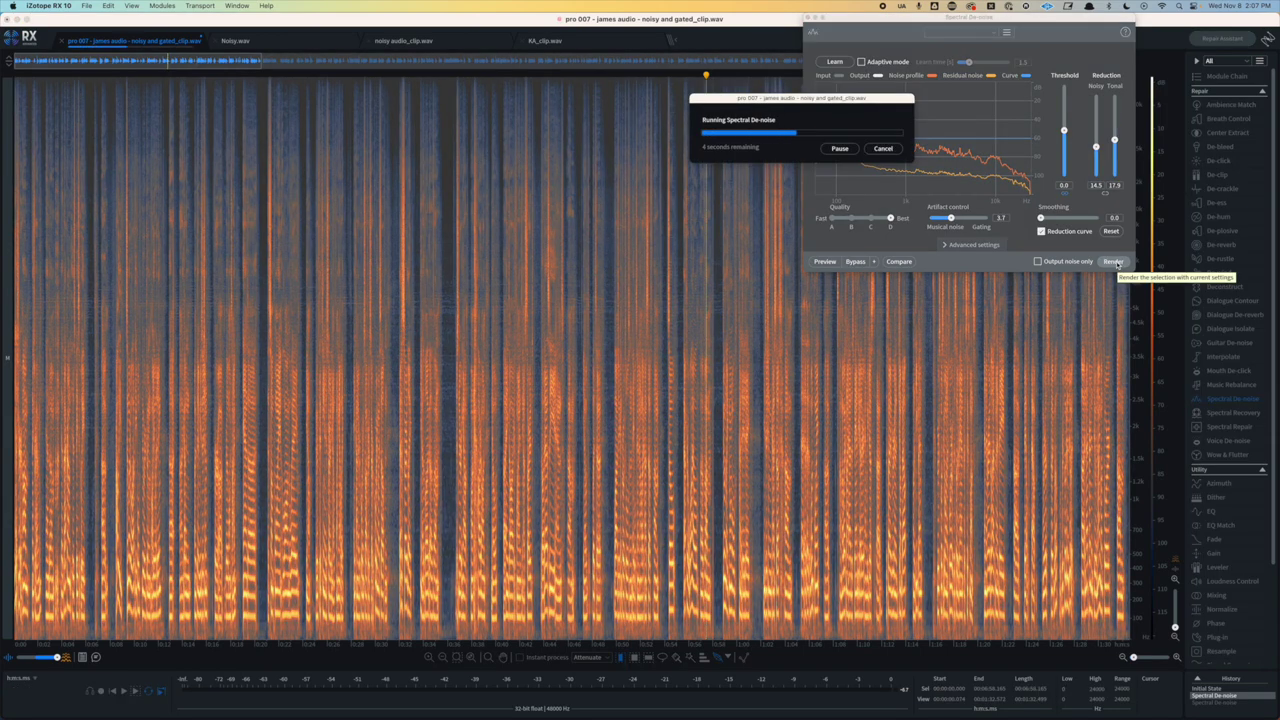
# - Play the denoised clip from the very beginning
pyautogui.scroll(5, 42, 538)
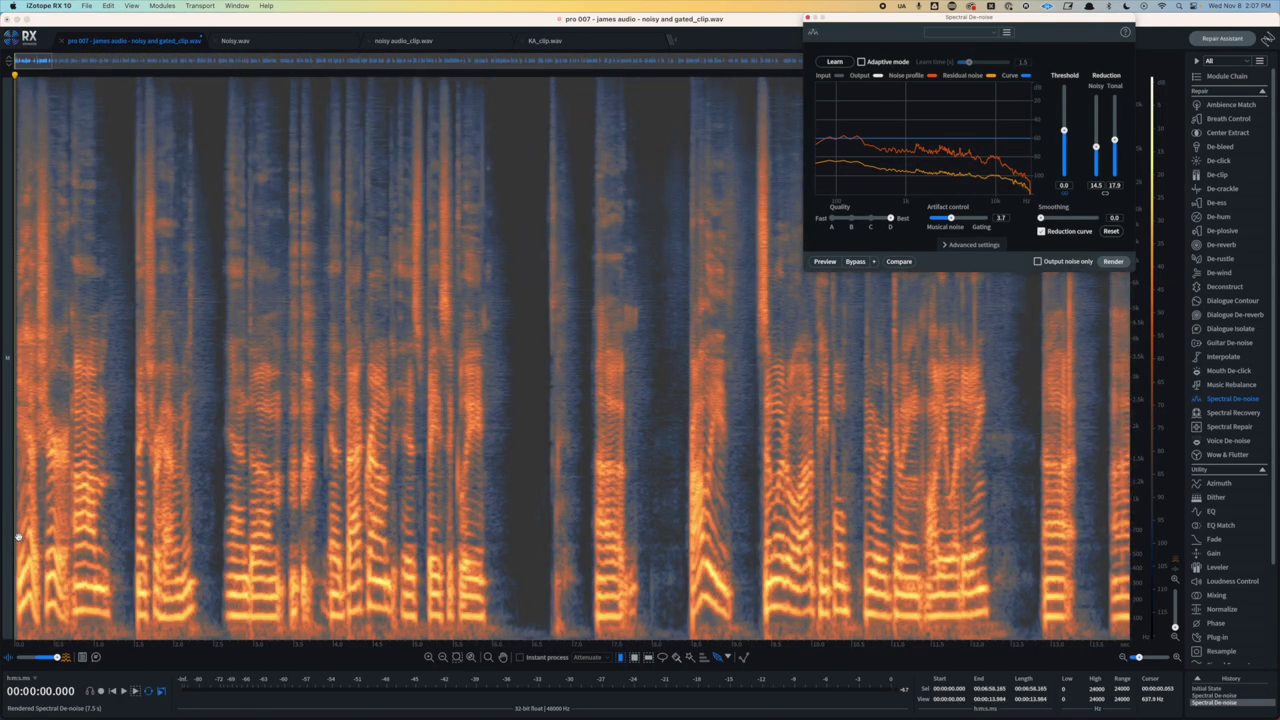
pyautogui.click(17, 545)
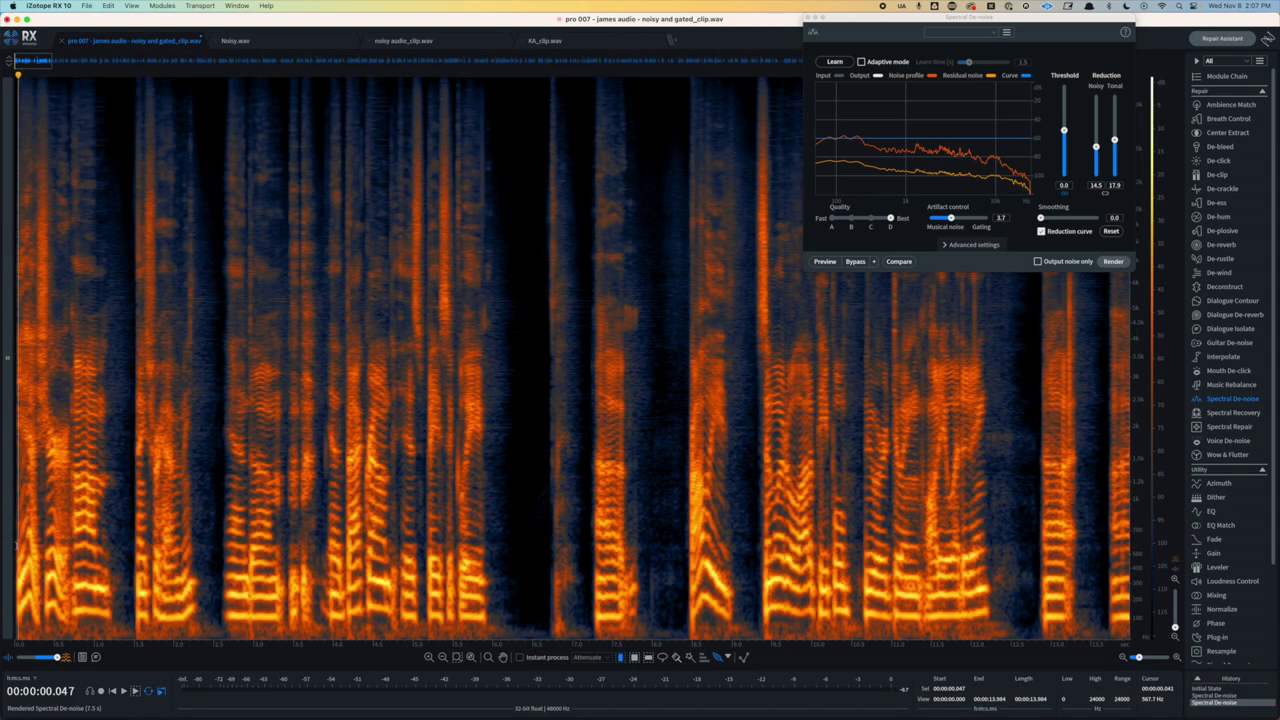
pyautogui.click(14, 545)
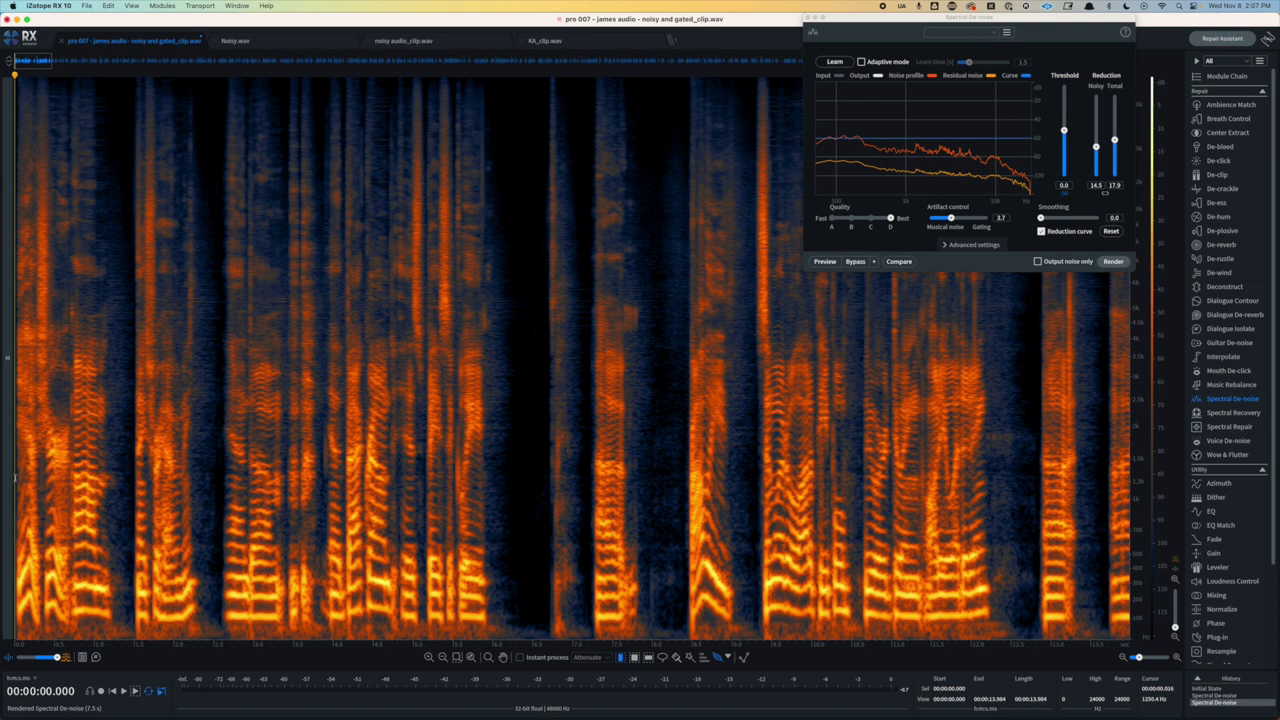
pyautogui.press('space')
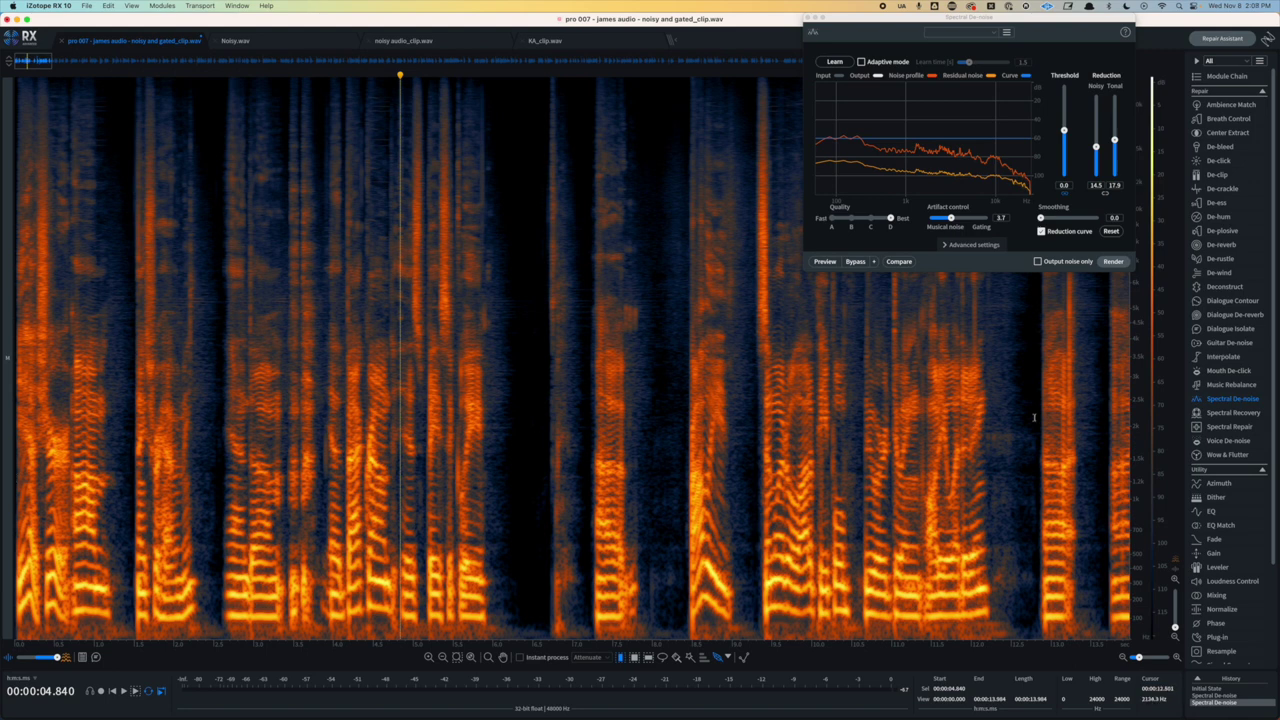
# - Open Voice De-noise, render it in adaptive Dialogue mode on about the first 9.2 seconds, and play the result
pyautogui.click(1225, 440)
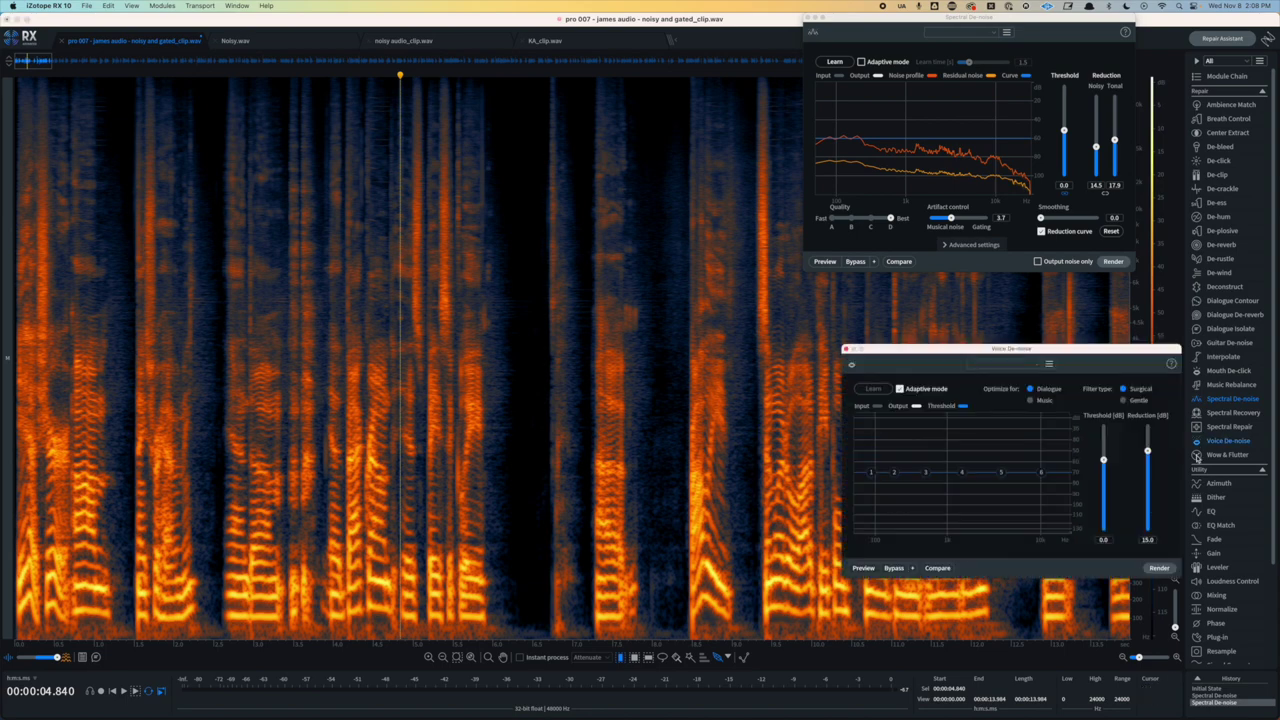
pyautogui.click(1159, 567)
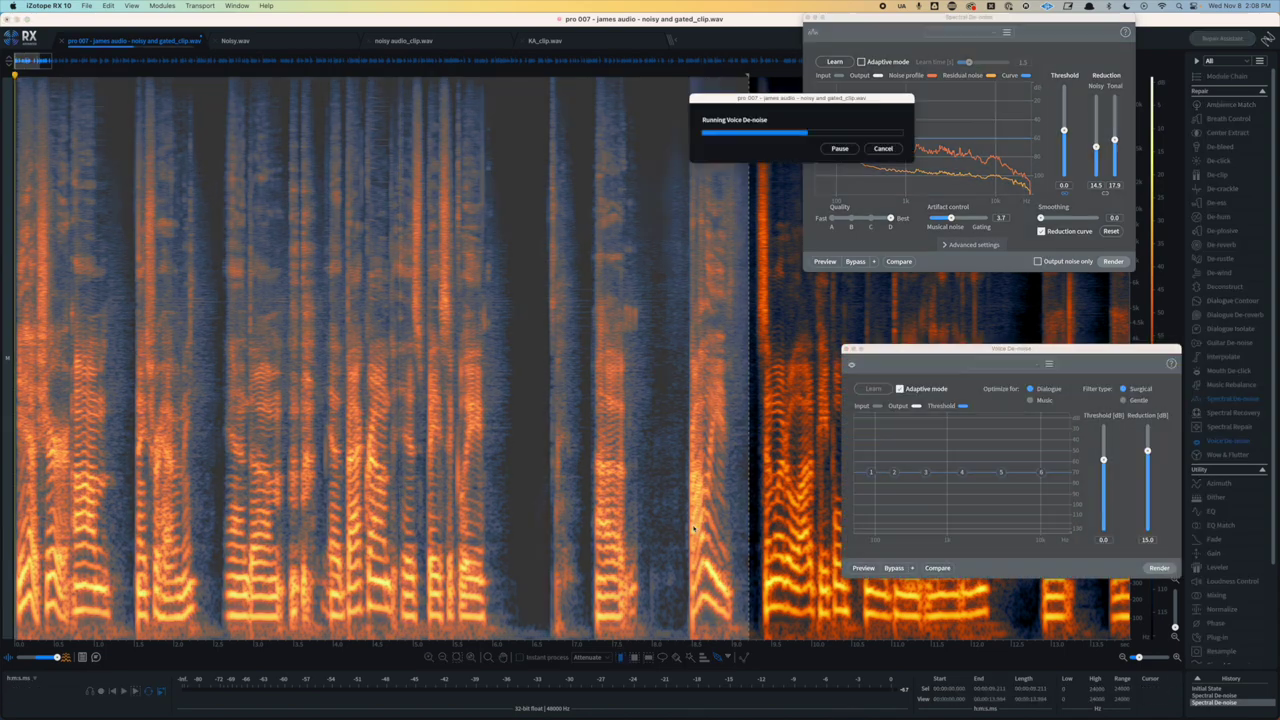
pyautogui.press('space')
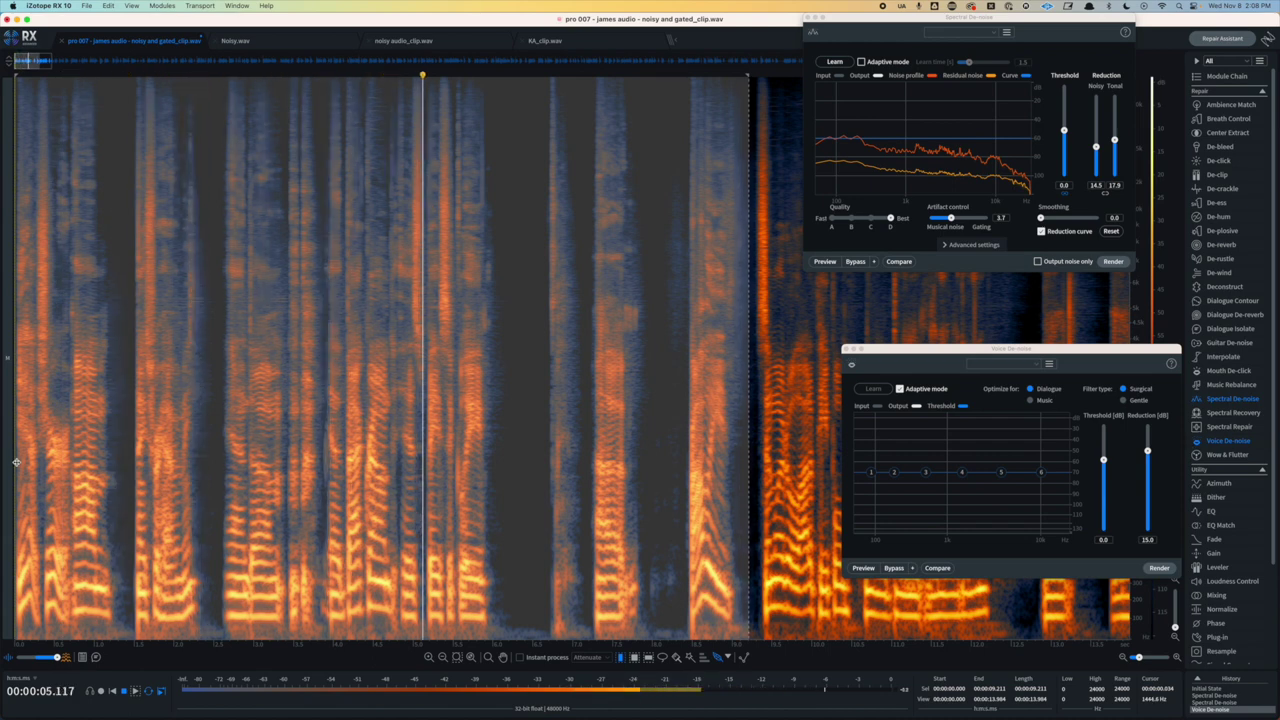
pyautogui.scroll(-2, 424, 505)
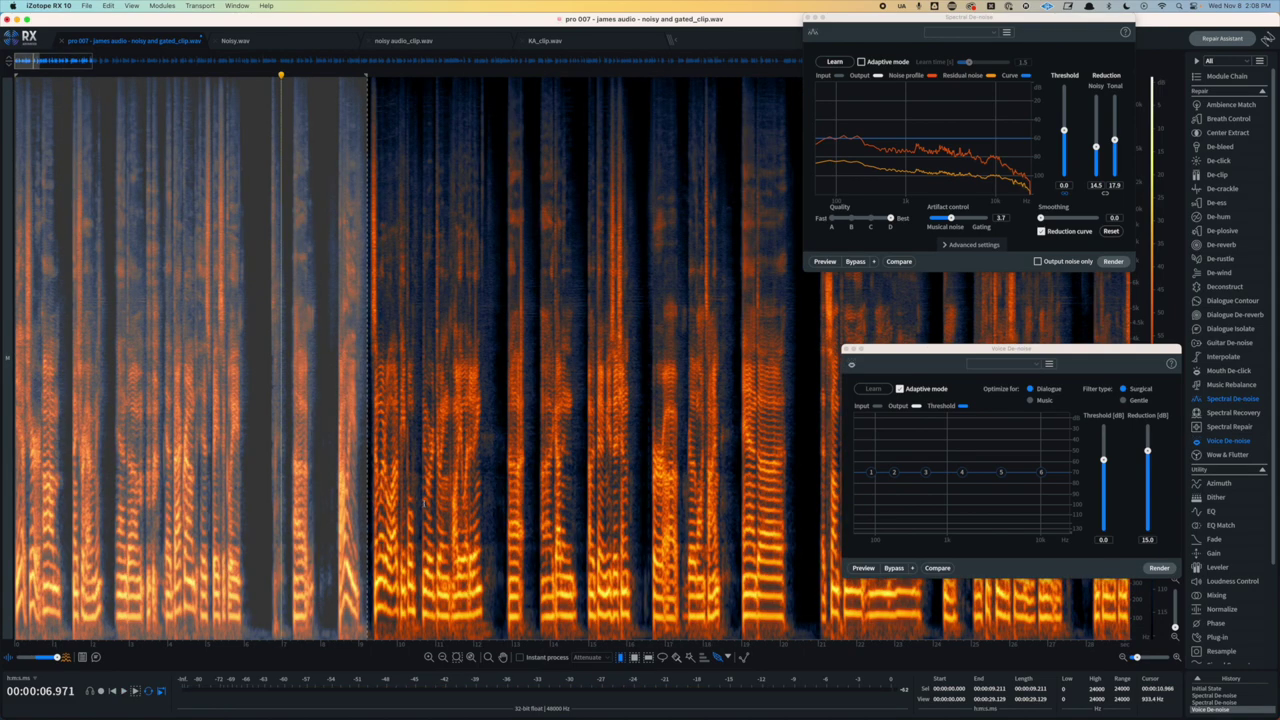
pyautogui.click(323, 503)
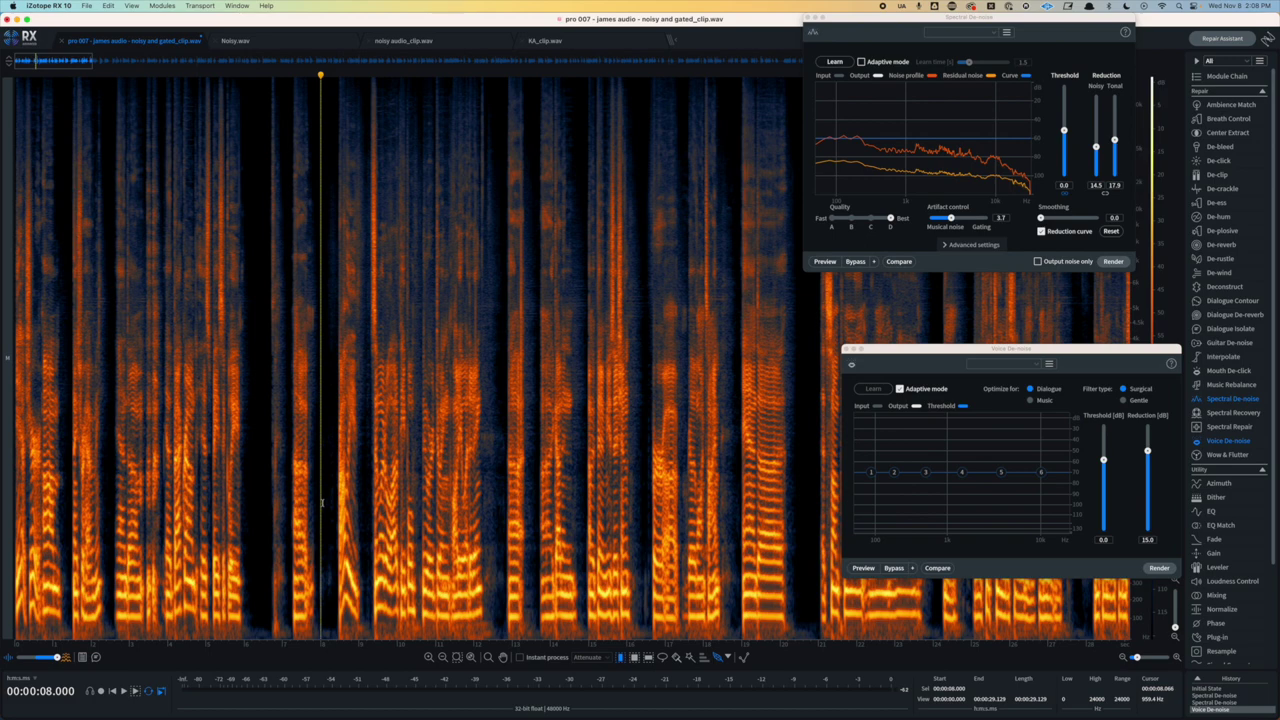
# - Return the history to the last Spectral De-noise state and render Voice De-noise on the whole clip
pyautogui.click(1212, 702)
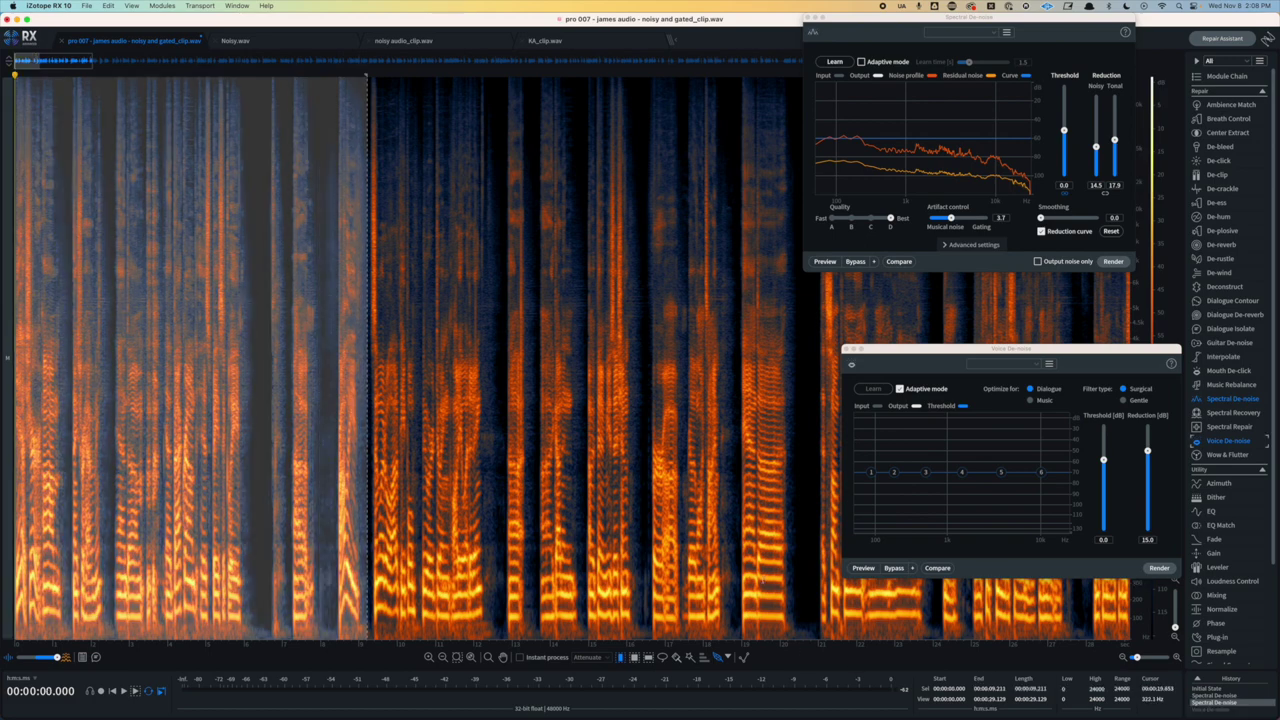
pyautogui.click(1171, 571)
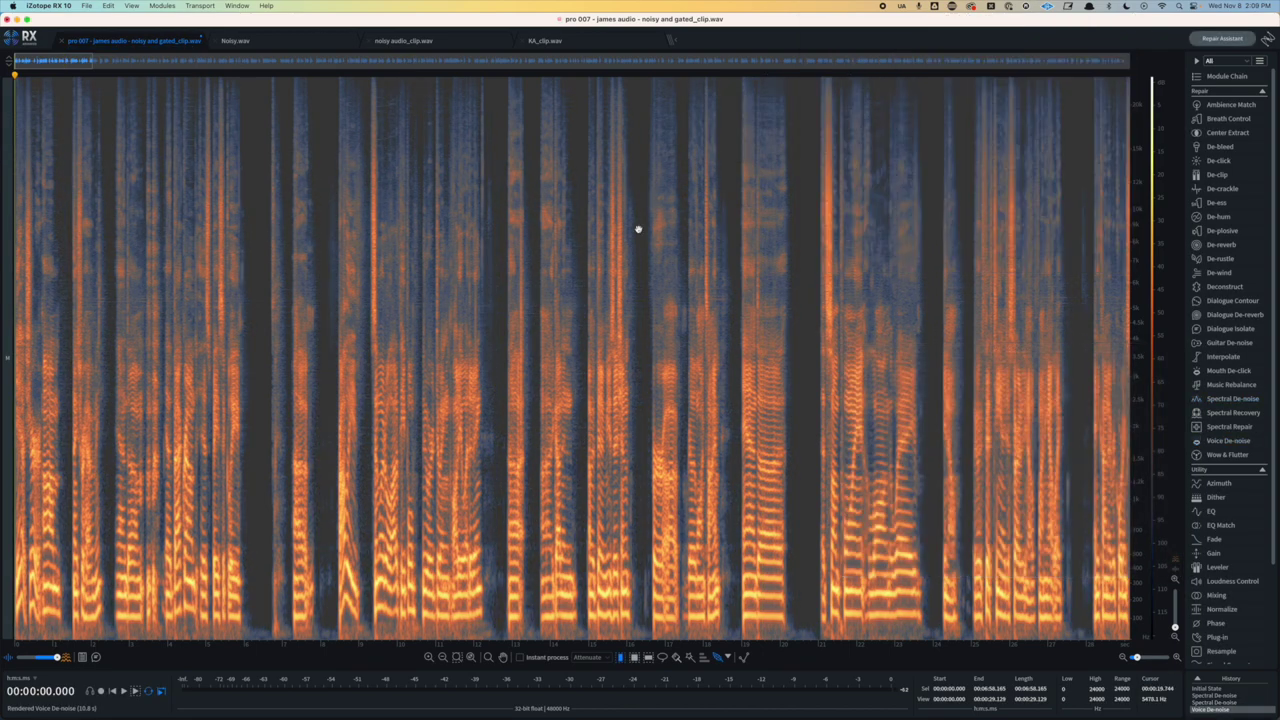
# - Switch to the Noisy.wav file and place the playhead in the speech pause at about 12.1 s
pyautogui.click(279, 45)
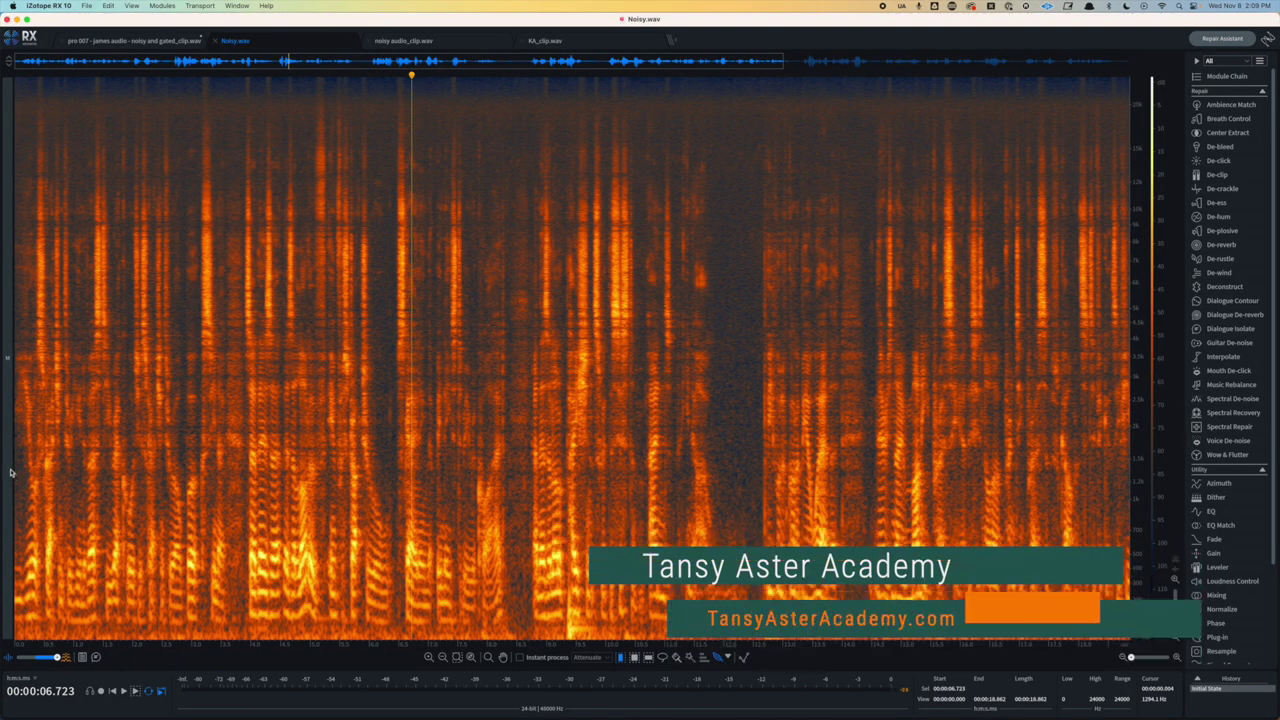
pyautogui.scroll(-2, 606, 405)
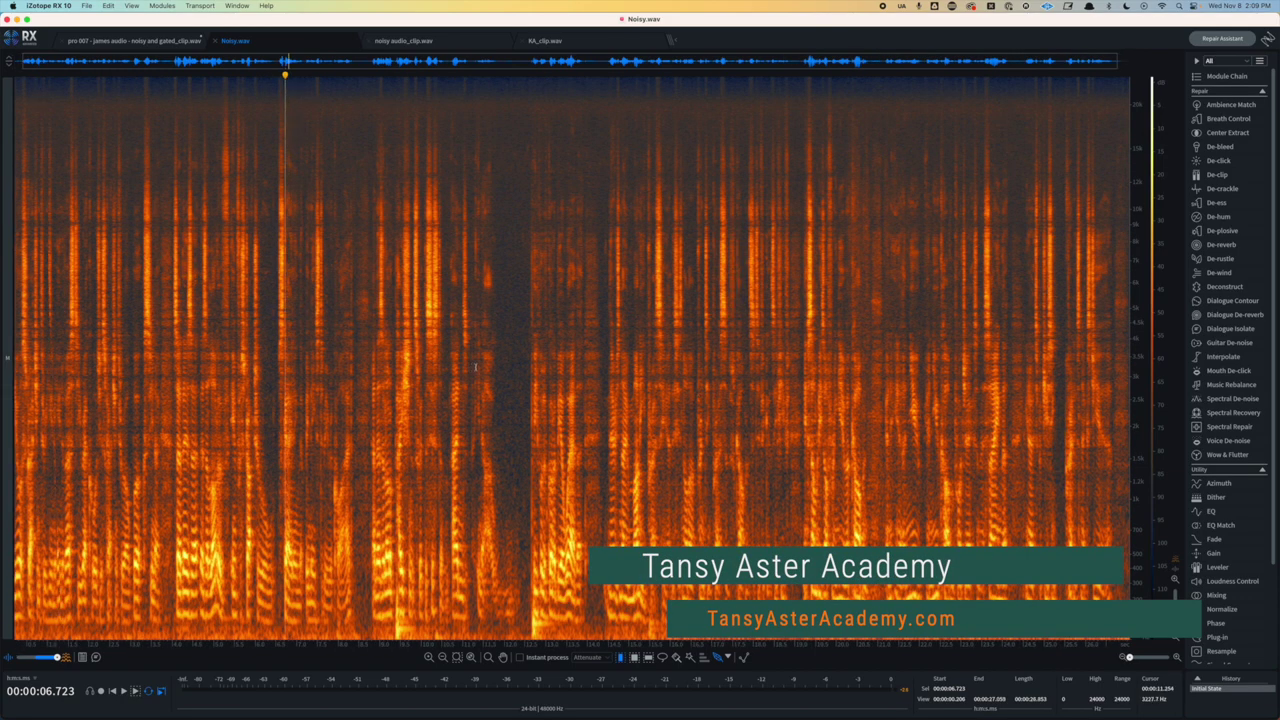
pyautogui.scroll(3, 655, 388)
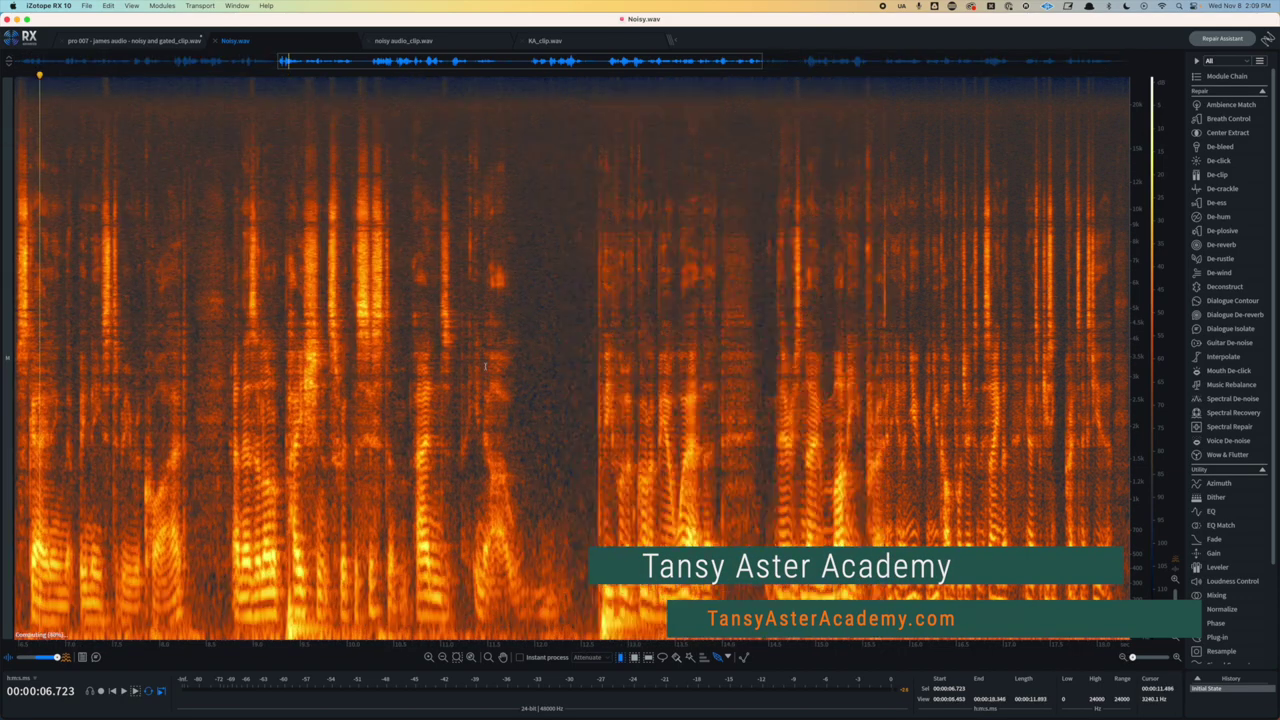
pyautogui.keyDown('shift'); pyautogui.click(566, 521); pyautogui.keyUp('shift')
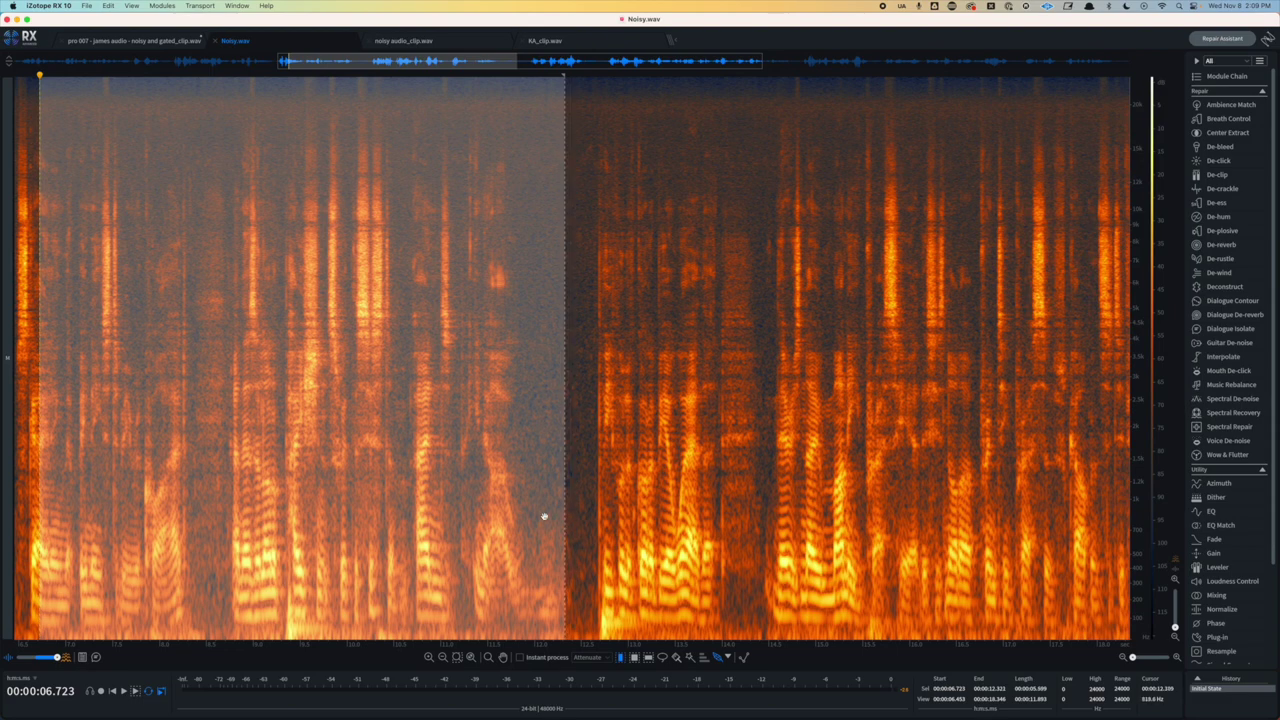
pyautogui.click(543, 519)
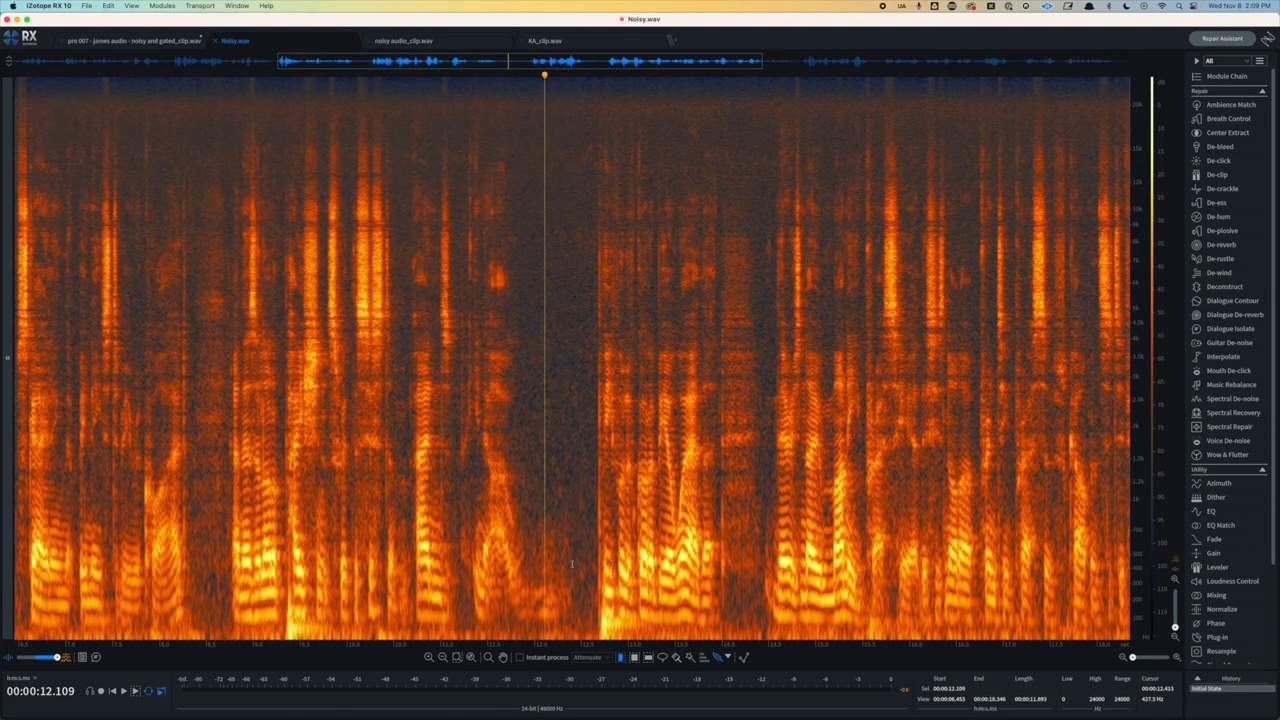
# - Learn a Spectral De-noise profile from the speech pause at about 12.4–12.65 s and set both noisy and tonal reduction to 14.5 dB
pyautogui.moveTo(572, 564); pyautogui.dragTo(587, 562)
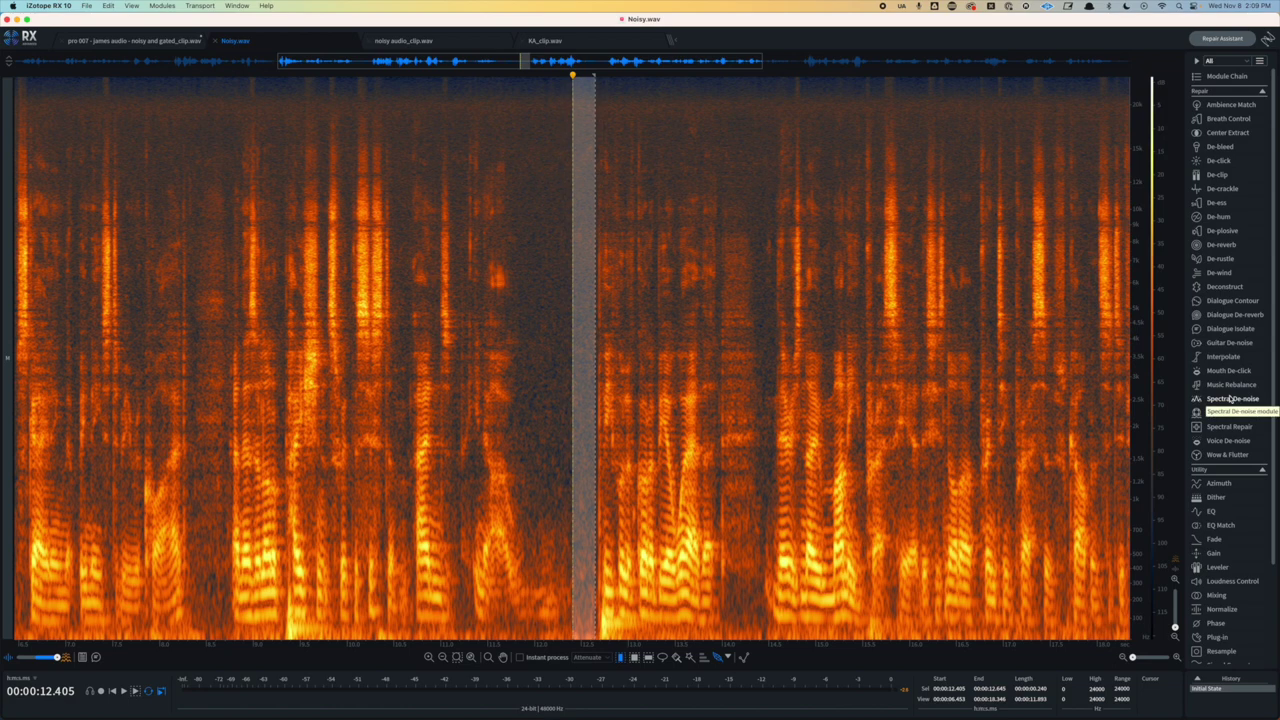
pyautogui.click(1232, 399)
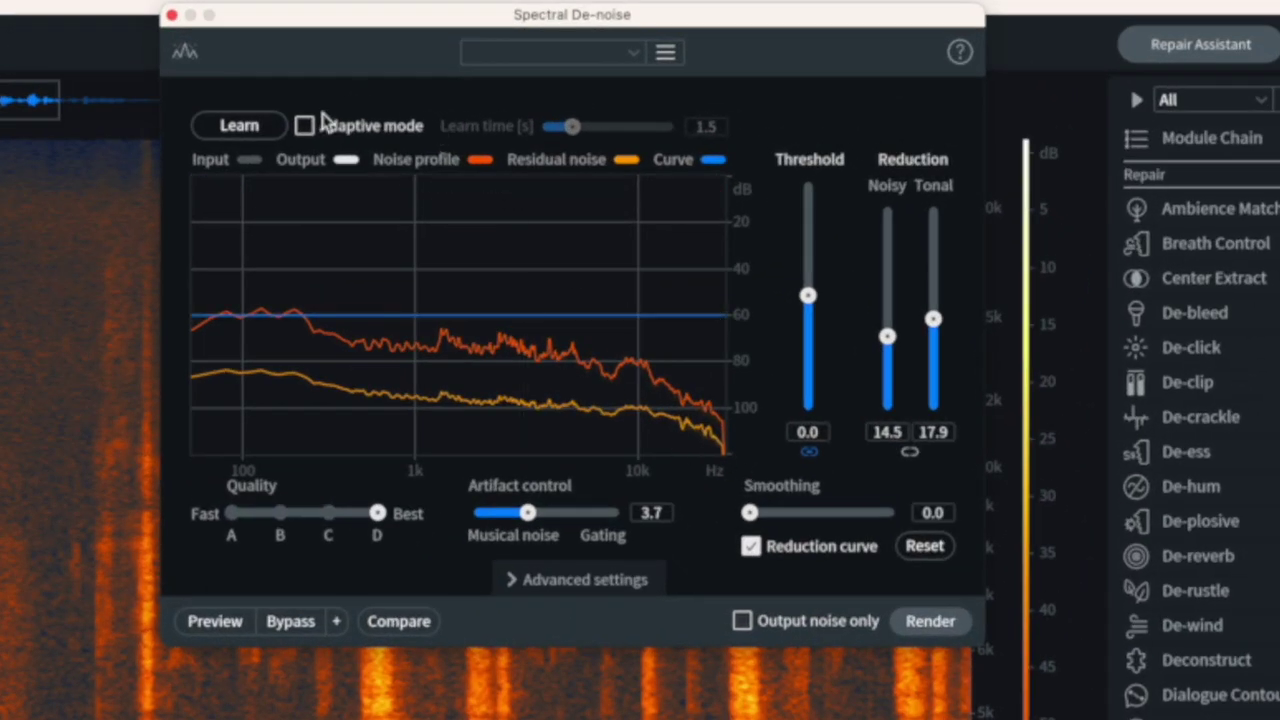
pyautogui.click(232, 128)
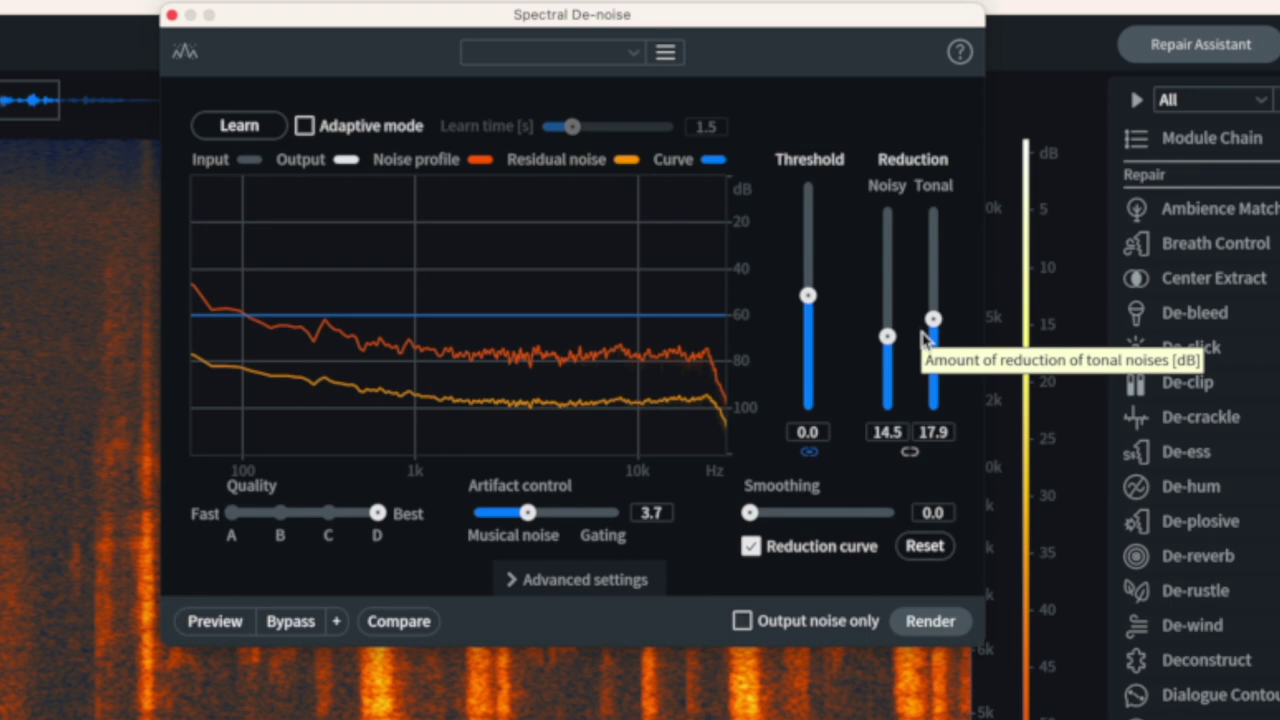
pyautogui.click(909, 452)
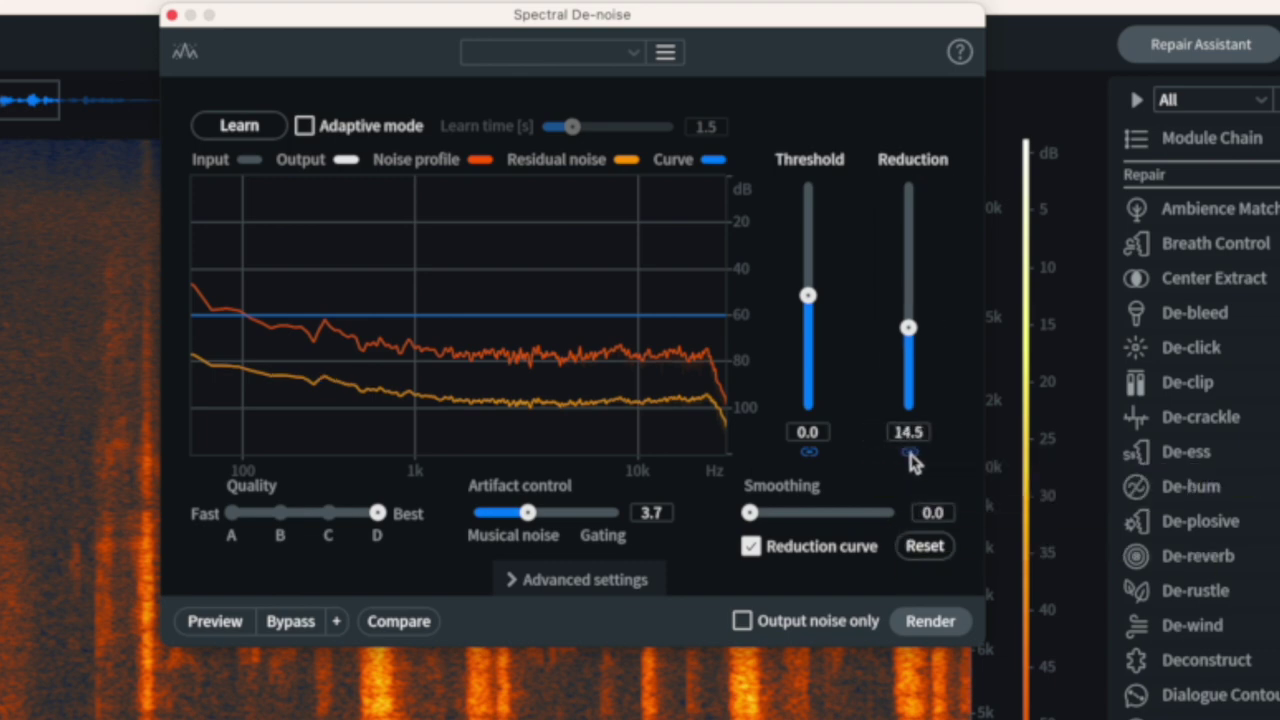
pyautogui.click(909, 453)
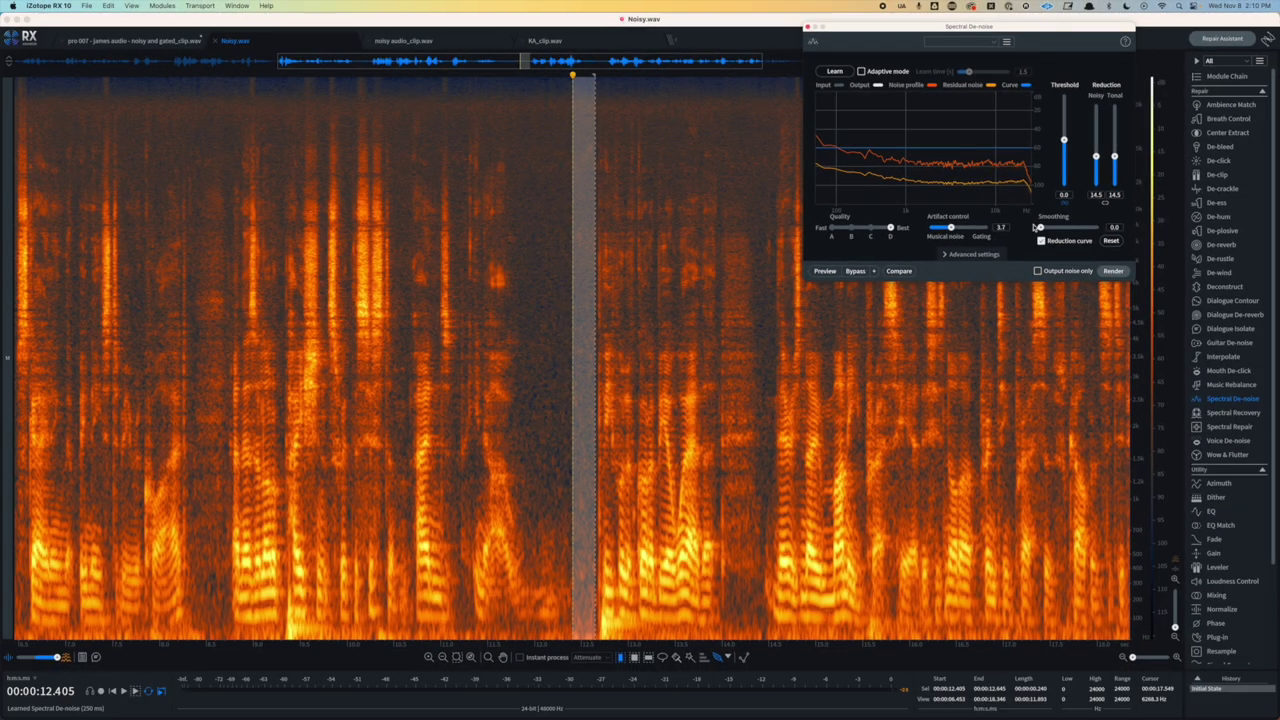
# - Render Spectral De-noise on about the first 13.5 seconds of the clip and play the result
pyautogui.click(876, 330)
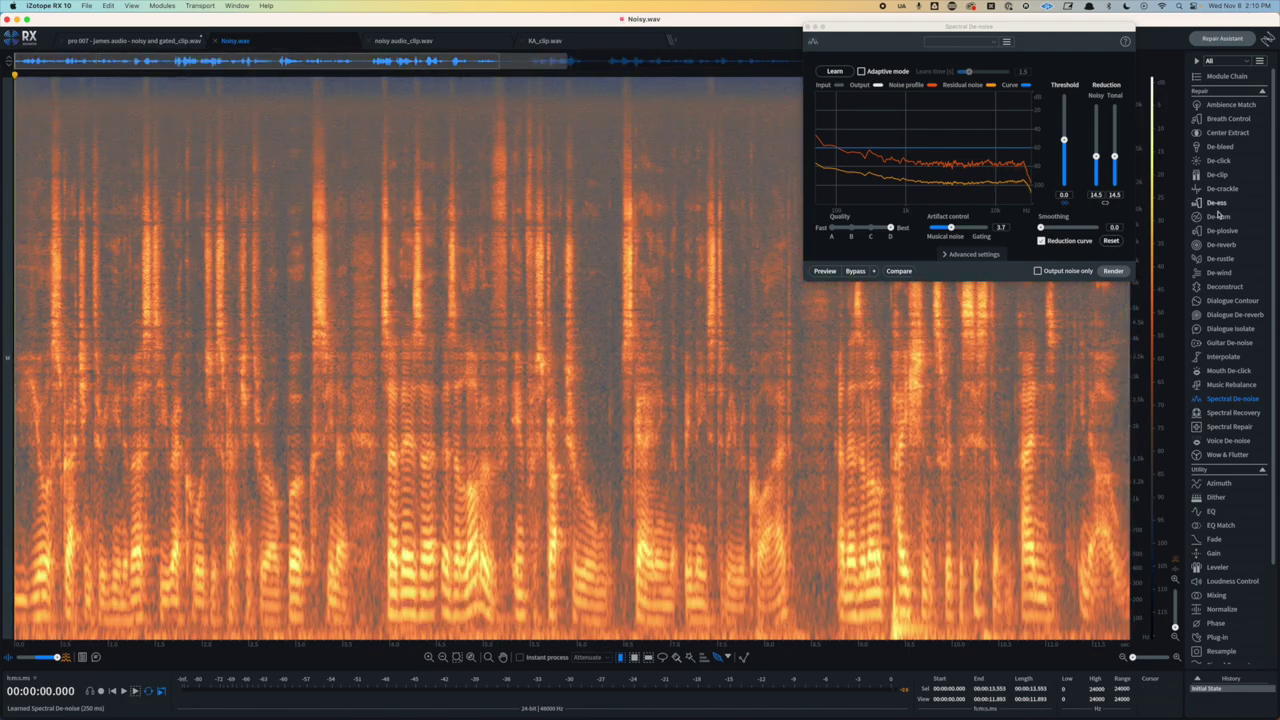
pyautogui.click(1113, 271)
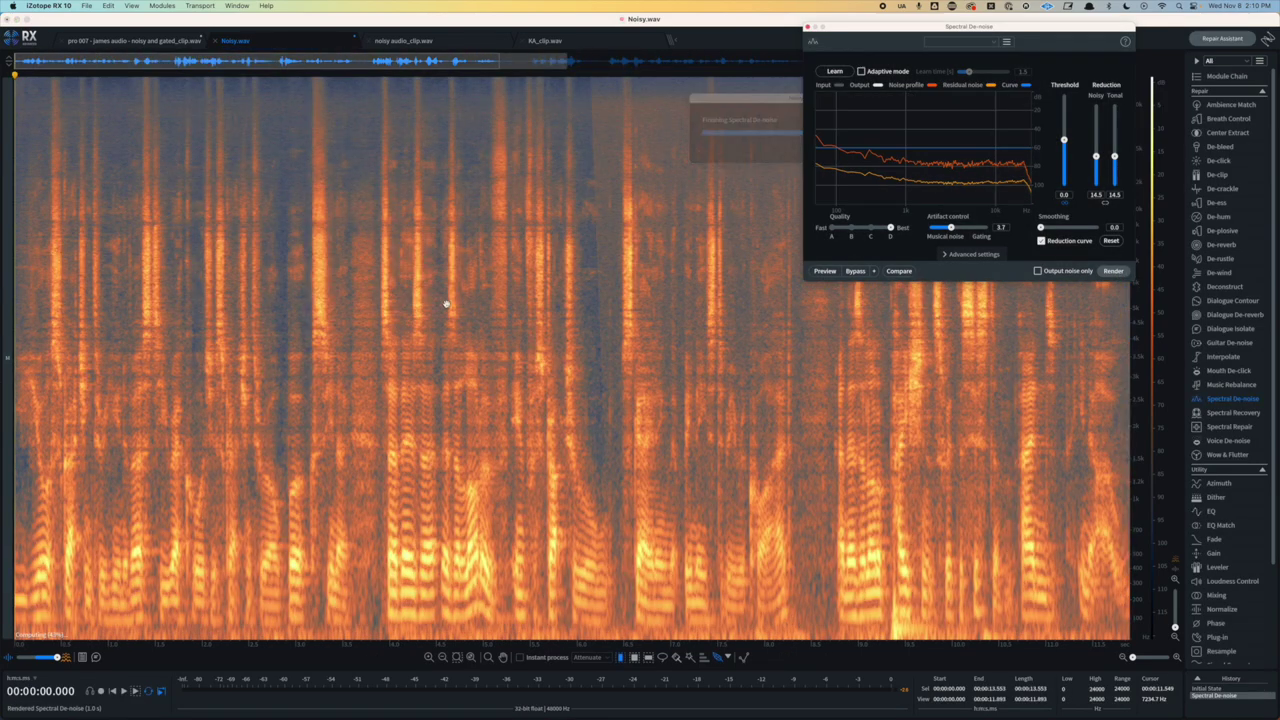
pyautogui.press('space')
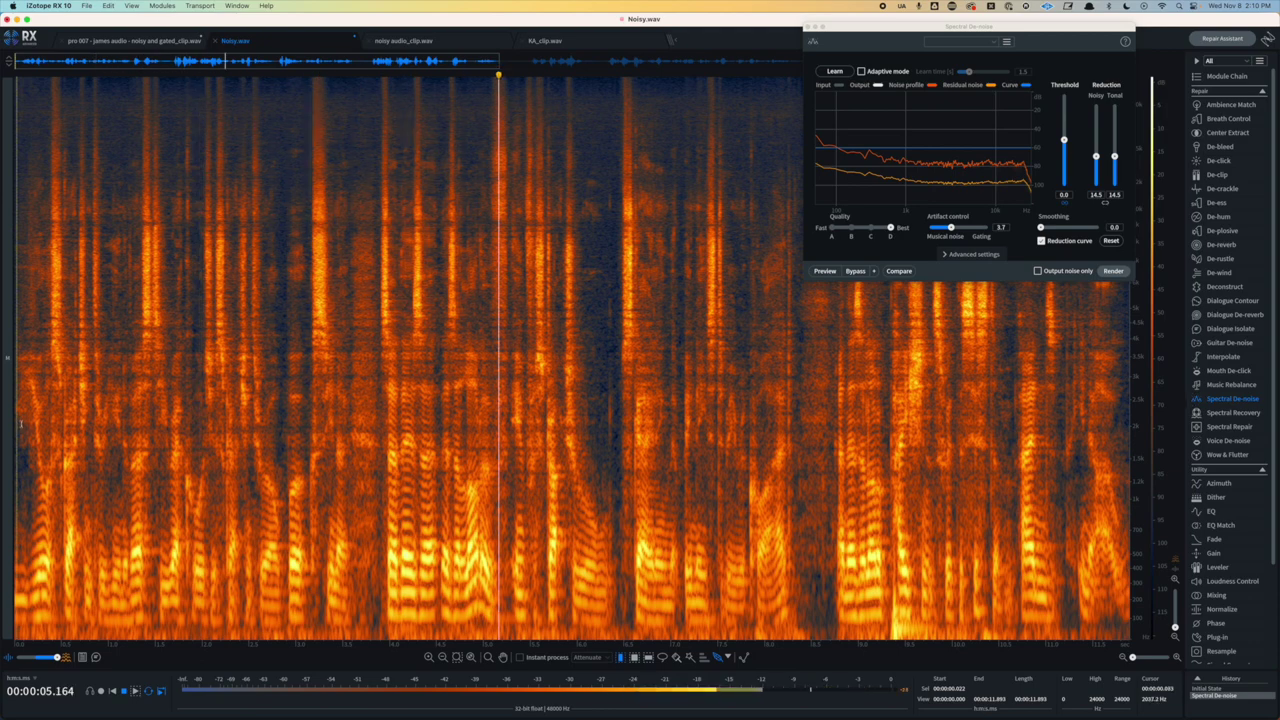
pyautogui.press('space')
# - Combine noise selections from the gap at about 25.5 s, the pause at about 12.4 s, and the higher frequencies from about 11.9 s
pyautogui.scroll(-3, 718, 368)
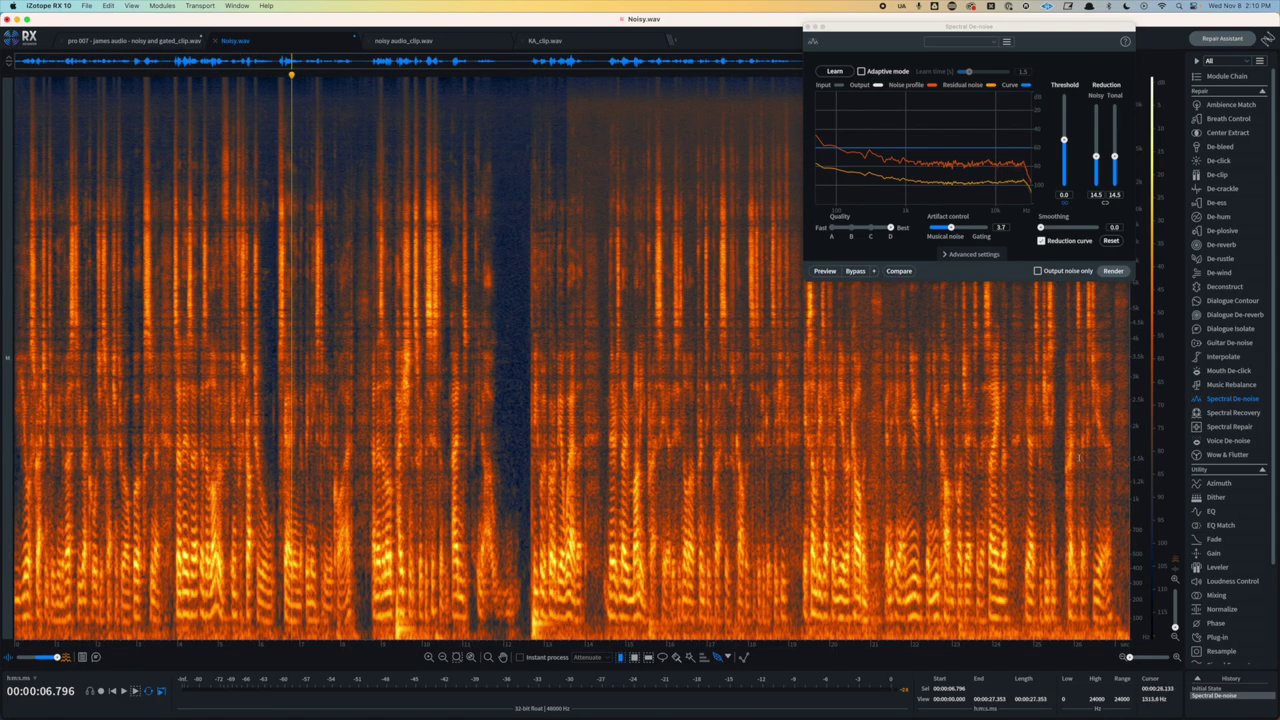
pyautogui.moveTo(970, 437); pyautogui.dragTo(987, 437)
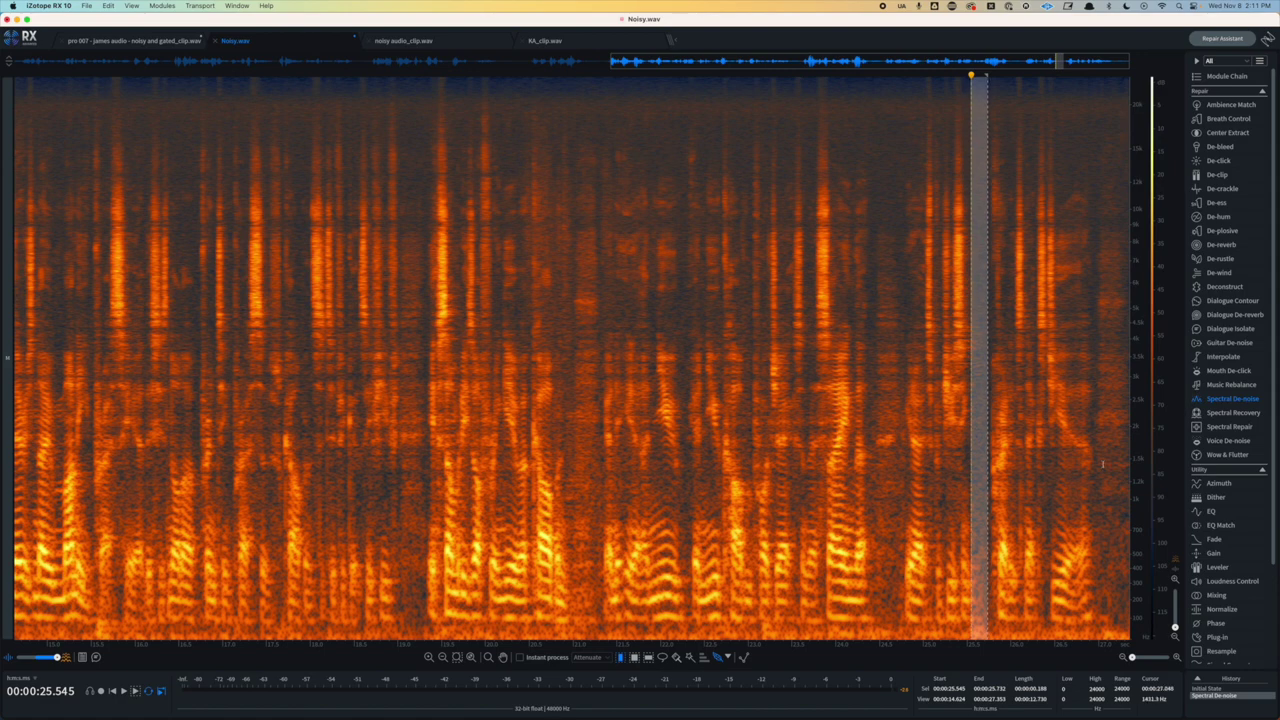
pyautogui.hscroll(-15, 512, 379)
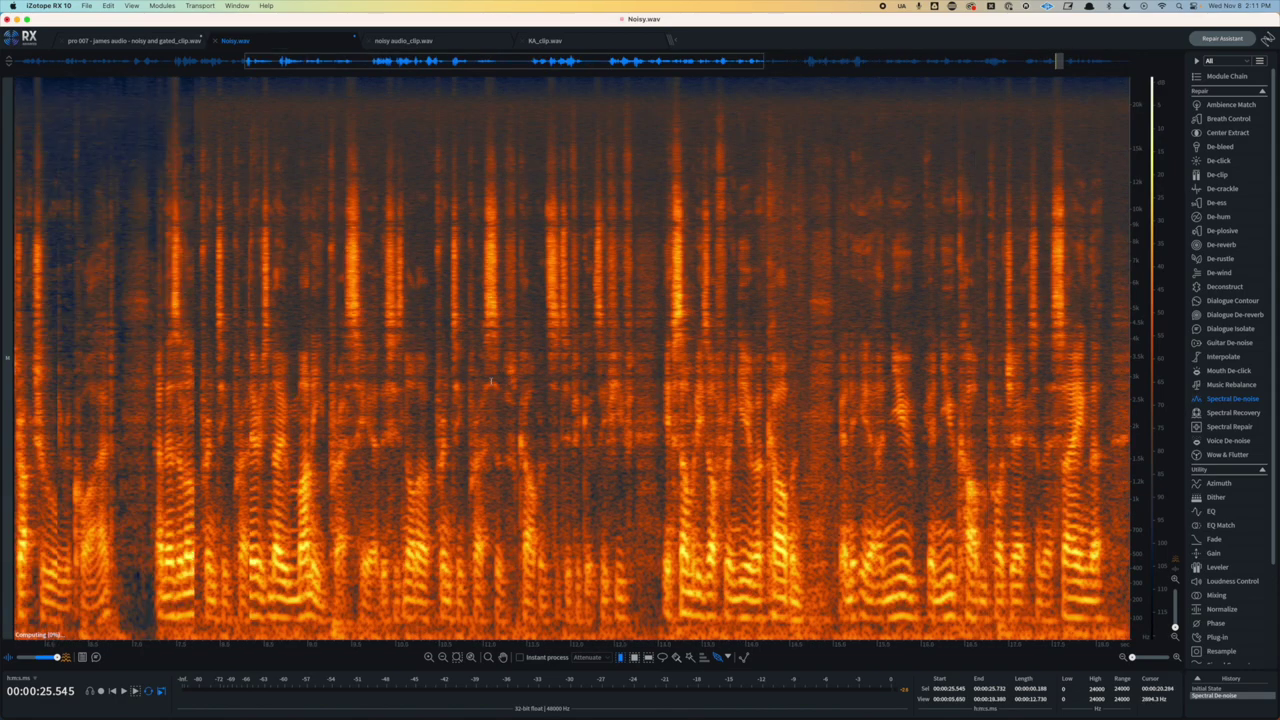
pyautogui.hscroll(2, 472, 379)
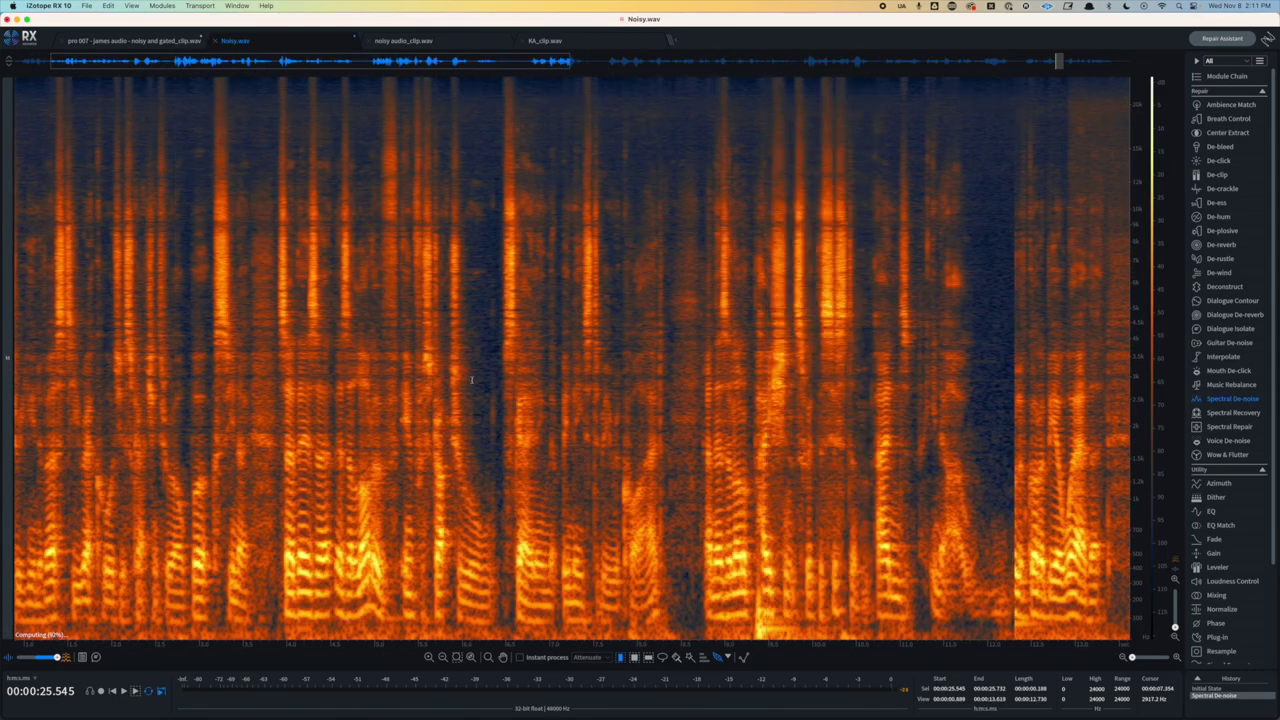
pyautogui.keyDown('shift'); pyautogui.click(1026, 484); pyautogui.keyUp('shift')
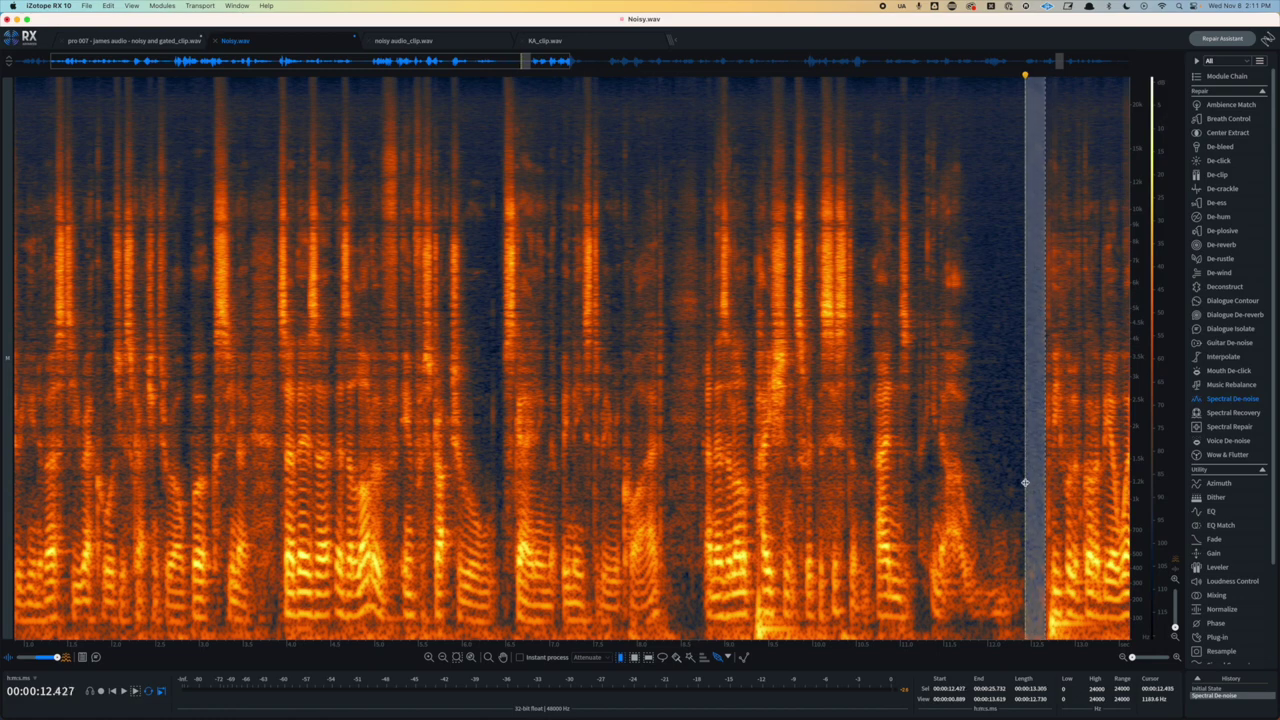
pyautogui.press('r')
pyautogui.moveTo(978, 78); pyautogui.dragTo(1044, 492)
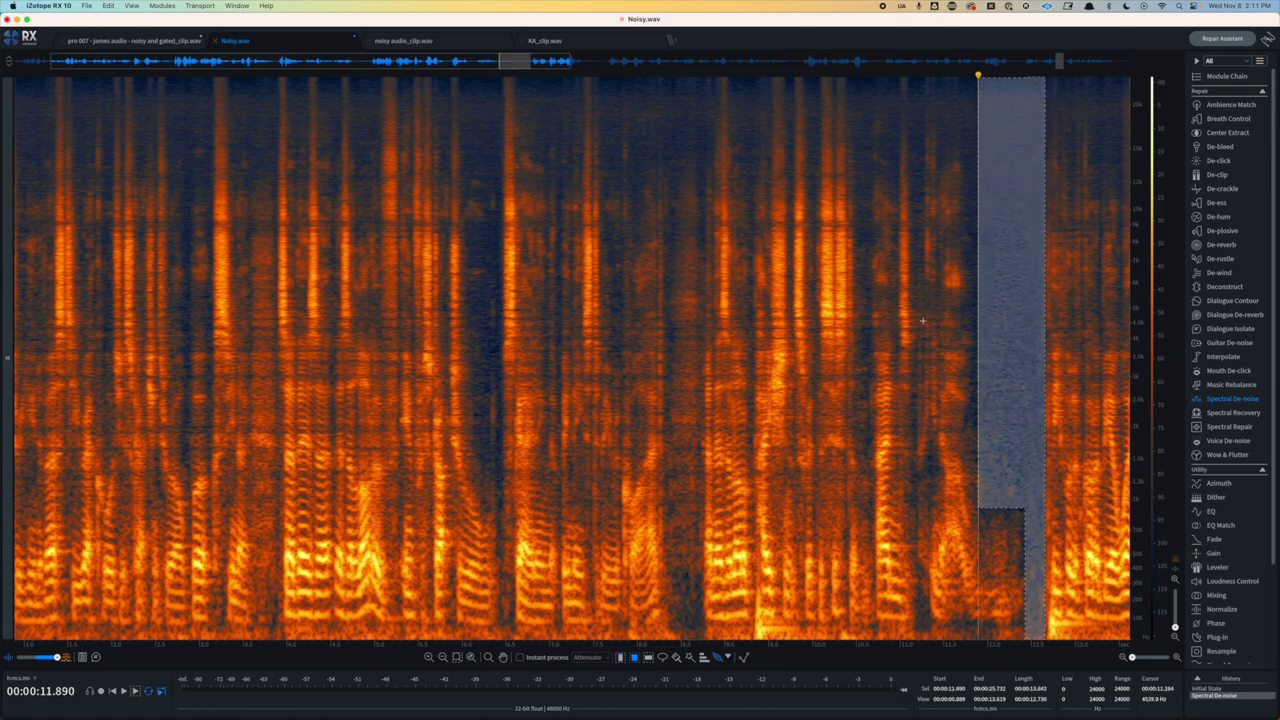
# - Learn a new Spectral De-noise profile from the combined selection, render it on the whole clip, and play the result
pyautogui.click(1232, 398)
pyautogui.click(856, 133)
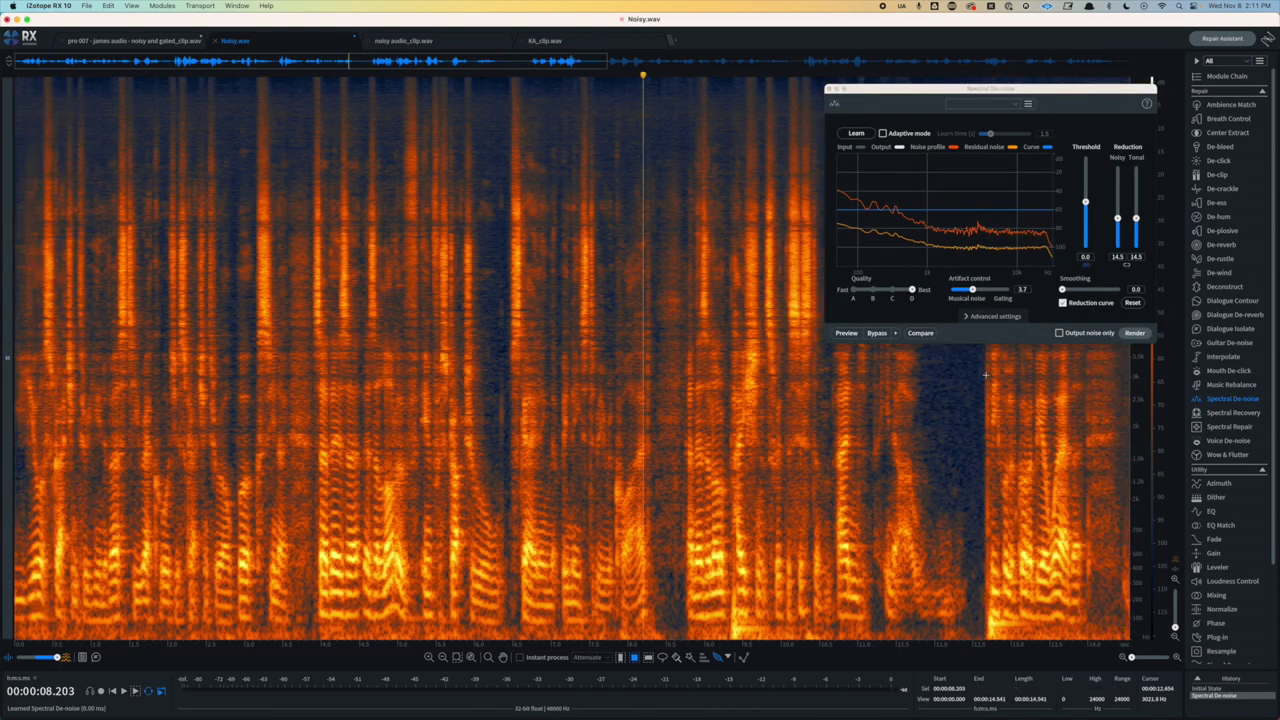
pyautogui.click(1135, 333)
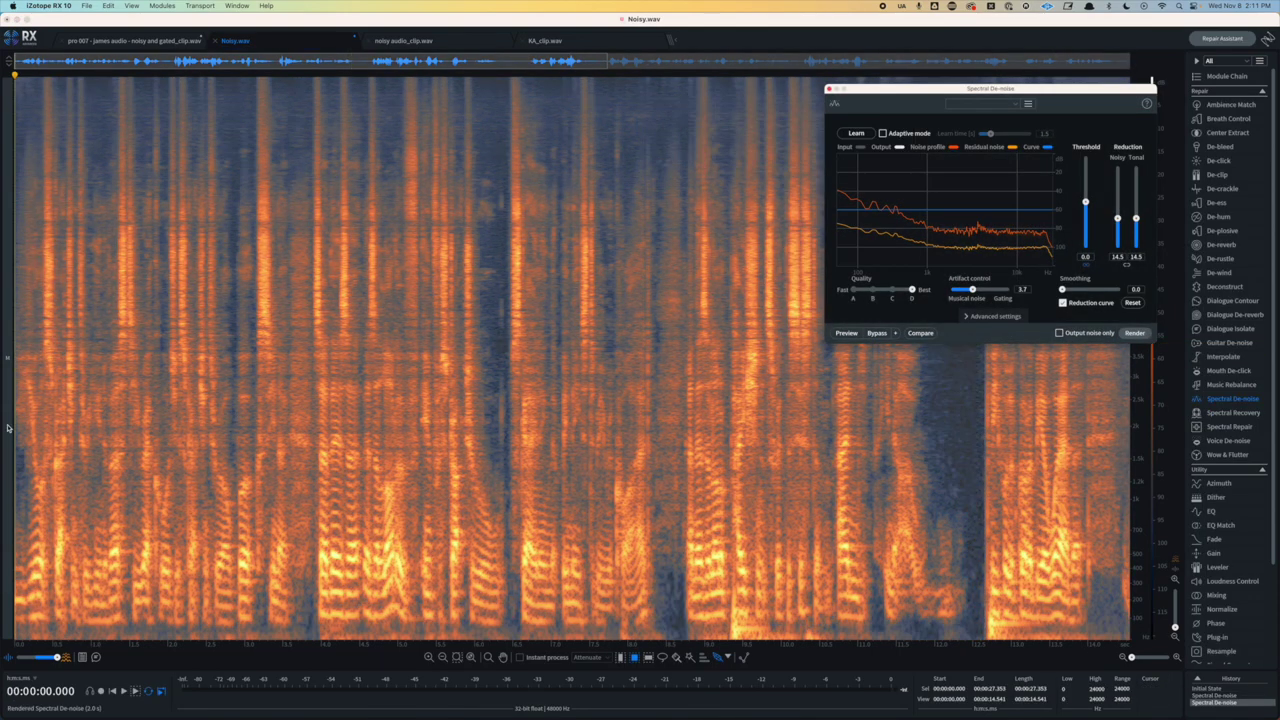
pyautogui.click(18, 462)
pyautogui.press('space')
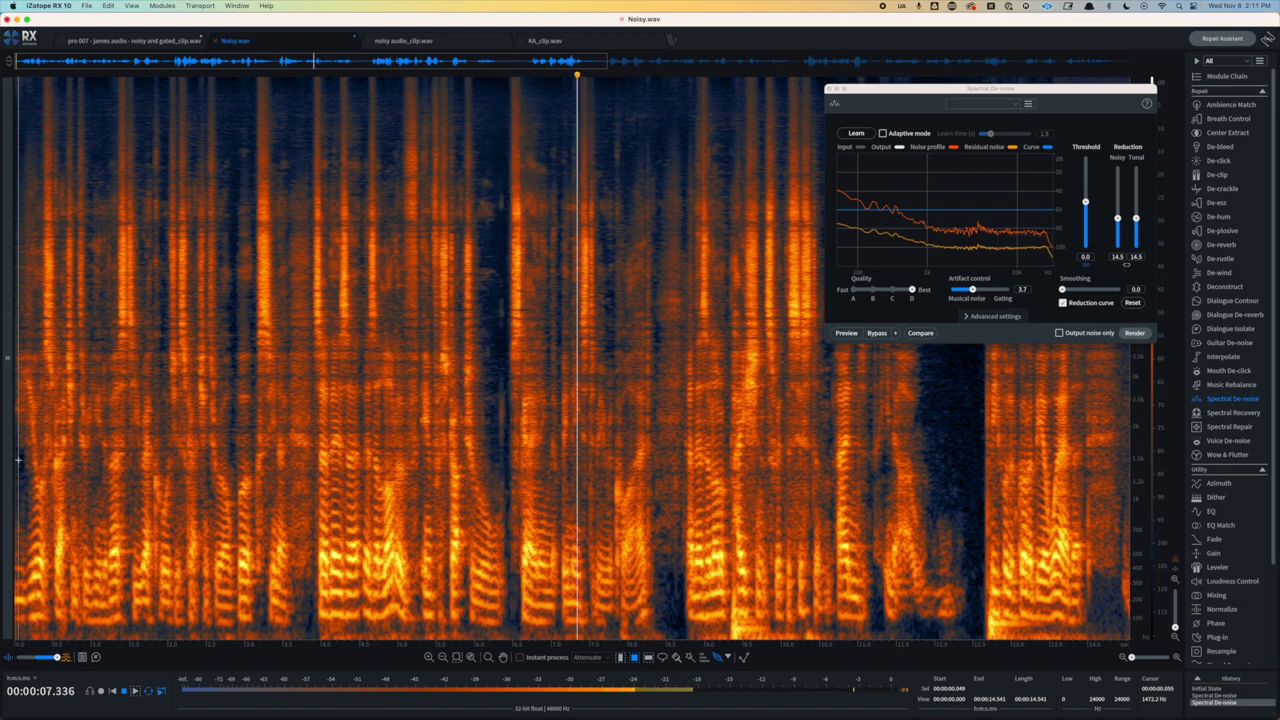
# - Render Voice De-noise in adaptive Dialogue mode with 15.0 dB reduction on the clip and play the result
pyautogui.click(1224, 441)
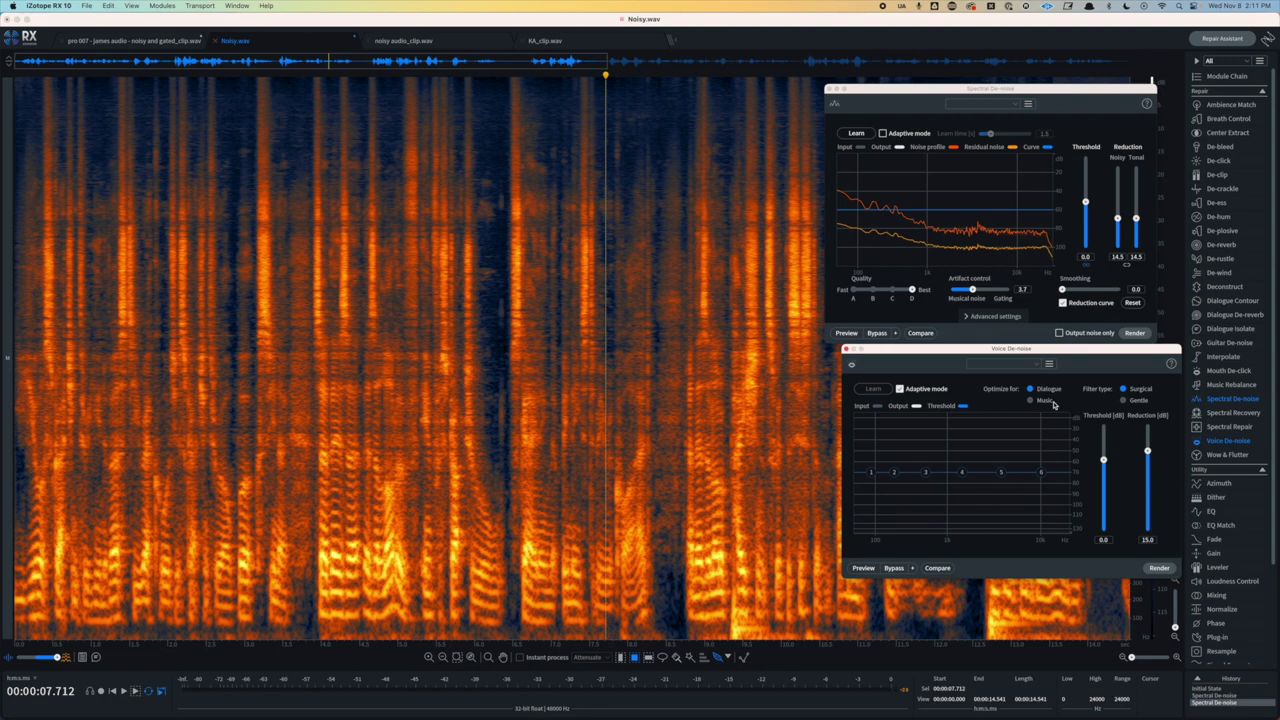
pyautogui.click(18, 488)
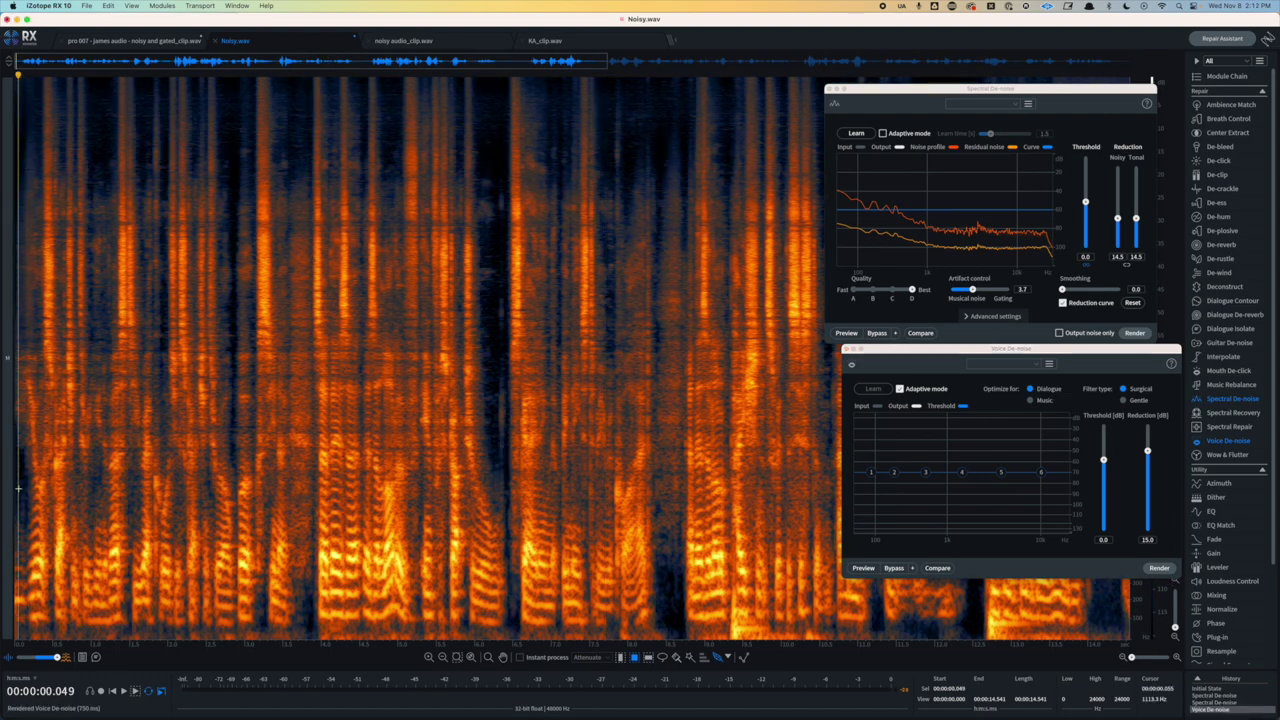
pyautogui.press('space')
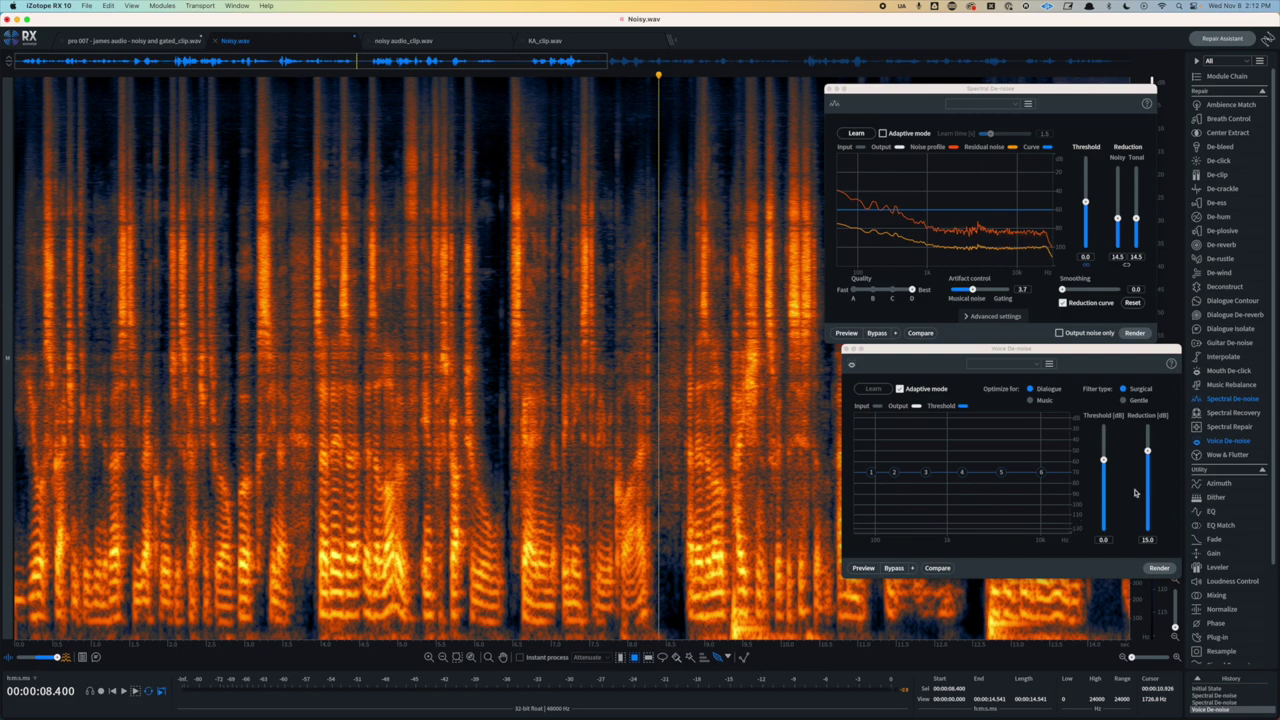
# - Render and play a second Voice De-noise pass on the whole clip, and undo both Voice De-noise passes
pyautogui.click(1159, 568)
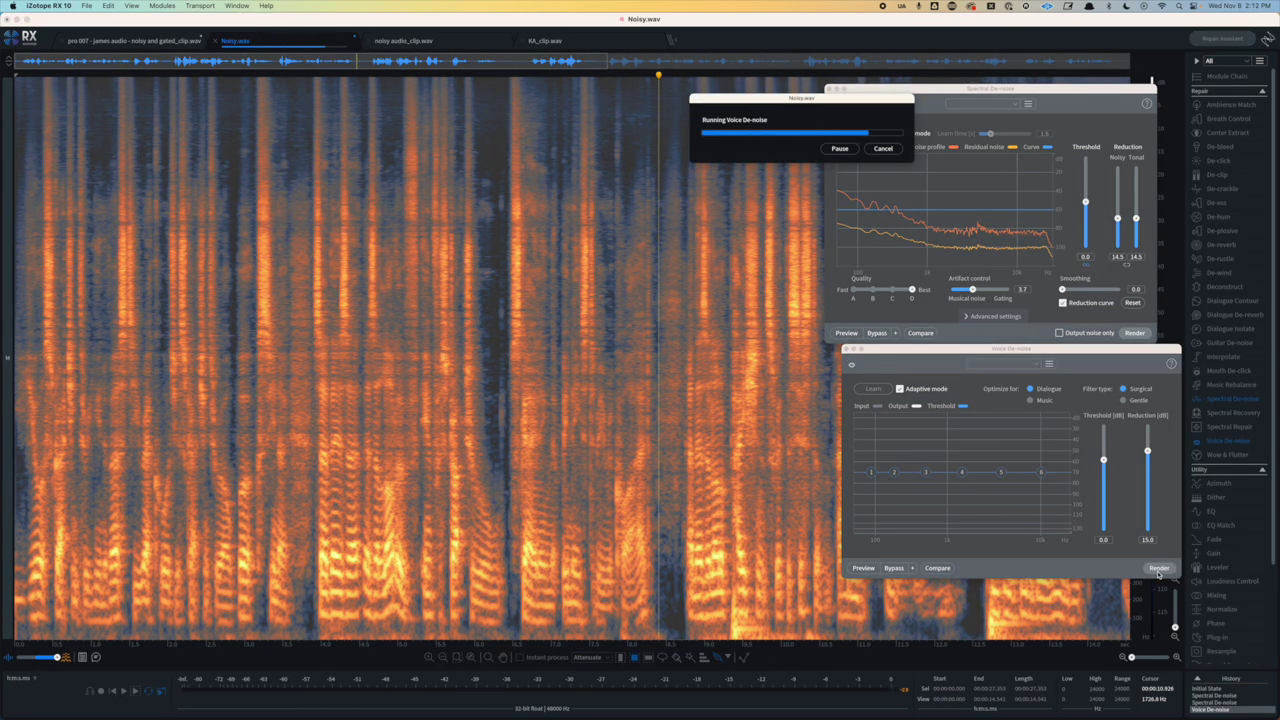
pyautogui.press('space')
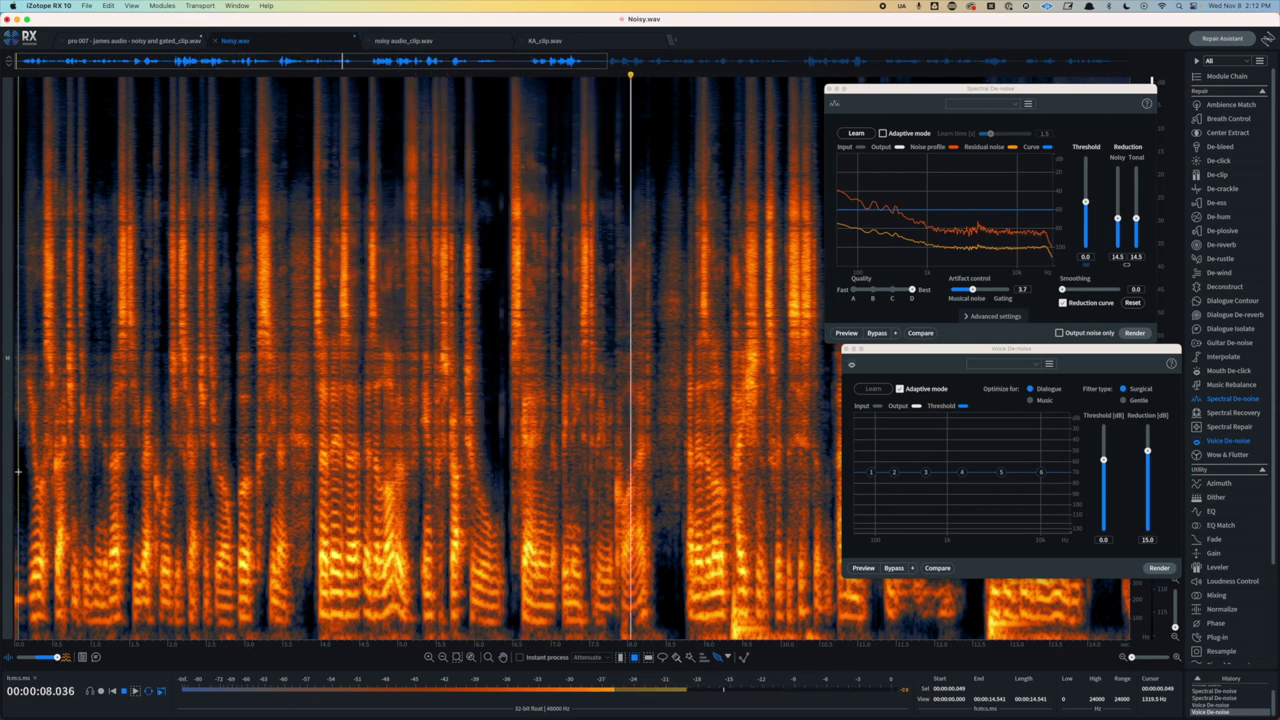
pyautogui.press('super+z')
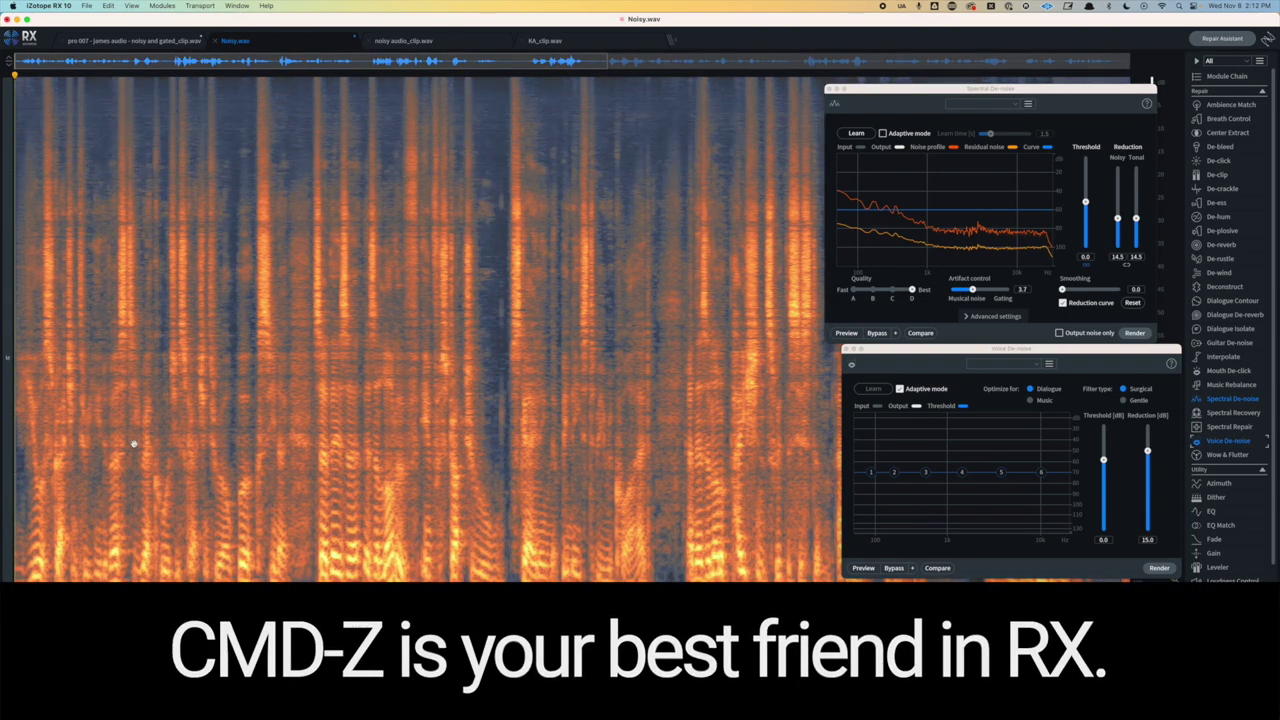
# - Select two rectangular noise patches near 1 s: one at about 3.6–5.7 kHz and one at the very high frequencies
pyautogui.scroll(3, 180, 436)
pyautogui.click(211, 429)
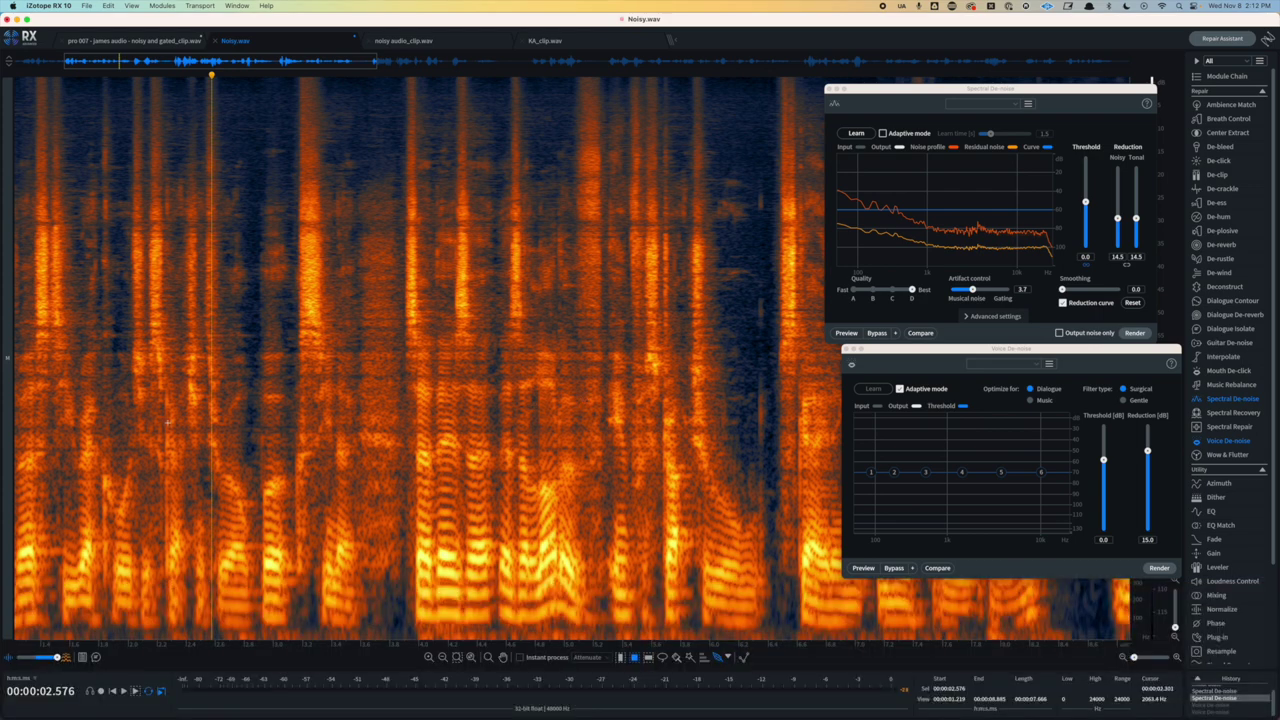
pyautogui.scroll(4, 167, 422)
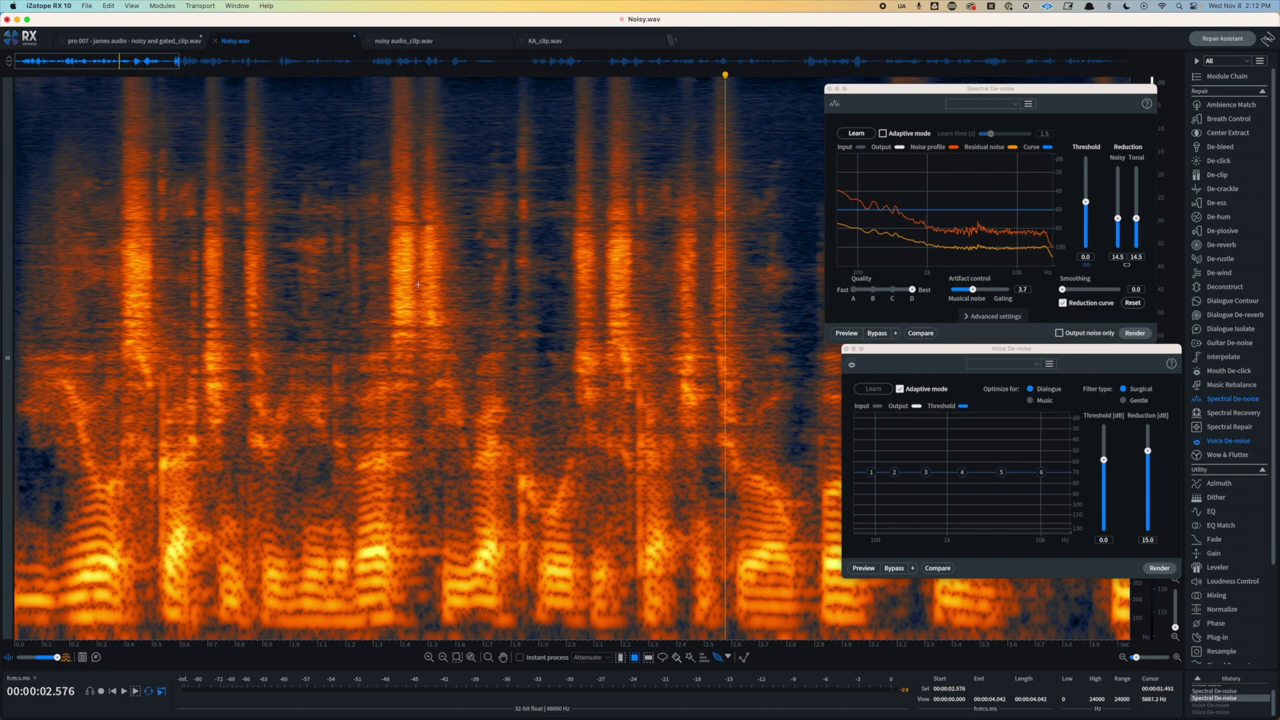
pyautogui.moveTo(323, 290); pyautogui.dragTo(358, 350)
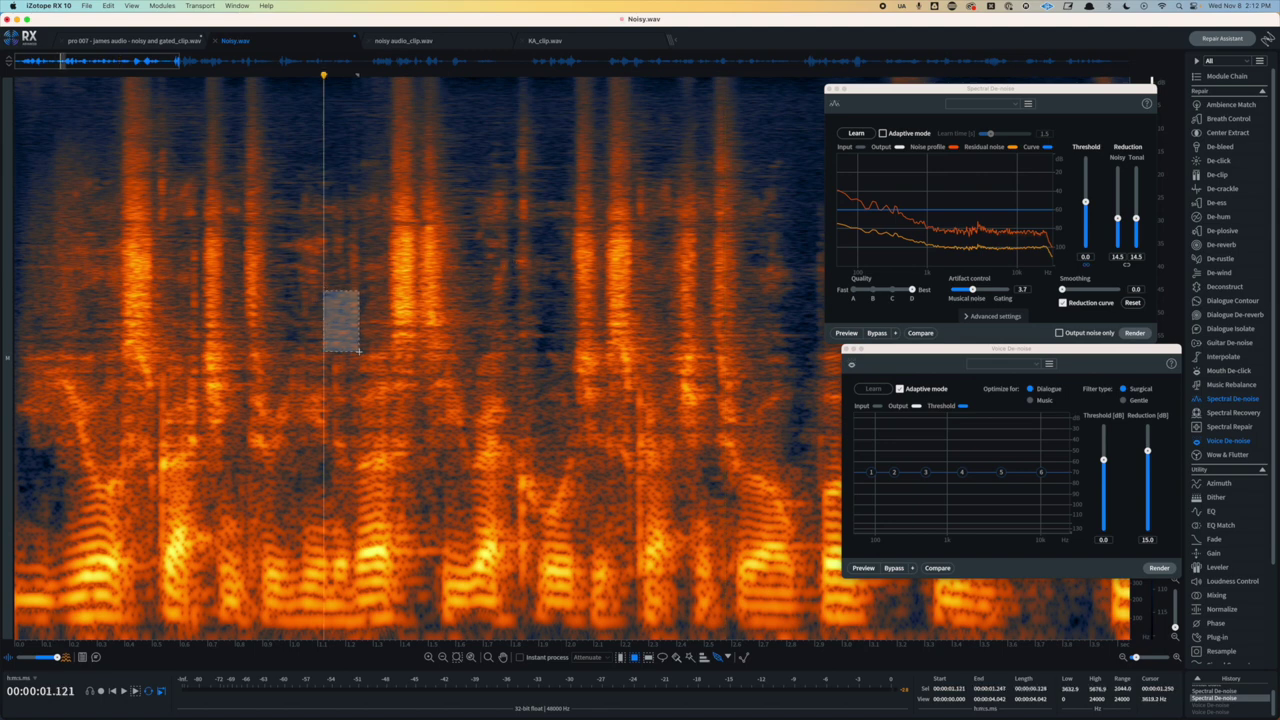
pyautogui.moveTo(282, 78)
pyautogui.mouseDown()
pyautogui.moveTo(306, 149)
pyautogui.moveTo(346, 183)
pyautogui.mouseUp()
# - Add noise patches between words at about 2.5, 2.8 and 3.1 s and a wider patch at about 4.8–5.1 s to the selection
pyautogui.hscroll(5, 548, 299)
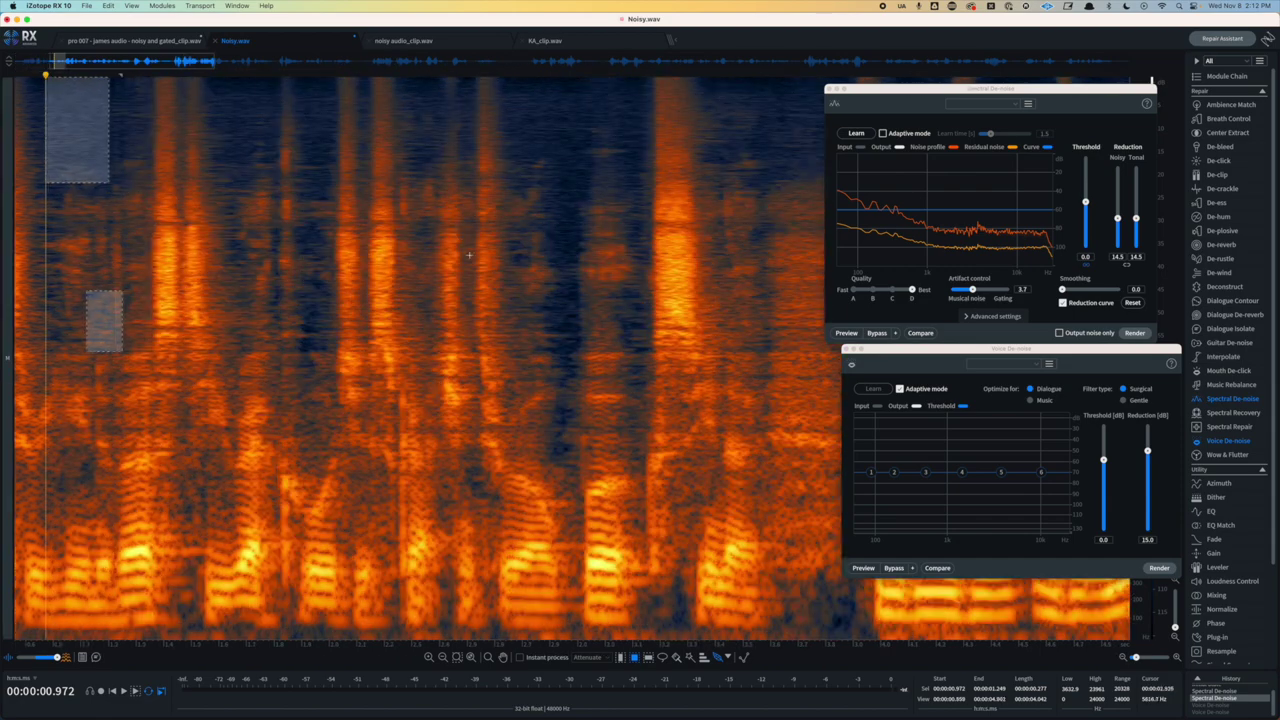
pyautogui.moveTo(549, 77); pyautogui.dragTo(571, 460)
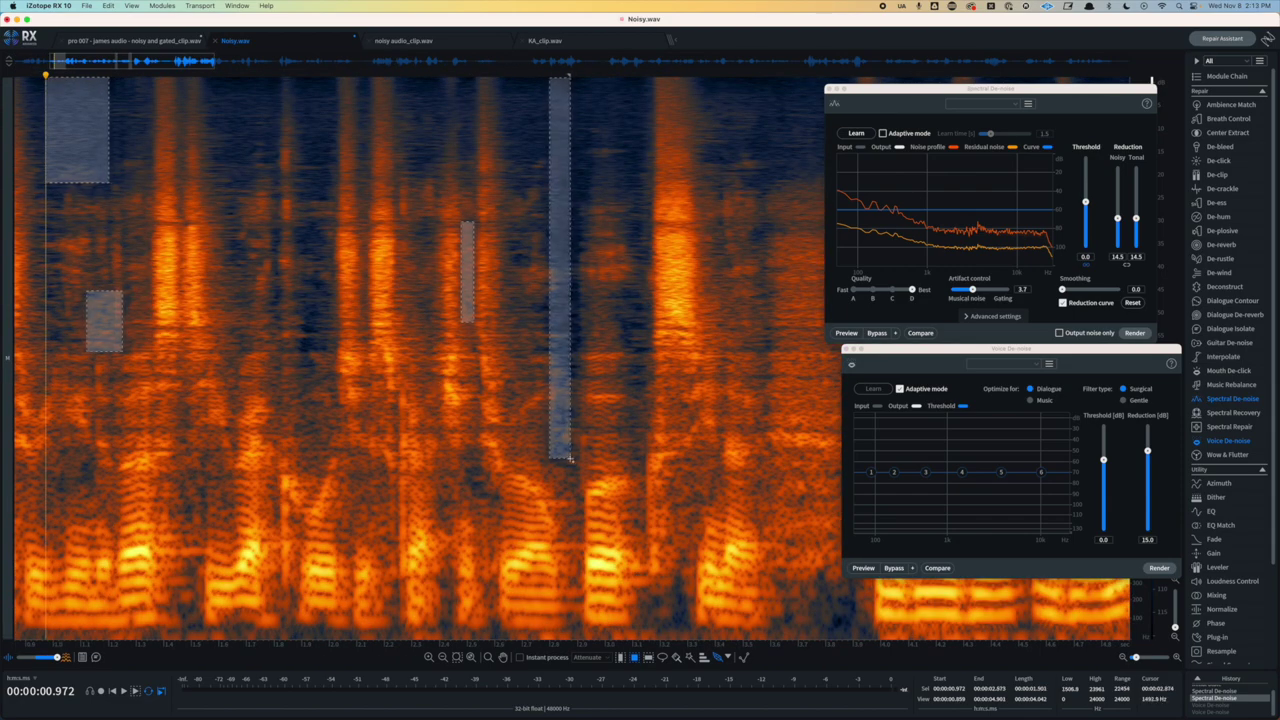
pyautogui.moveTo(632, 168); pyautogui.dragTo(648, 396)
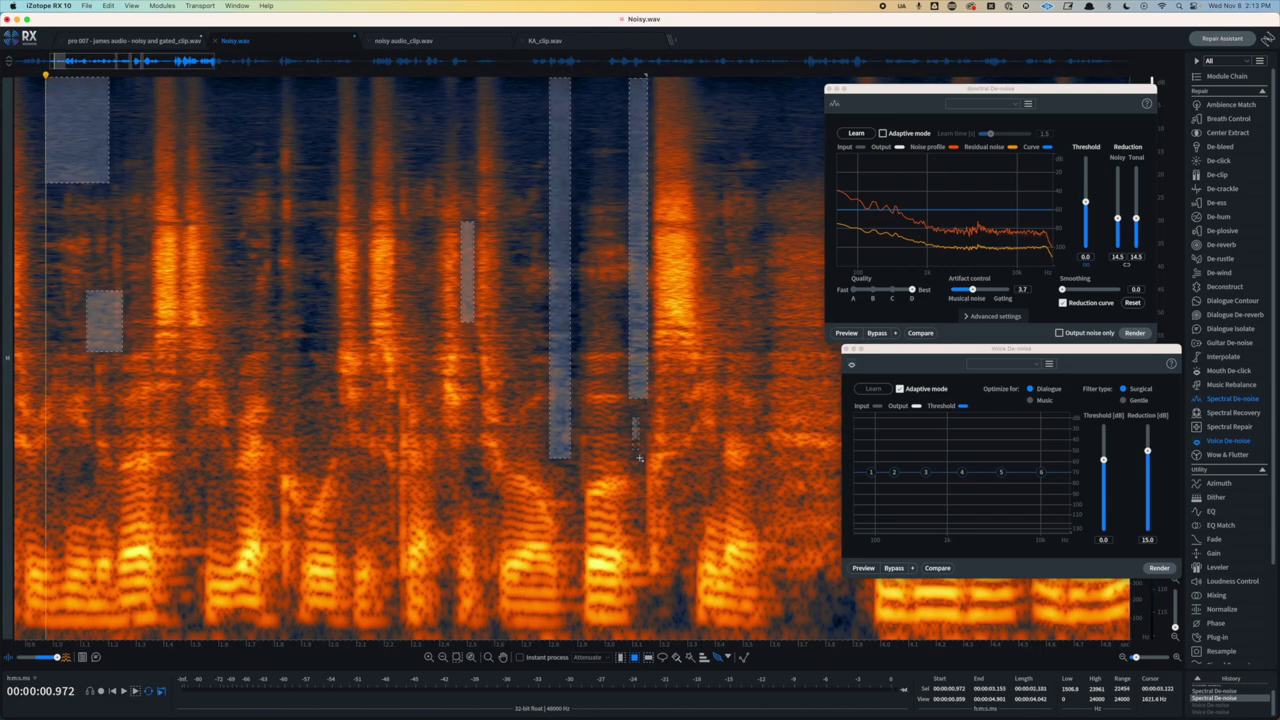
pyautogui.hscroll(15, 639, 458)
pyautogui.moveTo(277, 295); pyautogui.dragTo(350, 332)
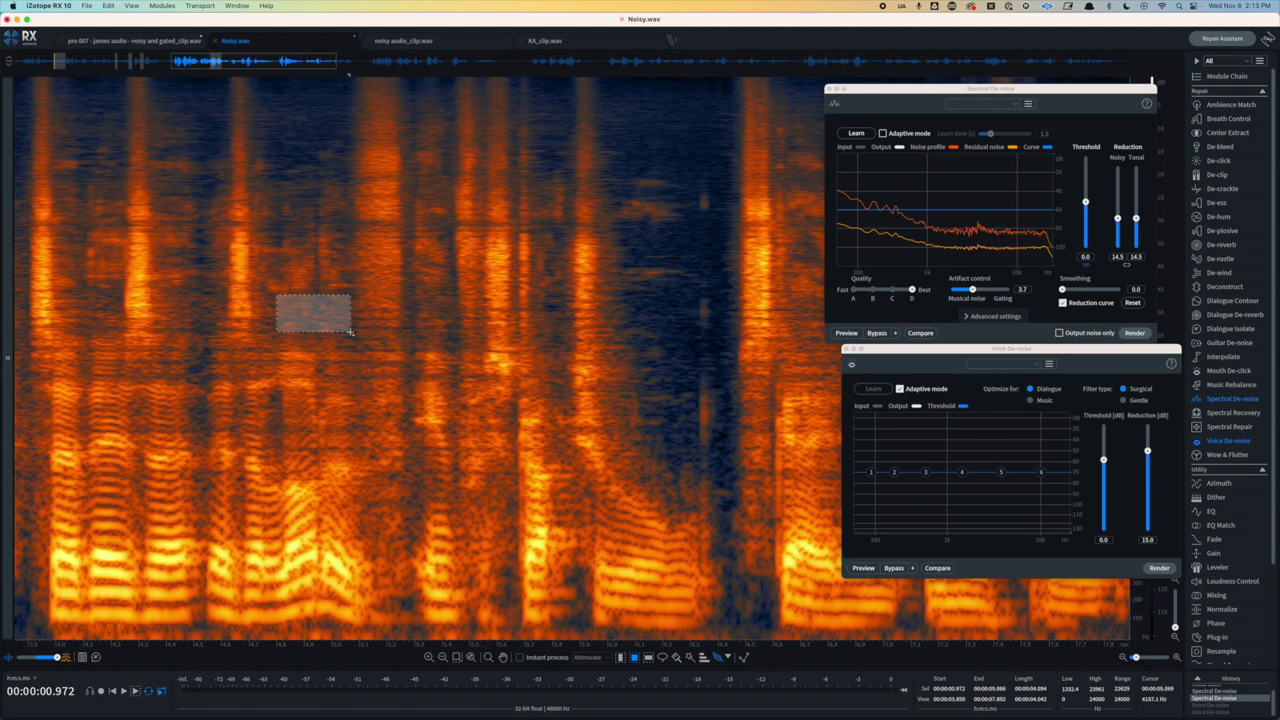
# - Add a tall, narrow noise patch in the gap at about 9.3 s to the selection, covering the frequencies above the low speech range
pyautogui.hscroll(-5, 429, 178)
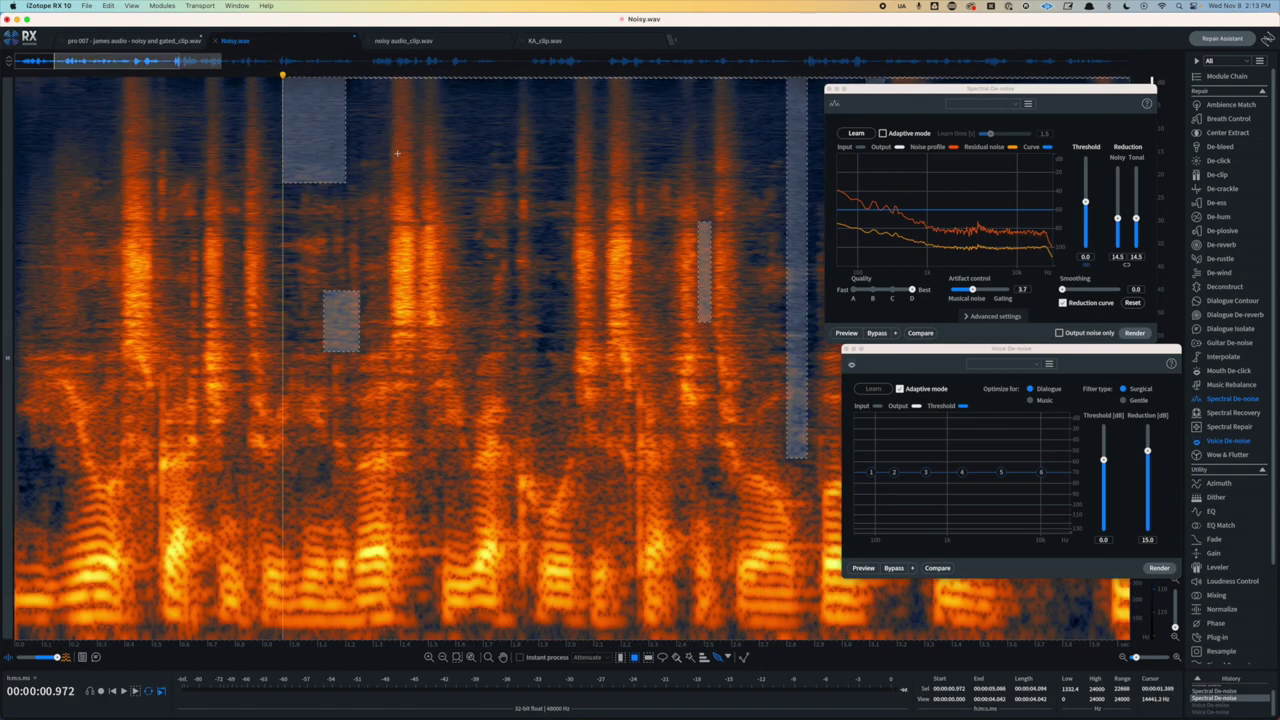
pyautogui.hscroll(-5, 397, 153)
pyautogui.hscroll(-5, 397, 153)
pyautogui.hscroll(-5, 437, 112)
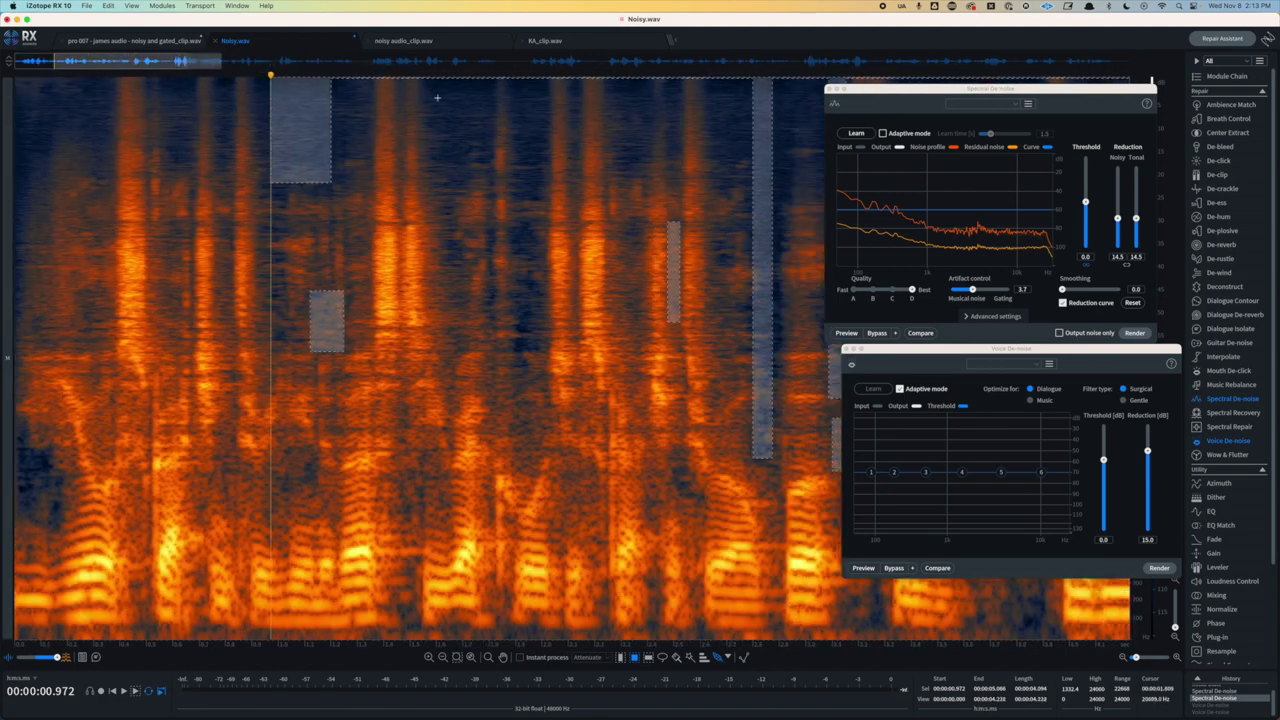
pyautogui.hscroll(20, 520, 125)
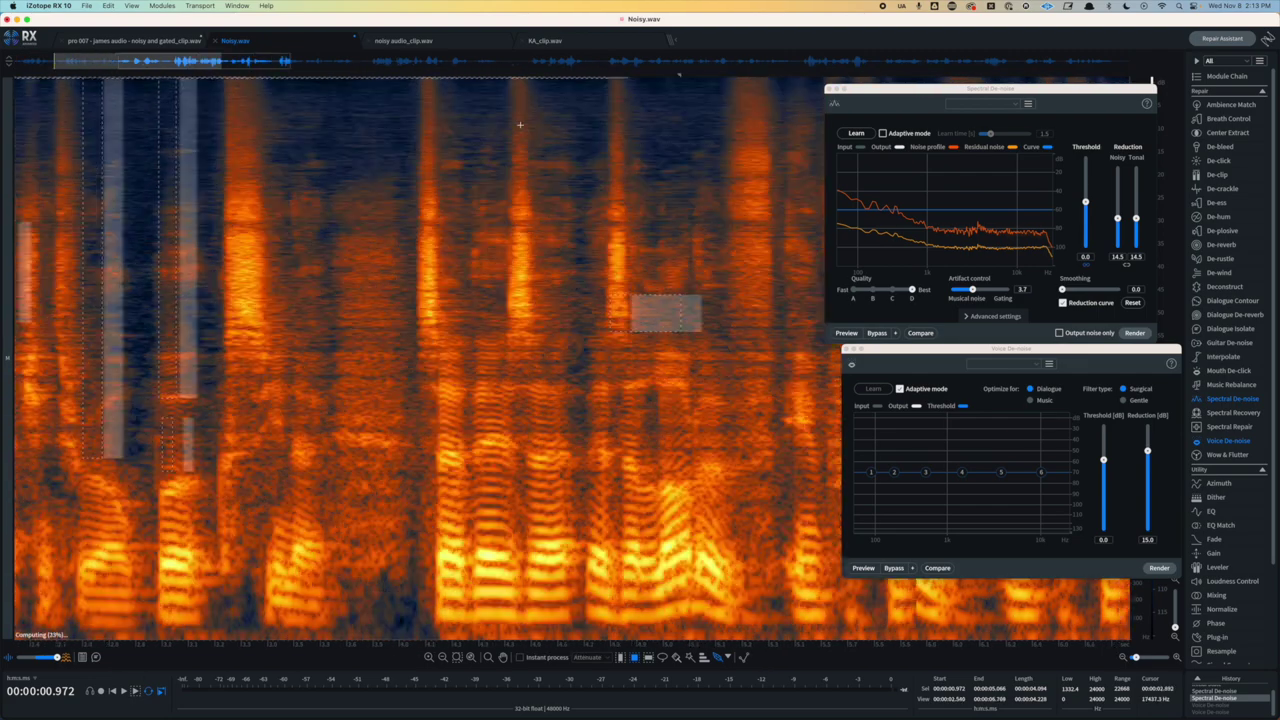
pyautogui.hscroll(15, 520, 125)
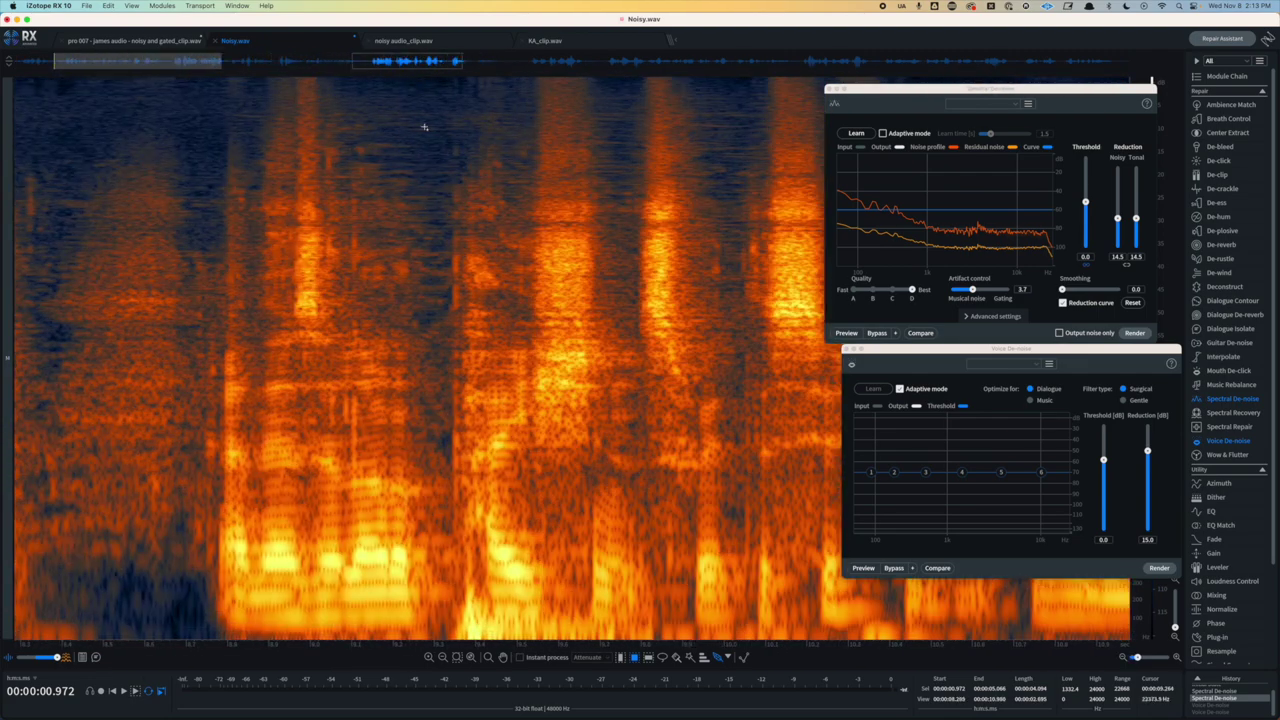
pyautogui.moveTo(419, 80); pyautogui.dragTo(450, 450)
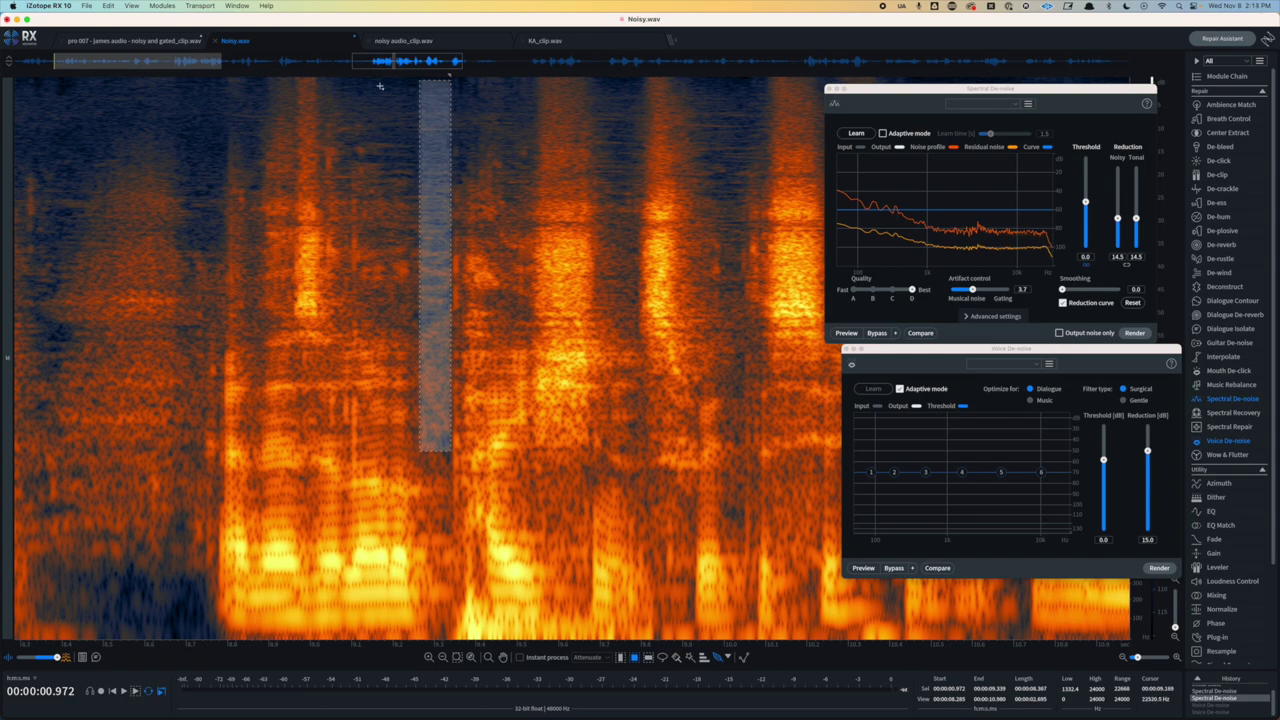
# - Add a very-high-frequency patch at about 9.2–9.4 s, one at about 9.7–9.8 s, and two small patches near 10 s to the noise selection
pyautogui.moveTo(380, 82); pyautogui.dragTo(468, 160)
pyautogui.moveTo(626, 294); pyautogui.dragTo(636, 312)
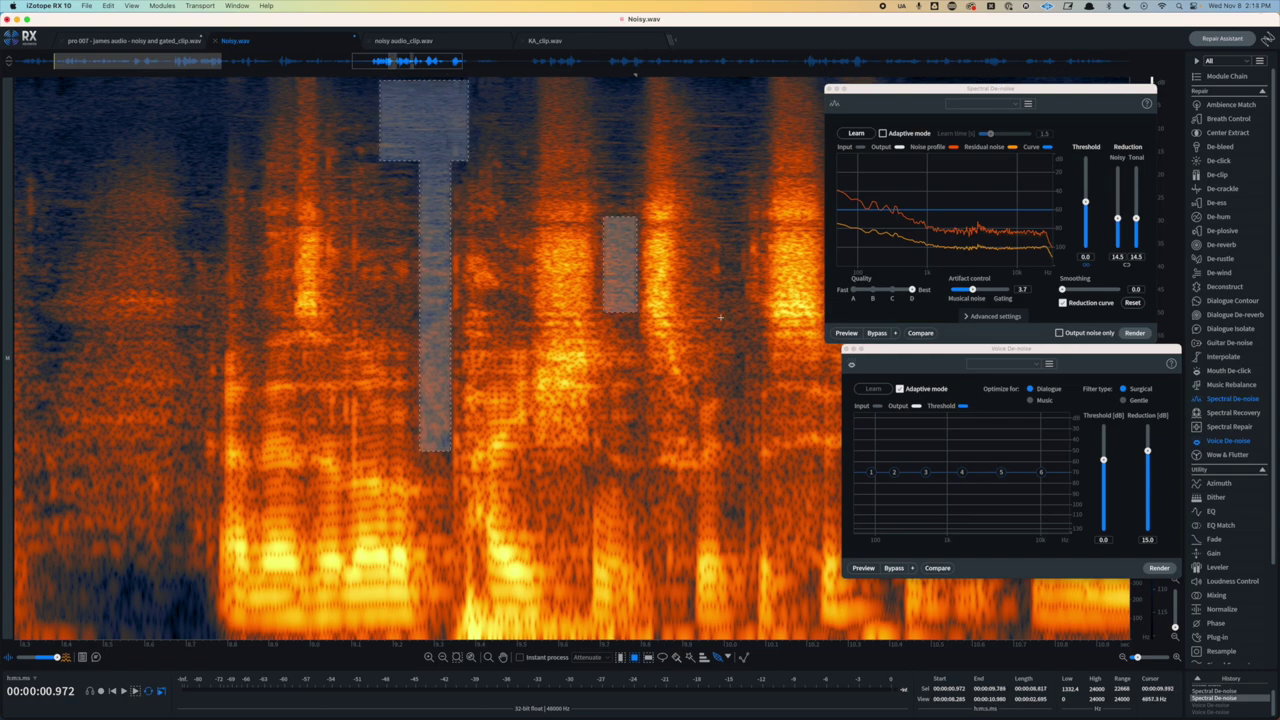
pyautogui.hscroll(5, 716, 319)
pyautogui.moveTo(632, 438); pyautogui.dragTo(630, 550)
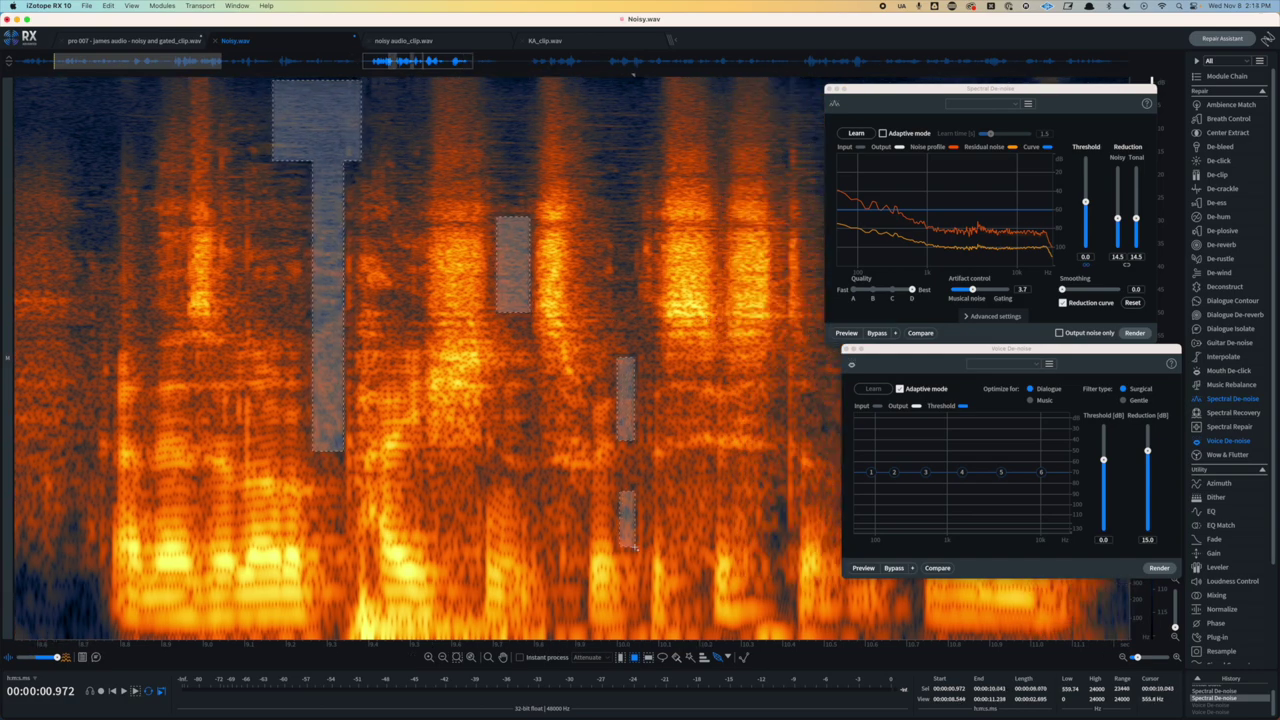
pyautogui.hscroll(3, 630, 545)
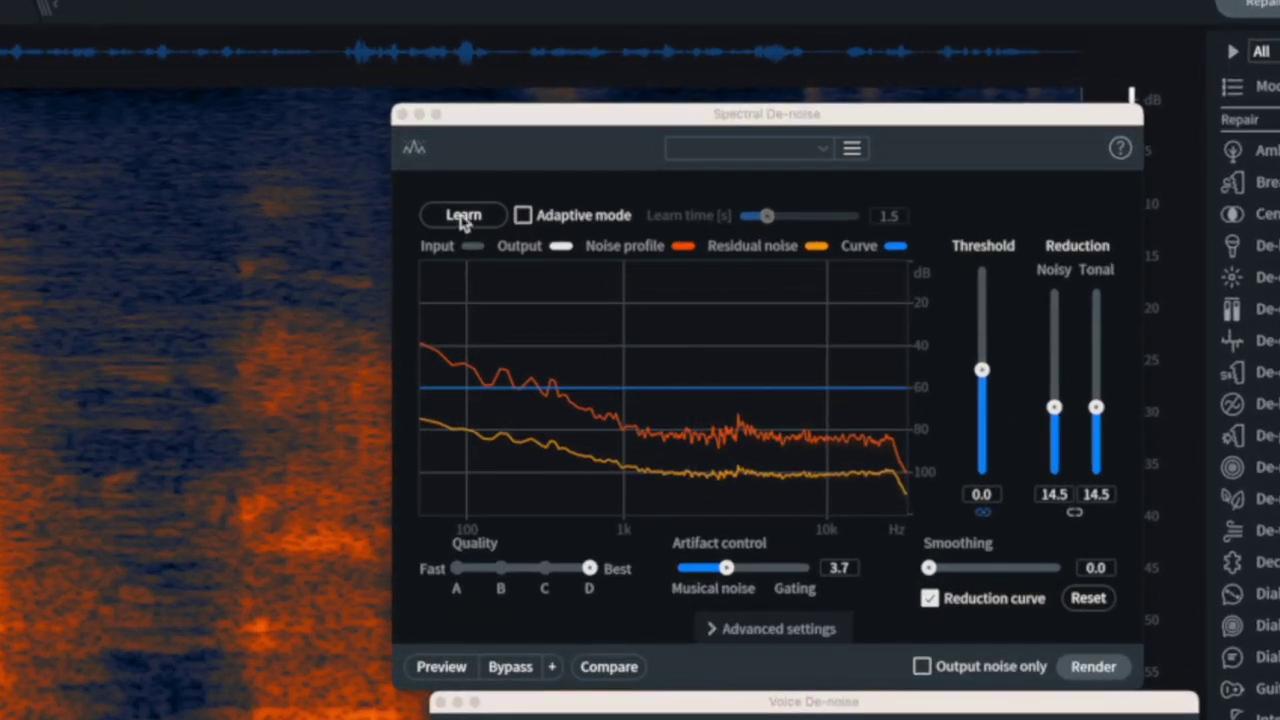
# - Learn the Spectral De-noise profile from the selected patches, decline completing it for missing frequencies, and set the Noisy reduction to 11.3
pyautogui.click(463, 216)
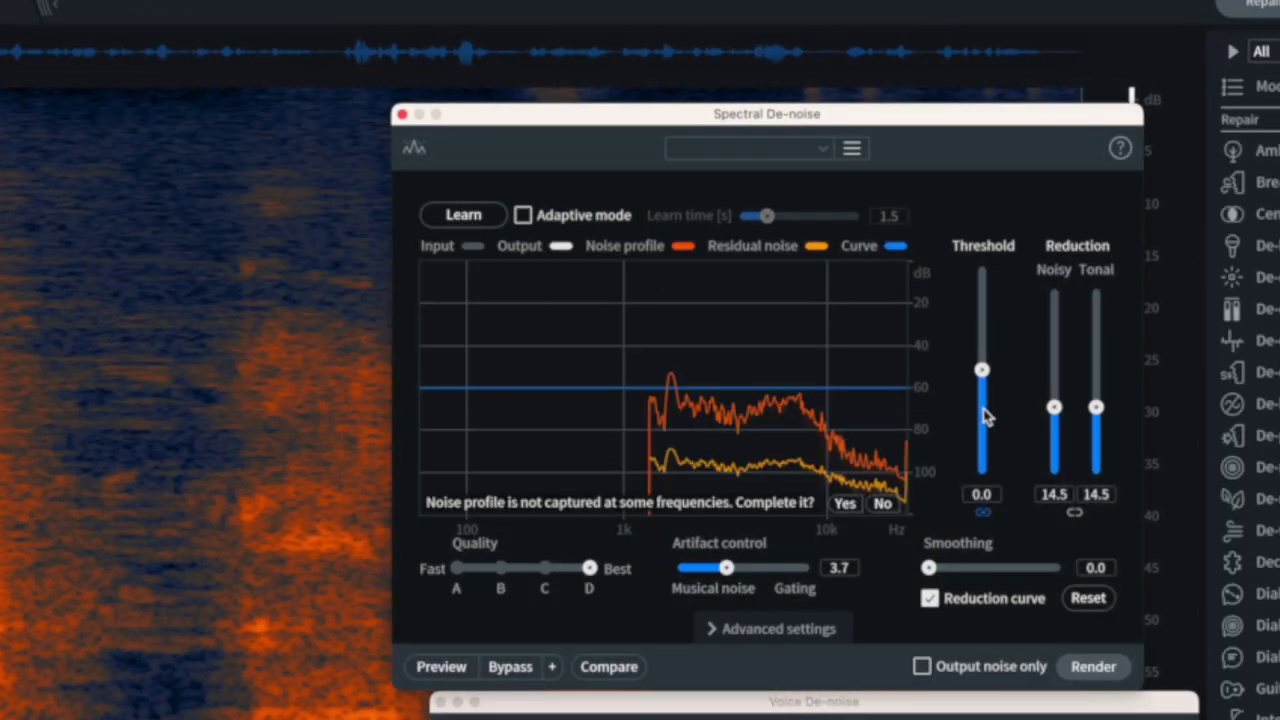
pyautogui.click(882, 503)
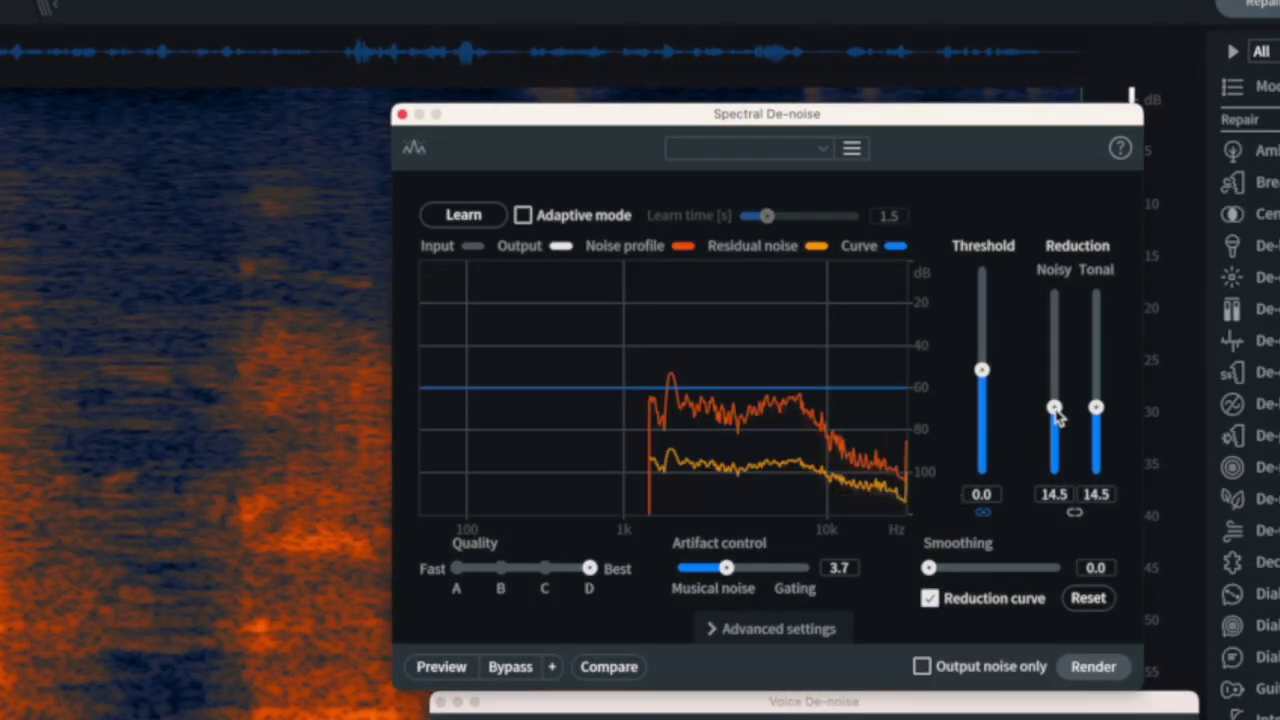
pyautogui.moveTo(1054, 409); pyautogui.dragTo(1055, 423)
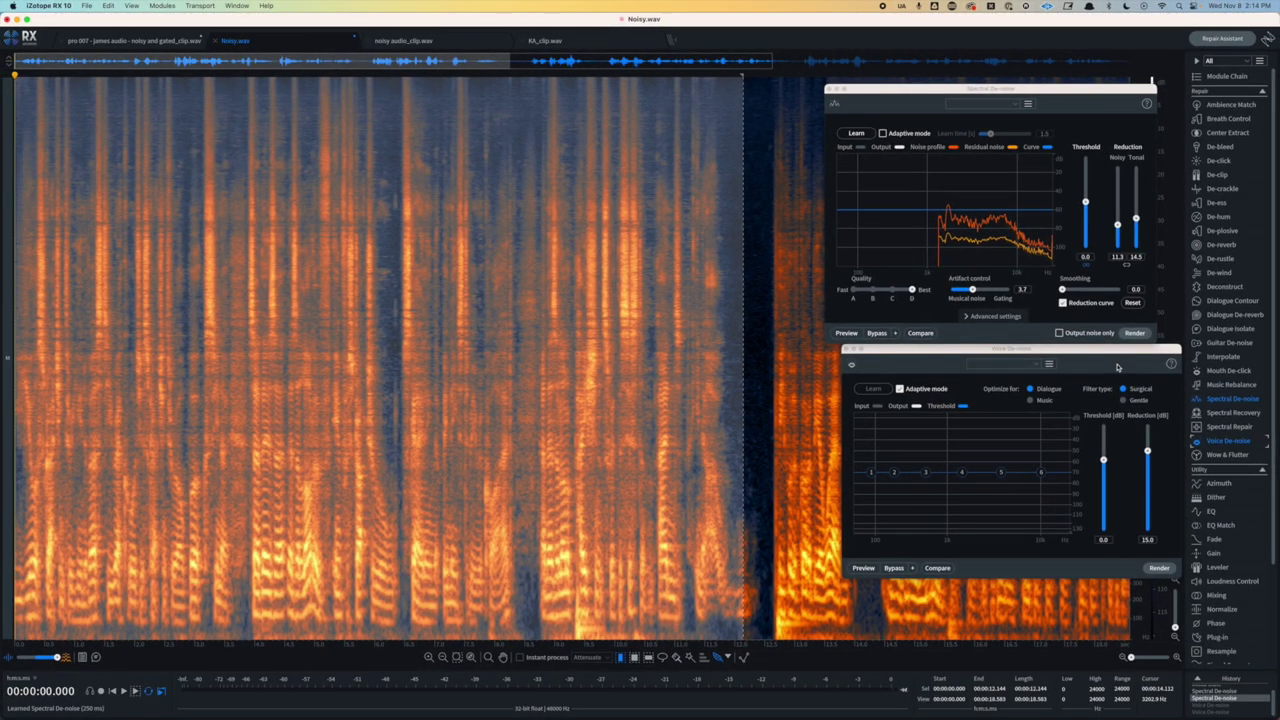
# - Render Spectral De-noise on the clip's first 12 s or so and play the result from the start
pyautogui.click(1135, 335)
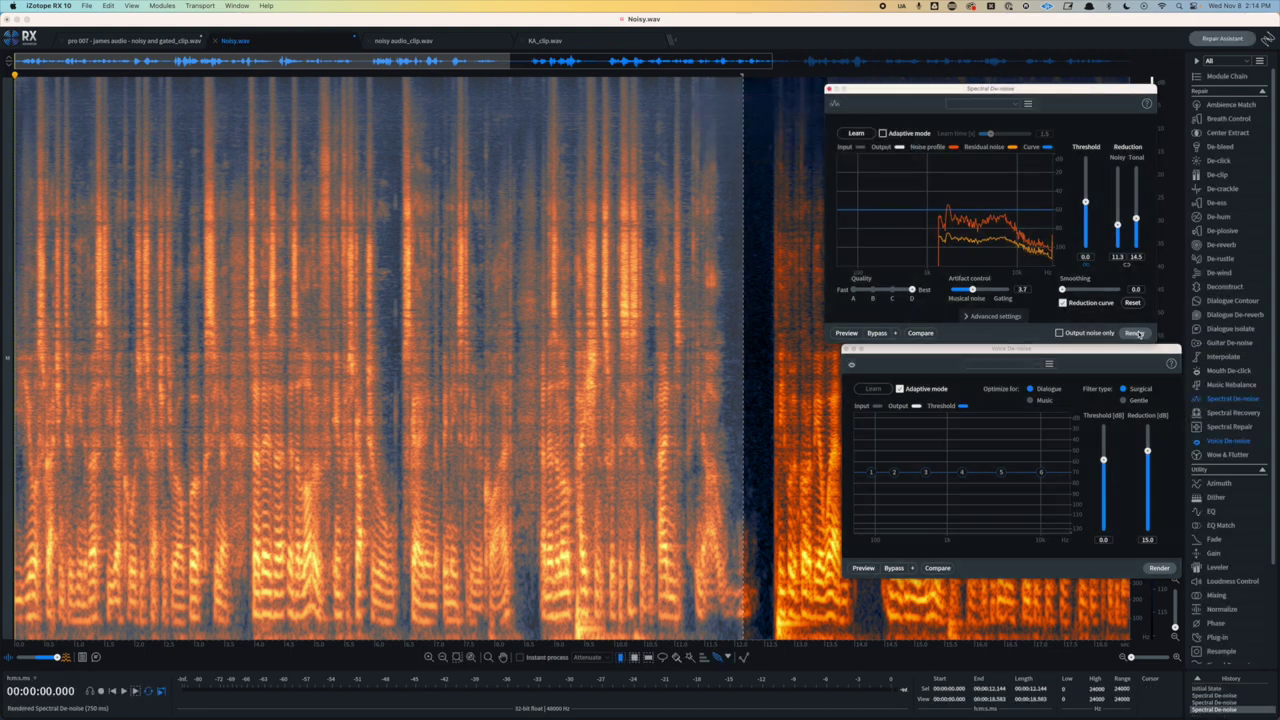
pyautogui.click(18, 411)
pyautogui.press('space')
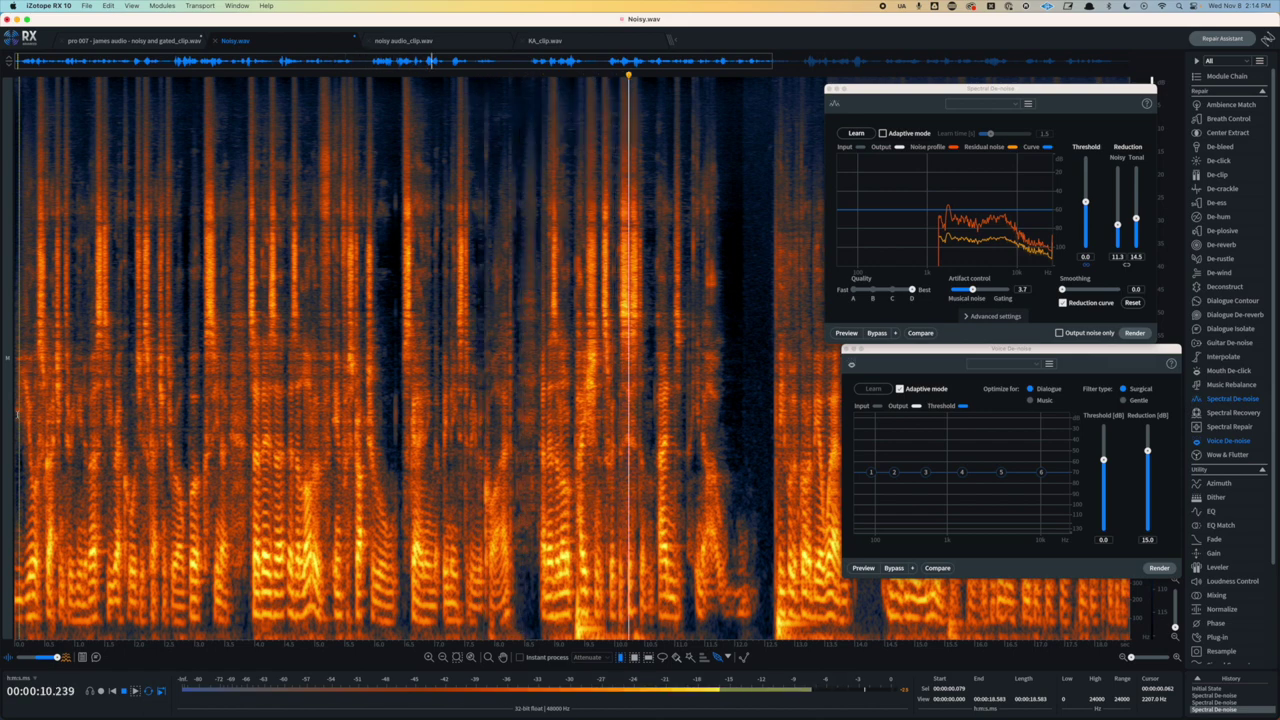
pyautogui.press('space')
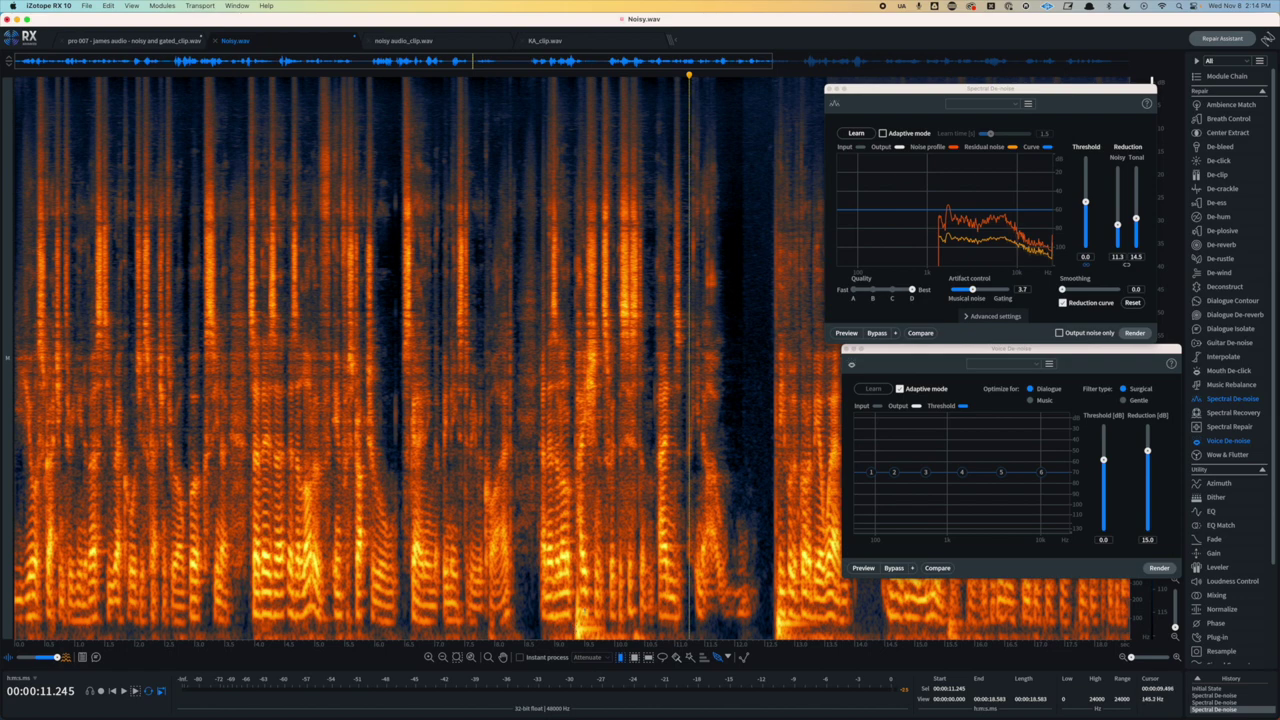
# - Close the Voice De-noise and Spectral De-noise modules
pyautogui.press('super+equal')
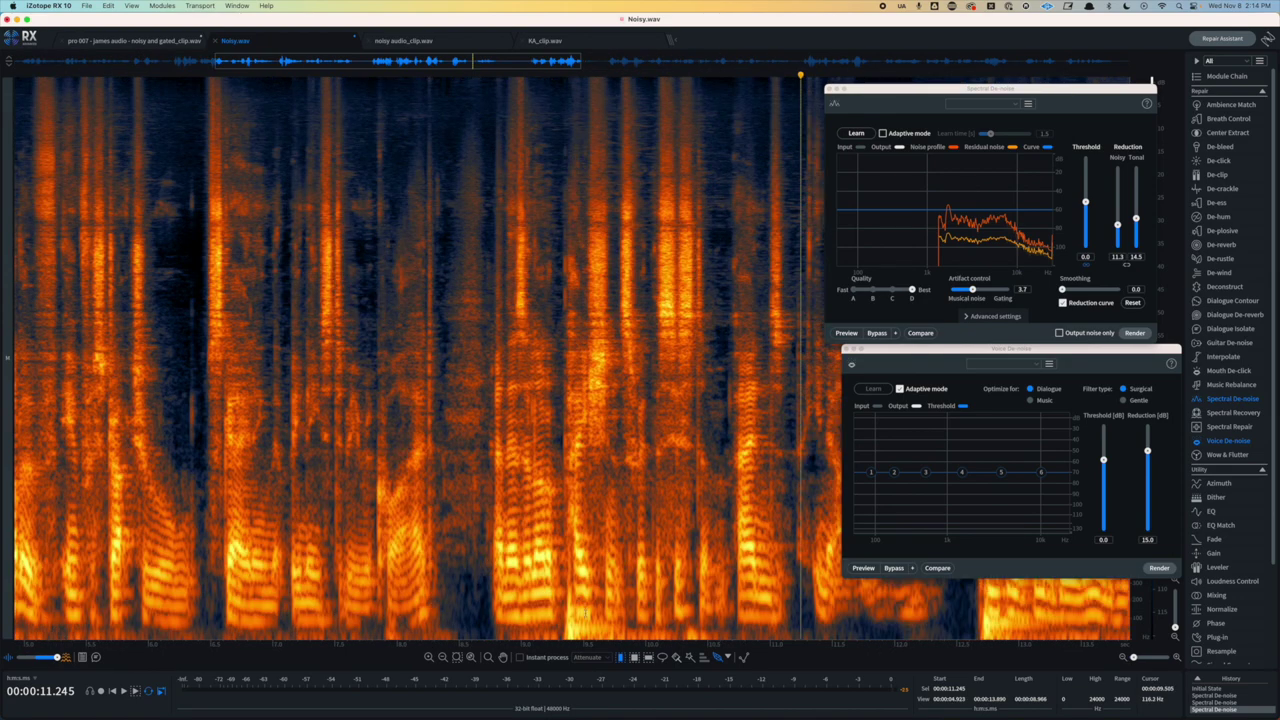
pyautogui.scroll(1, 883, 342)
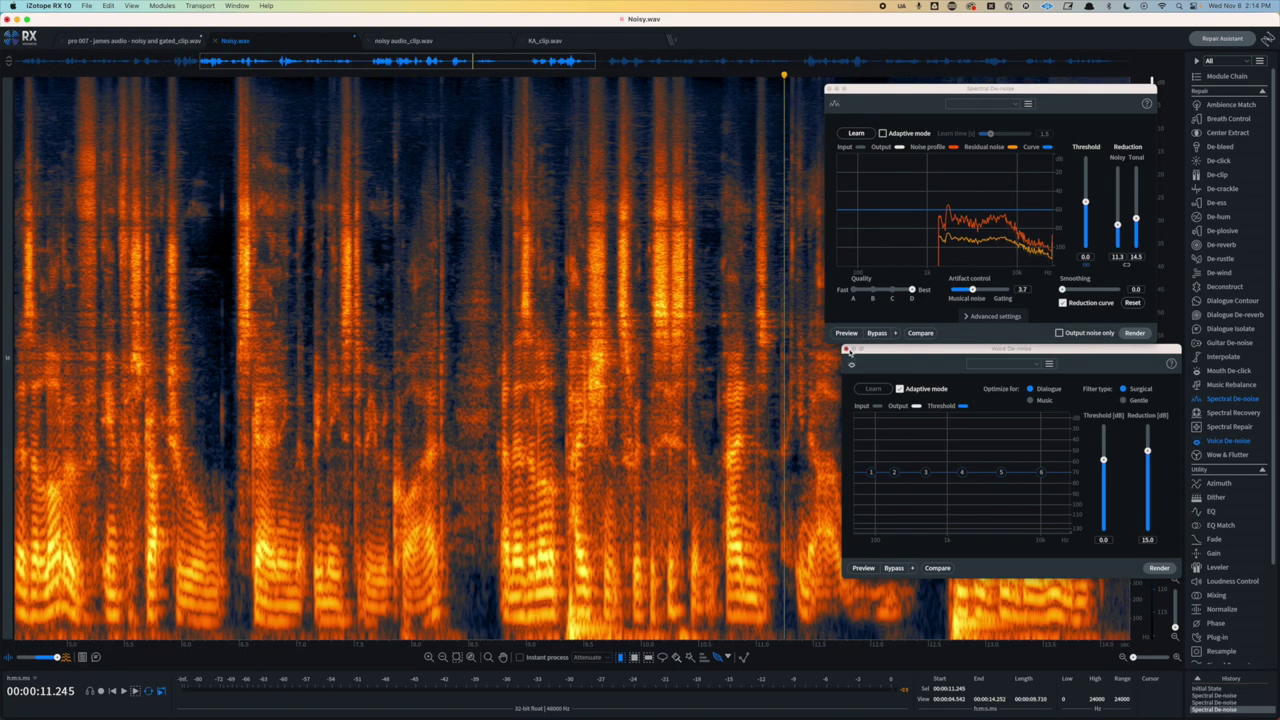
pyautogui.click(846, 349)
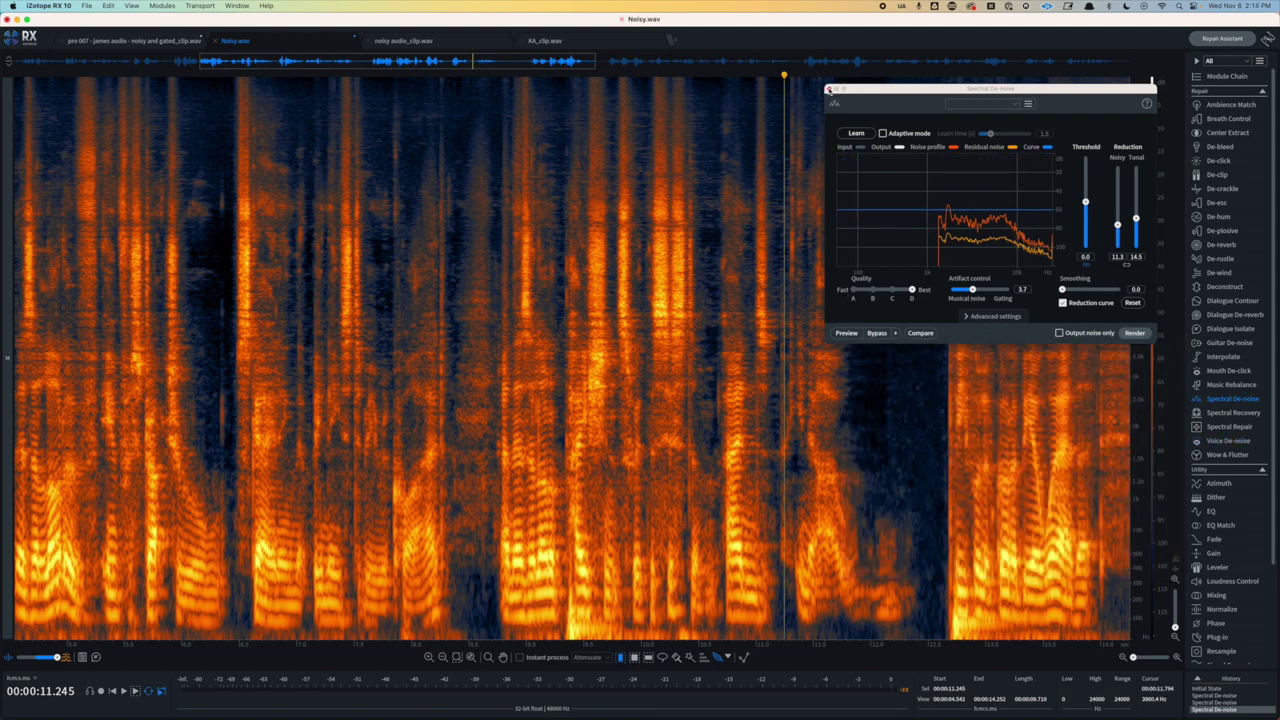
pyautogui.click(828, 89)
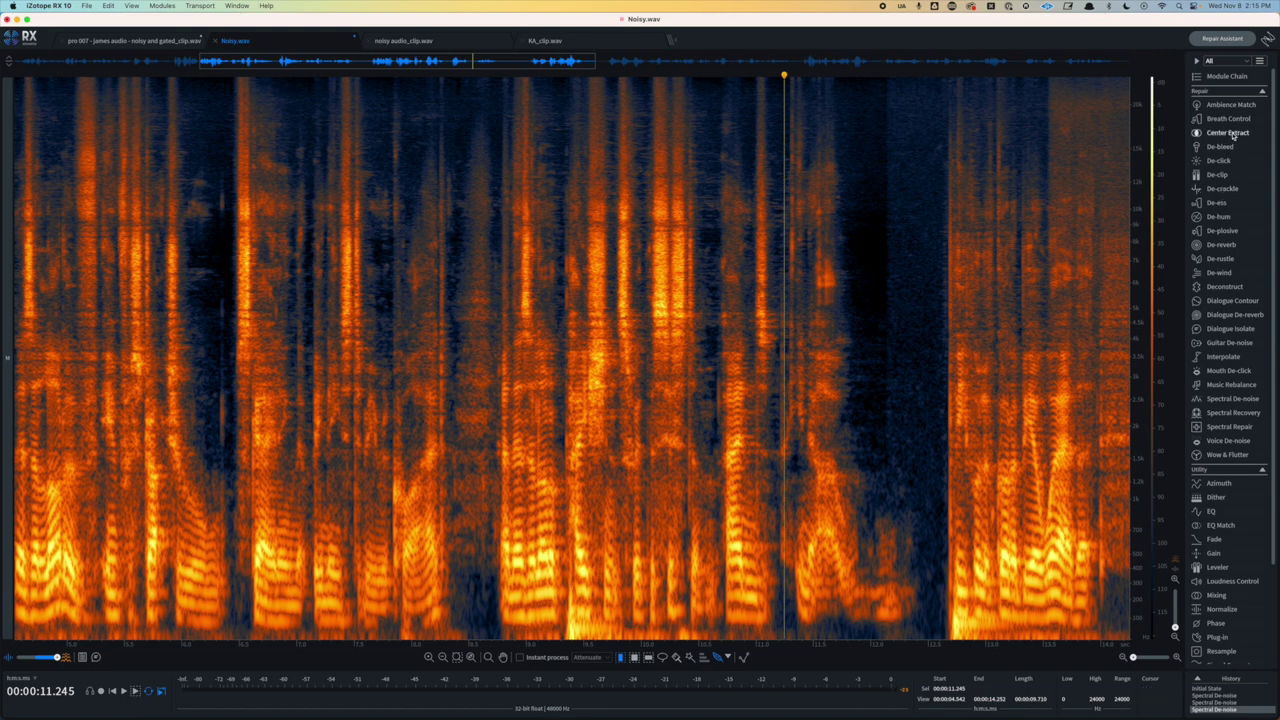
# - Load the _starting point male preset in De-plosive and render it over the whole clip
pyautogui.click(1222, 231)
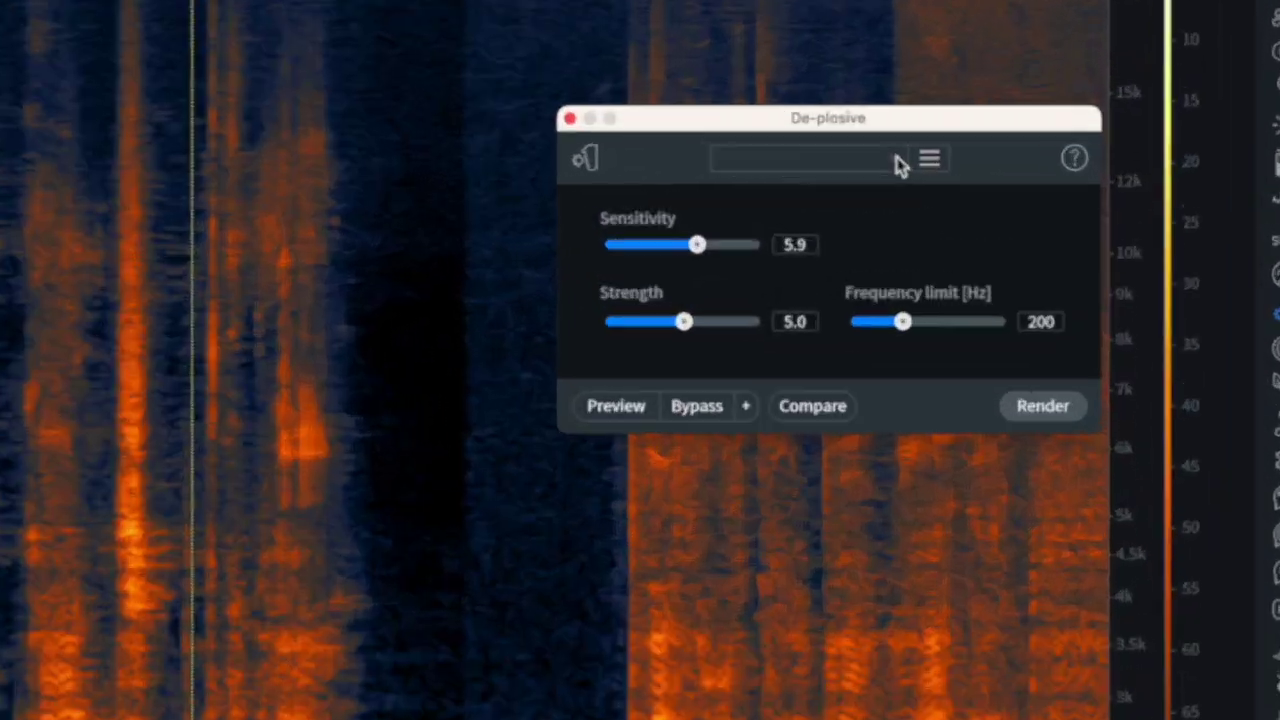
pyautogui.click(1047, 175)
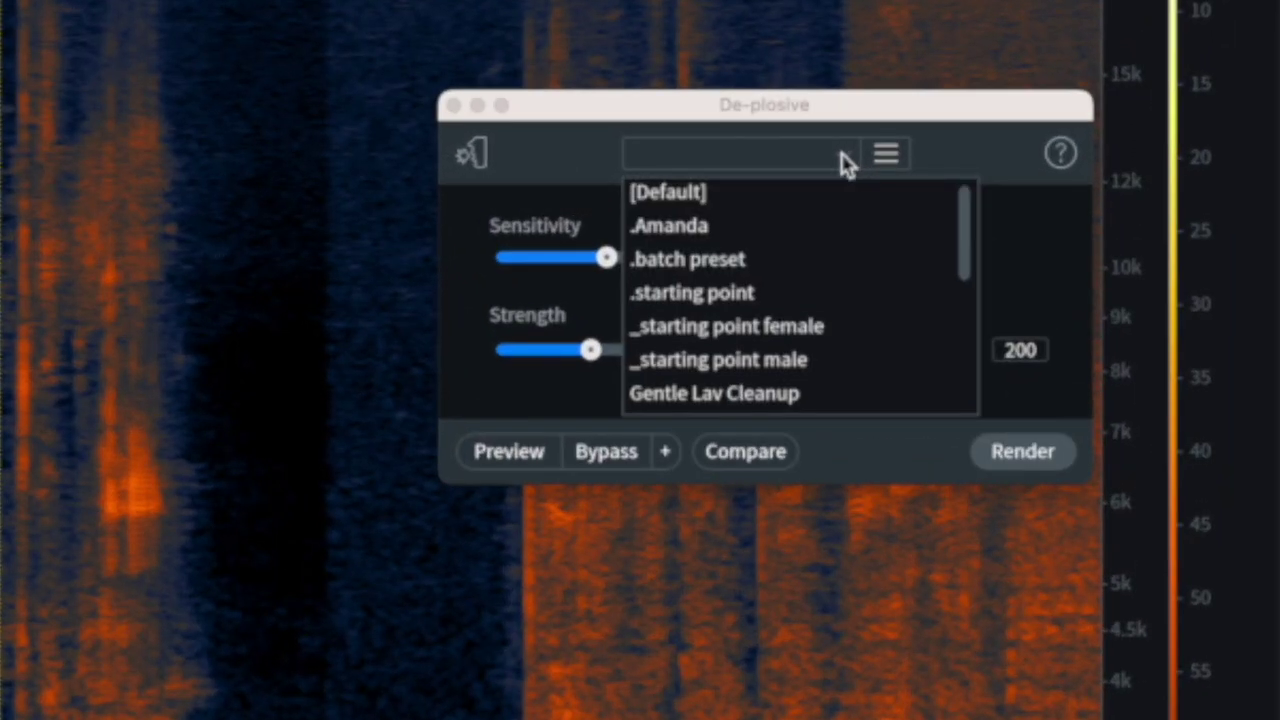
pyautogui.click(738, 360)
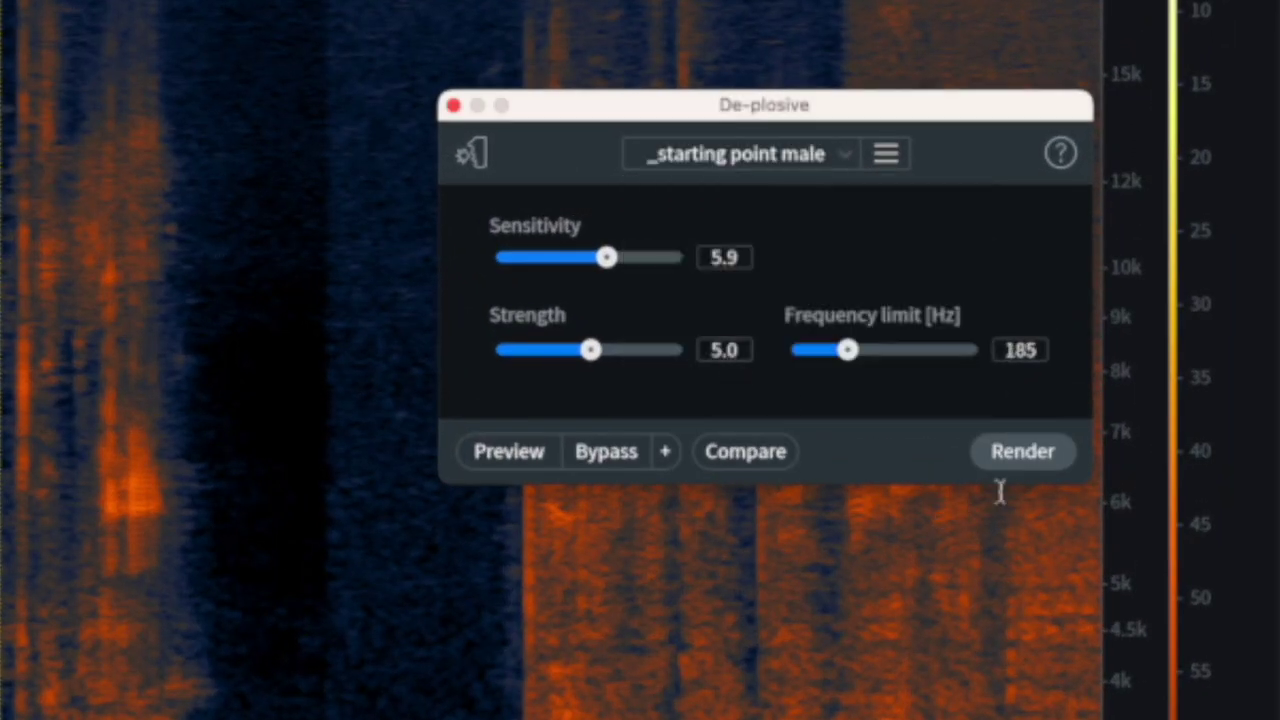
pyautogui.click(1040, 451)
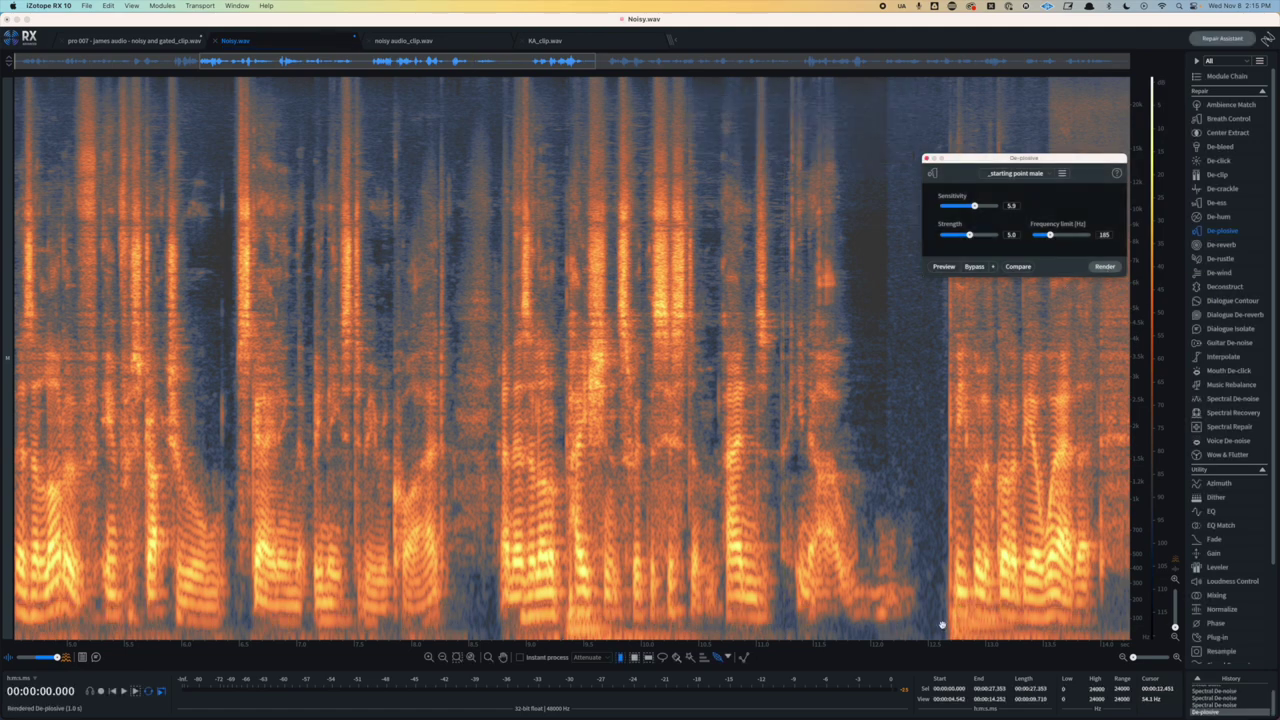
# - Play the de-plosived audio from about 8.8 s and again around 12.5 s
pyautogui.click(500, 632)
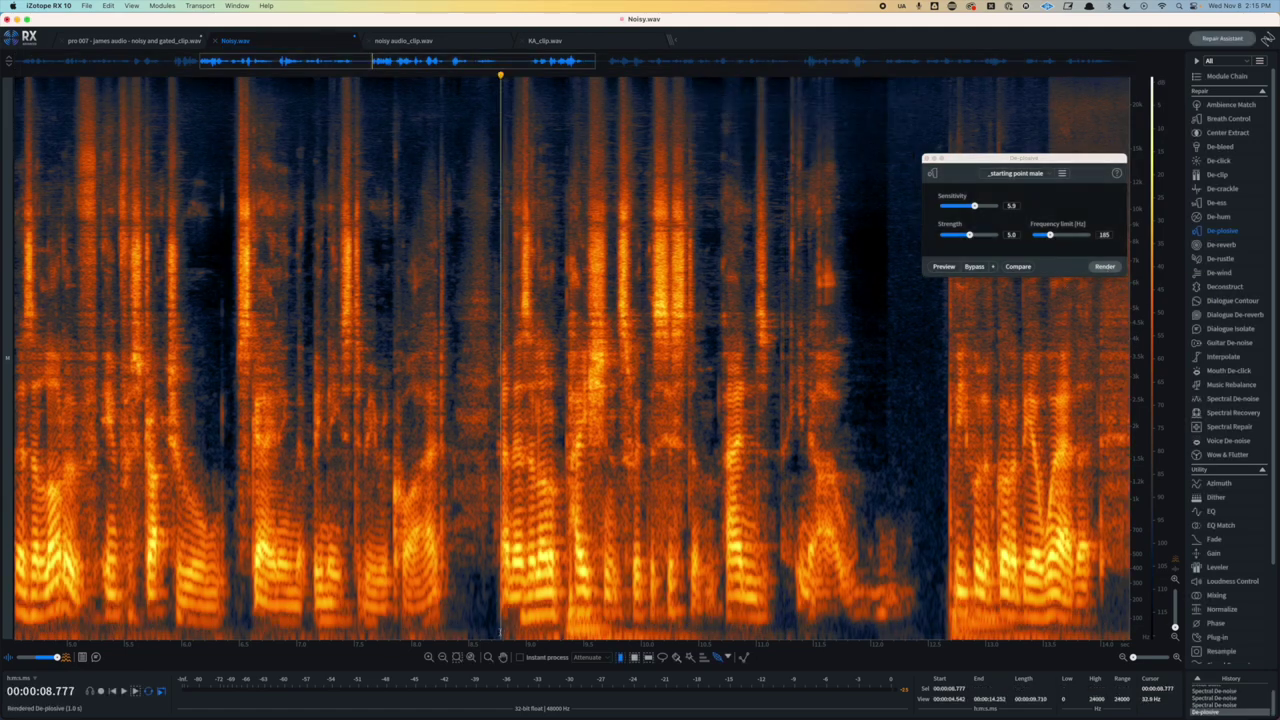
pyautogui.press('space')
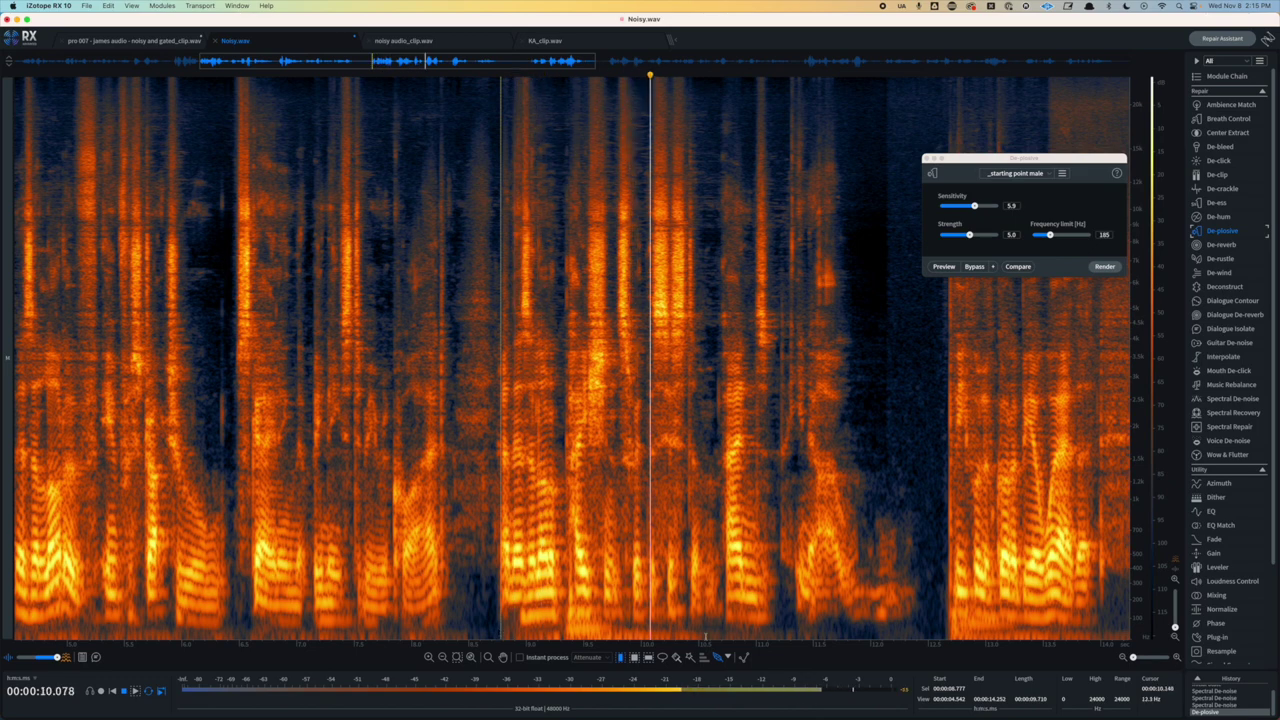
pyautogui.press('space')
pyautogui.press('space')
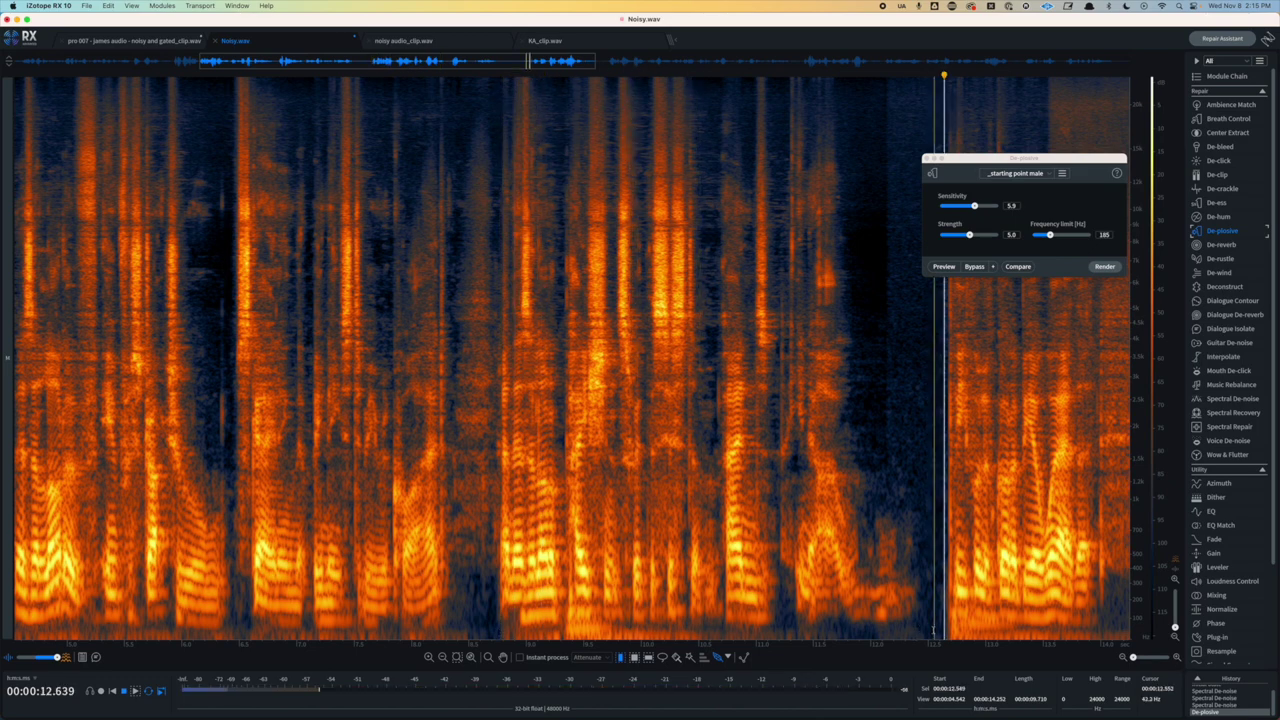
# - Undo the De-plosive pass and play the passage from about 8.7 s for comparison
pyautogui.press('super+z')
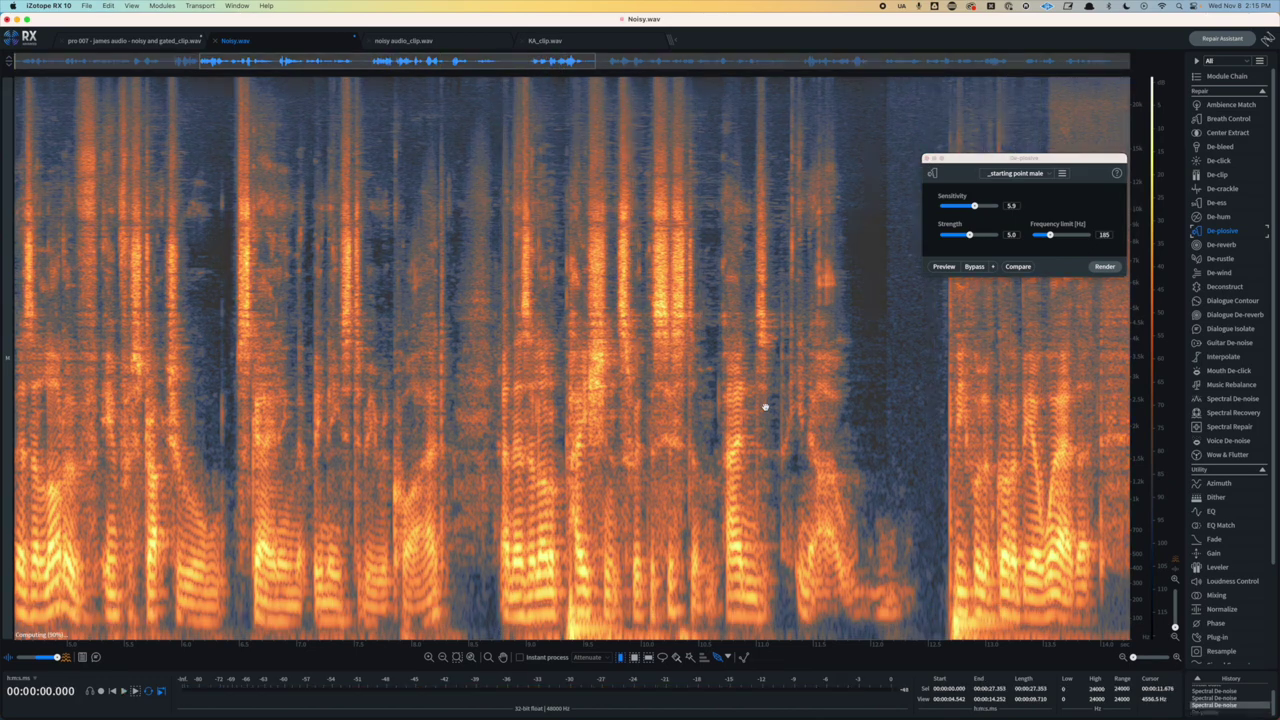
pyautogui.click(495, 621)
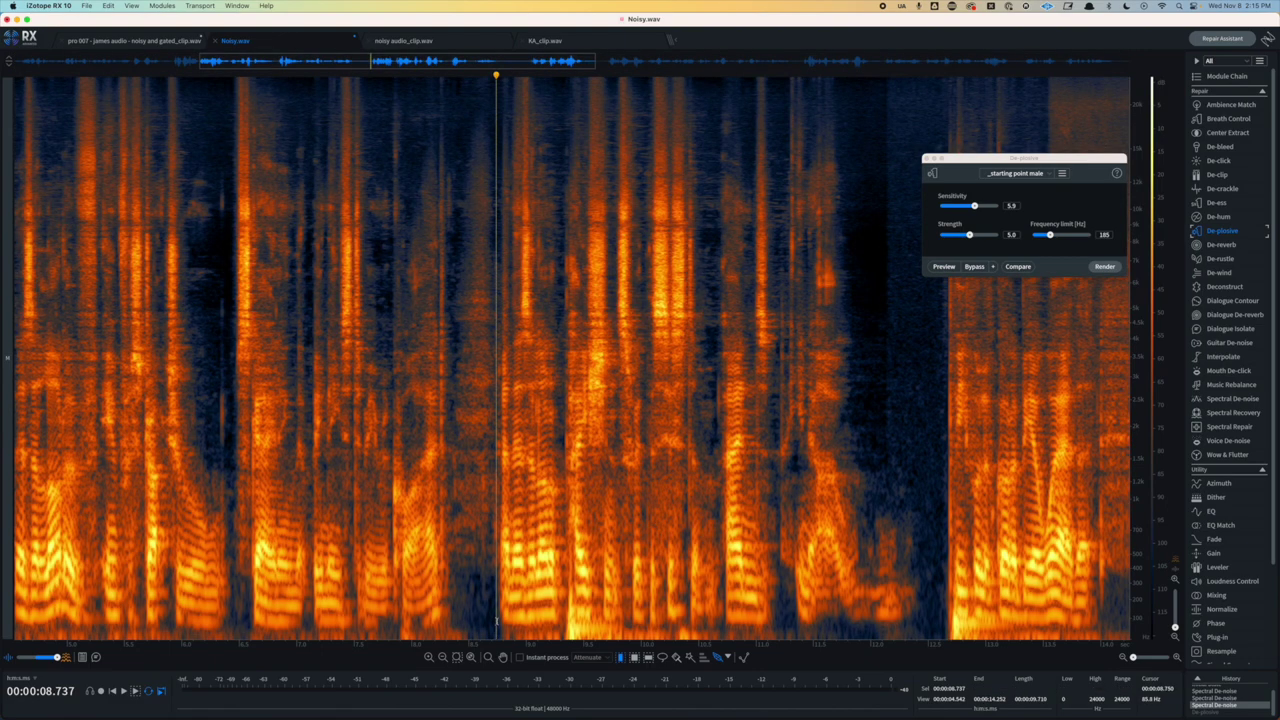
pyautogui.press('space')
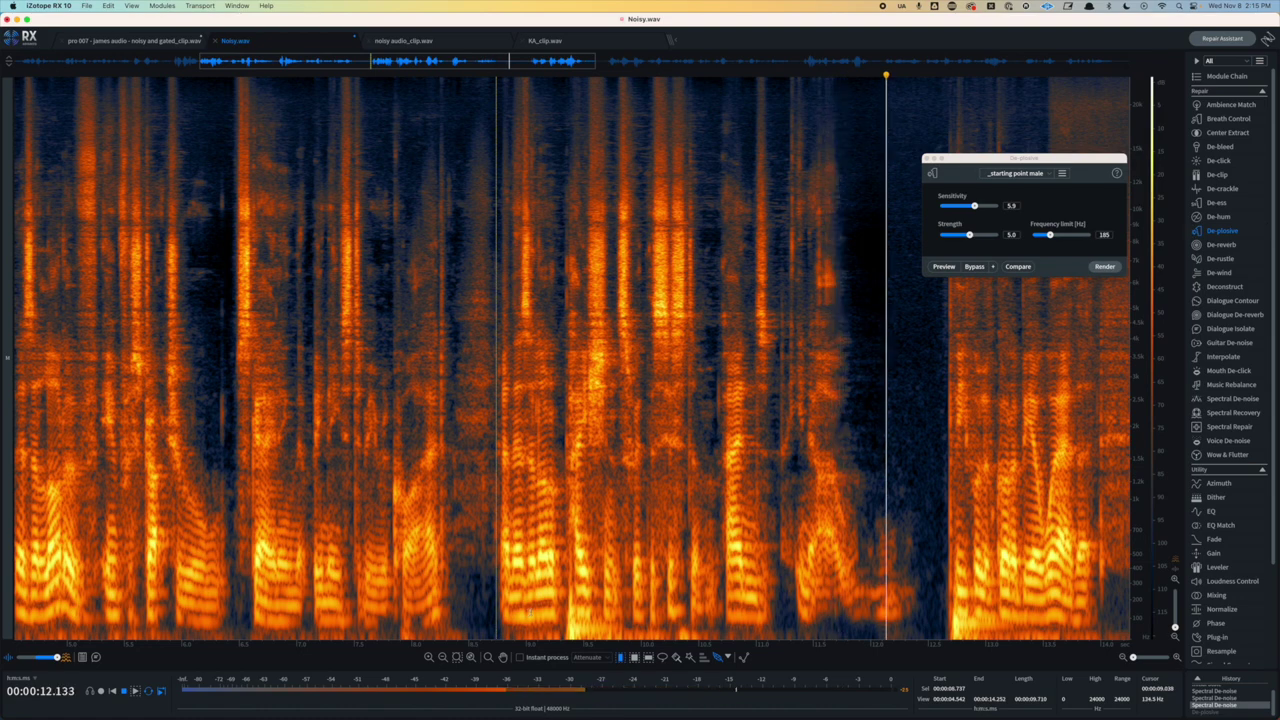
# - Render De-plosive with the .starting point preset and play the result from about 8.8 s and about 3.6 s
pyautogui.press('super+shift+z')
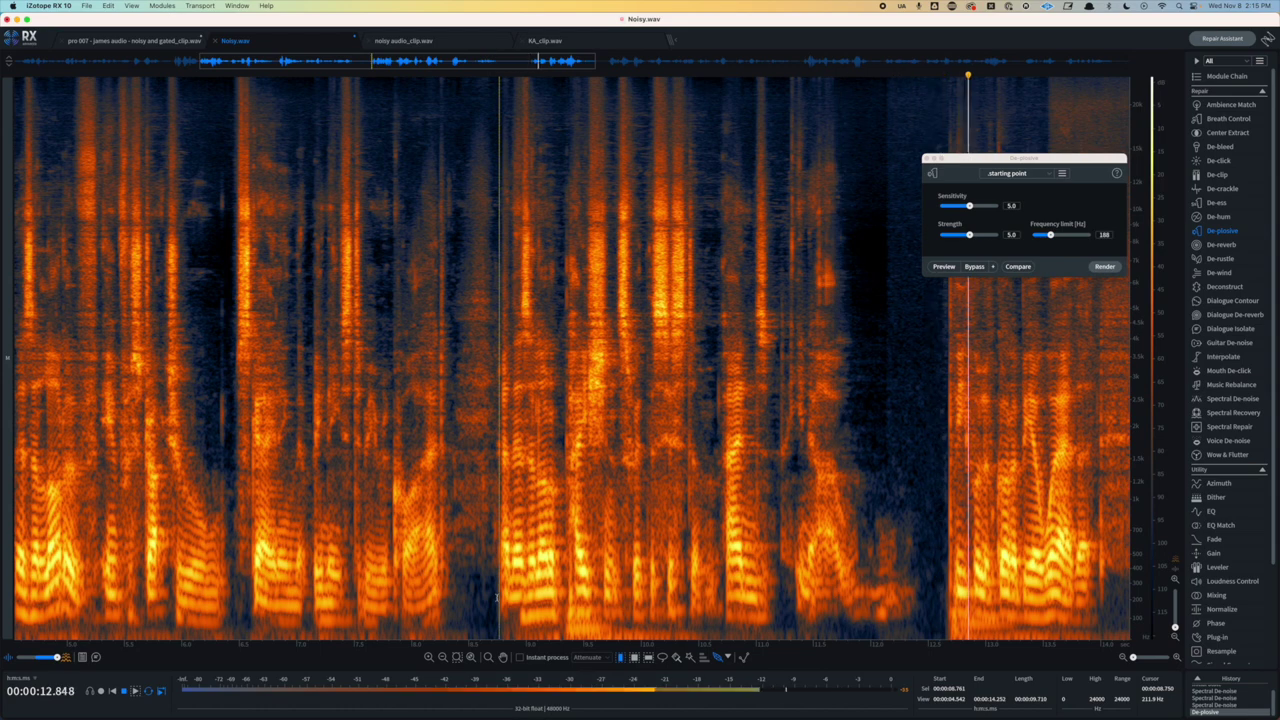
pyautogui.press('space')
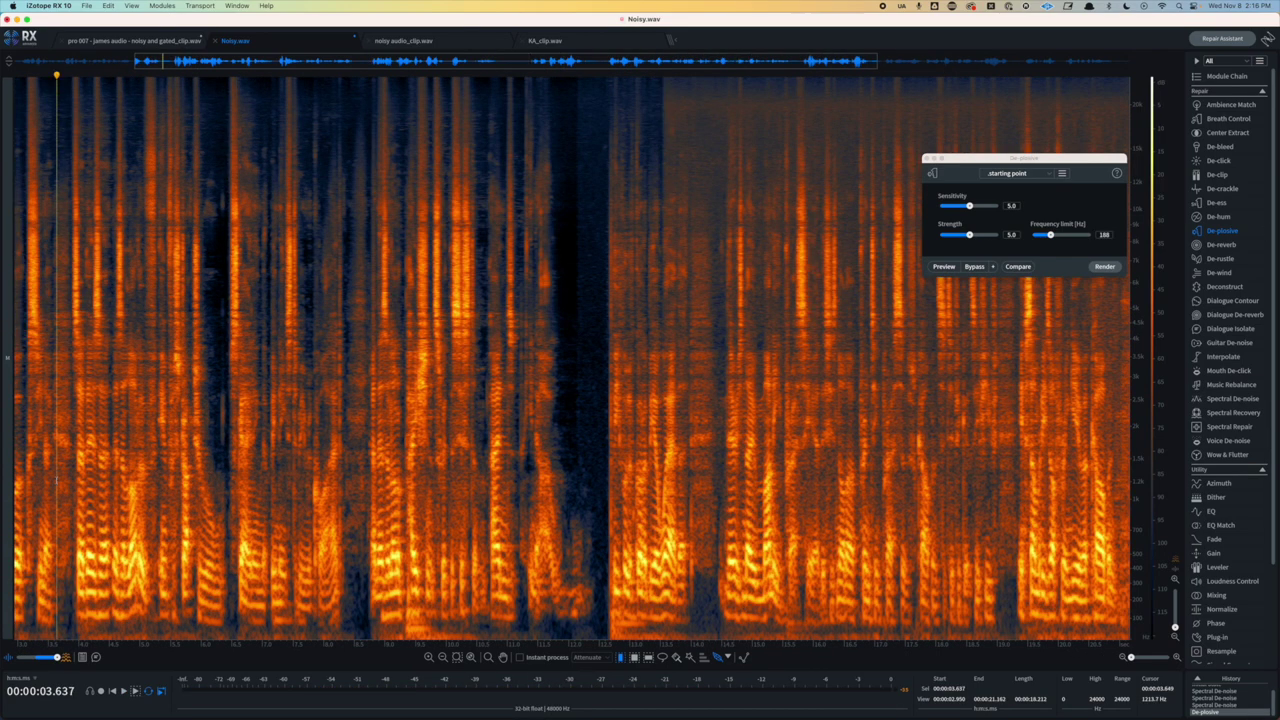
pyautogui.press('space')
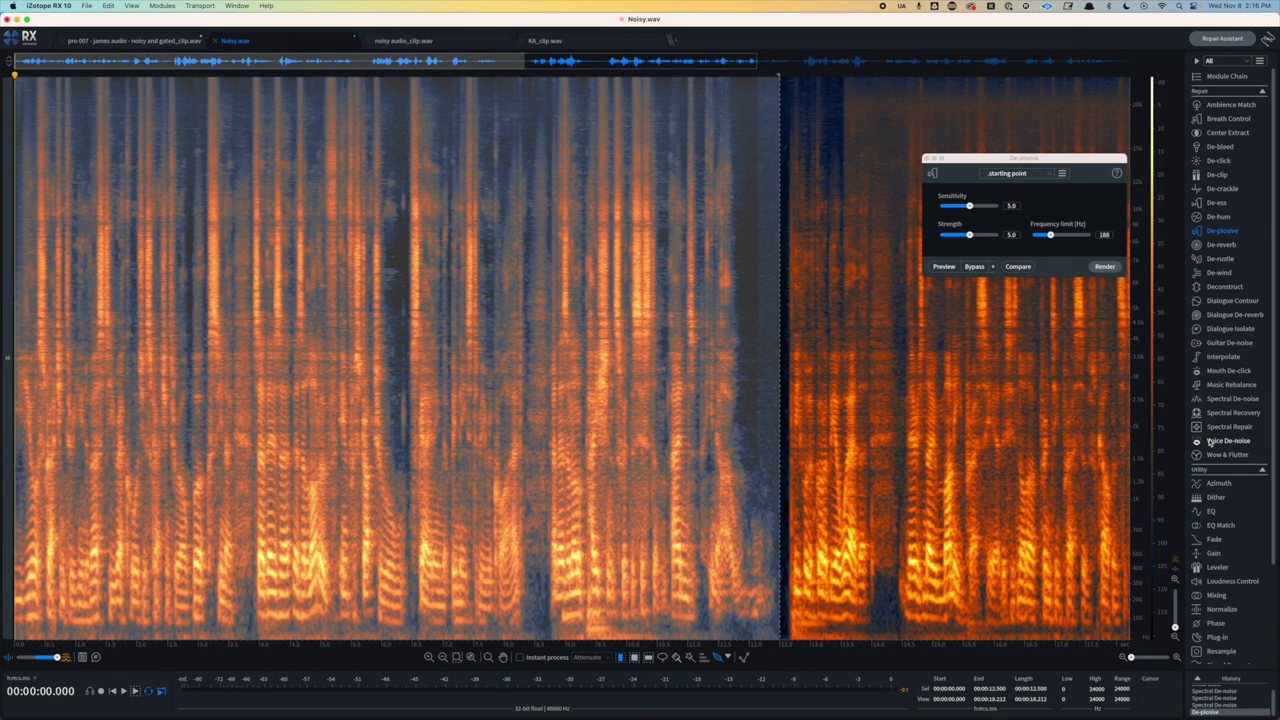
# - Load the _starting point preset in Dialogue De-reverb and render it on the clip's first 12.5 s
pyautogui.click(1218, 316)
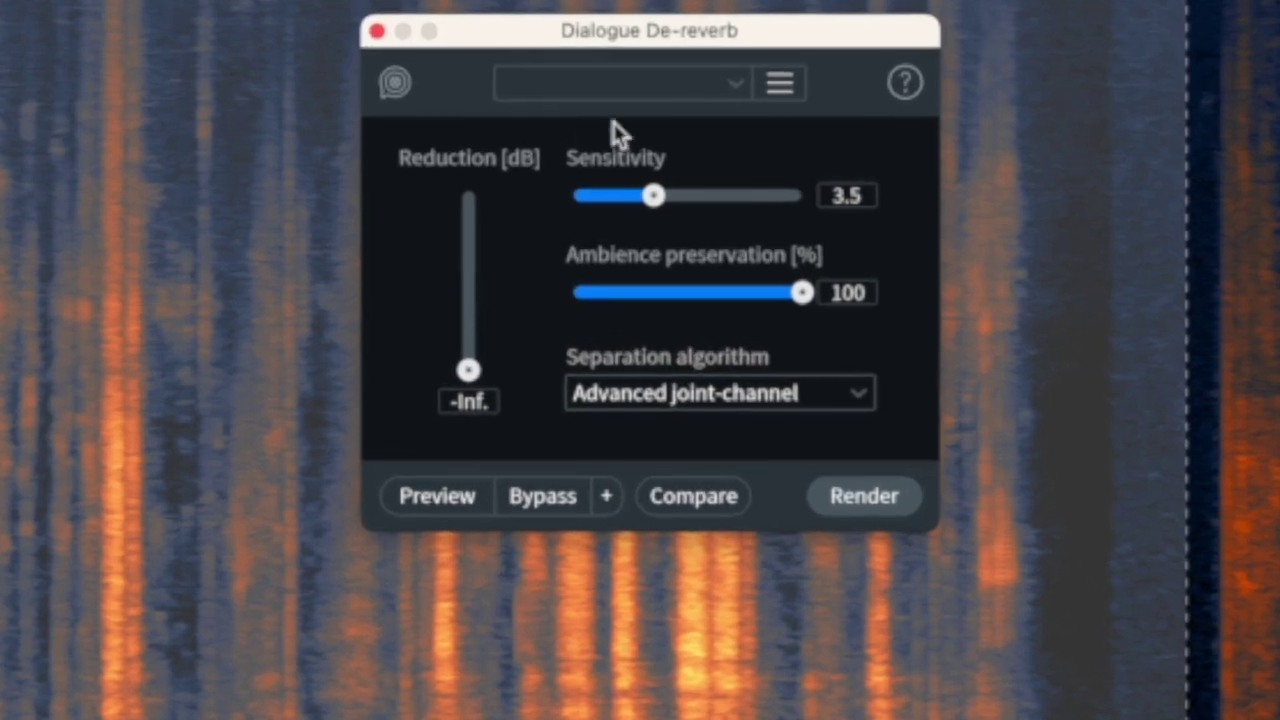
pyautogui.click(650, 142)
pyautogui.click(588, 168)
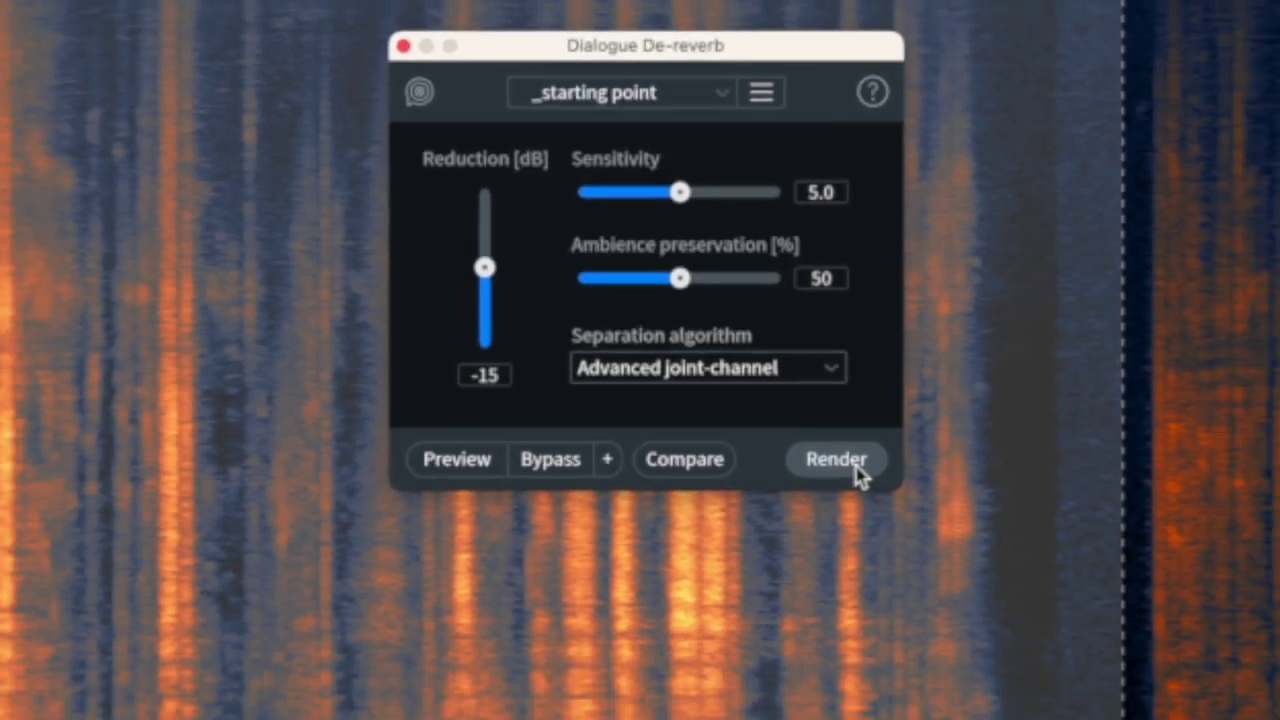
pyautogui.click(888, 510)
# - Play the de-reverbed dialogue twice from the beginning of the clip
pyautogui.click(25, 462)
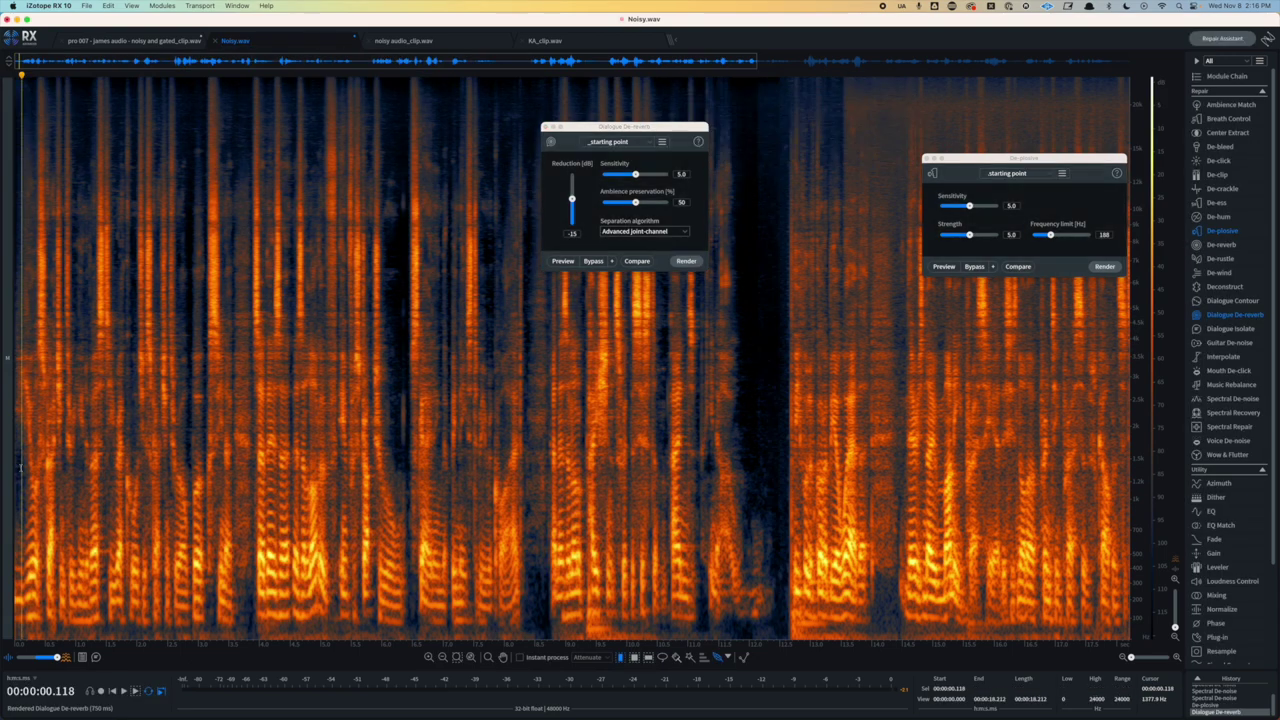
pyautogui.press('space')
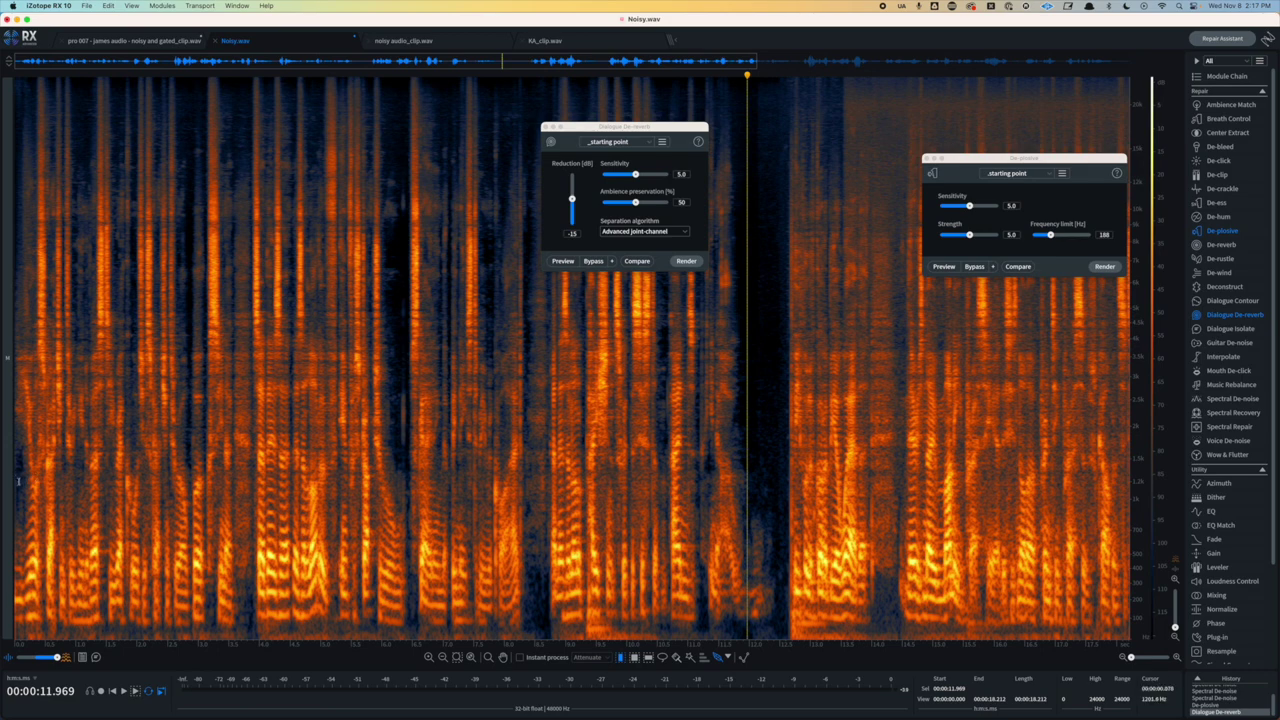
pyautogui.click(18, 481)
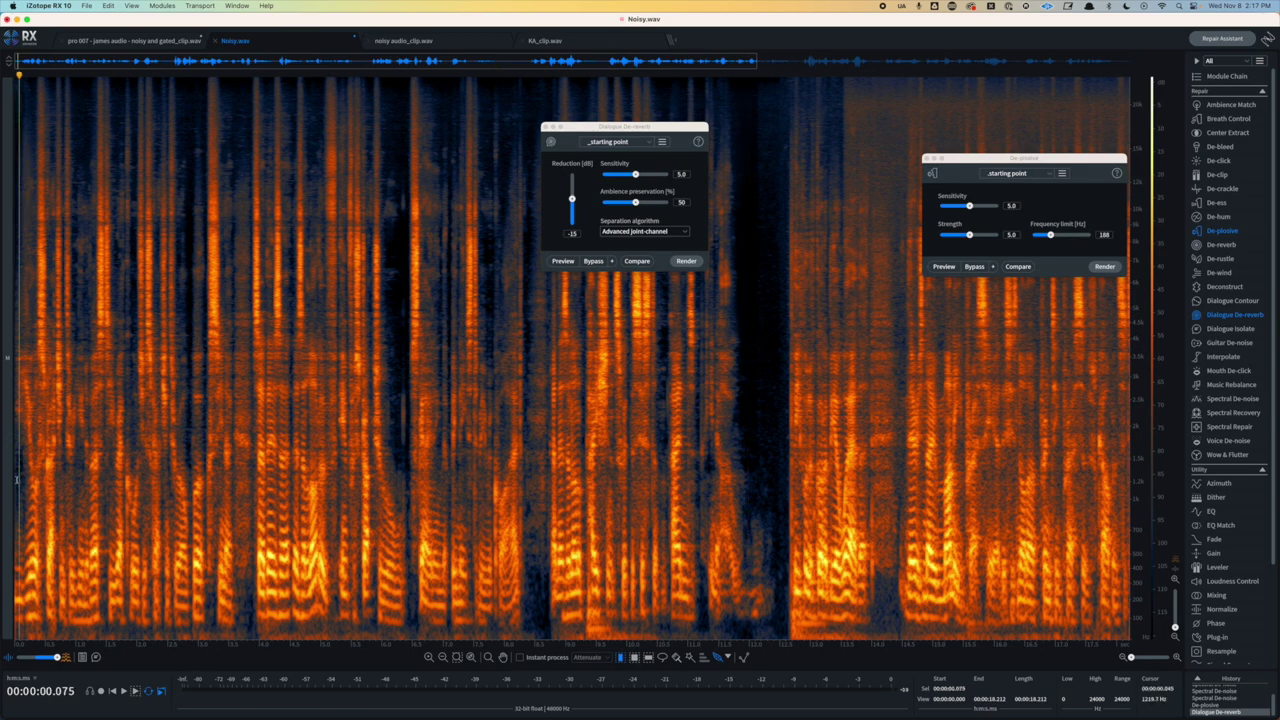
pyautogui.press('space')
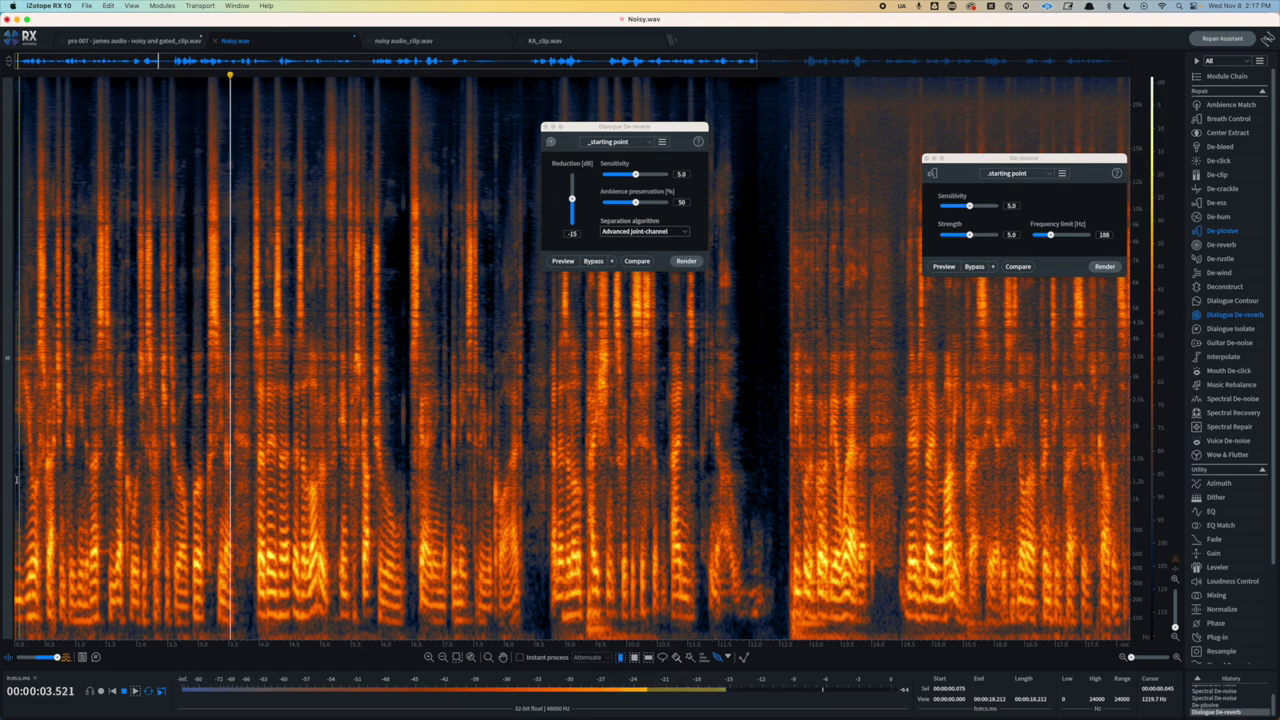
# - Undo all processing back to the initial state and play the original audio from the start for comparison
pyautogui.press('super+z')
pyautogui.press('super+z')
pyautogui.press('super+z')
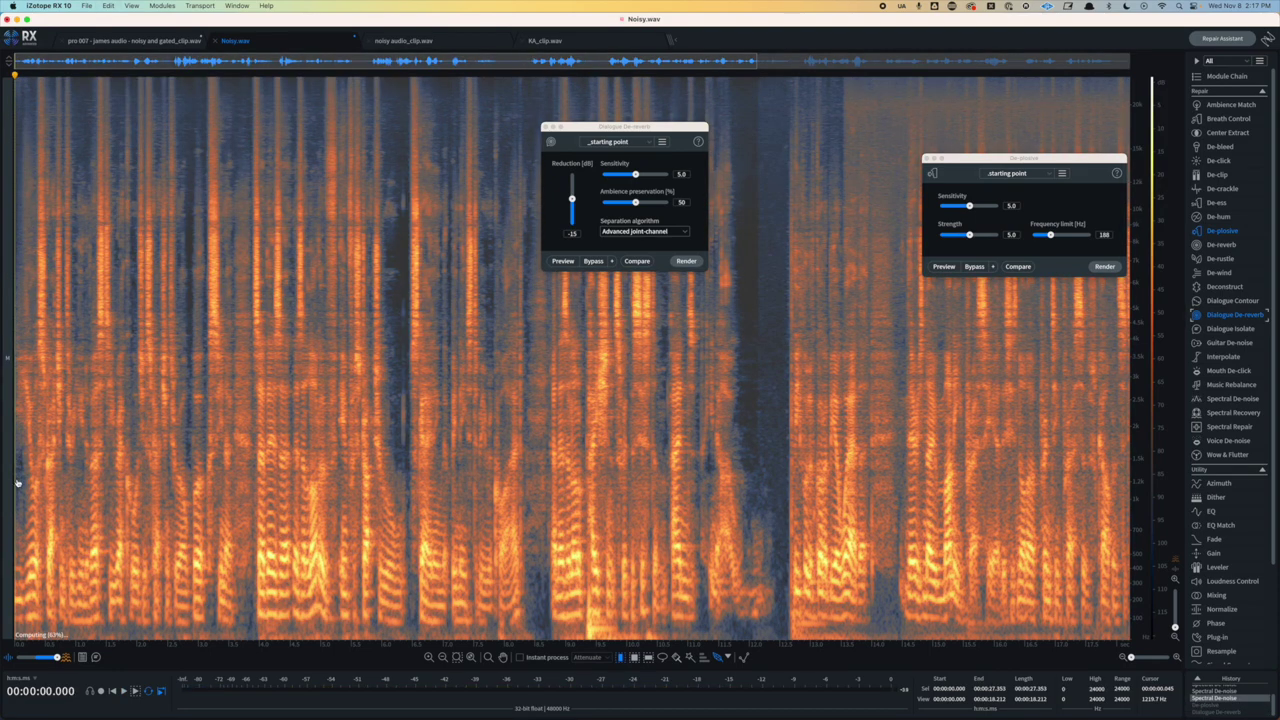
pyautogui.press('super+z')
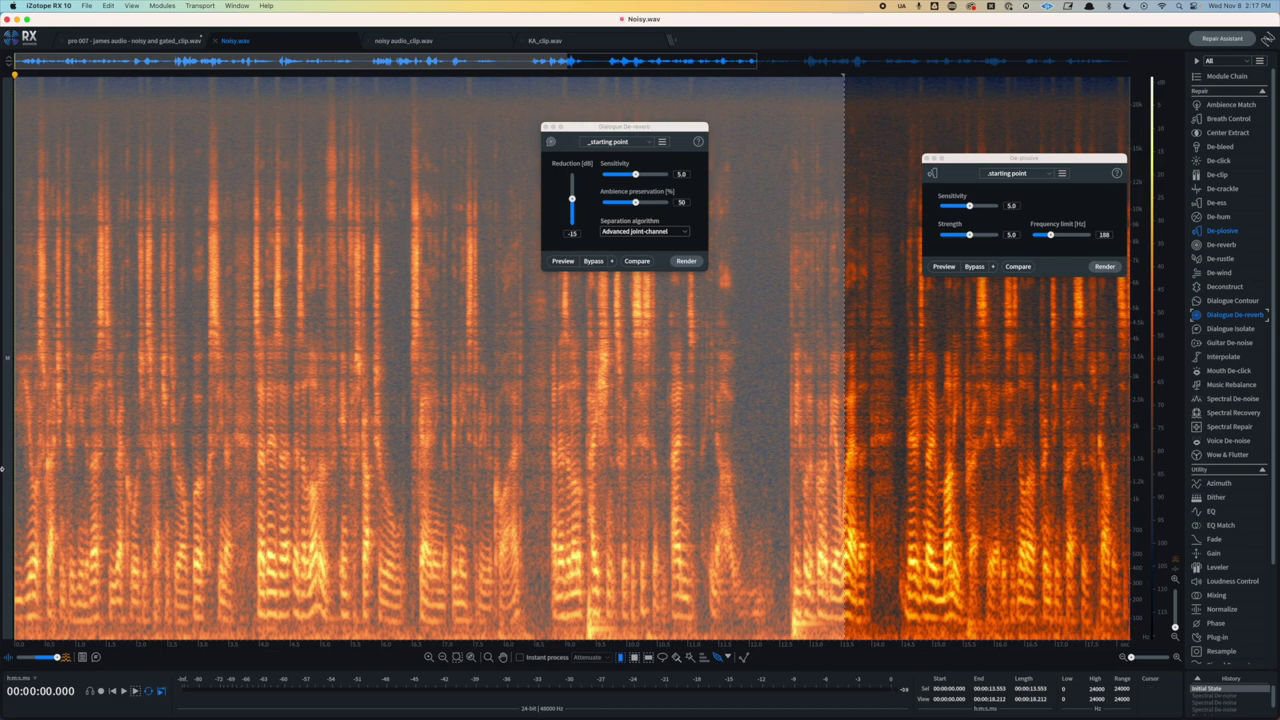
pyautogui.click(19, 464)
pyautogui.press('space')
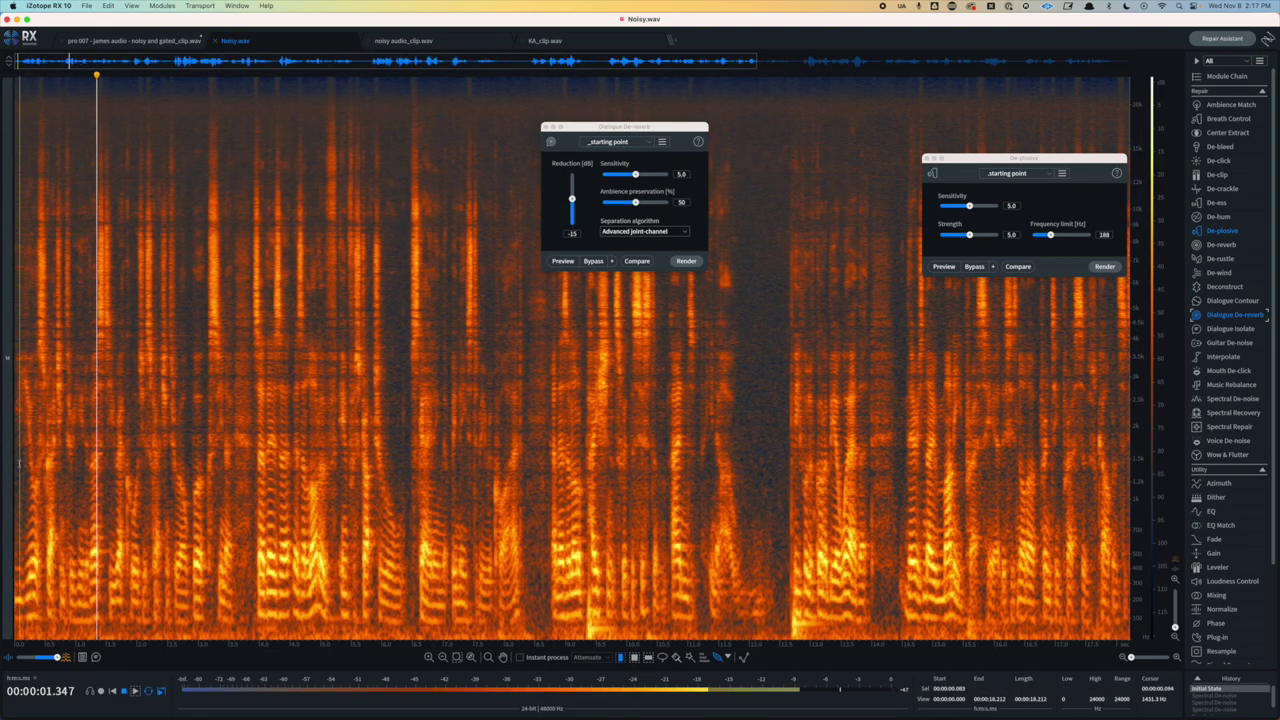
# - Redo the processing stages of Noisy.wav up to Dialogue De-reverb during playback, then stop playback
pyautogui.press('super+shift+z')
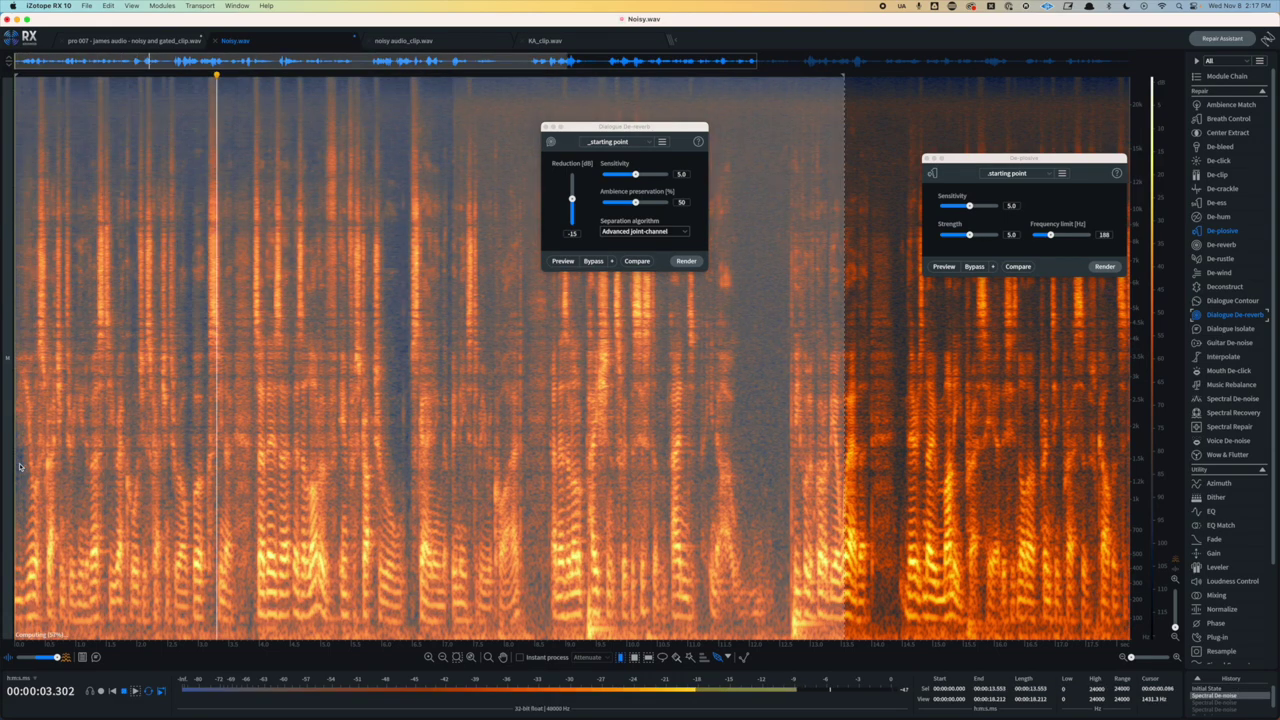
pyautogui.press('super+shift+z')
pyautogui.press('super+shift+z')
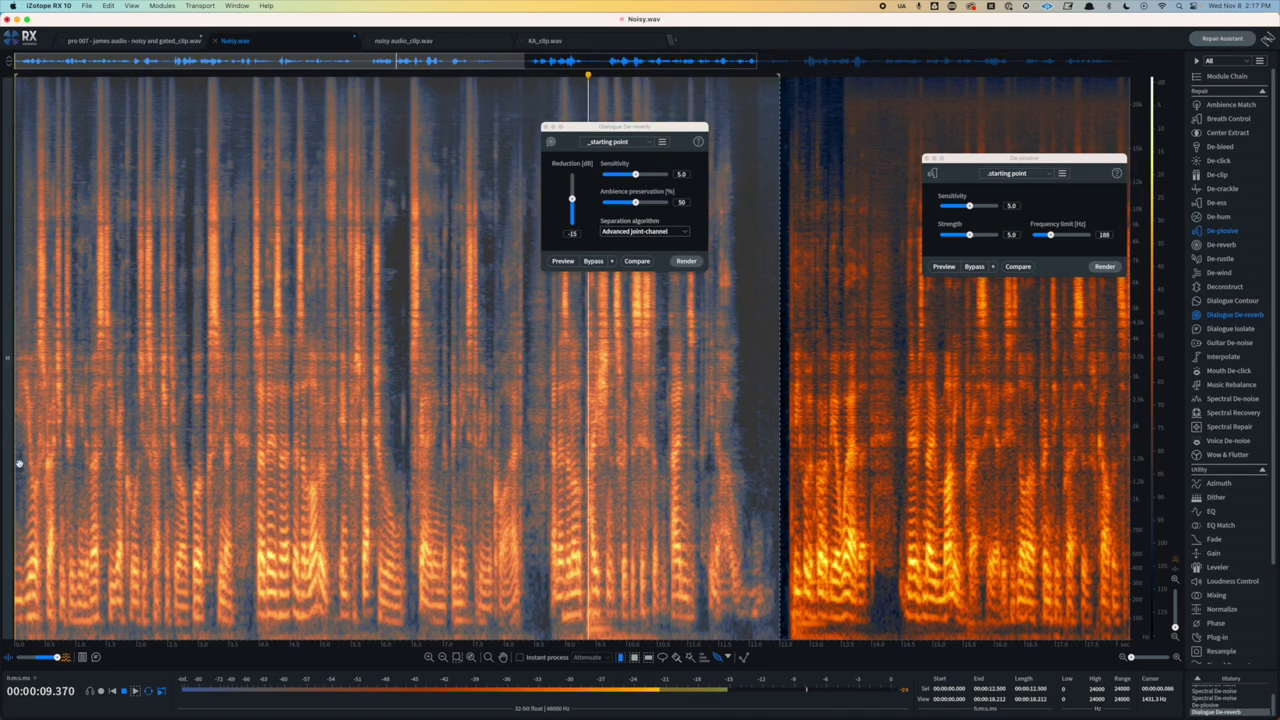
pyautogui.press('space')
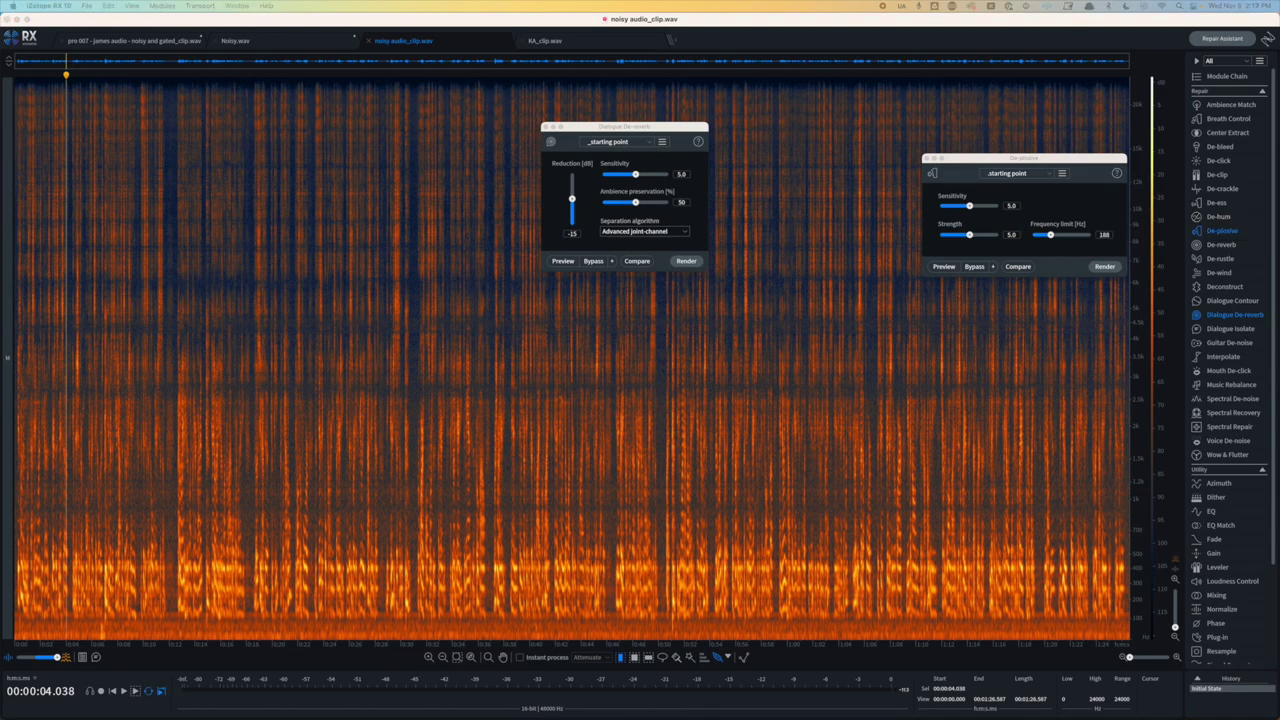
# - Check the waveform statistics of noisy audio_clip.wav and close them
pyautogui.moveTo(1071, 475); pyautogui.dragTo(1043, 473)
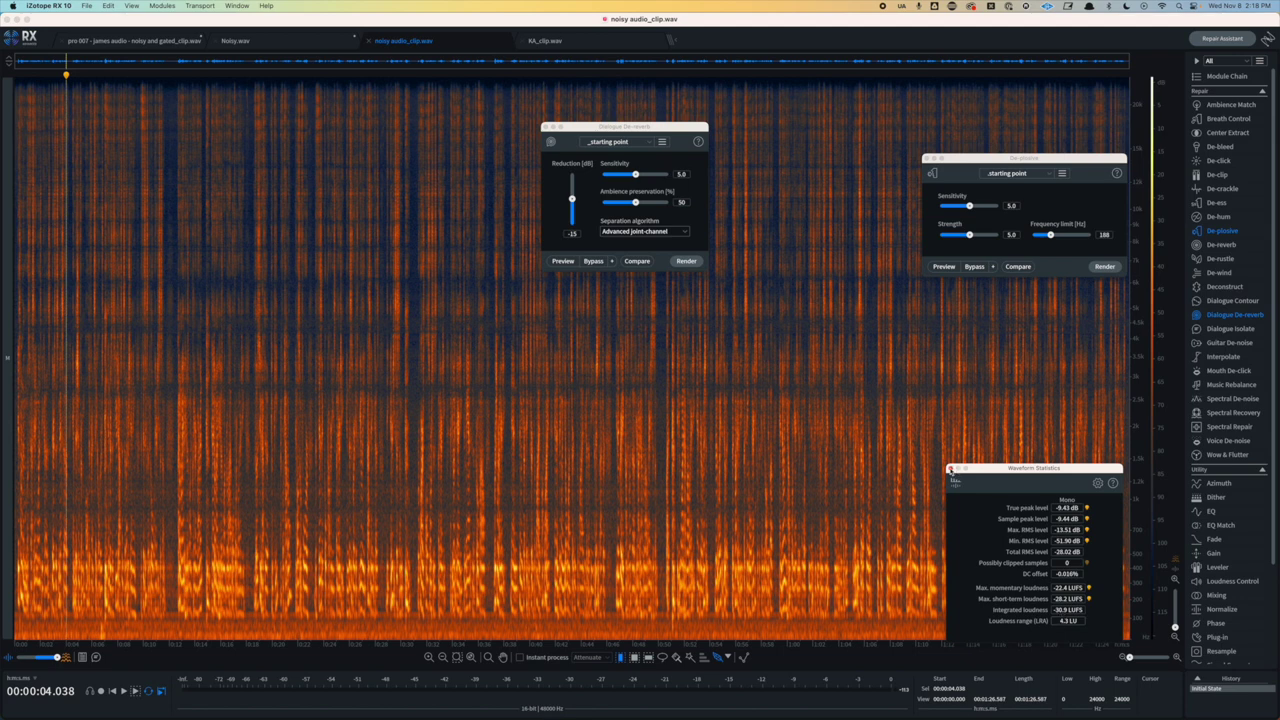
pyautogui.click(950, 468)
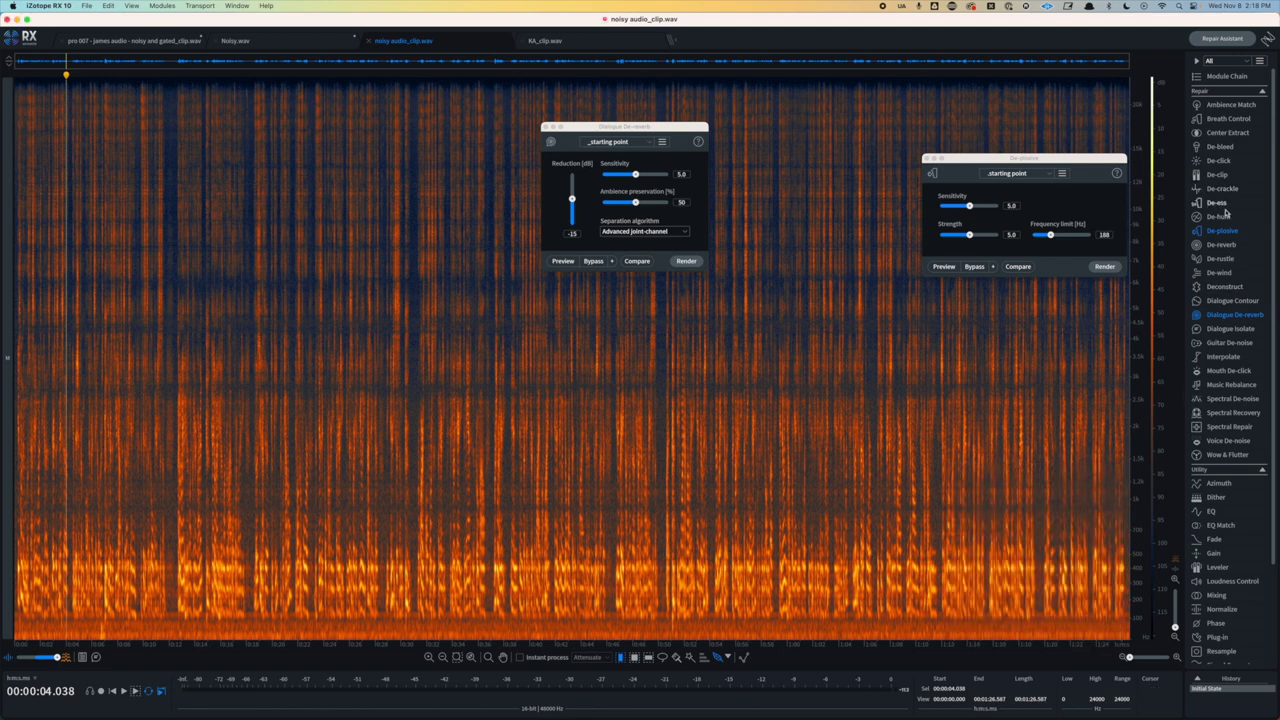
# - Render a 5 dB Gain on noisy audio_clip.wav and play the result from about 9.8 s
pyautogui.click(1213, 553)
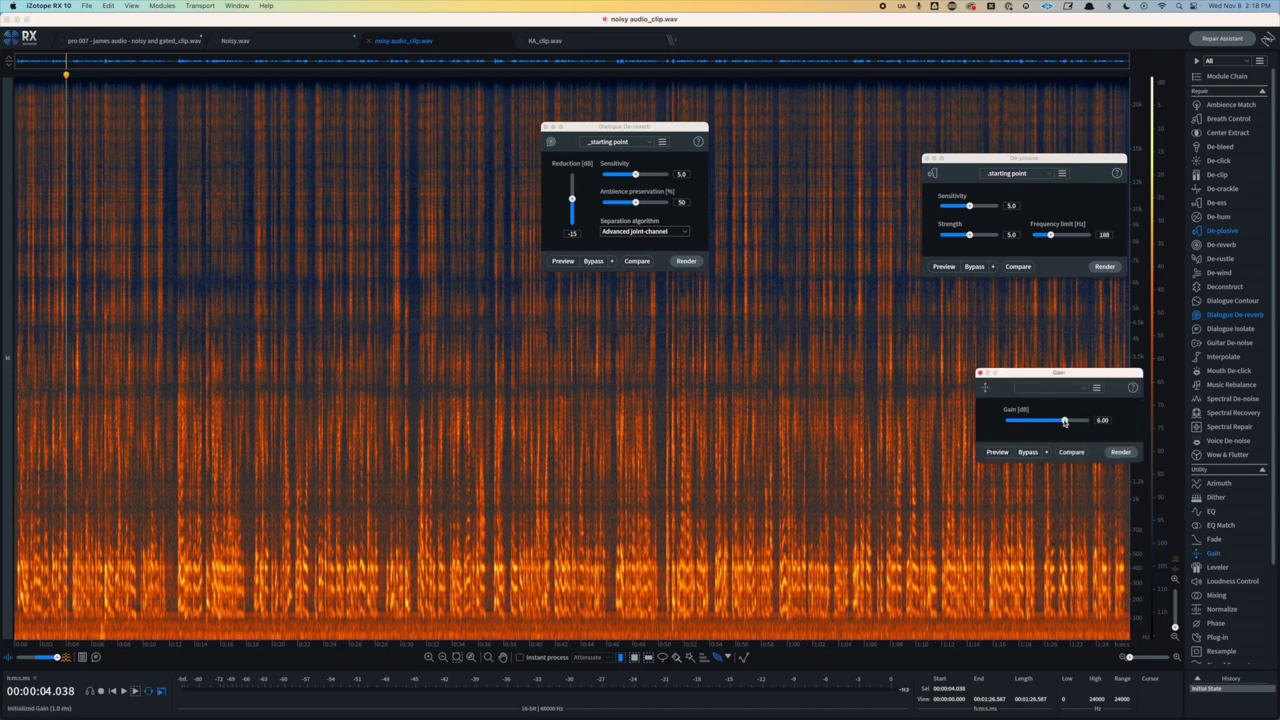
pyautogui.click(1120, 452)
pyautogui.click(138, 502)
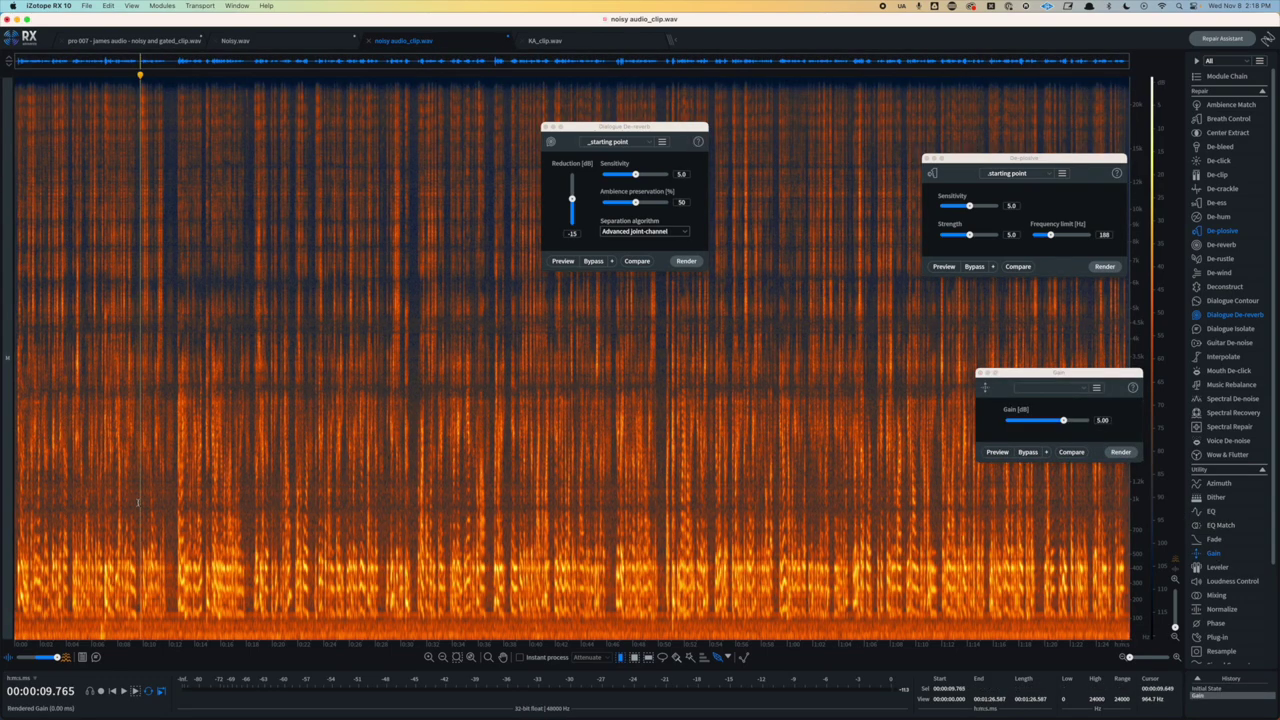
pyautogui.press('space')
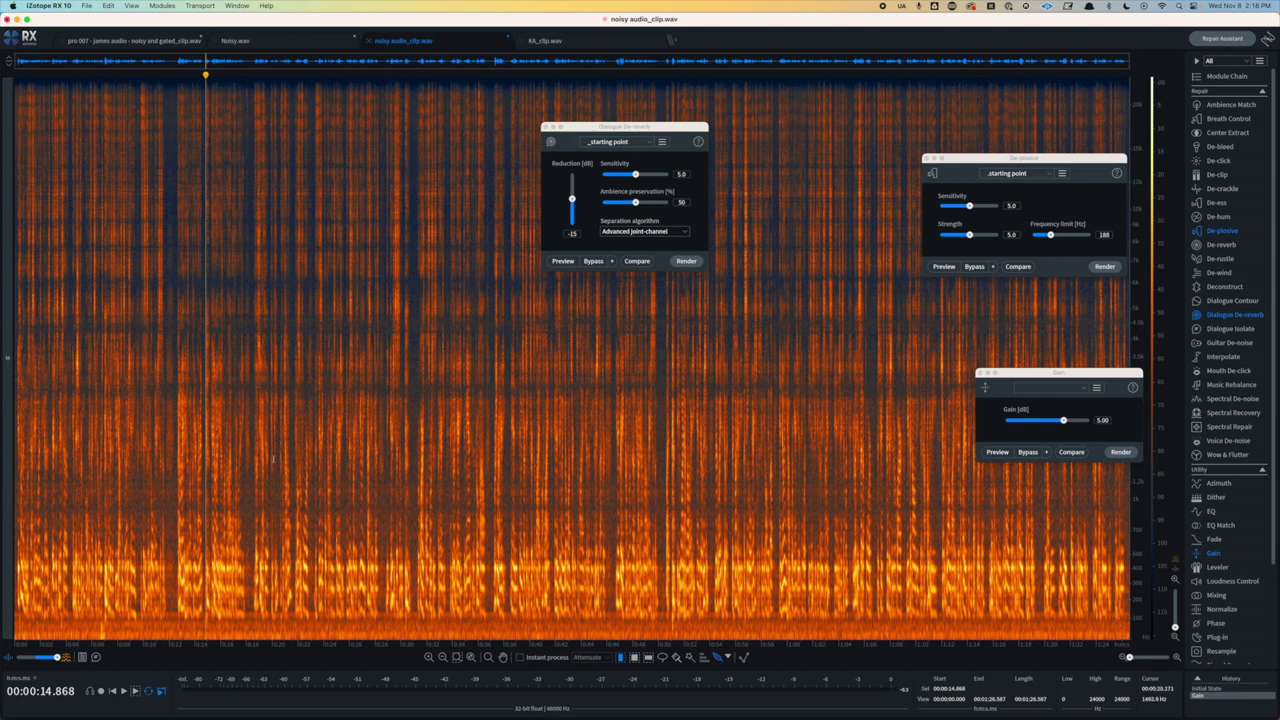
# - Learn a Spectral De-noise profile from the speech pauses at about 46.4 s and 50 s, and set the noisy reduction to 14.2
pyautogui.scroll(5, 637, 432)
pyautogui.moveTo(637, 434); pyautogui.dragTo(659, 433)
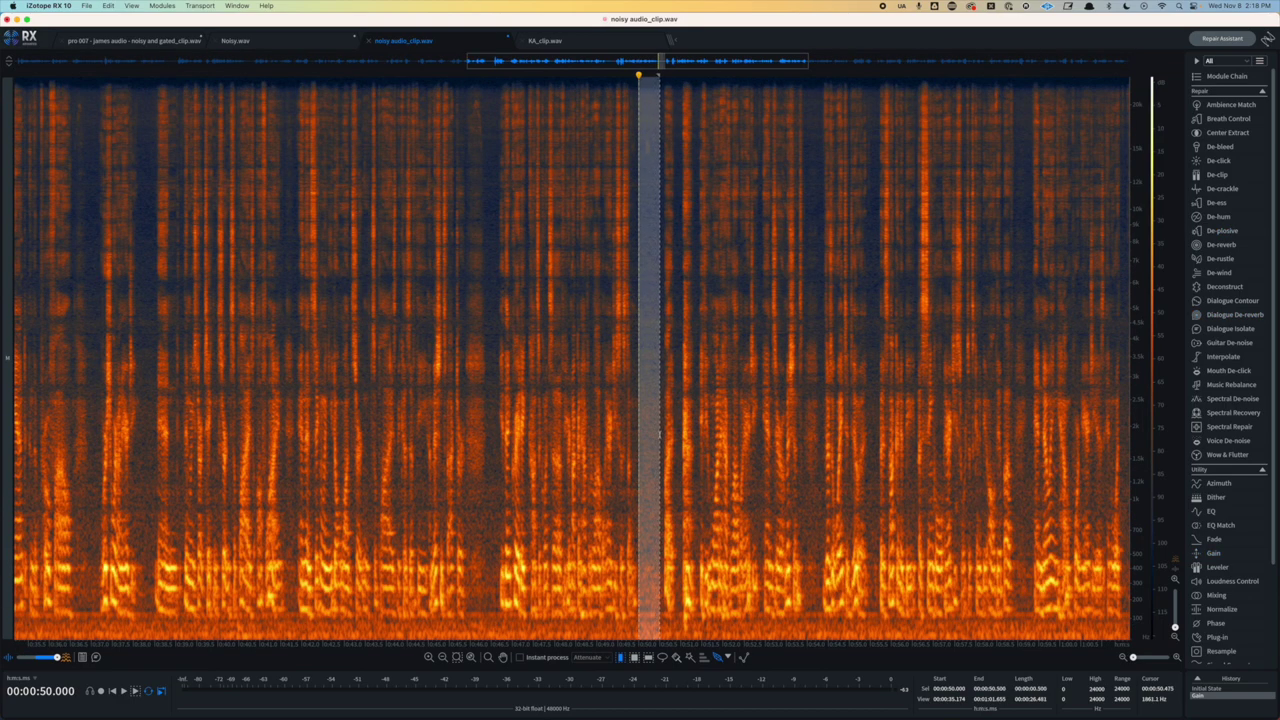
pyautogui.click(487, 451)
pyautogui.click(1232, 398)
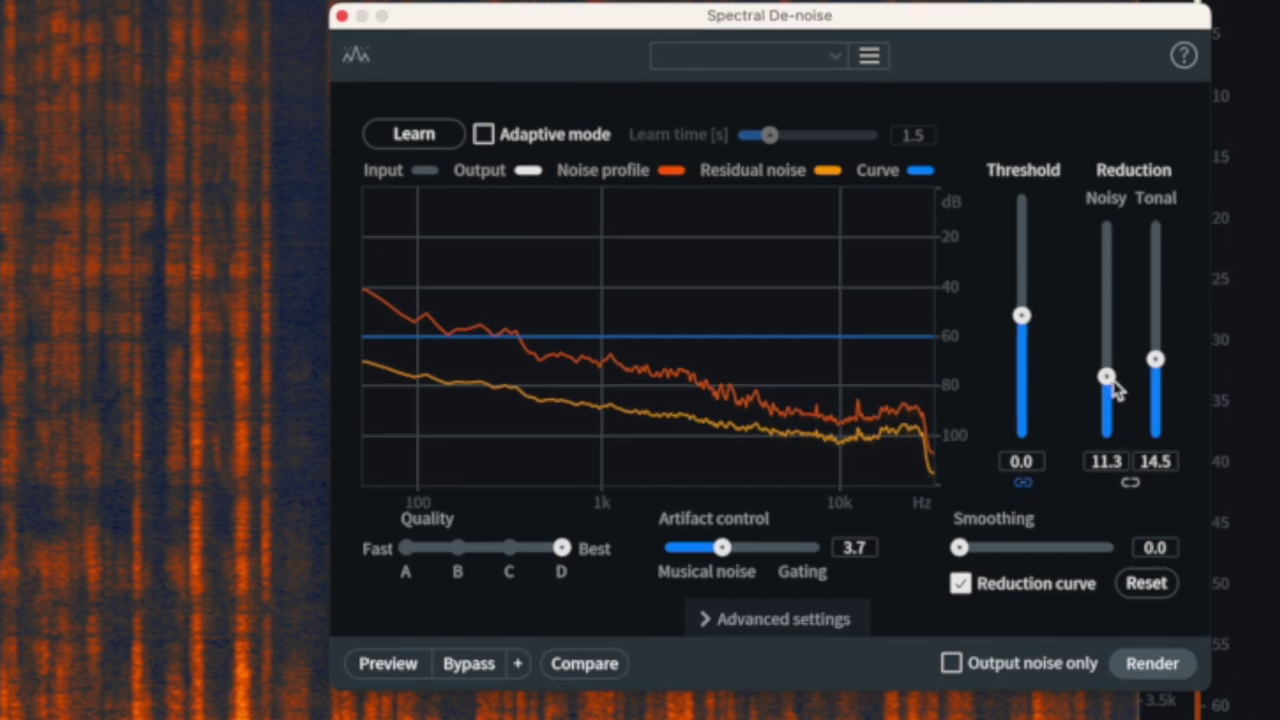
pyautogui.moveTo(1114, 385); pyautogui.dragTo(1114, 369)
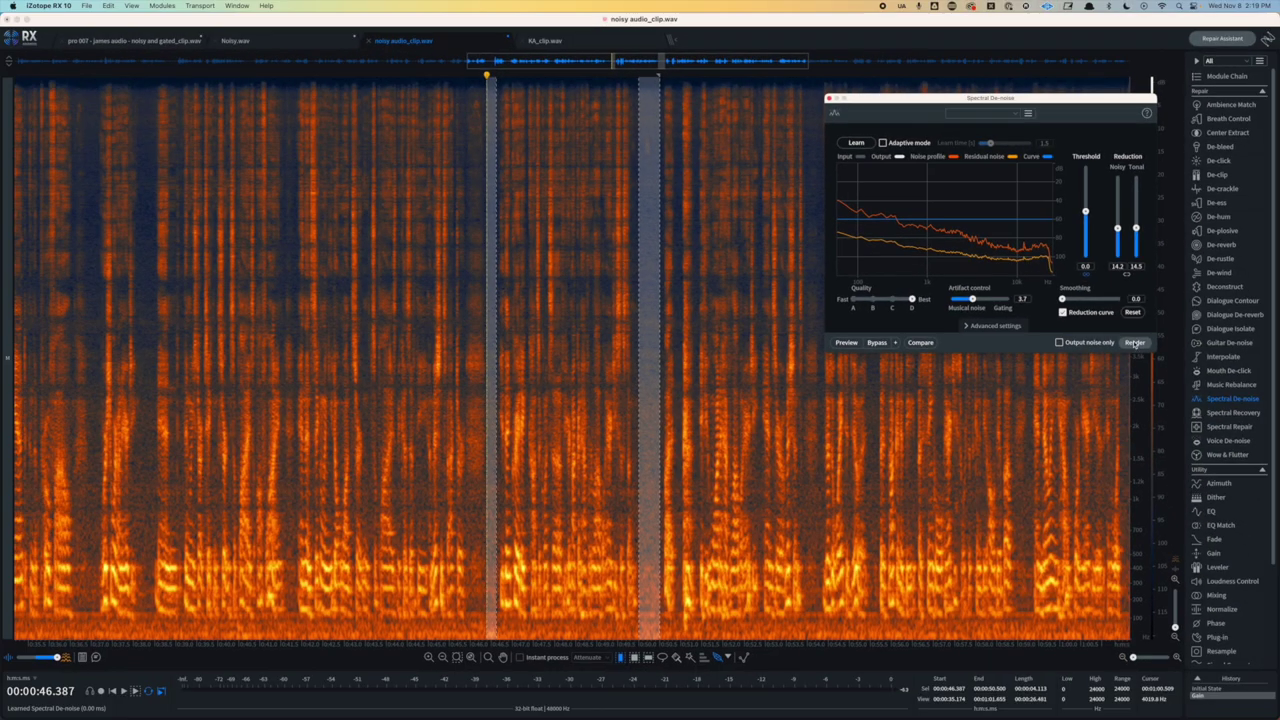
# - Render Spectral De-noise on the first 12.6 s of noisy audio_clip.wav and play the result from the start
pyautogui.moveTo(672, 391); pyautogui.dragTo(2, 418)
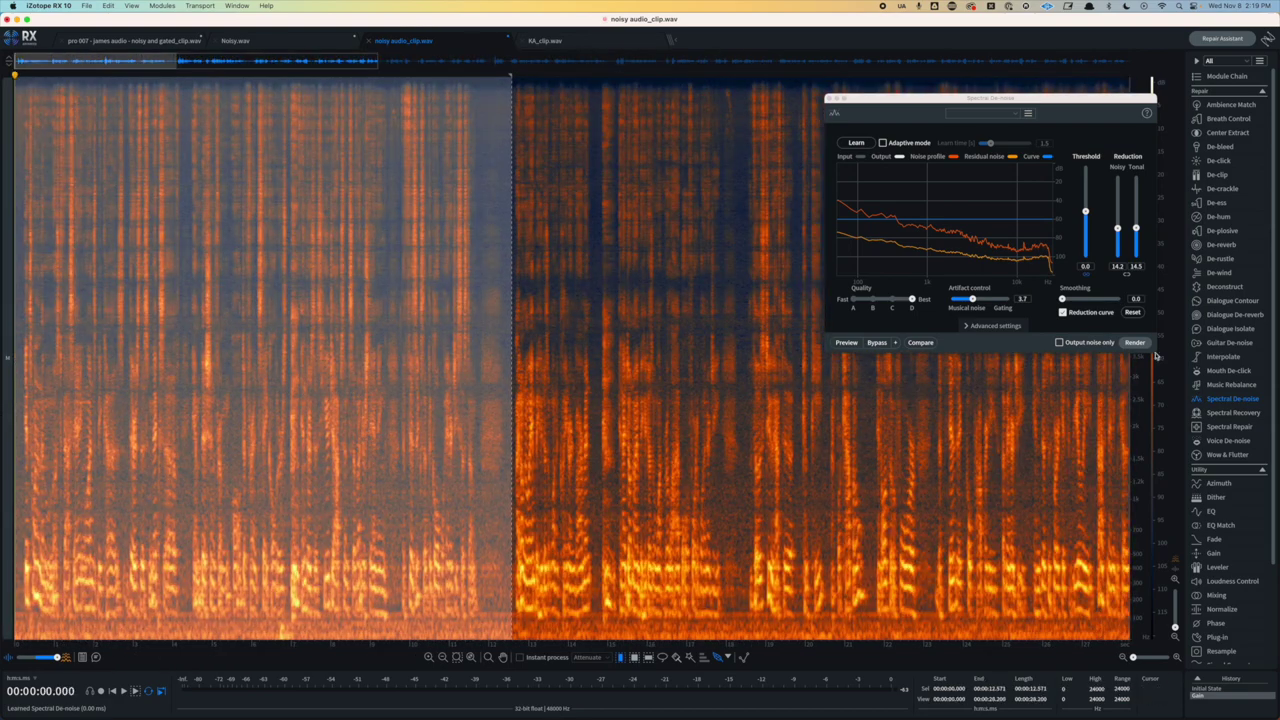
pyautogui.click(1137, 344)
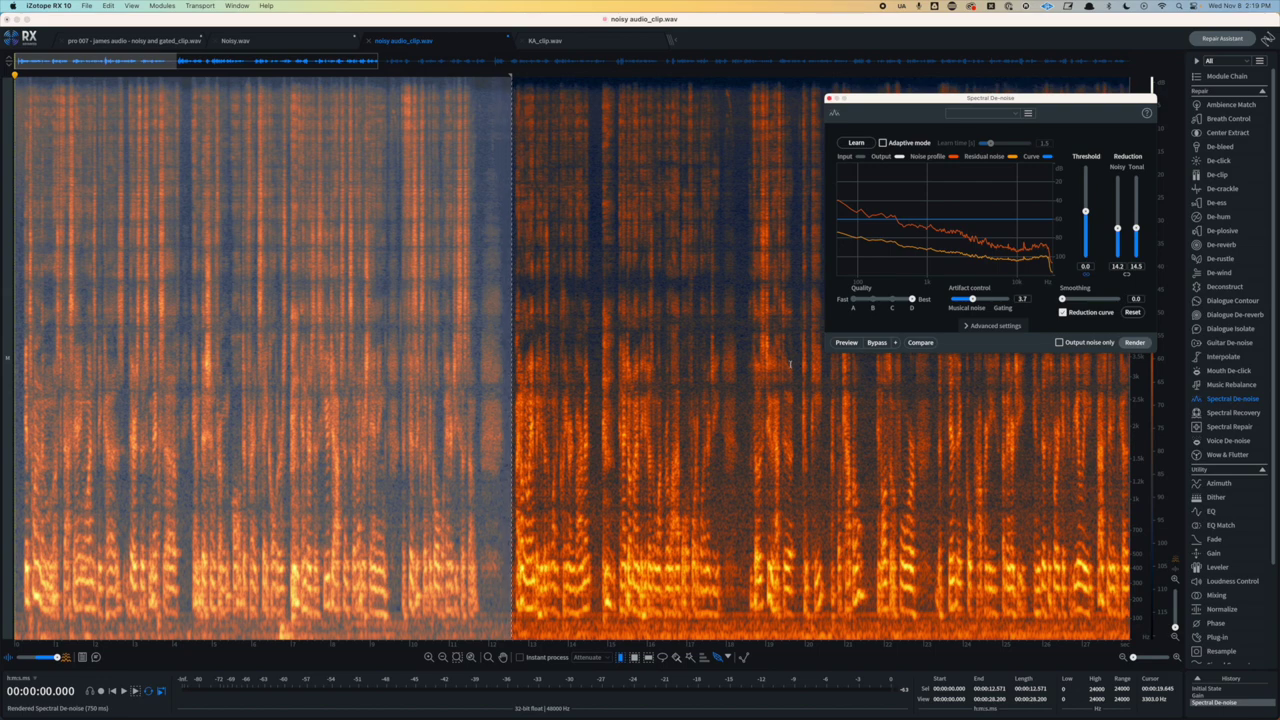
pyautogui.click(13, 486)
pyautogui.press('space')
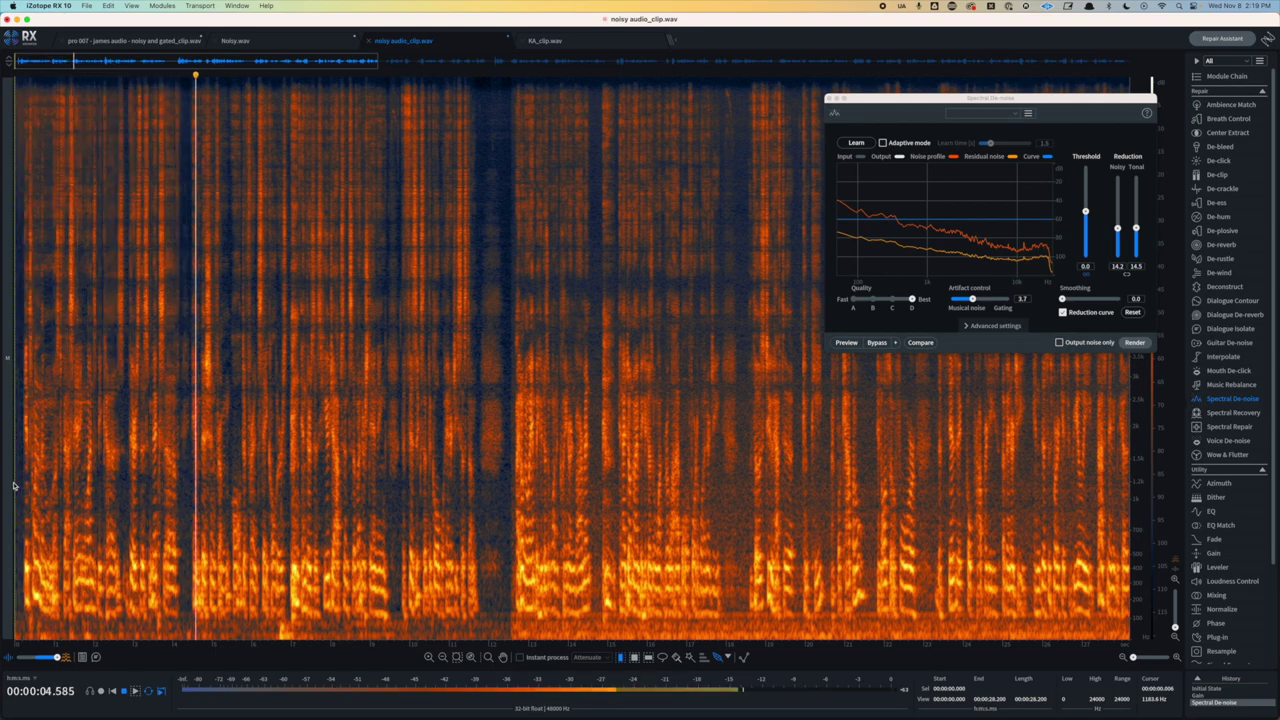
pyautogui.press('space')
# - Render Voice De-noise in adaptive mode, optimized for dialogue with the Surgical filter, on the first 12.5 s and play the result
pyautogui.click(1226, 441)
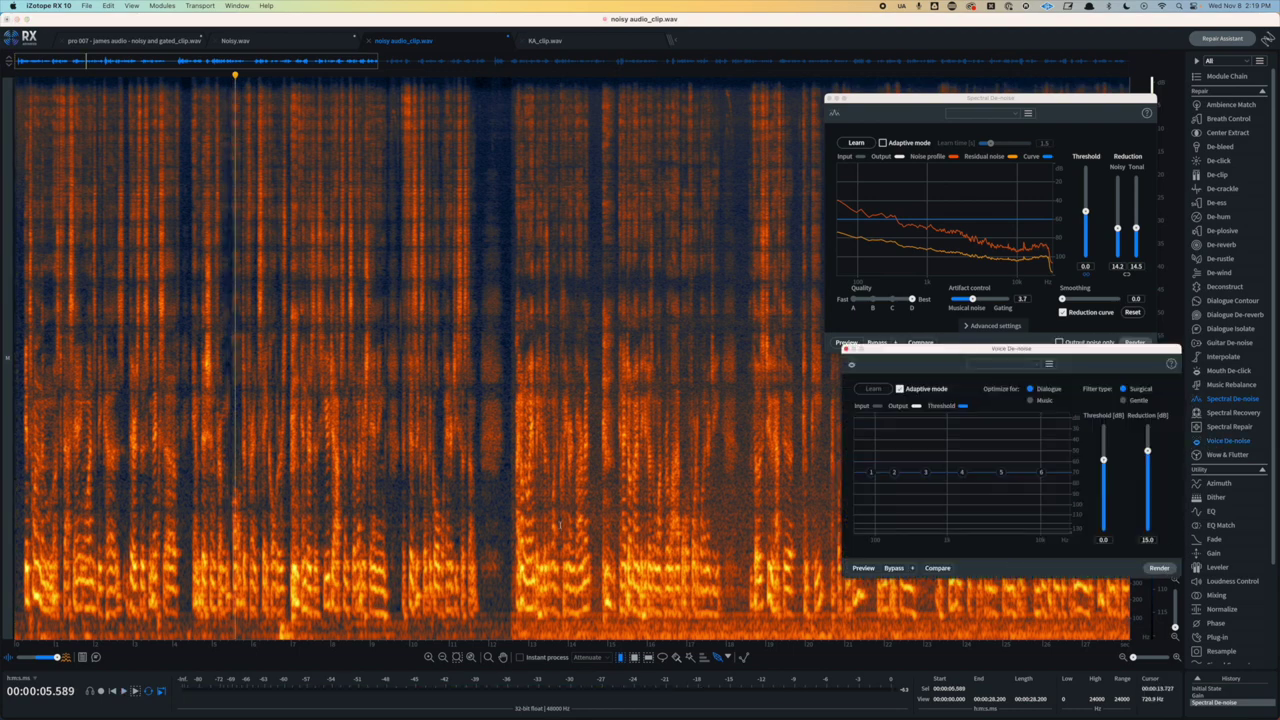
pyautogui.moveTo(507, 519); pyautogui.dragTo(8, 537)
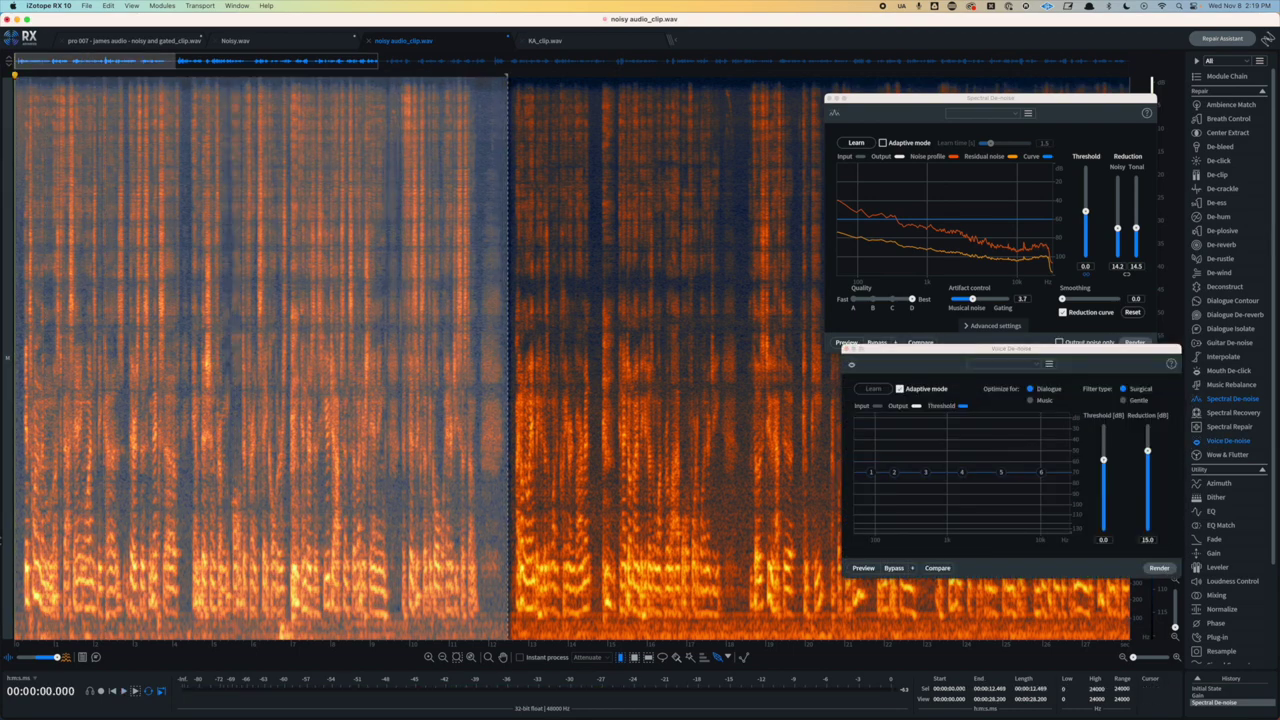
pyautogui.click(1158, 568)
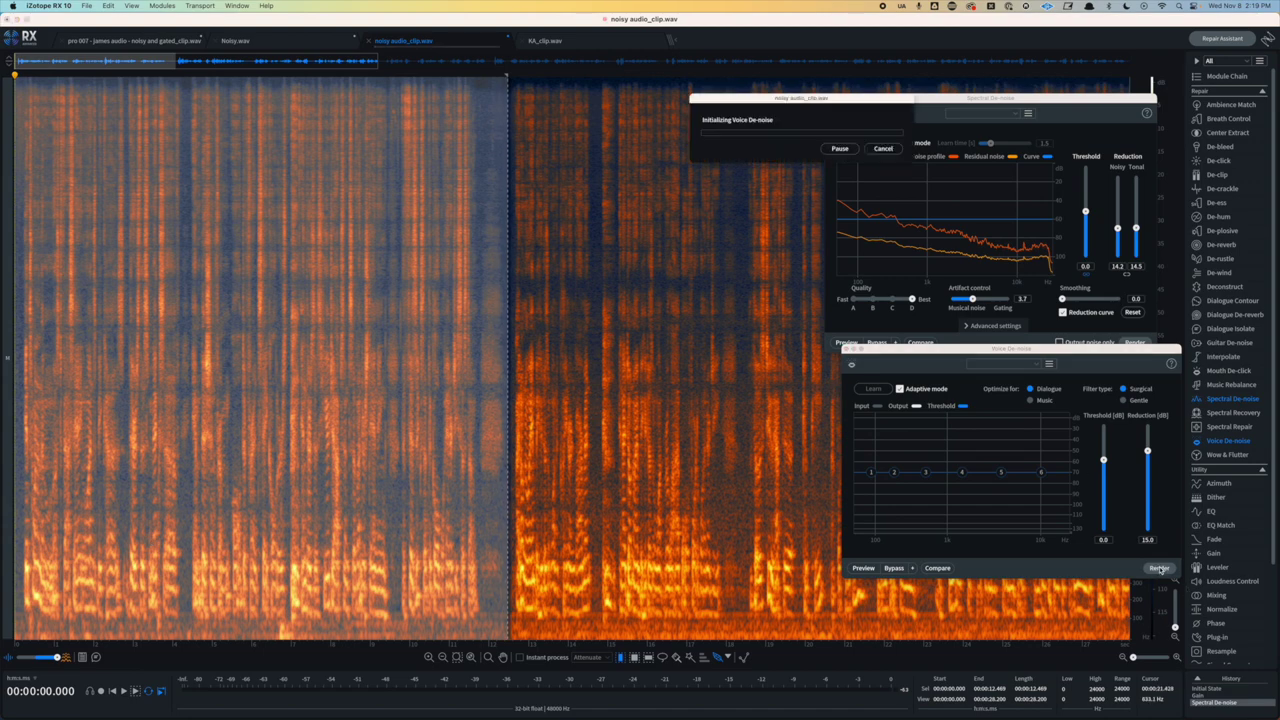
pyautogui.press('space')
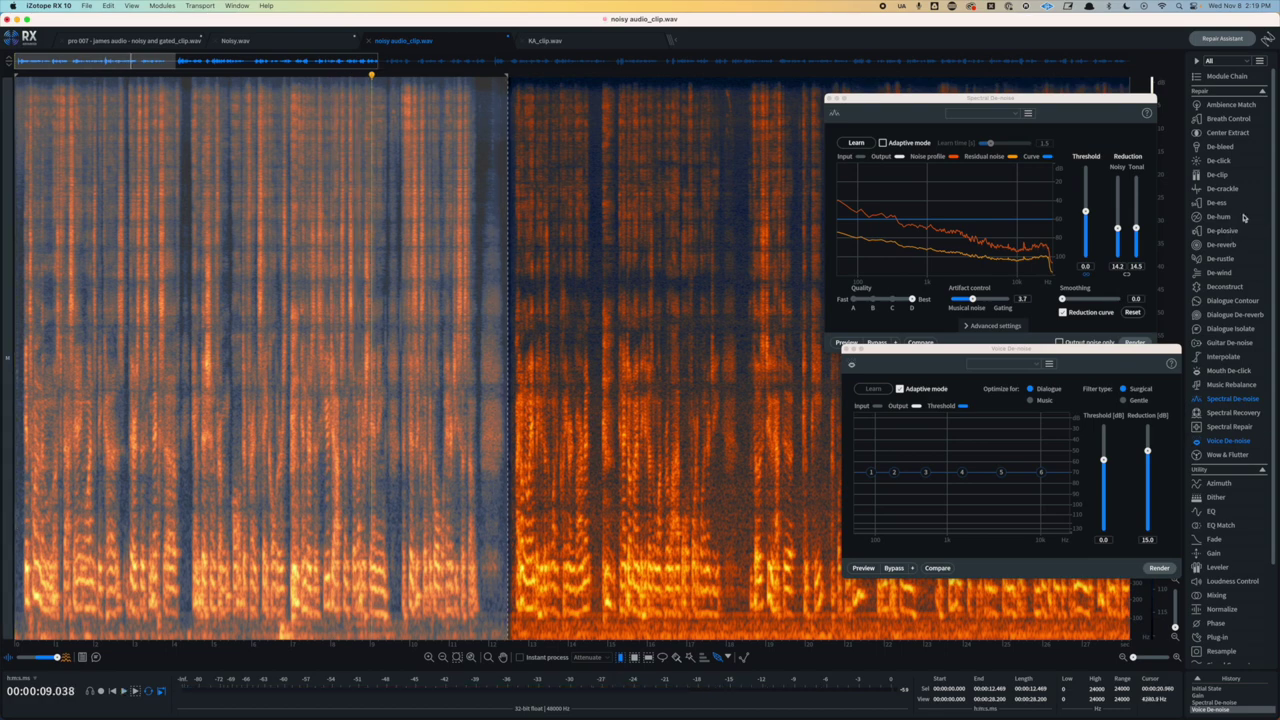
# - Render Dialogue De-reverb with the _starting point preset on the selected first 12.5 s
pyautogui.click(1234, 315)
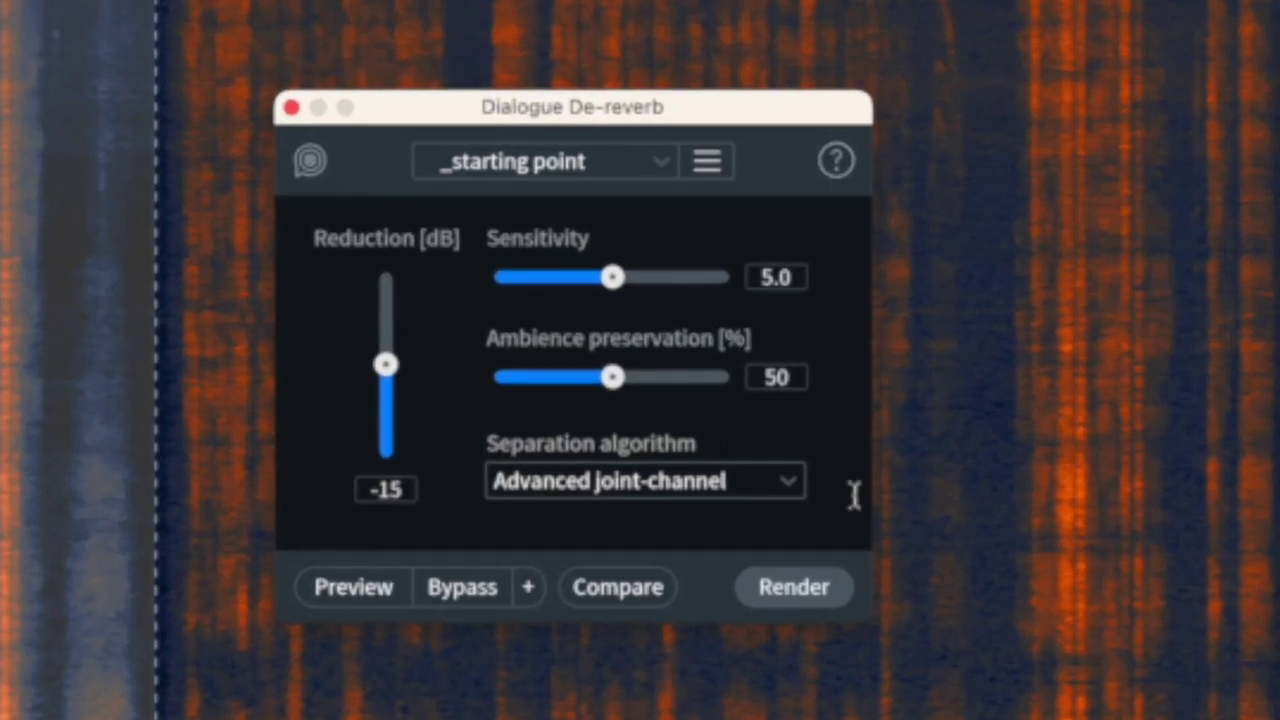
pyautogui.click(792, 588)
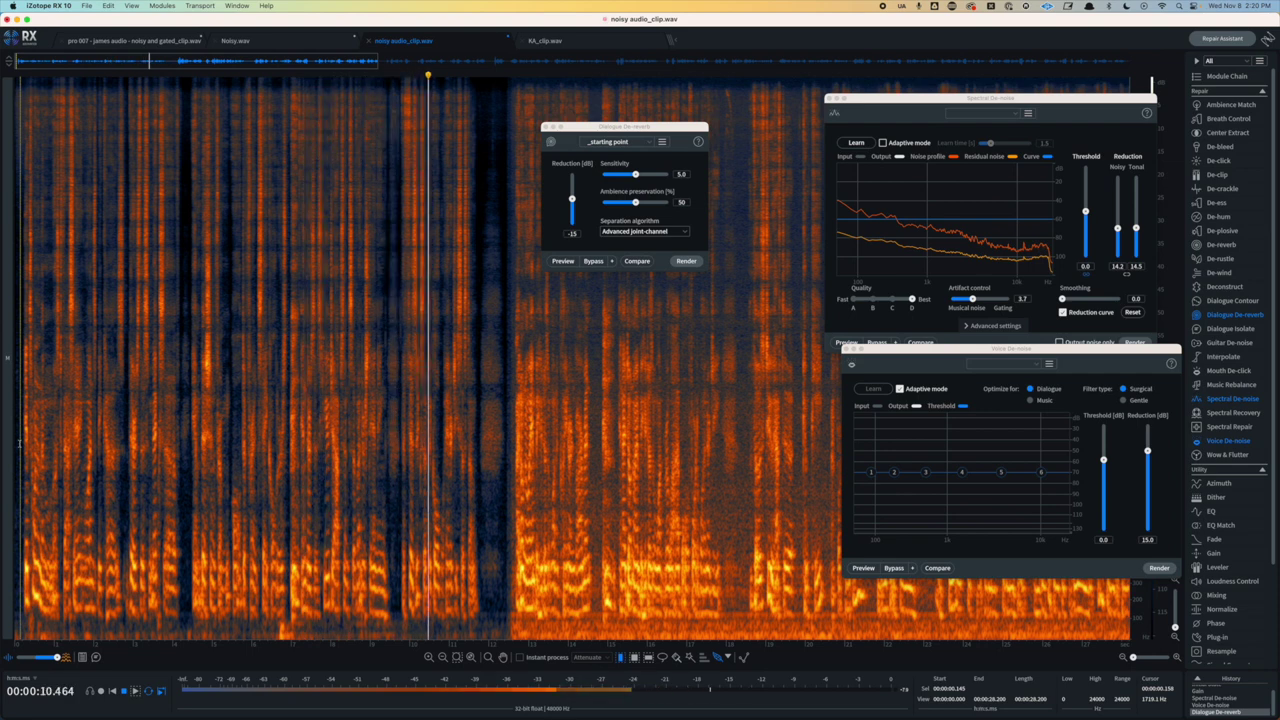
# - Select the clip's de-noised first 12.45 s and render a 5 dB Gain on it
pyautogui.click(1214, 556)
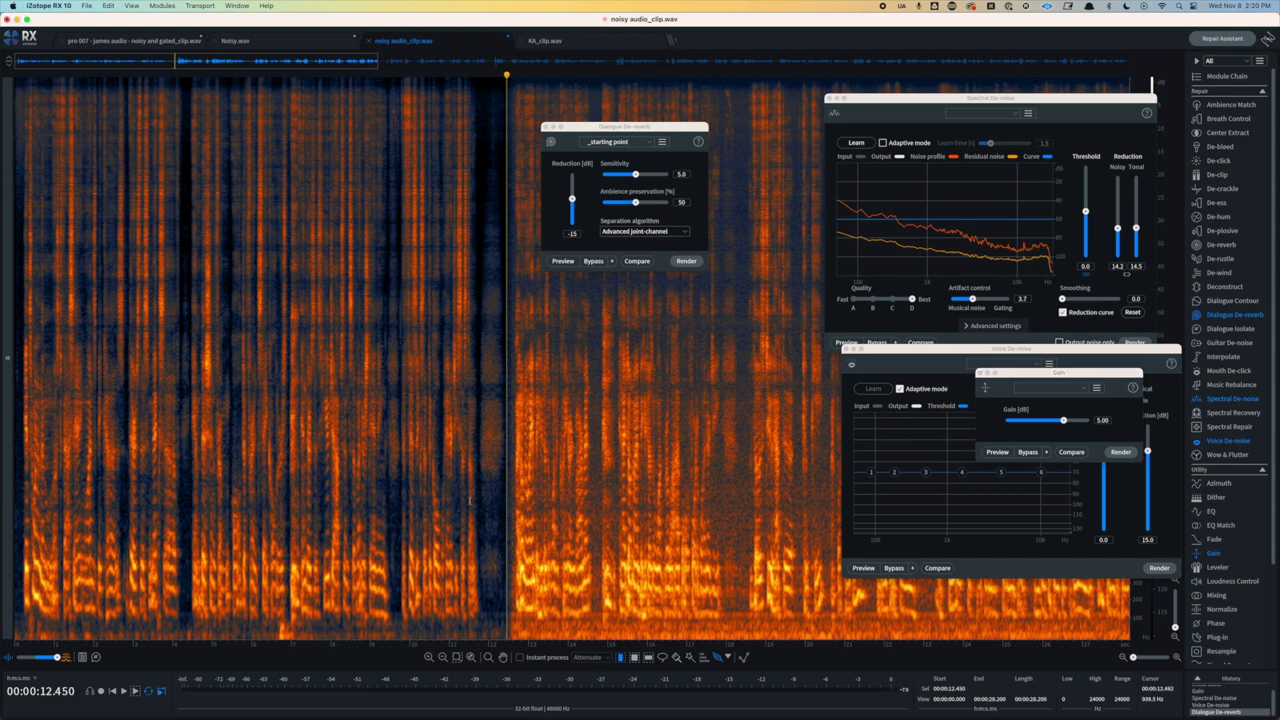
pyautogui.moveTo(504, 504); pyautogui.dragTo(78, 505)
pyautogui.hotkey('shift', 'Home')
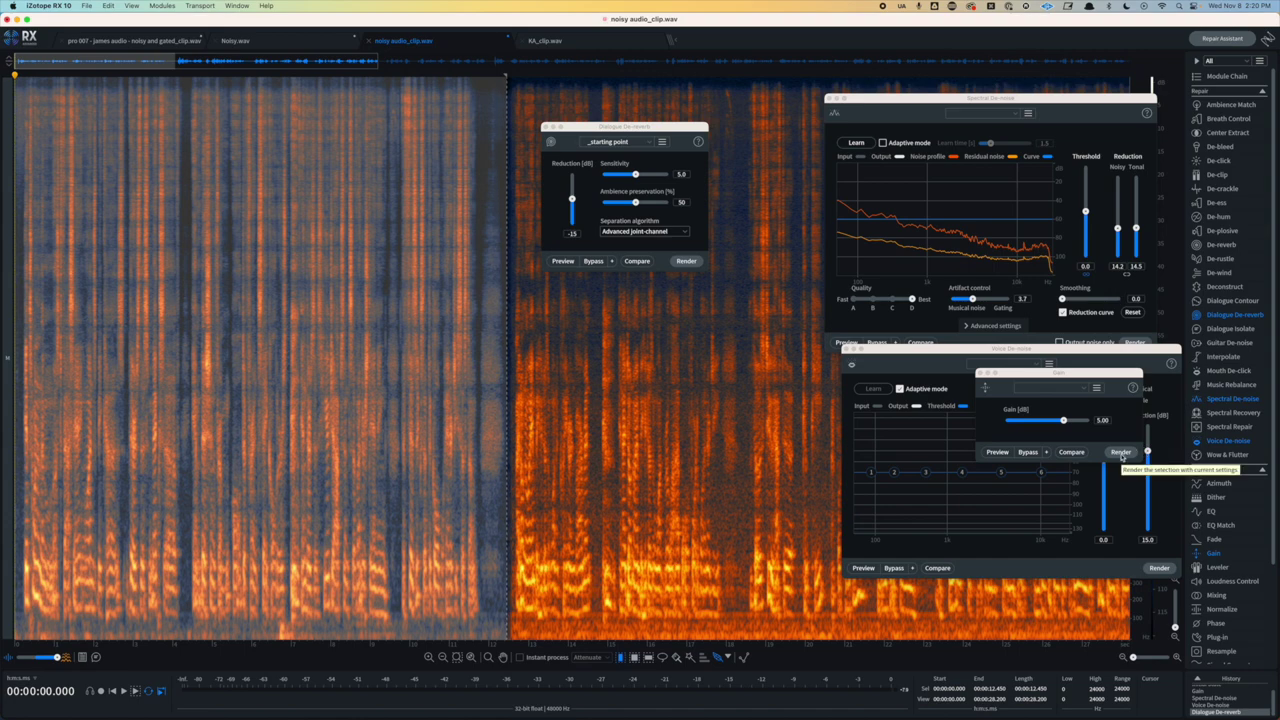
pyautogui.click(1121, 453)
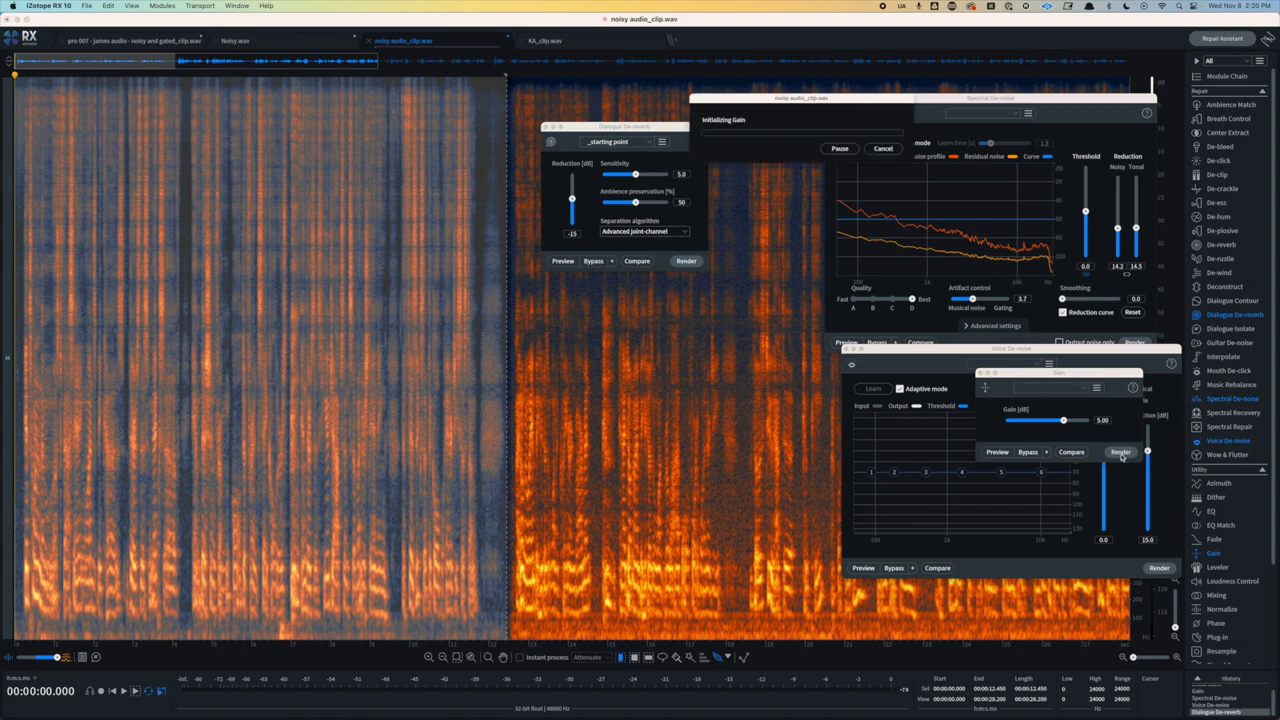
# - Play noisy audio_clip.wav from the start while undoing back to Spectral De-noise and redoing to the final Gain for comparison
pyautogui.click(16, 465)
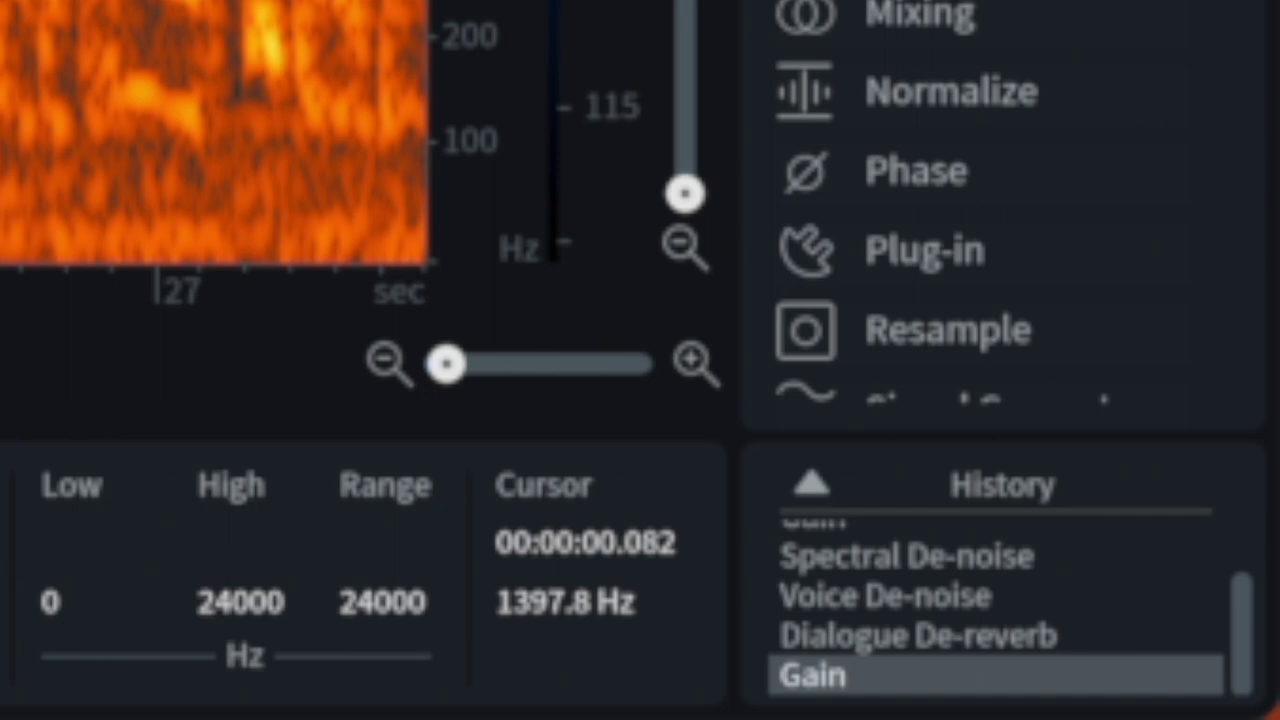
pyautogui.hotkey('ctrl', 'z')
pyautogui.hotkey('ctrl', 'z')
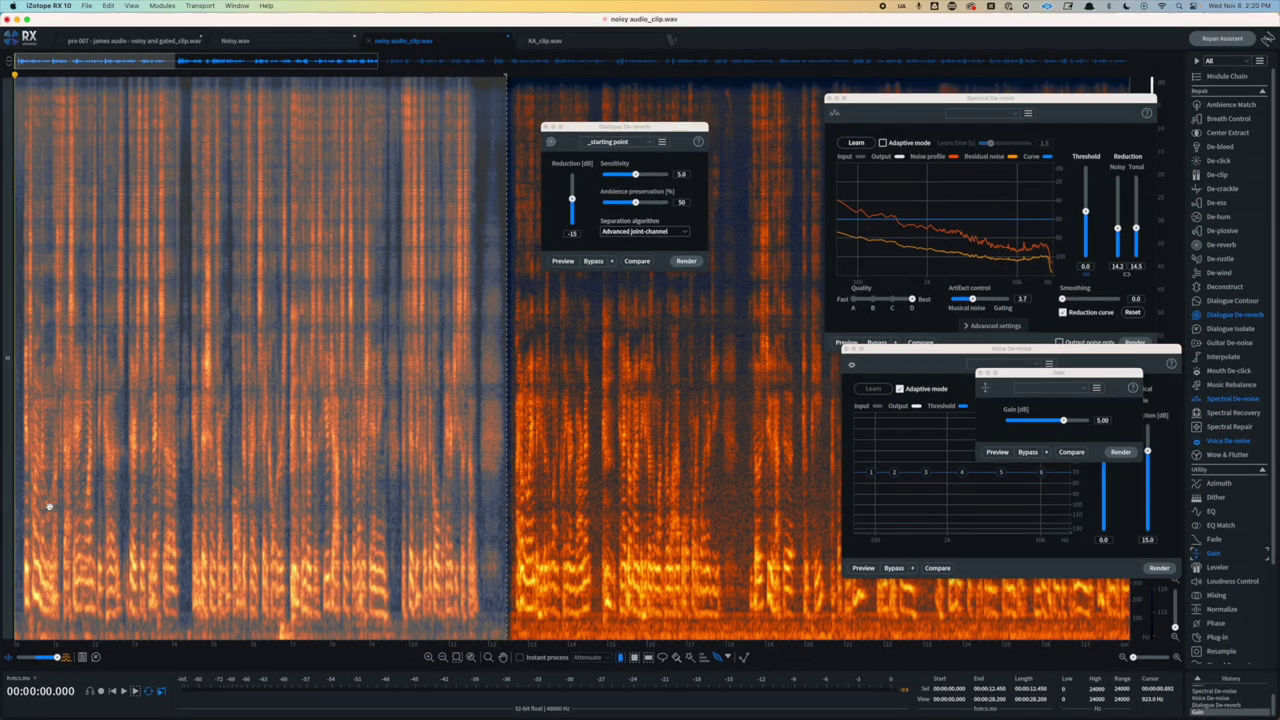
pyautogui.click(20, 520)
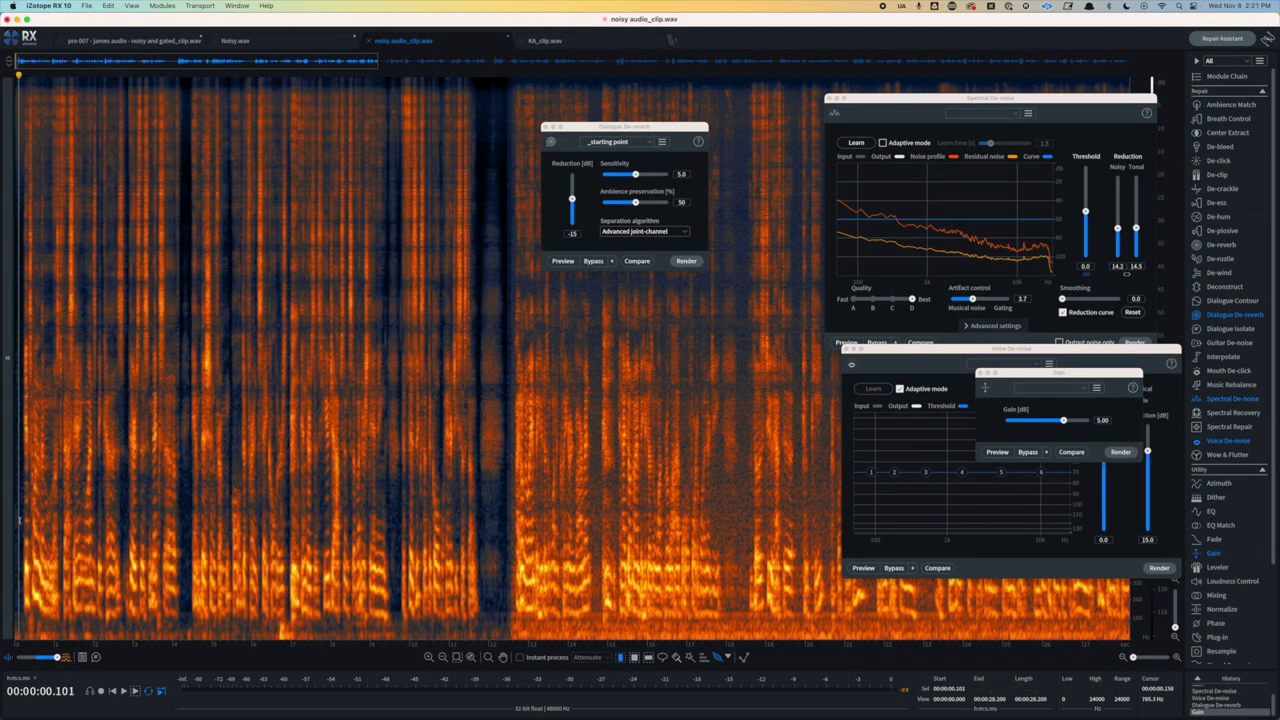
pyautogui.press('space')
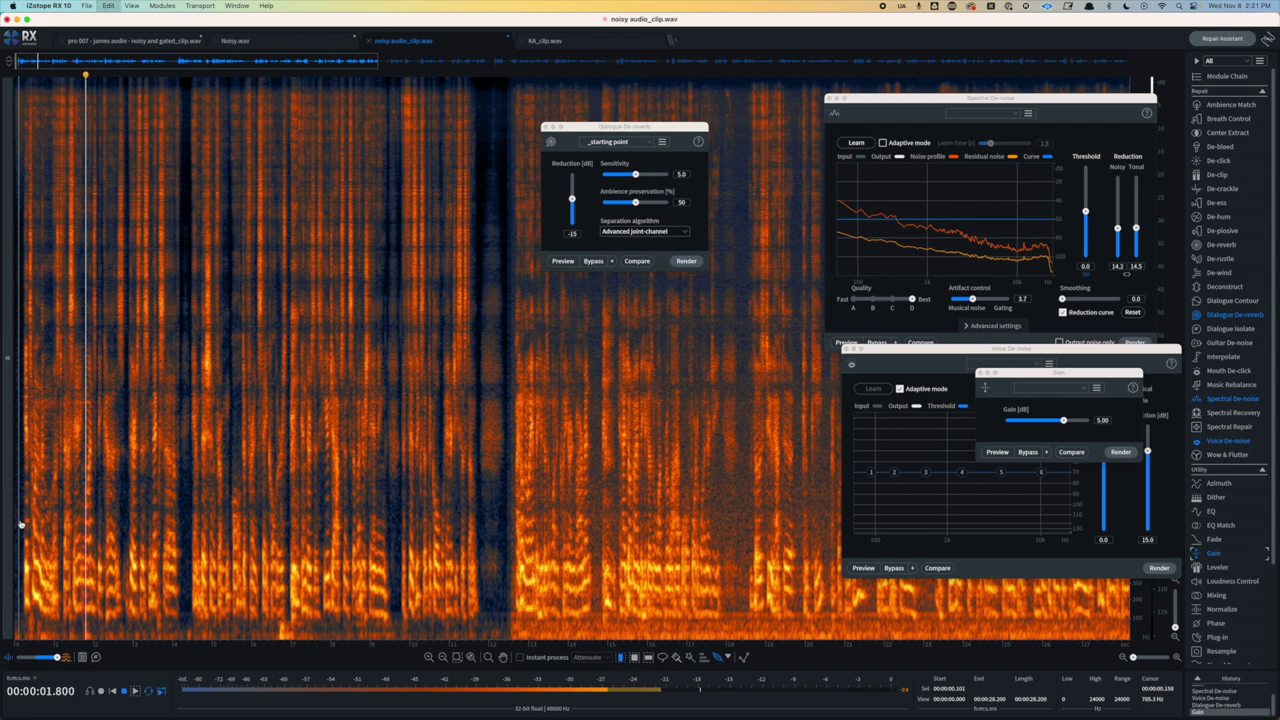
pyautogui.hotkey('ctrl', 'z')
pyautogui.hotkey('ctrl', 'z')
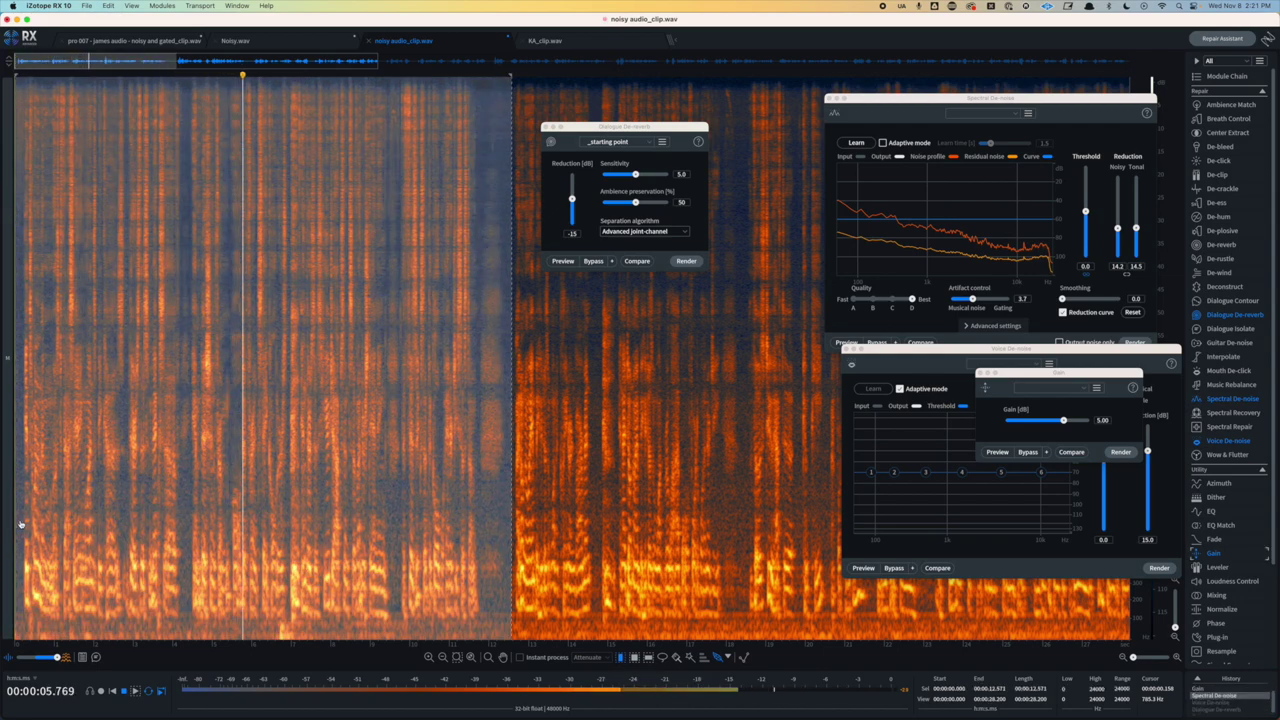
pyautogui.hotkey('ctrl', 'shift', 'z')
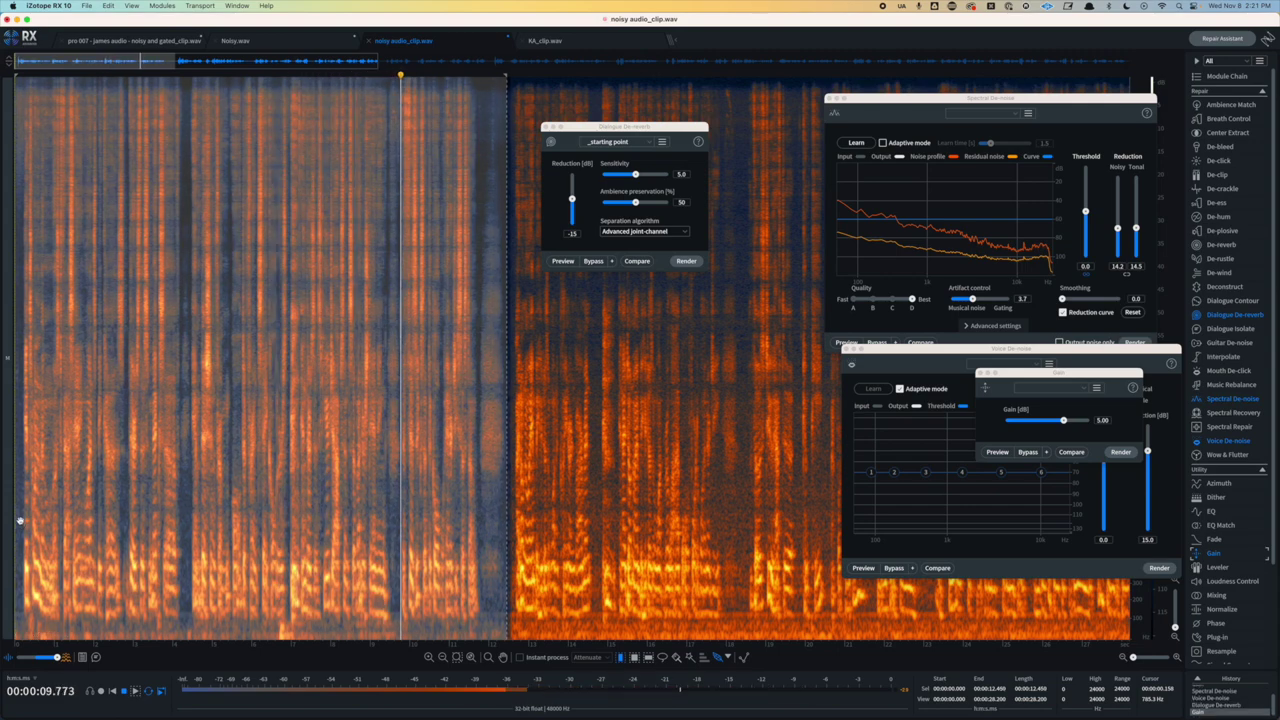
# - Switch to KA_clip.wav, close the open module windows, and learn a Spectral De-noise profile from quiet gaps at about 2, 7.2 and 10.1 s
pyautogui.click(545, 40)
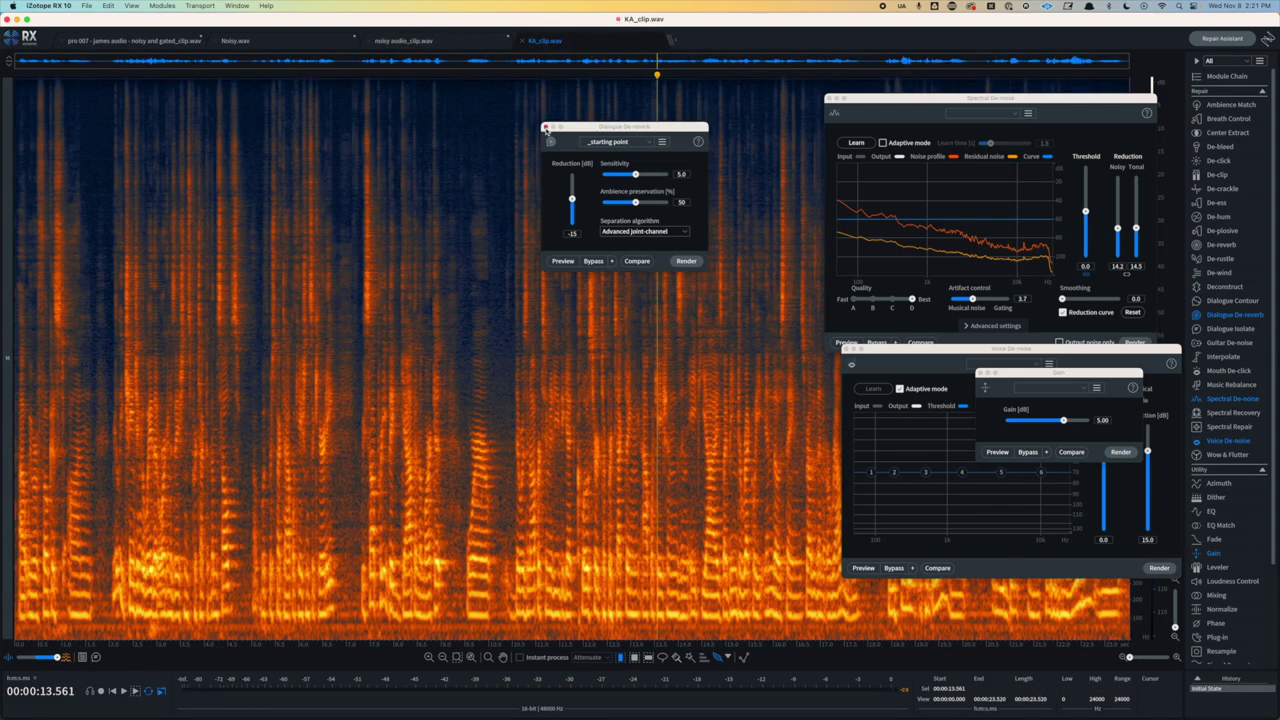
pyautogui.click(545, 126)
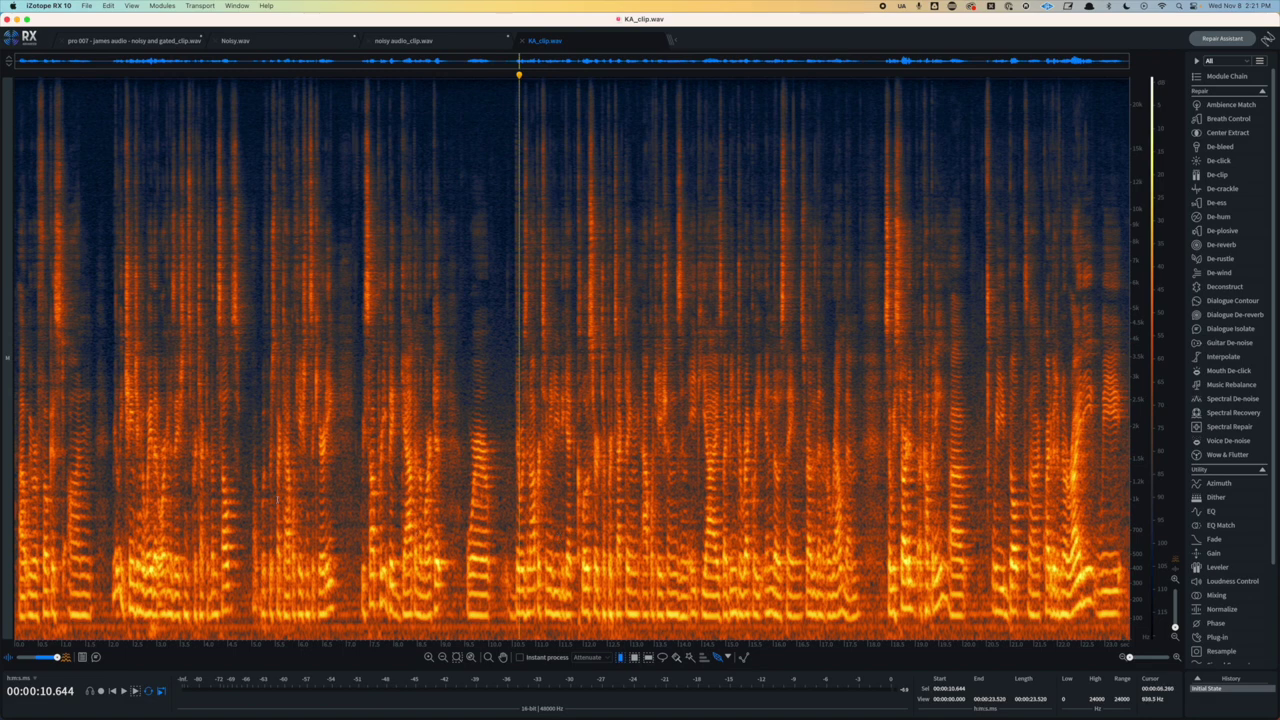
pyautogui.scroll(3, 498, 518)
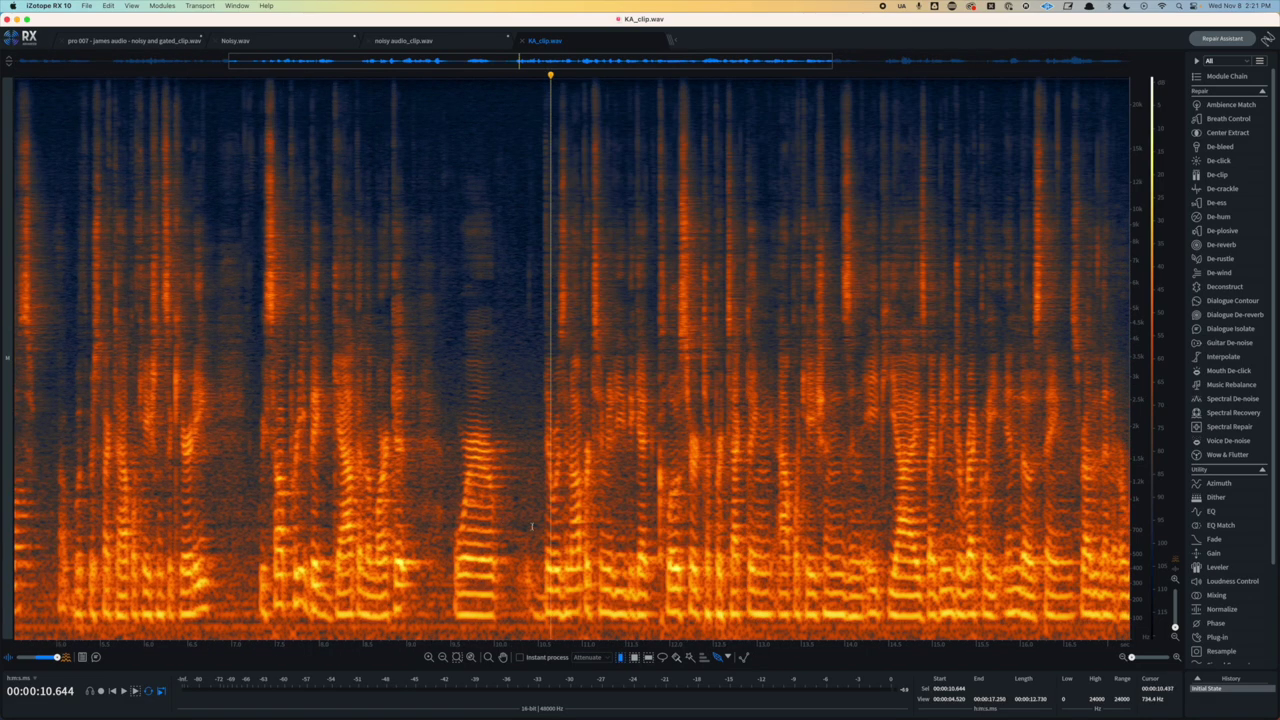
pyautogui.moveTo(541, 528); pyautogui.dragTo(504, 530)
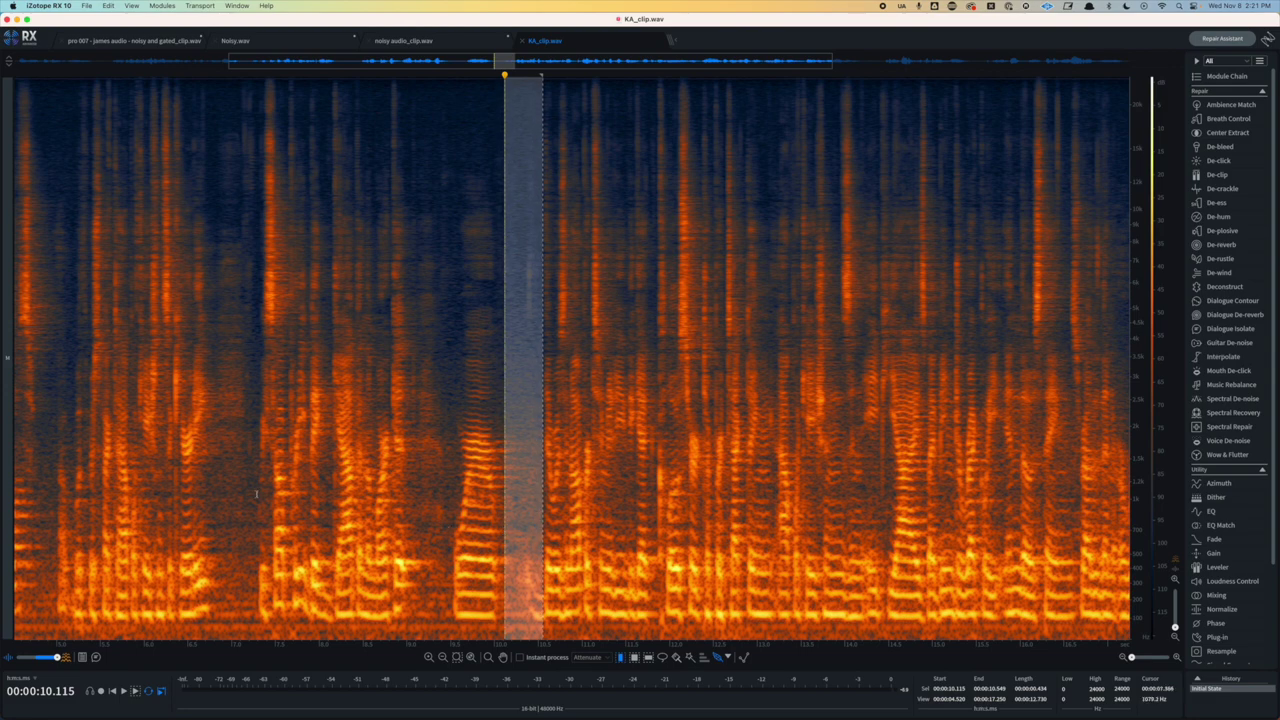
pyautogui.moveTo(257, 518); pyautogui.dragTo(245, 518)
pyautogui.hscroll(-5, 433, 484)
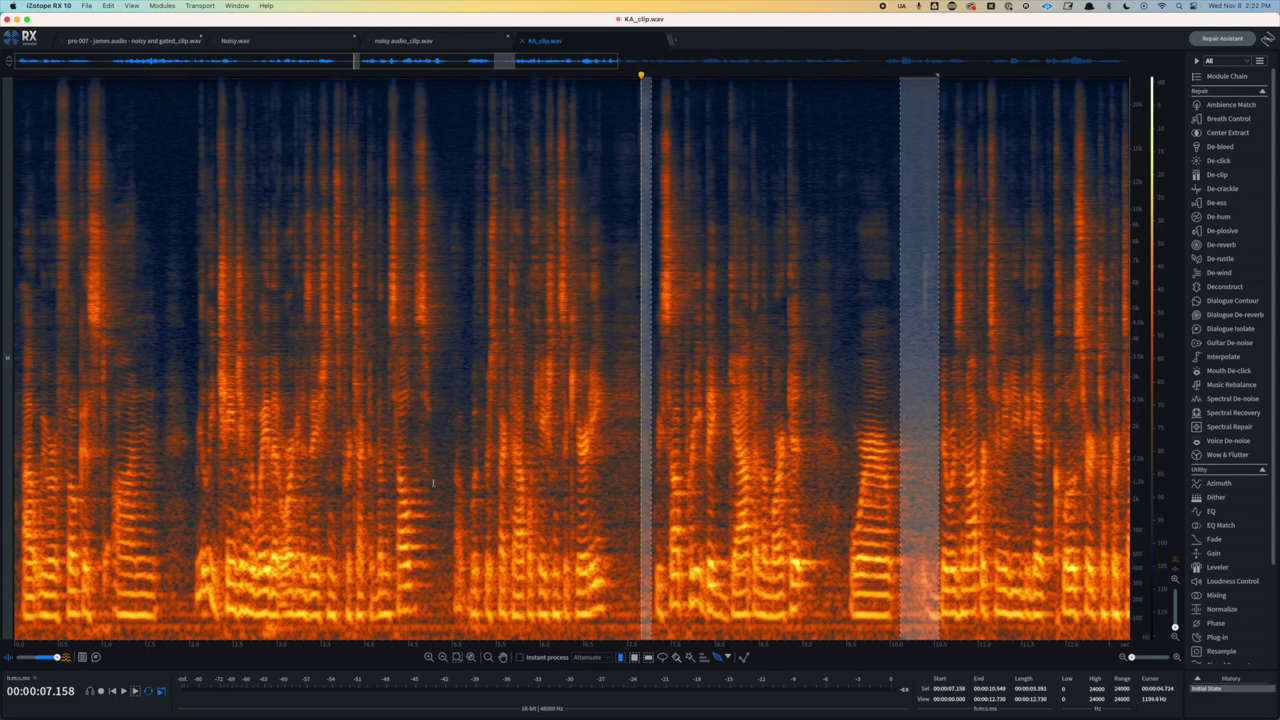
pyautogui.click(188, 466)
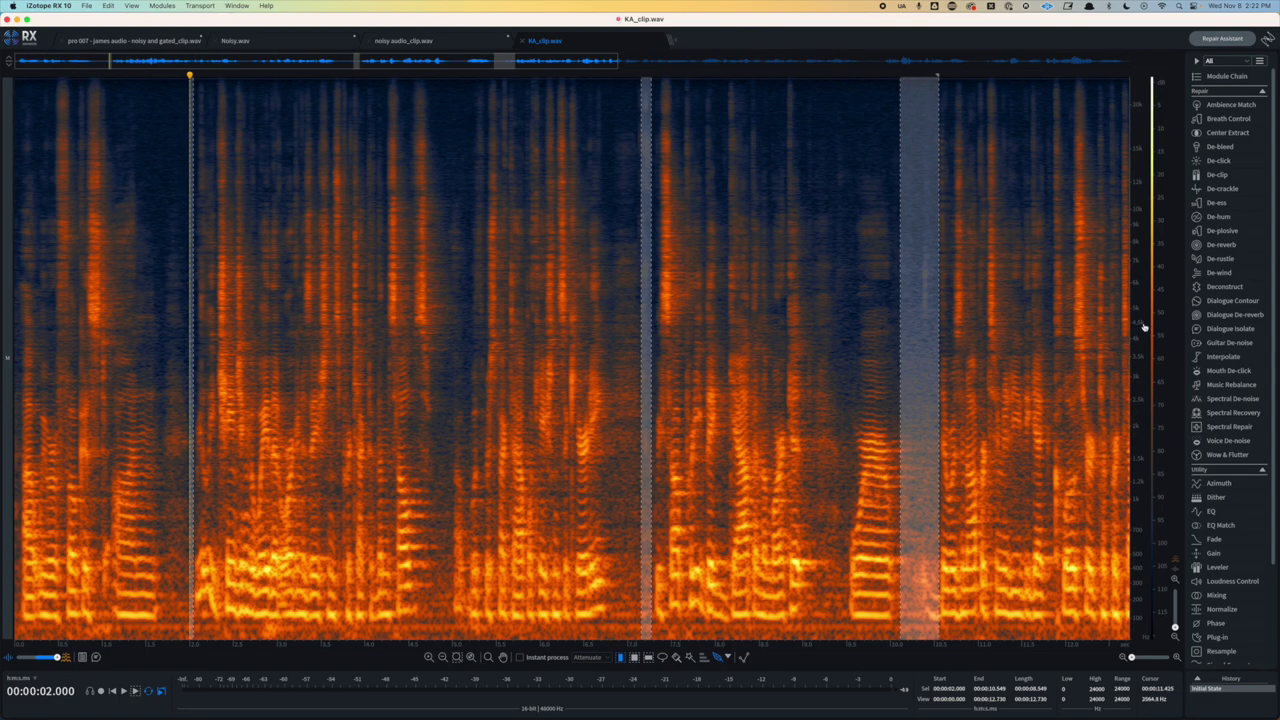
pyautogui.click(1221, 399)
pyautogui.click(856, 143)
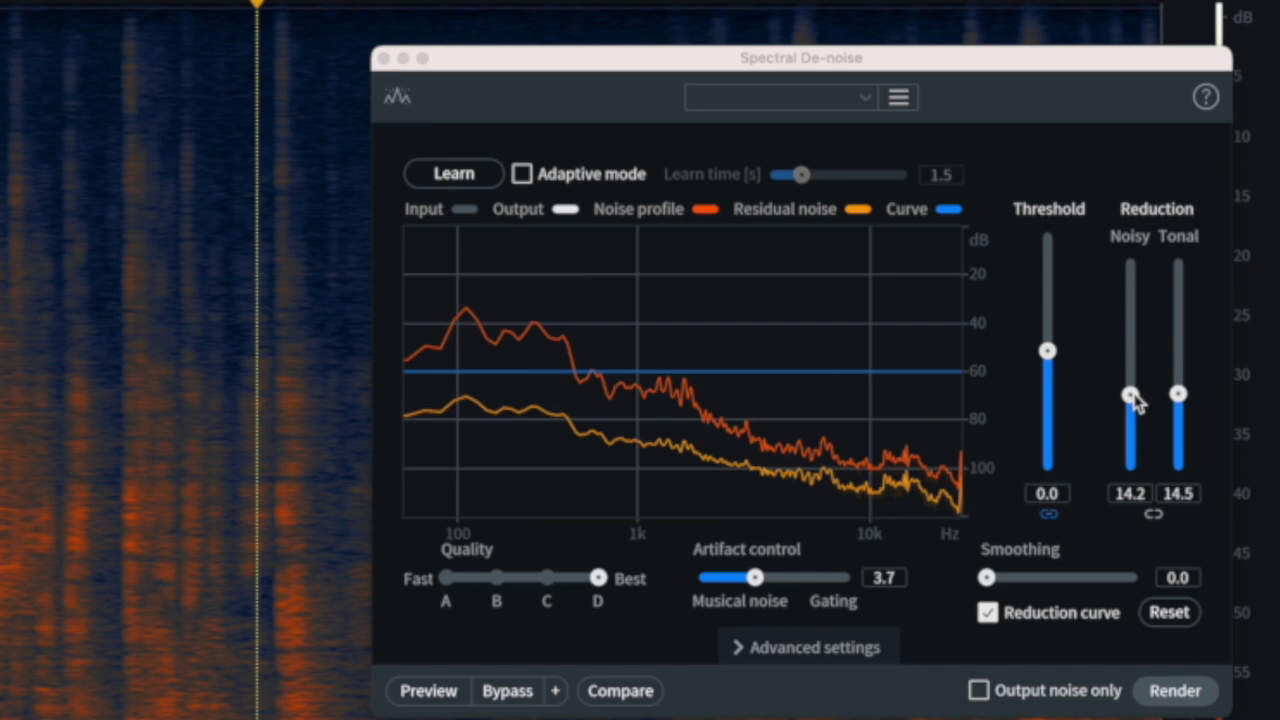
# - Set Spectral De-noise's noisy reduction to 11.0, render it on the first 10.5 s of the clip and play the result
pyautogui.moveTo(1118, 227); pyautogui.dragTo(1120, 232)
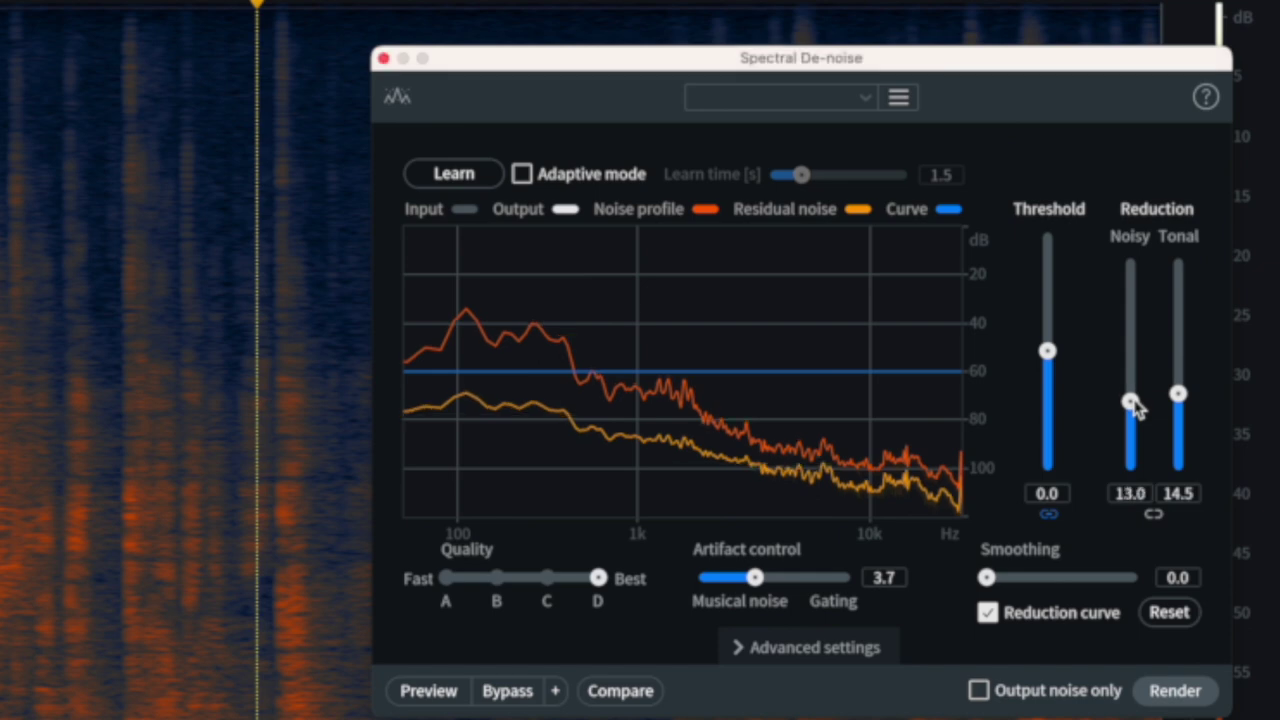
pyautogui.moveTo(1134, 401); pyautogui.dragTo(1135, 413)
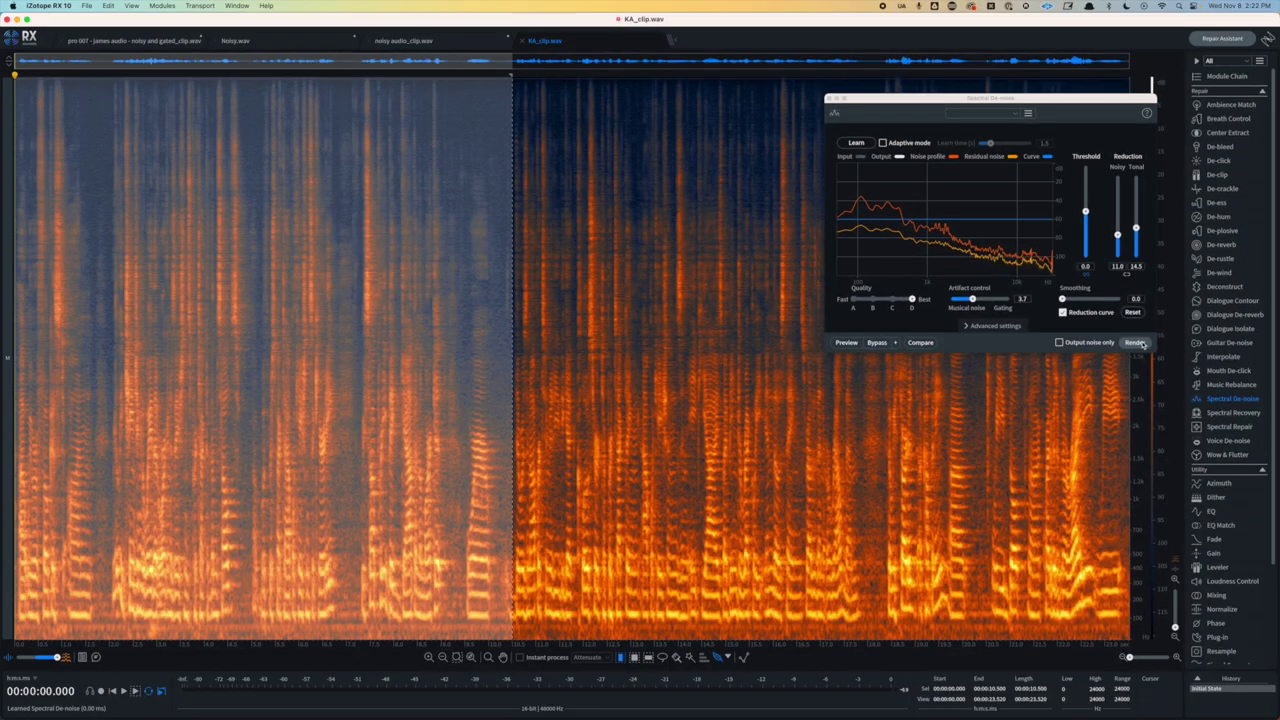
pyautogui.click(1140, 343)
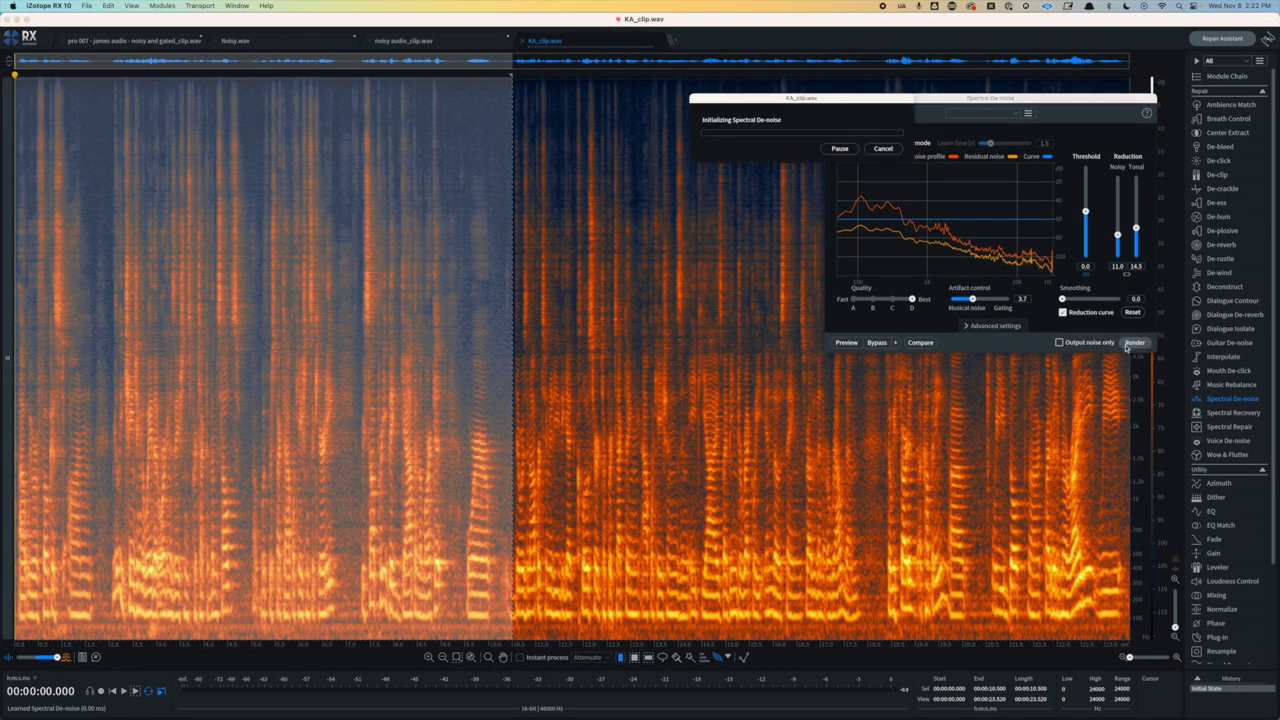
pyautogui.press('space')
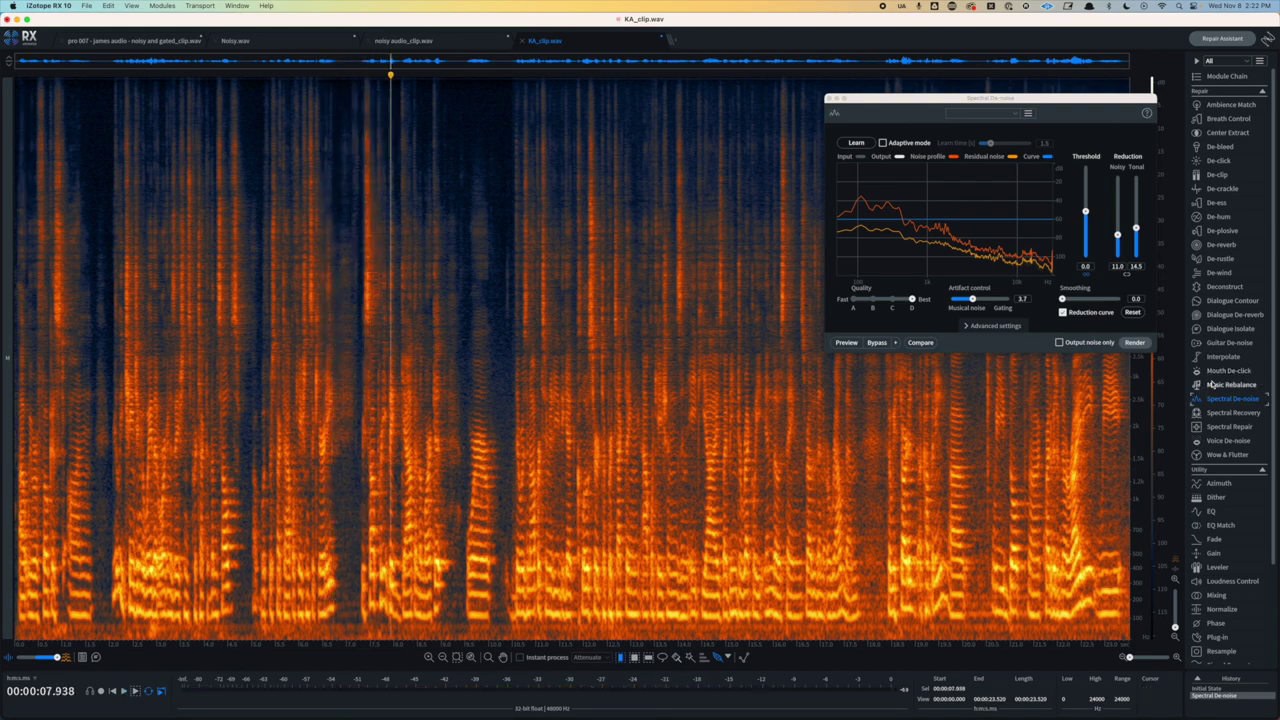
# - Render Dialogue De-reverb with the _starting point preset on the first 10.5 s and play the result
pyautogui.click(1216, 315)
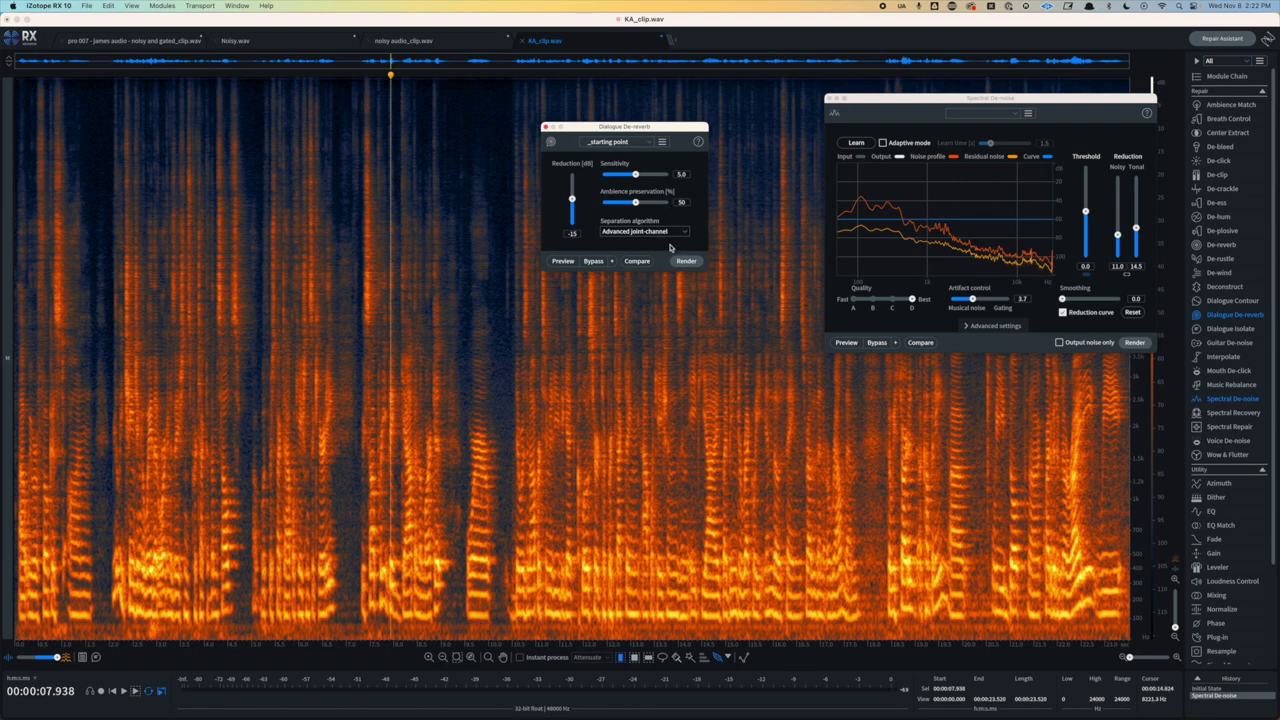
pyautogui.moveTo(638, 138); pyautogui.dragTo(796, 204)
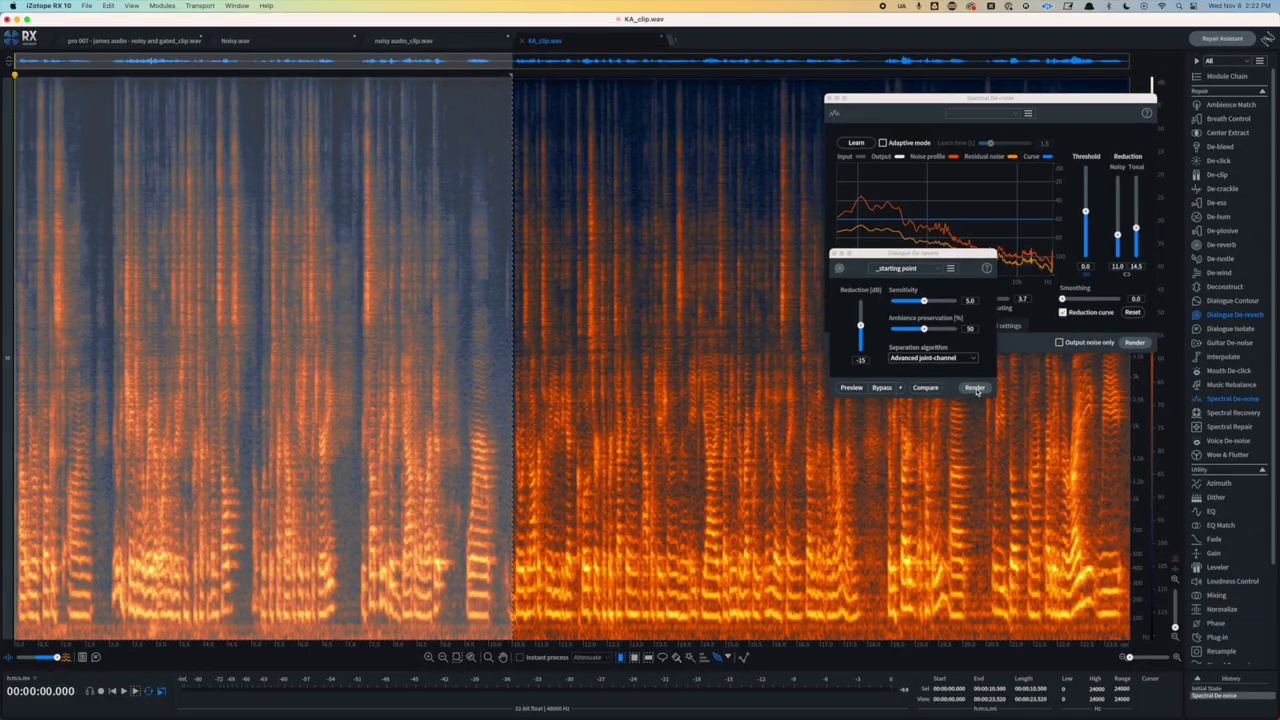
pyautogui.click(975, 562)
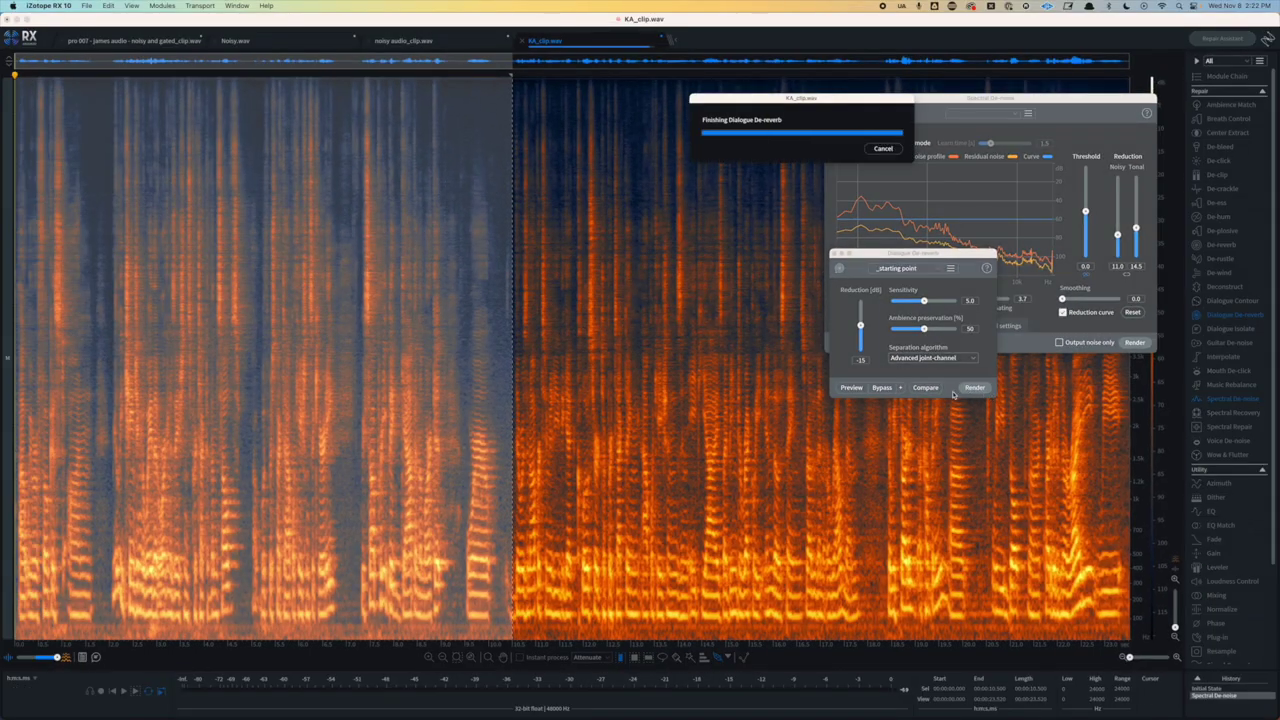
pyautogui.press('space')
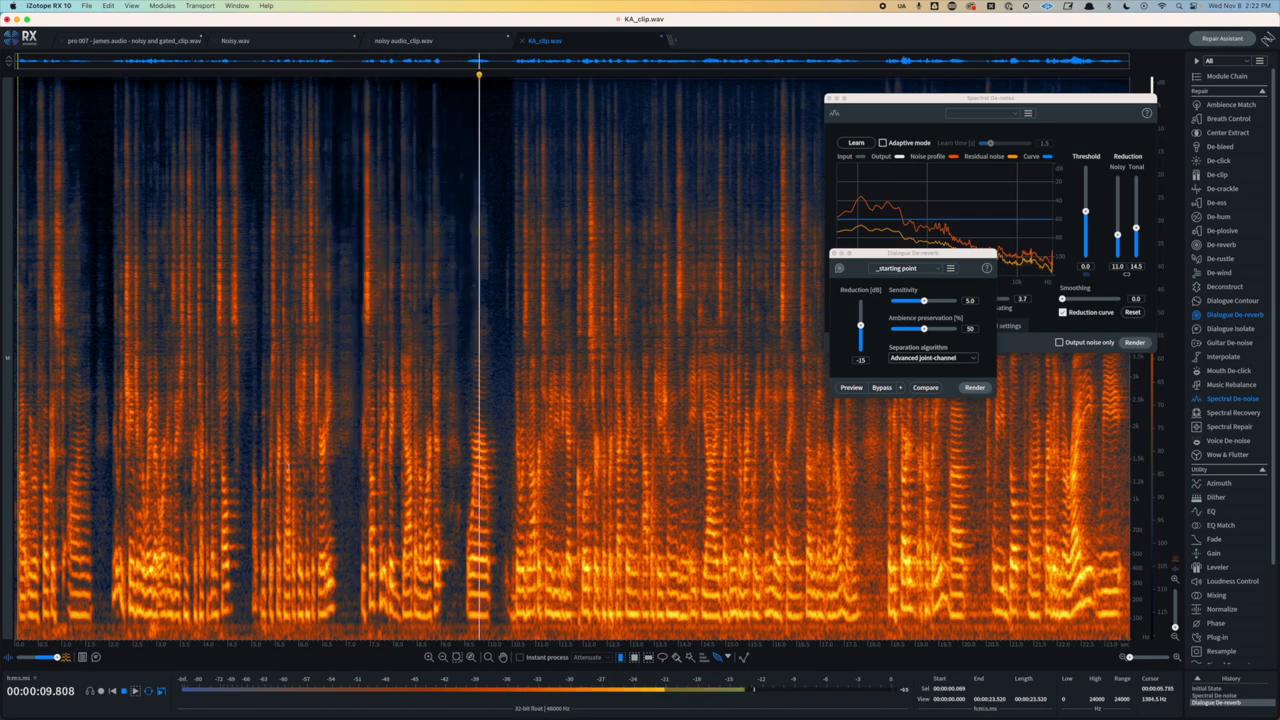
pyautogui.press('space')
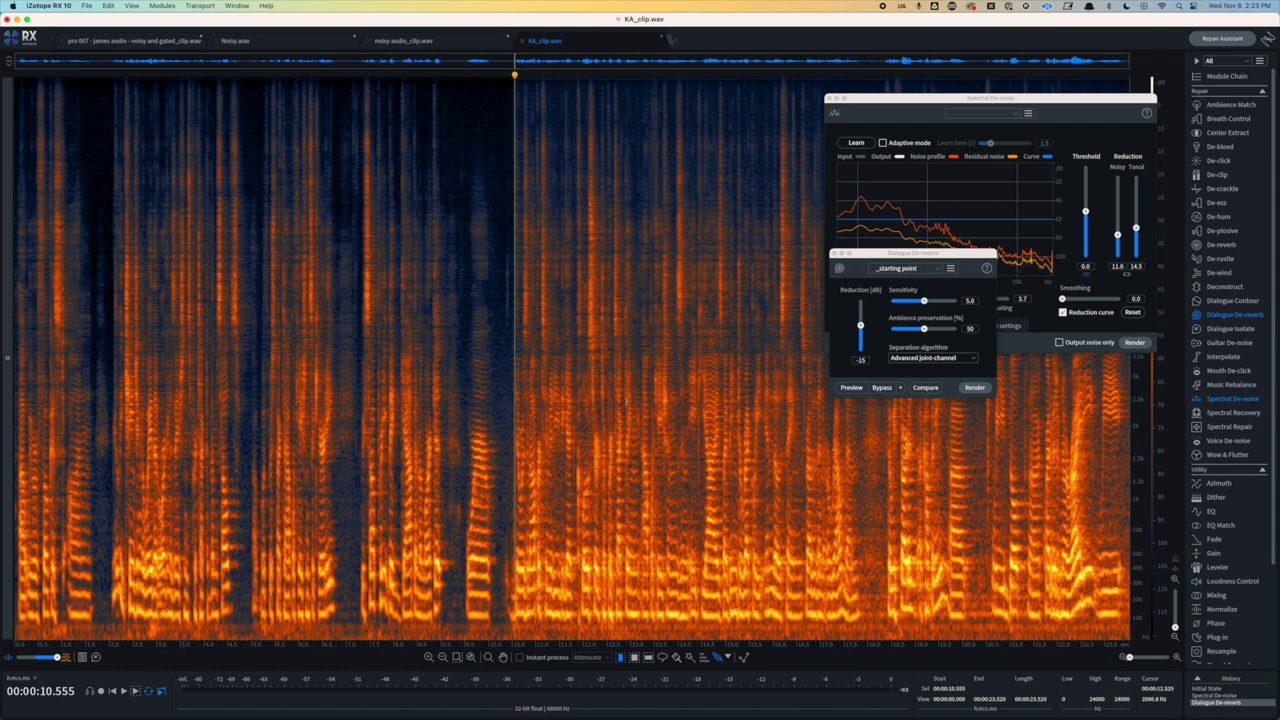
# - Try a second Dialogue De-reverb pass on the first 10.5 s, then undo it and play back for comparison
pyautogui.hotkey('shift', 'Home')
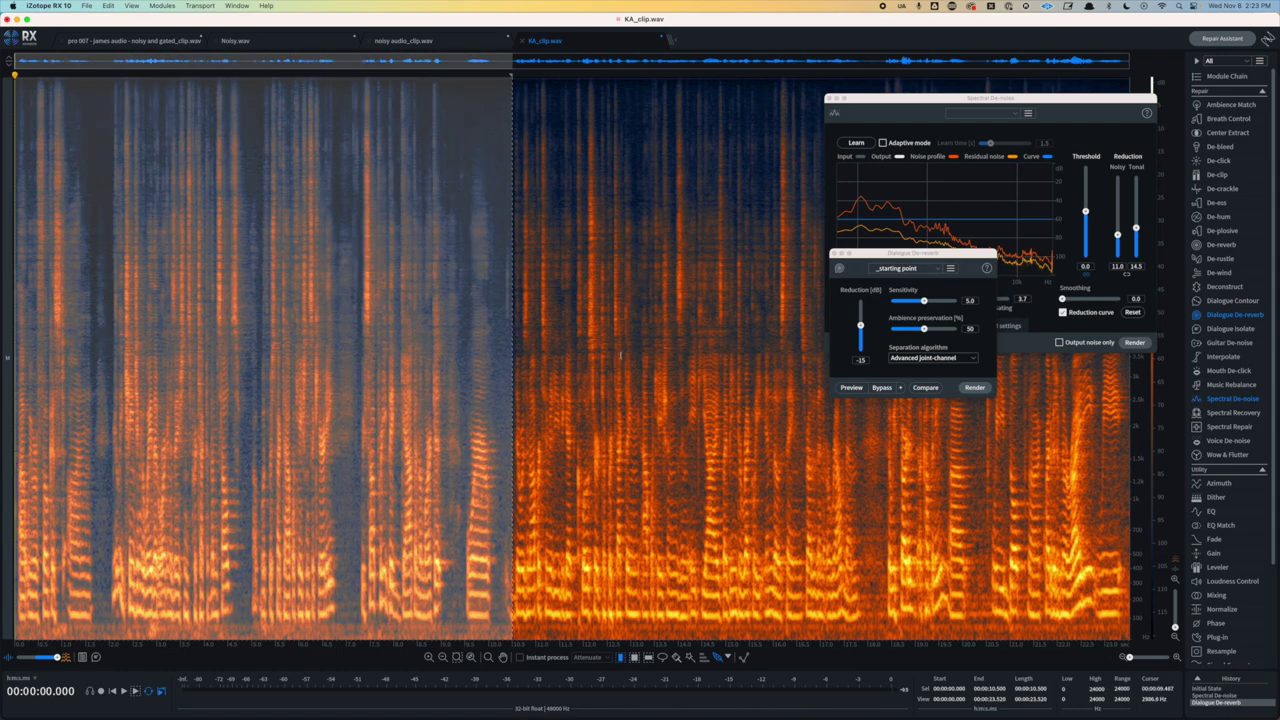
pyautogui.click(975, 388)
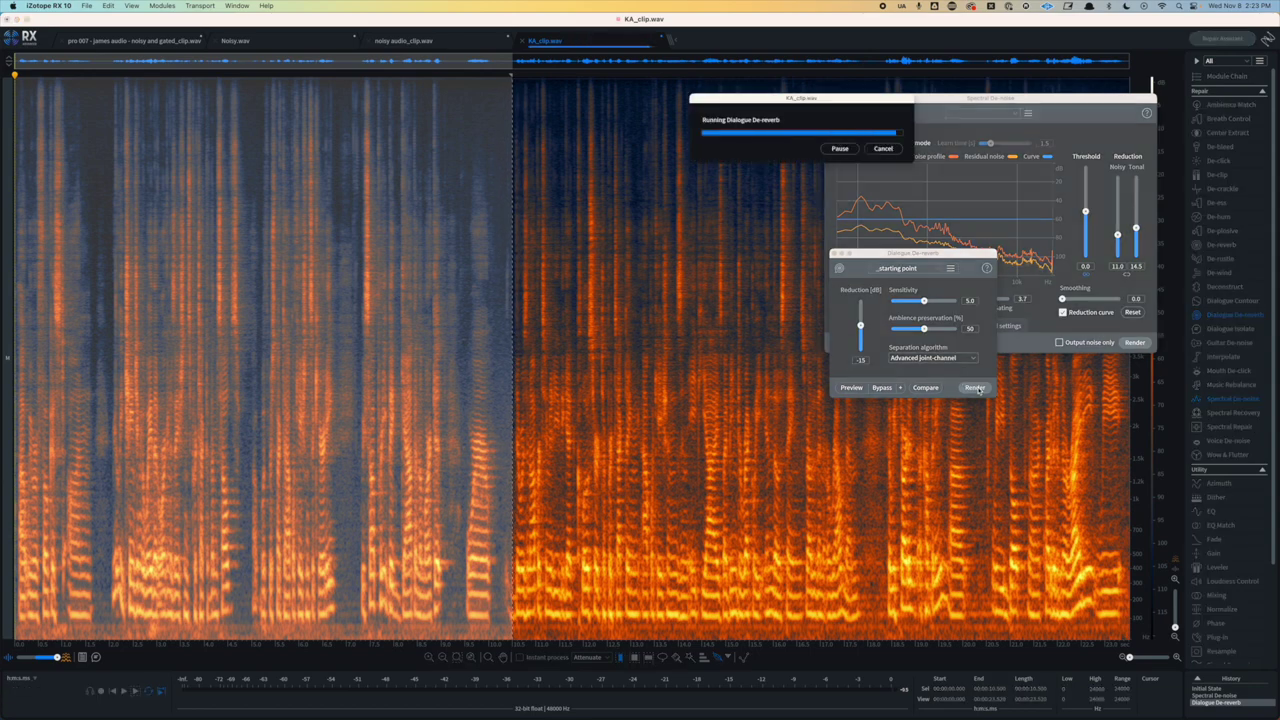
pyautogui.press('space')
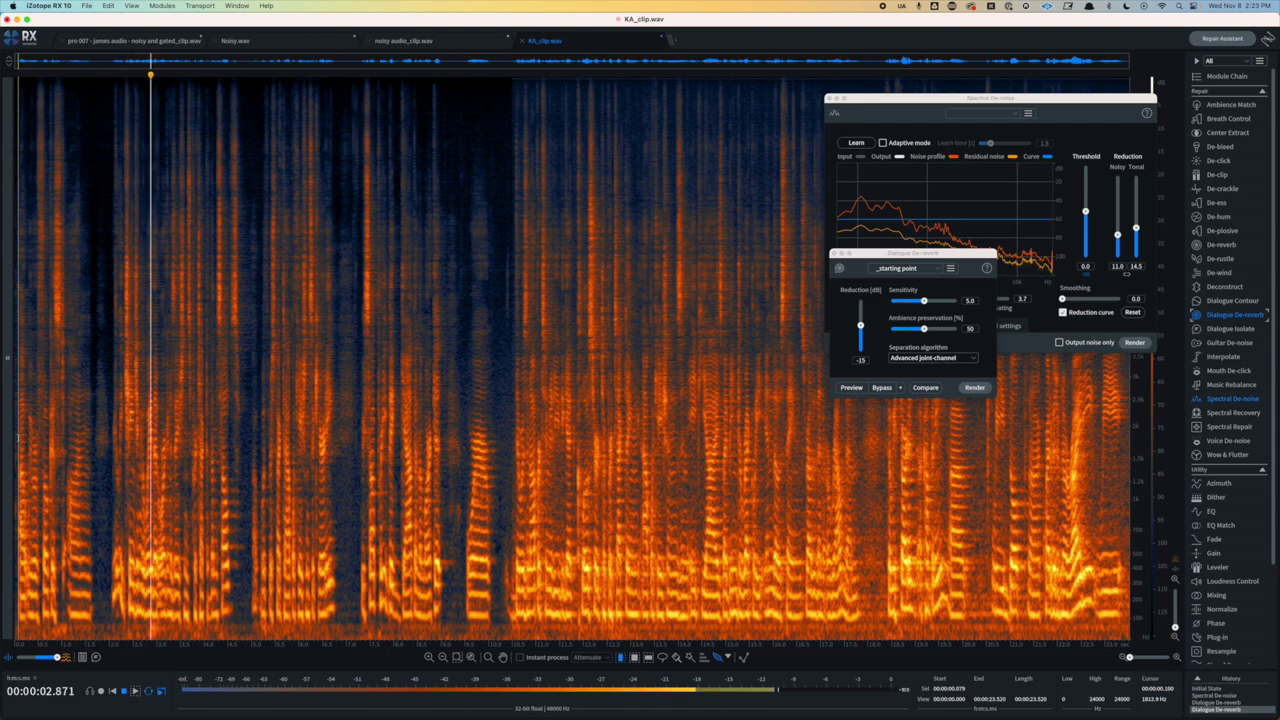
pyautogui.press('space')
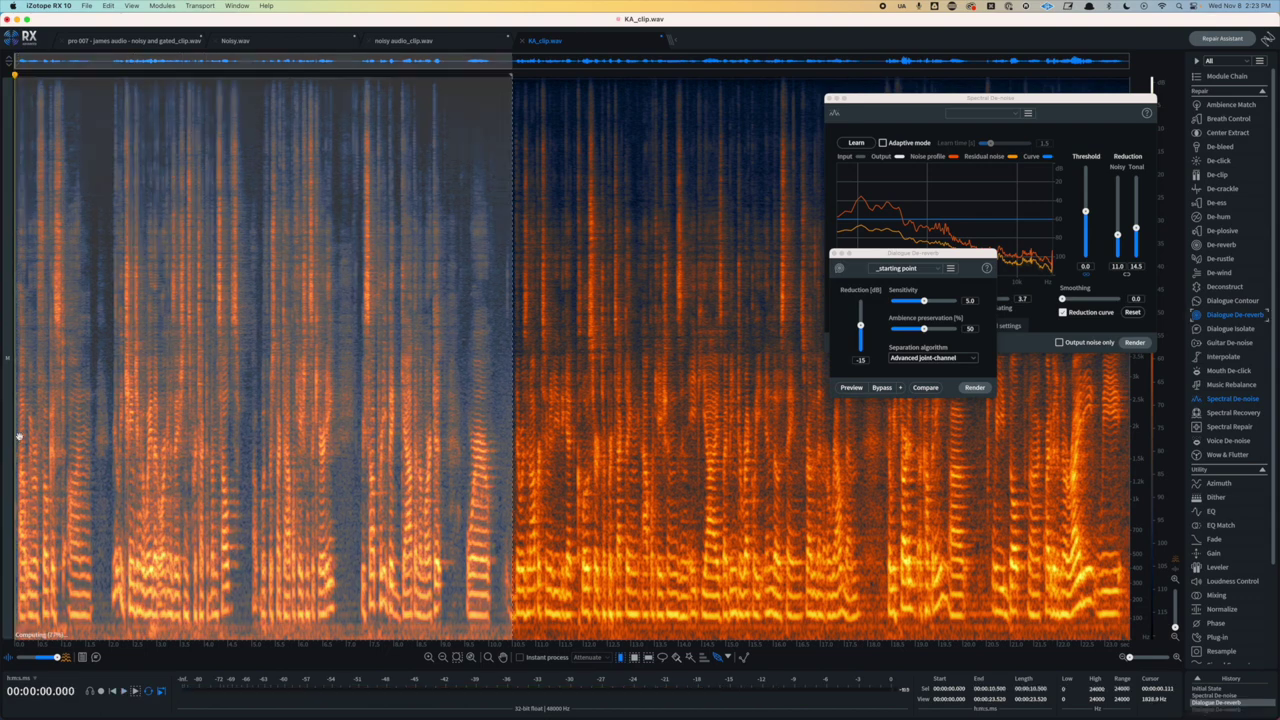
pyautogui.press('space')
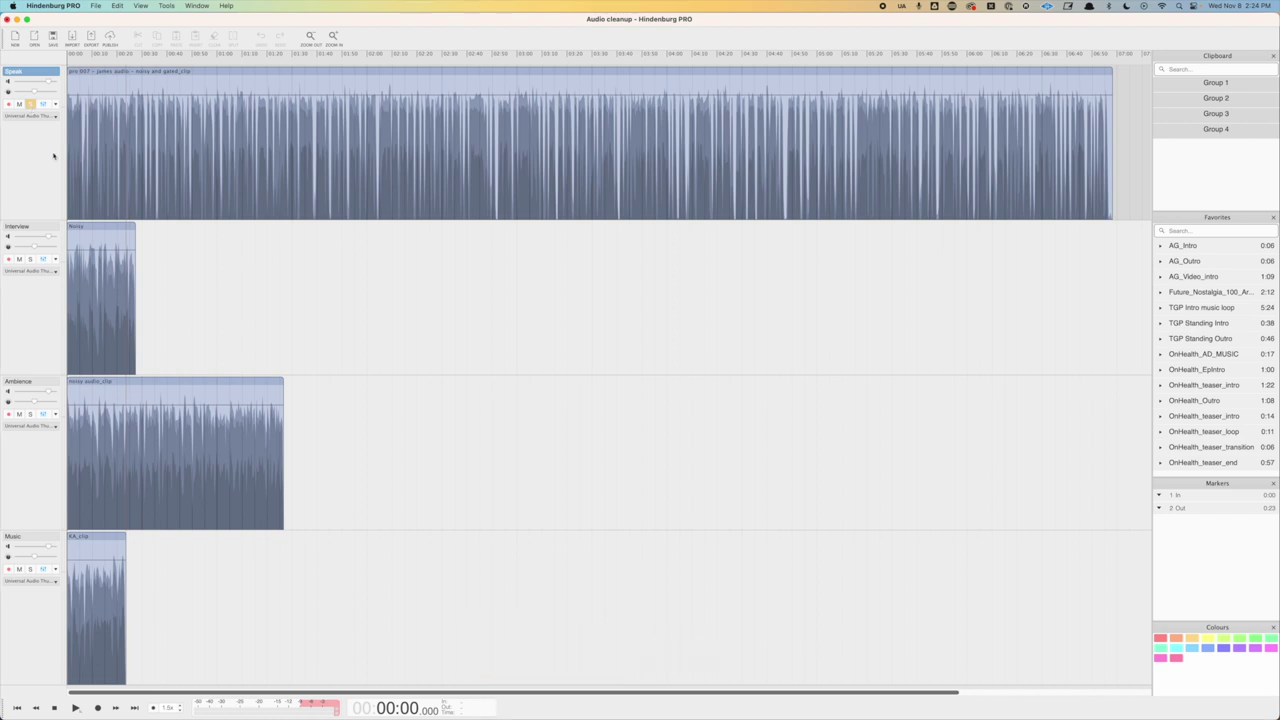
# - Switch to the Audio cleanup session in Hindenburg PRO and play the beginning of the soloed Speak track
pyautogui.click(81, 196)
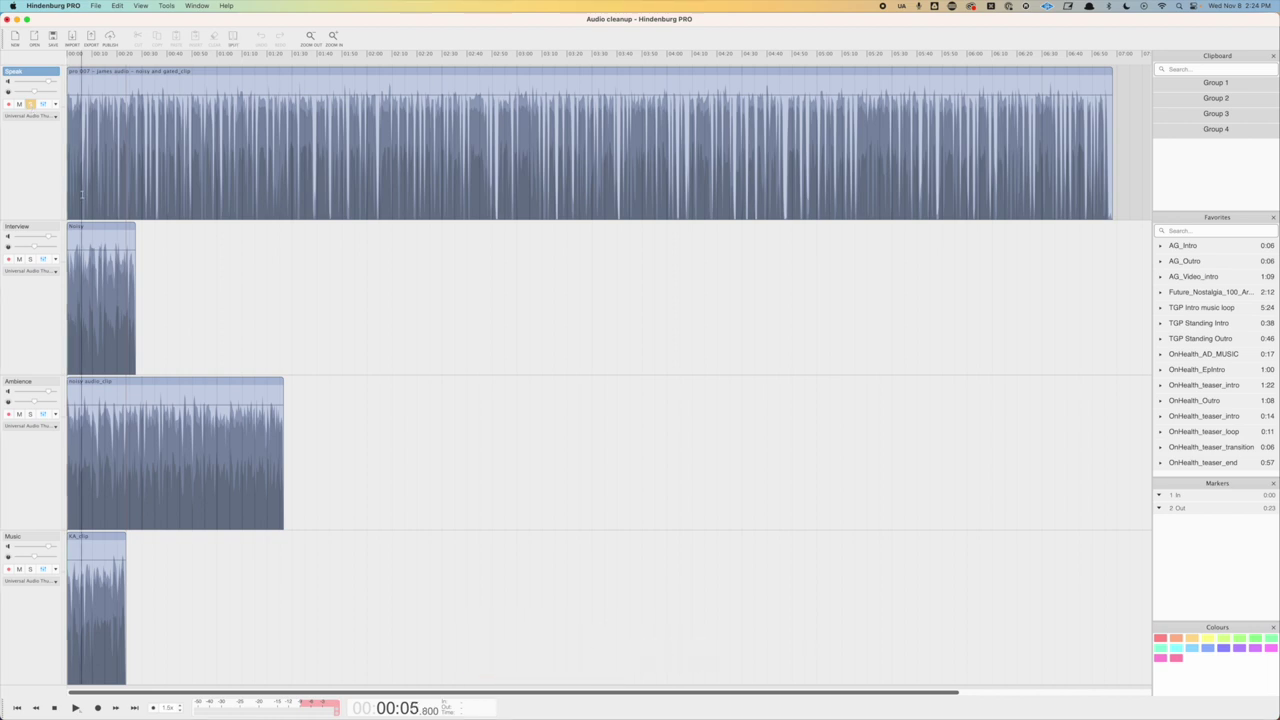
pyautogui.press('space')
pyautogui.scroll(5, 75, 194)
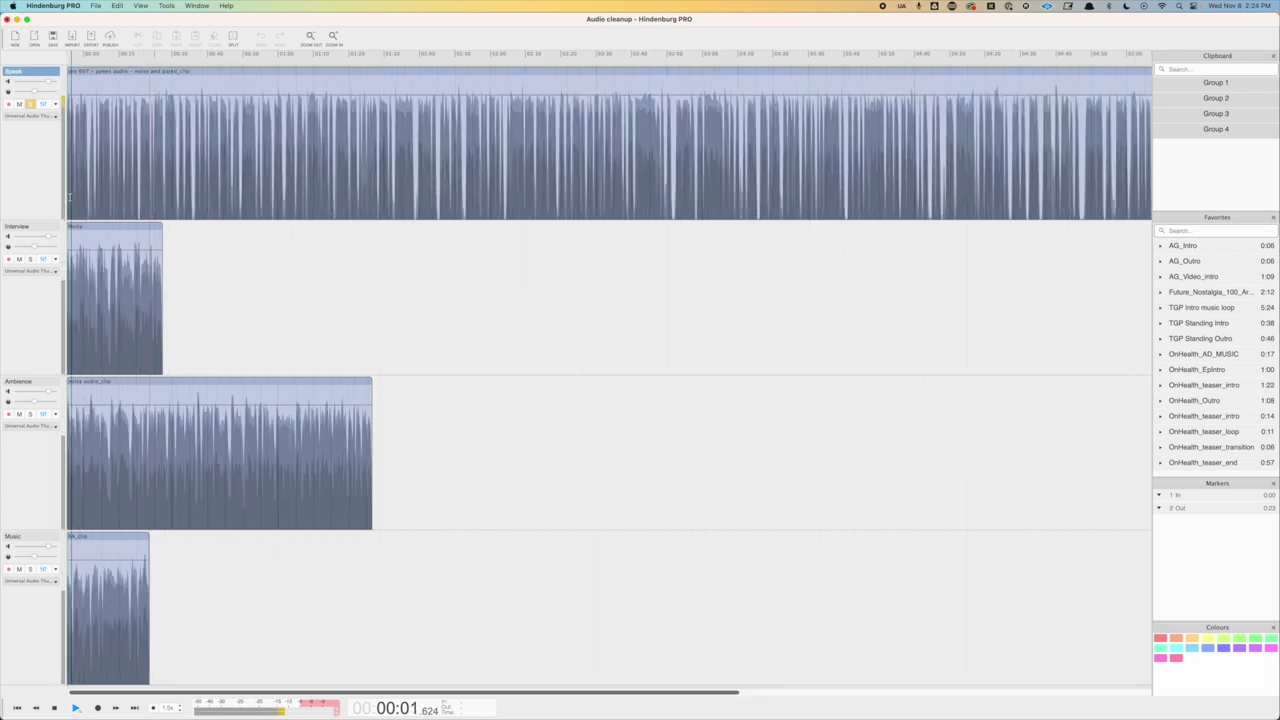
pyautogui.scroll(1, 62, 194)
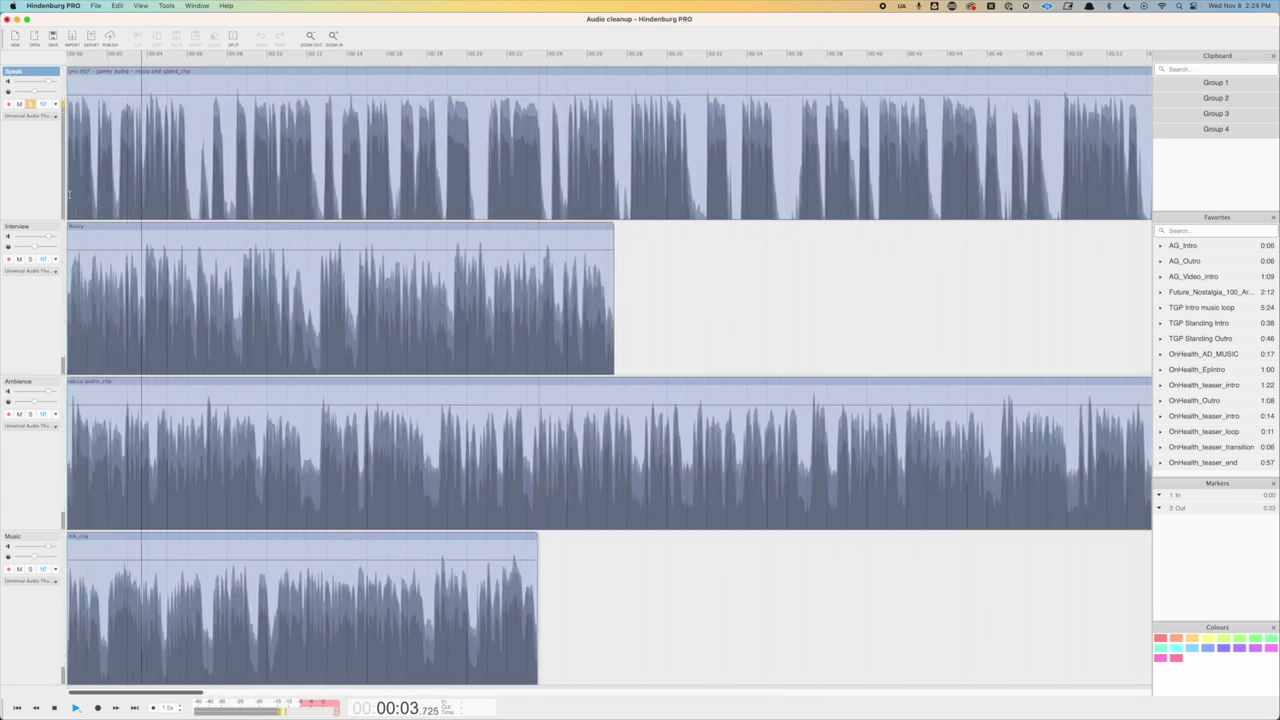
pyautogui.press('space')
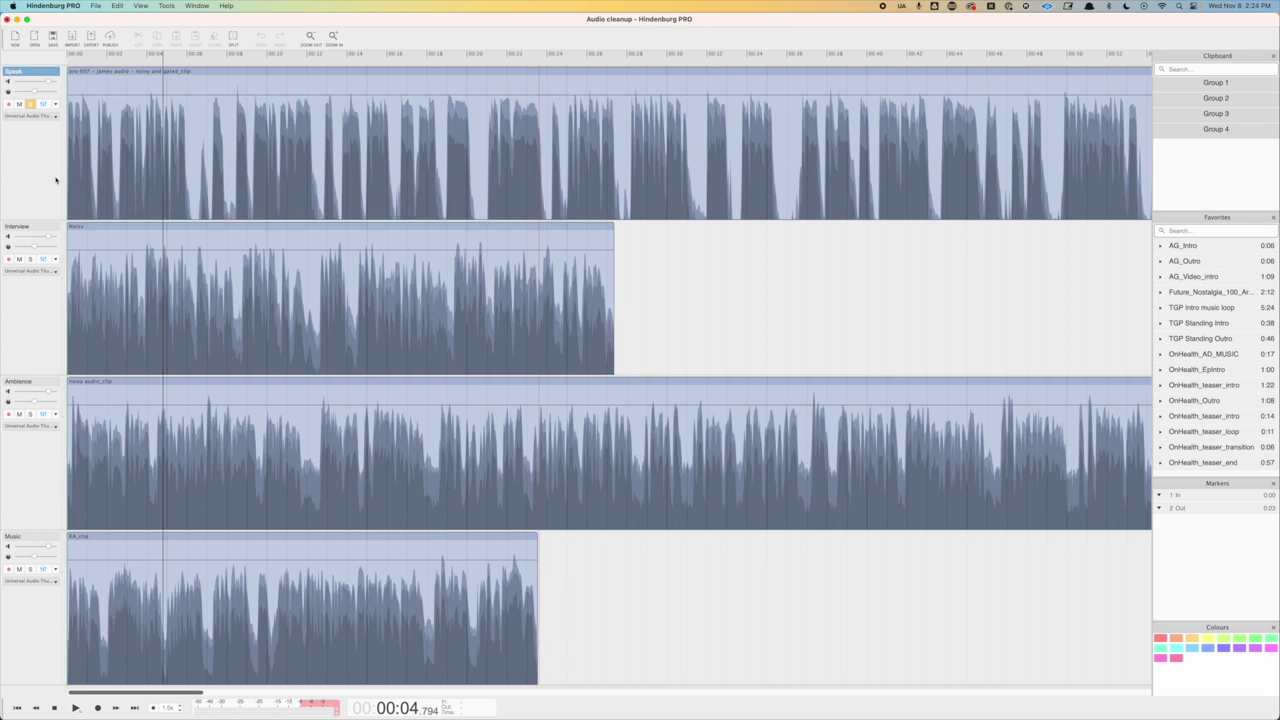
# - Open the Clear plug-in on the Speak track and turn its Ambience level down to -inf dB
pyautogui.click(44, 106)
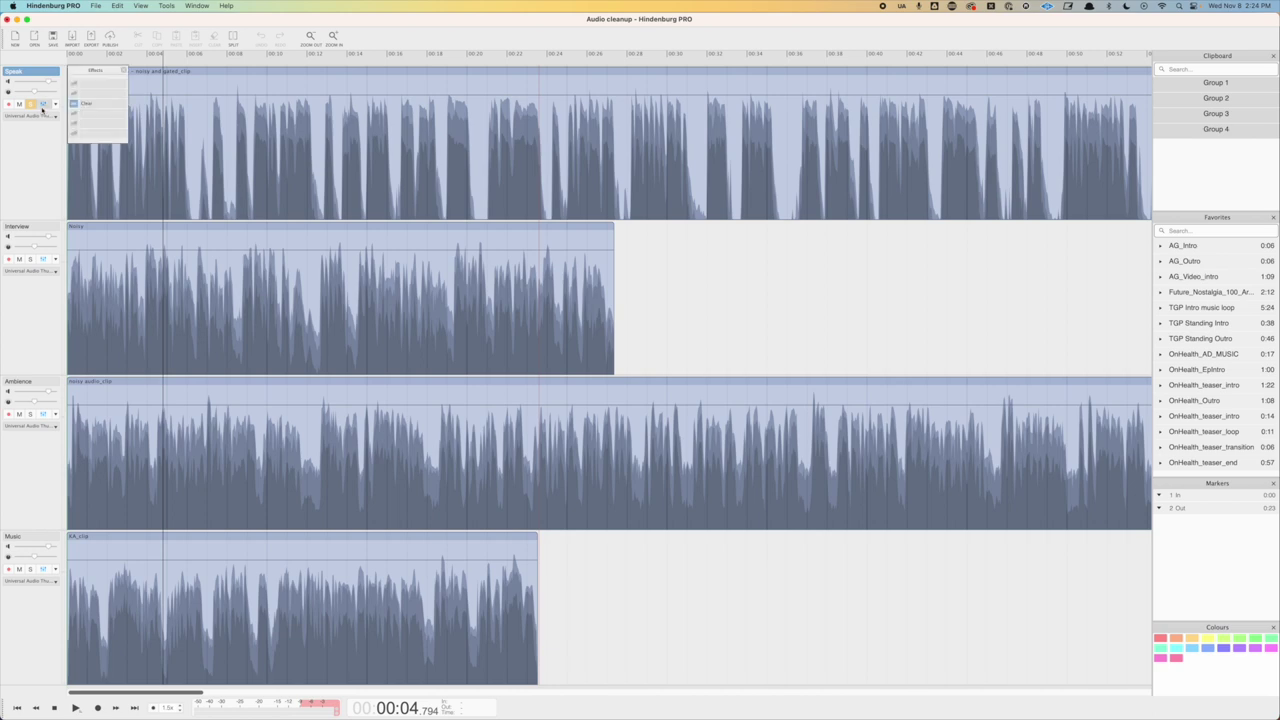
pyautogui.click(80, 104)
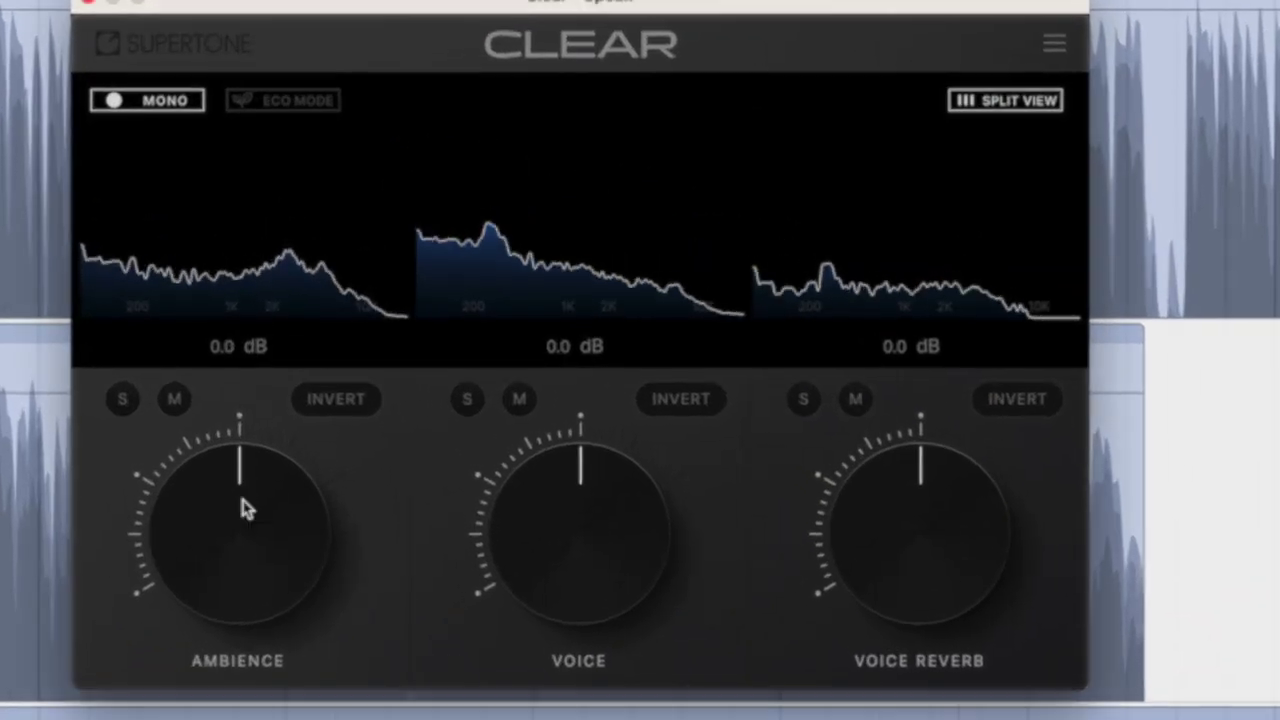
pyautogui.moveTo(249, 294); pyautogui.dragTo(247, 300)
pyautogui.moveTo(233, 524); pyautogui.dragTo(223, 606)
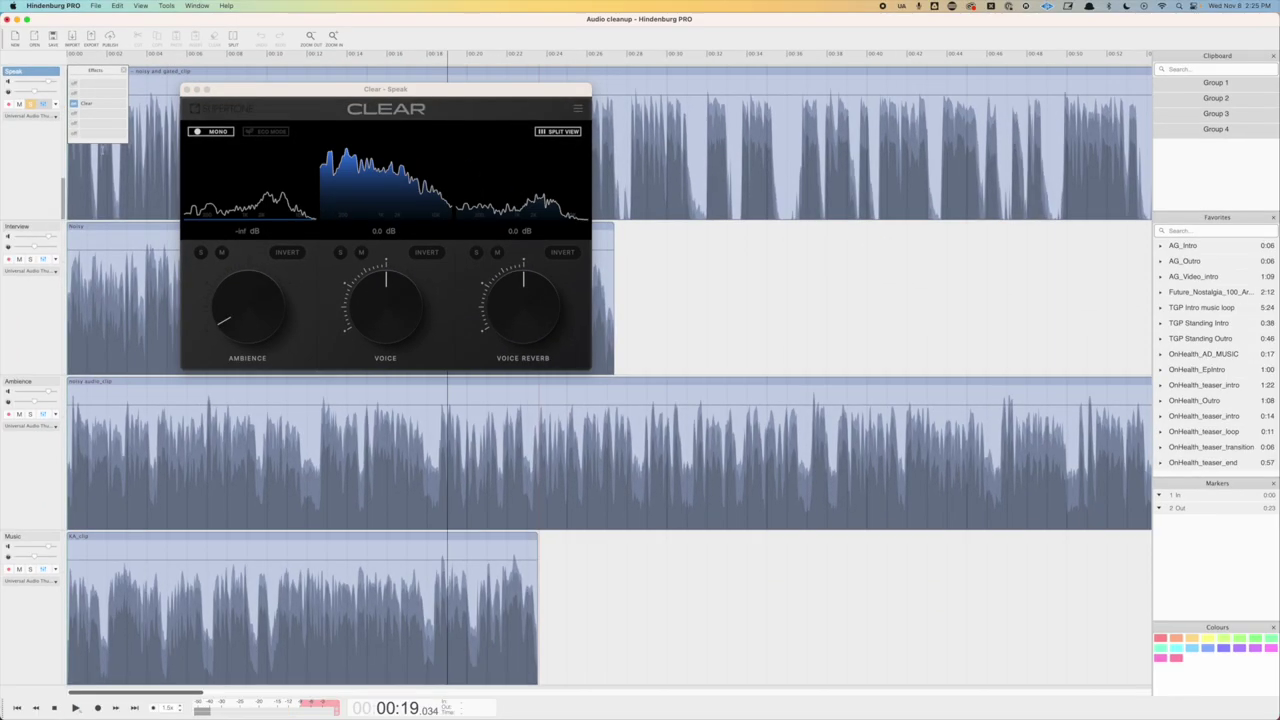
# - Add iZotope RX 10 Voice De-noise after Clear on the Speak track and play the track through it
pyautogui.click(100, 117)
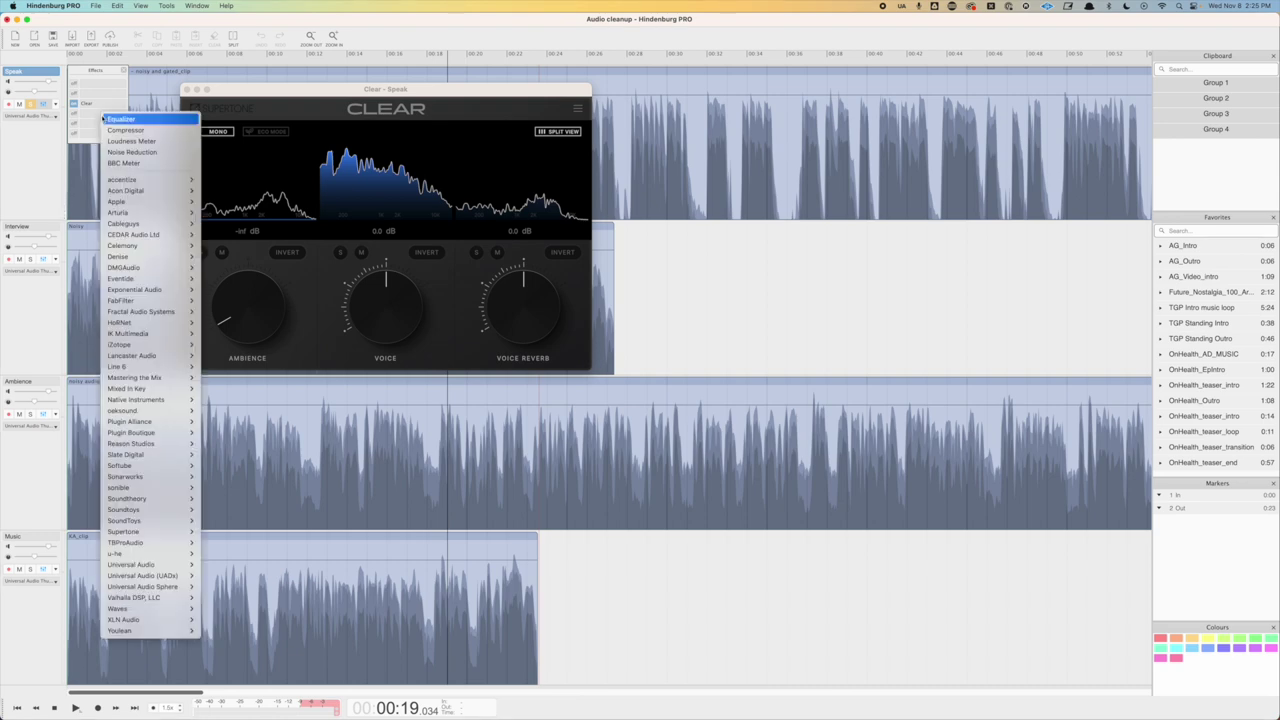
pyautogui.moveTo(145, 344)
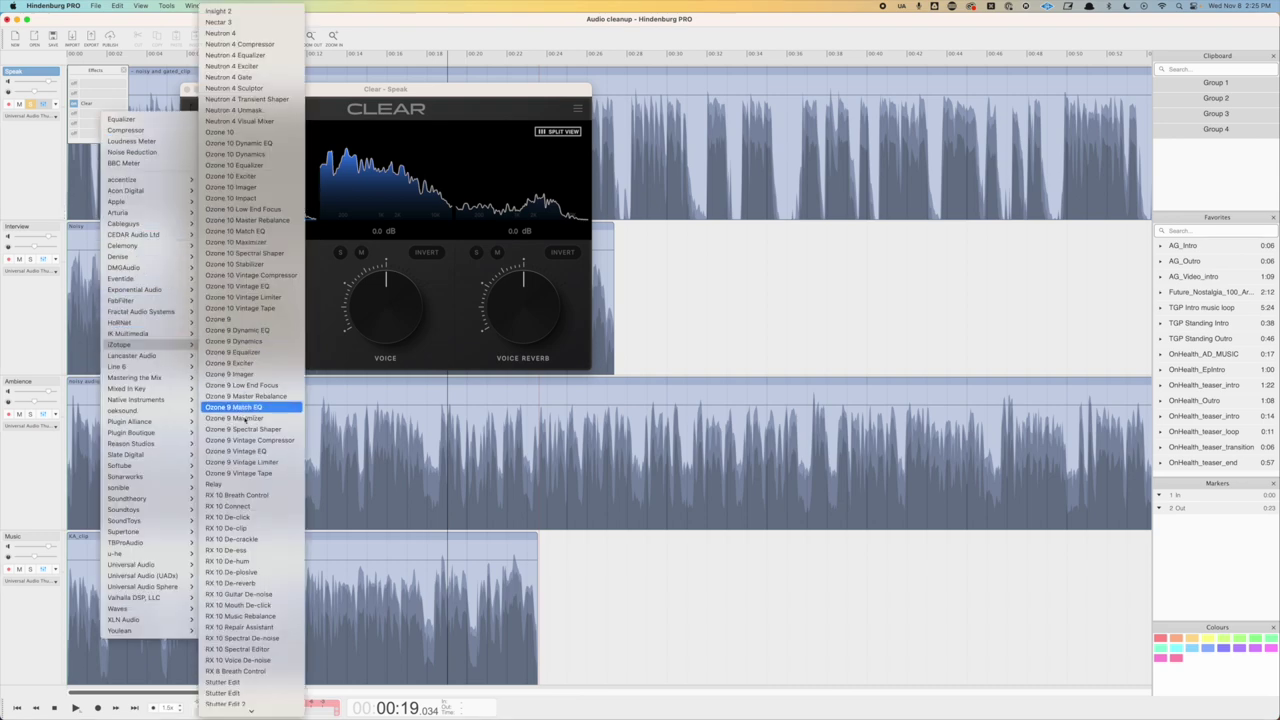
pyautogui.click(245, 660)
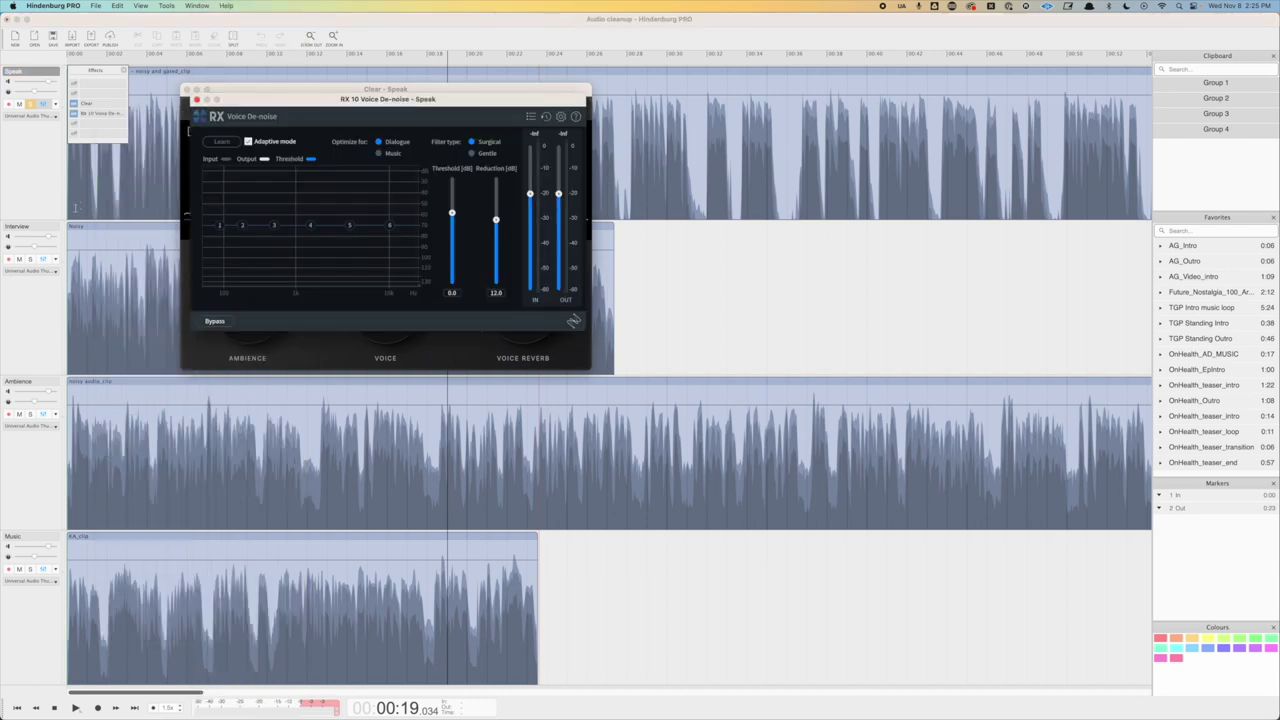
pyautogui.press('space')
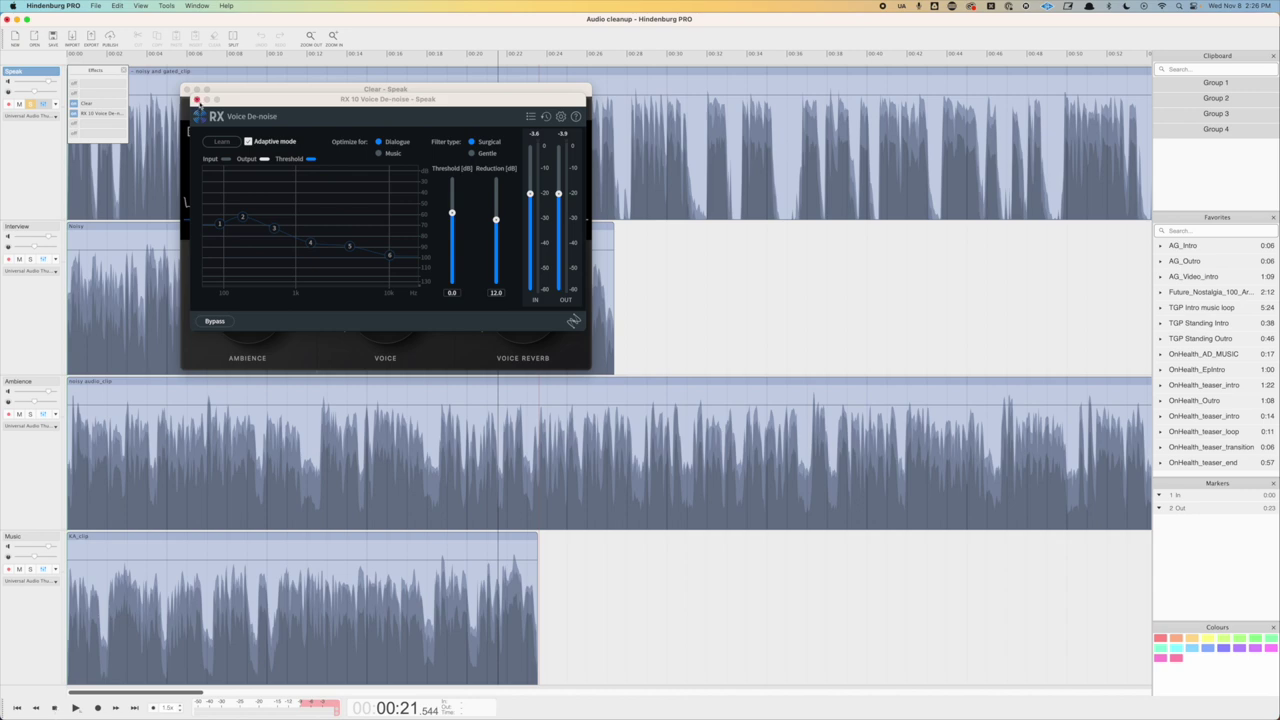
# - Close the Voice De-noise, Clear and effects rack windows, and turn off the Speak track's solo
pyautogui.click(197, 100)
pyautogui.click(186, 90)
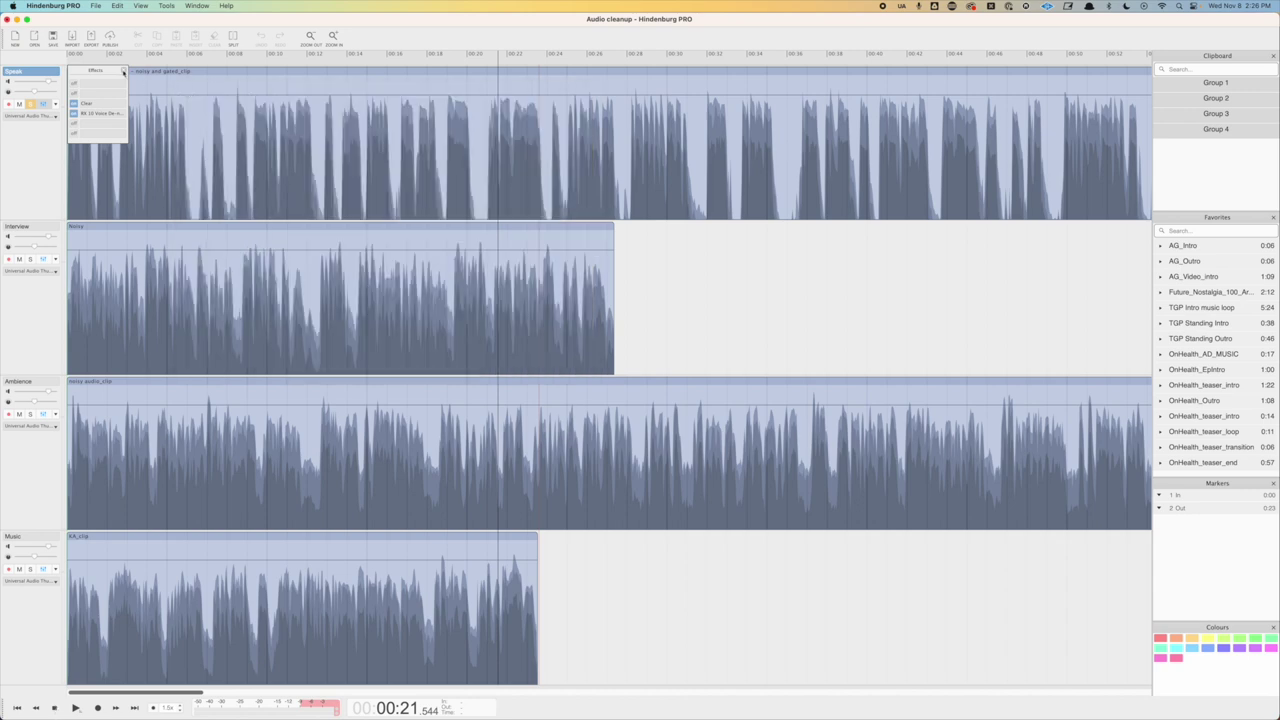
pyautogui.click(124, 71)
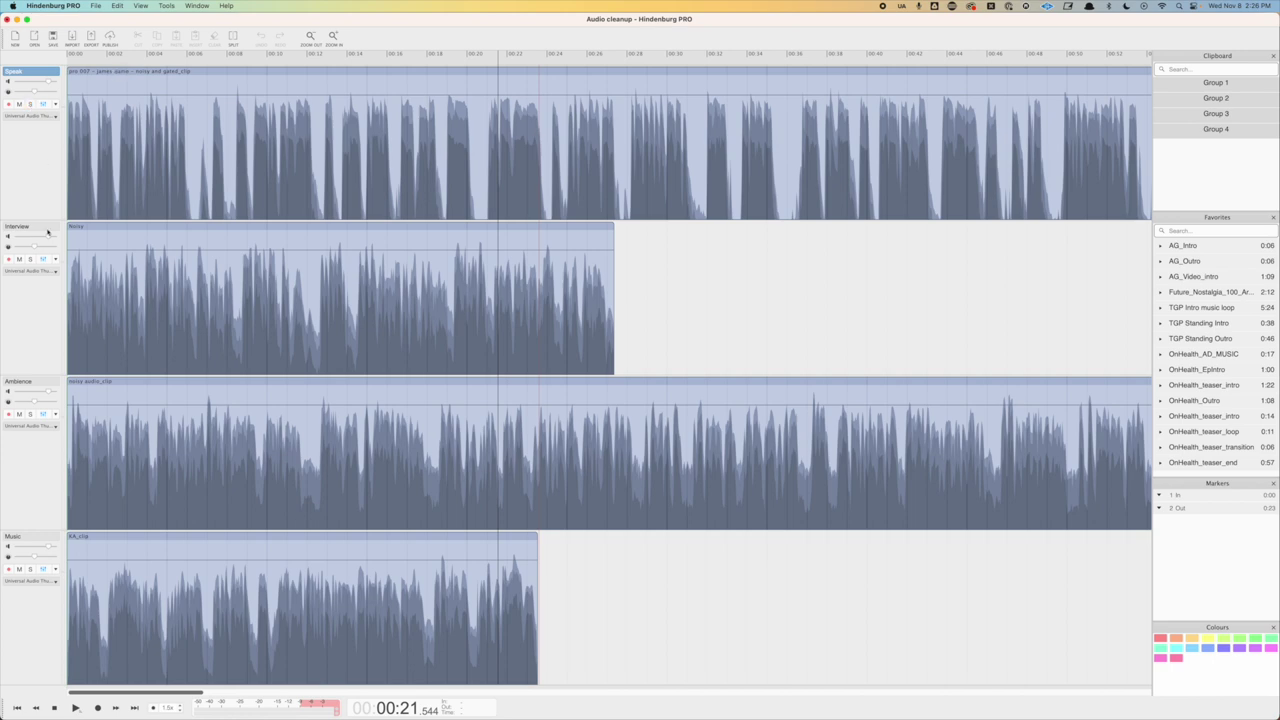
# - Solo the Interview track and play it from the beginning
pyautogui.click(29, 260)
pyautogui.click(69, 338)
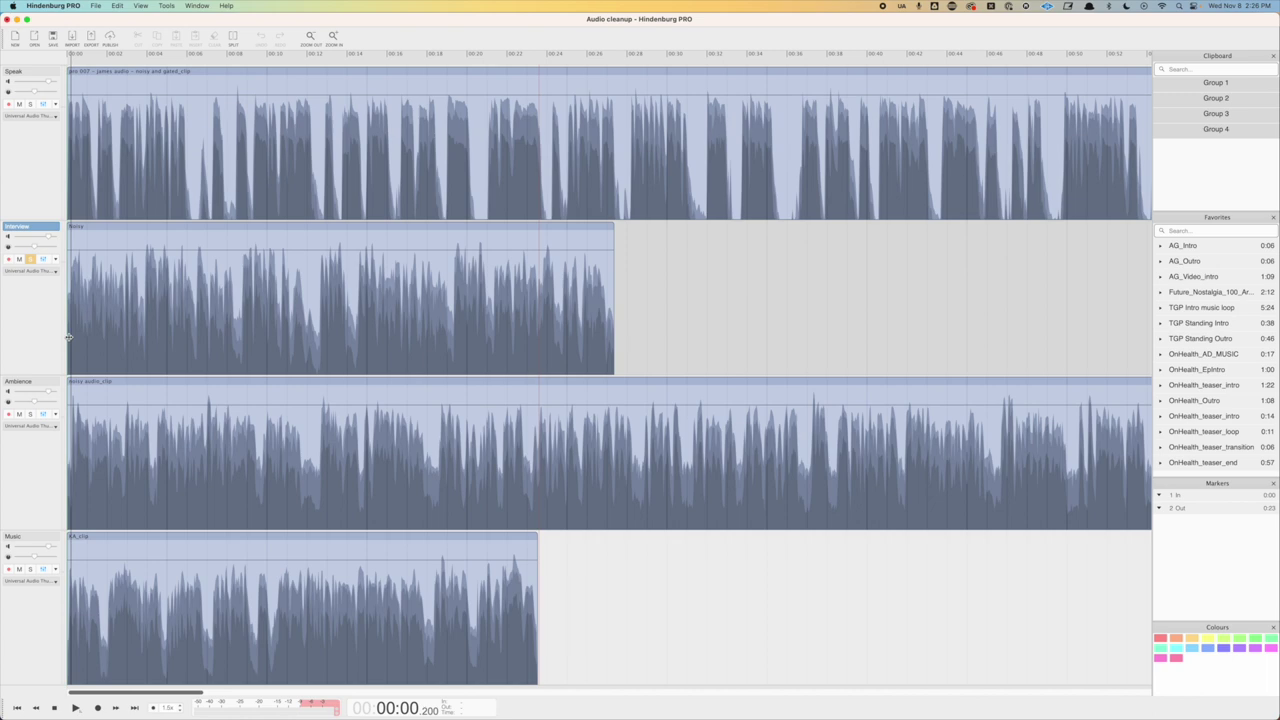
pyautogui.press('space')
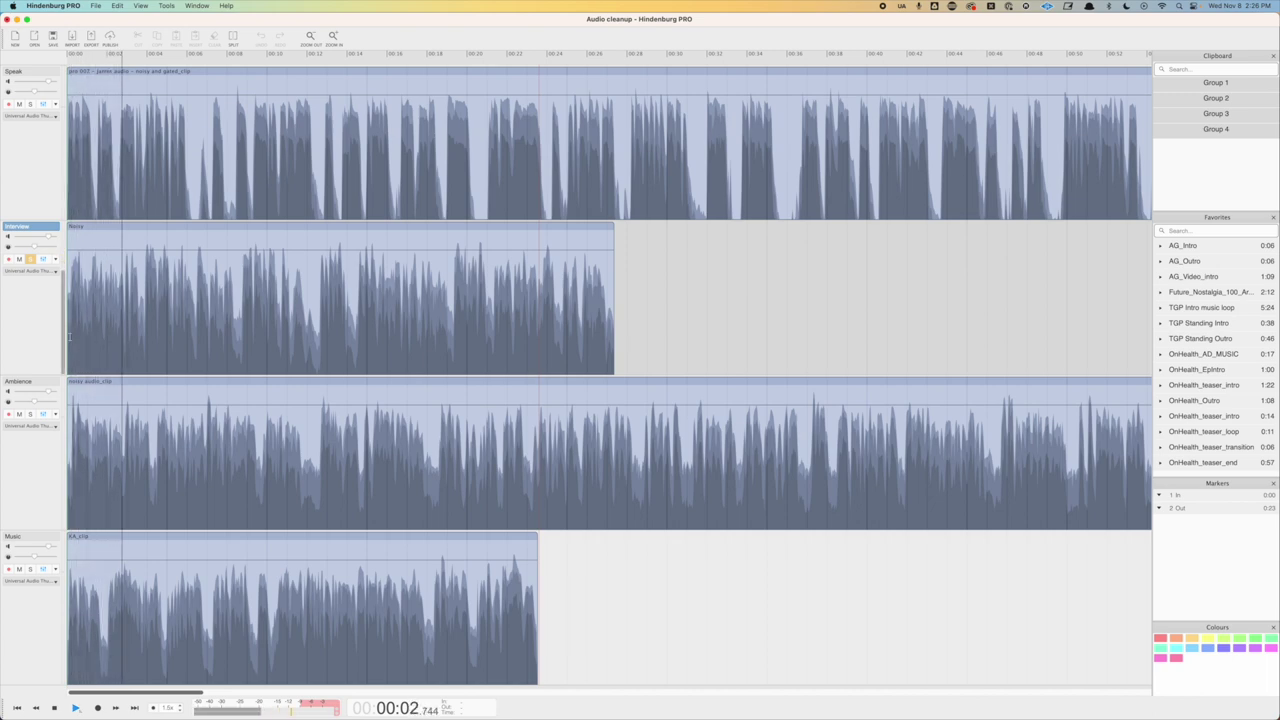
# - Turn on RX 10 De-plosive for the Interview track, load the "_starting point male" preset and close the plug-in window
pyautogui.click(43, 259)
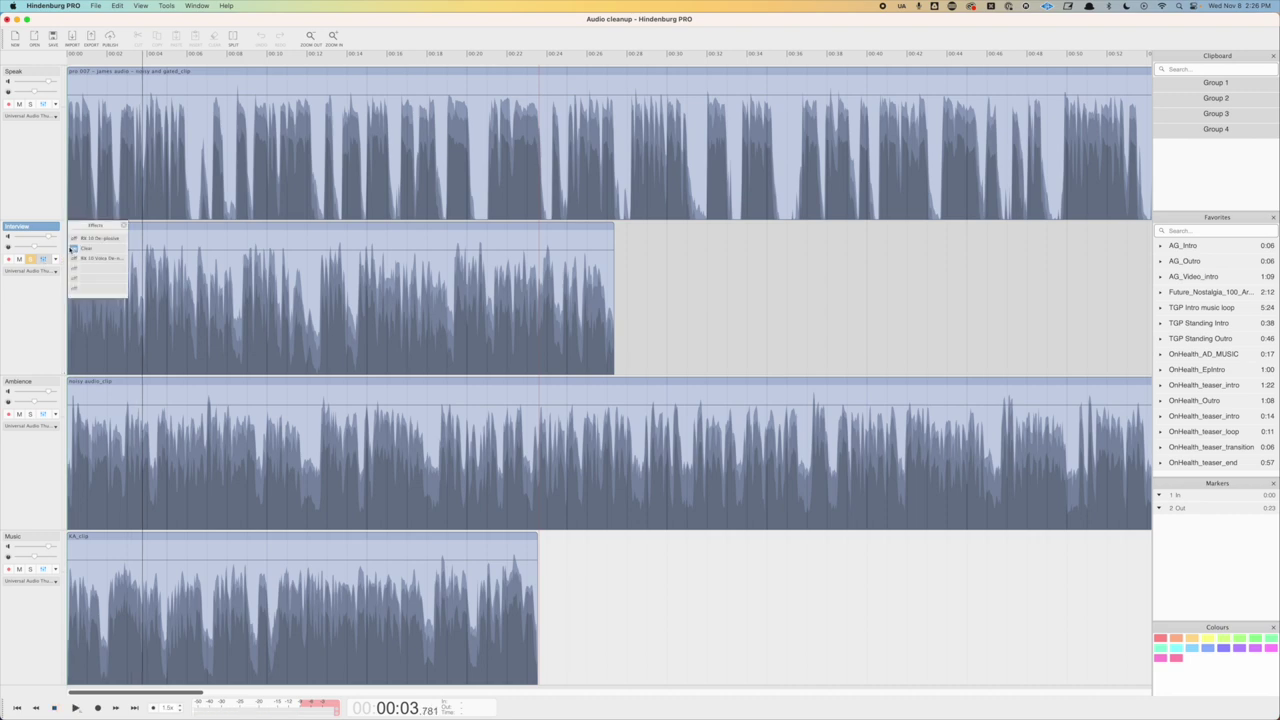
pyautogui.click(72, 239)
pyautogui.click(97, 240)
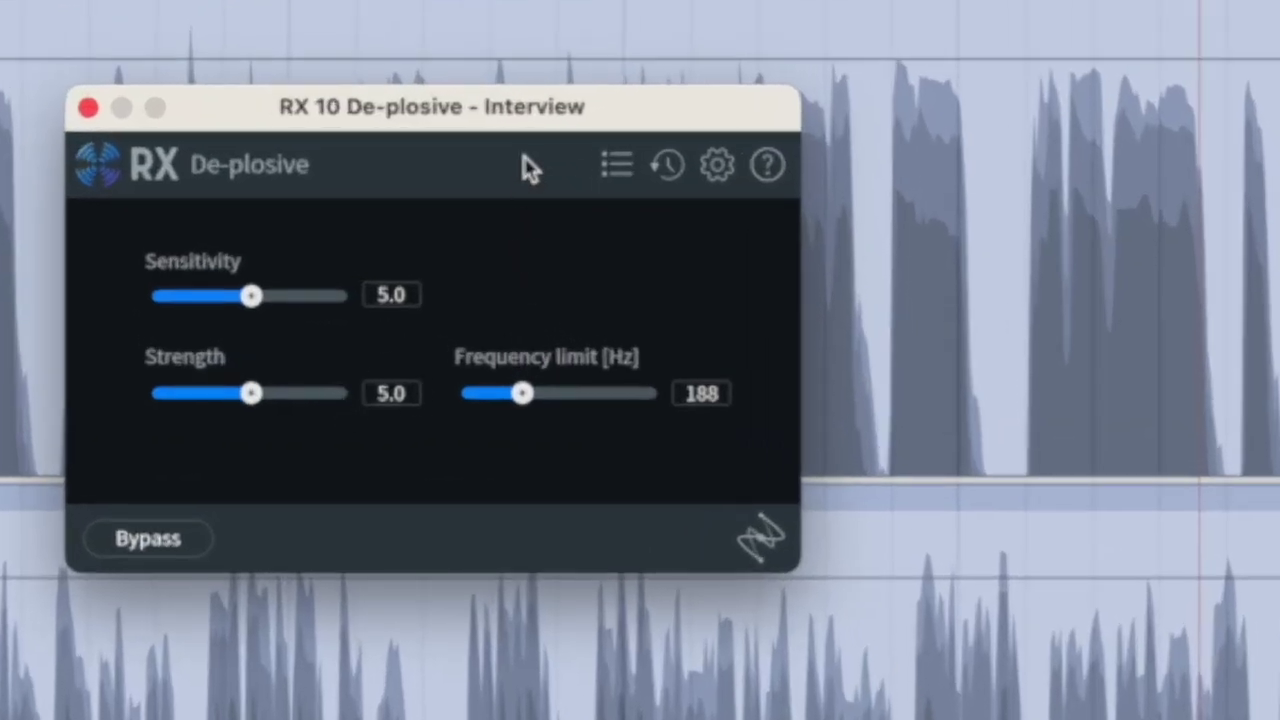
pyautogui.click(616, 165)
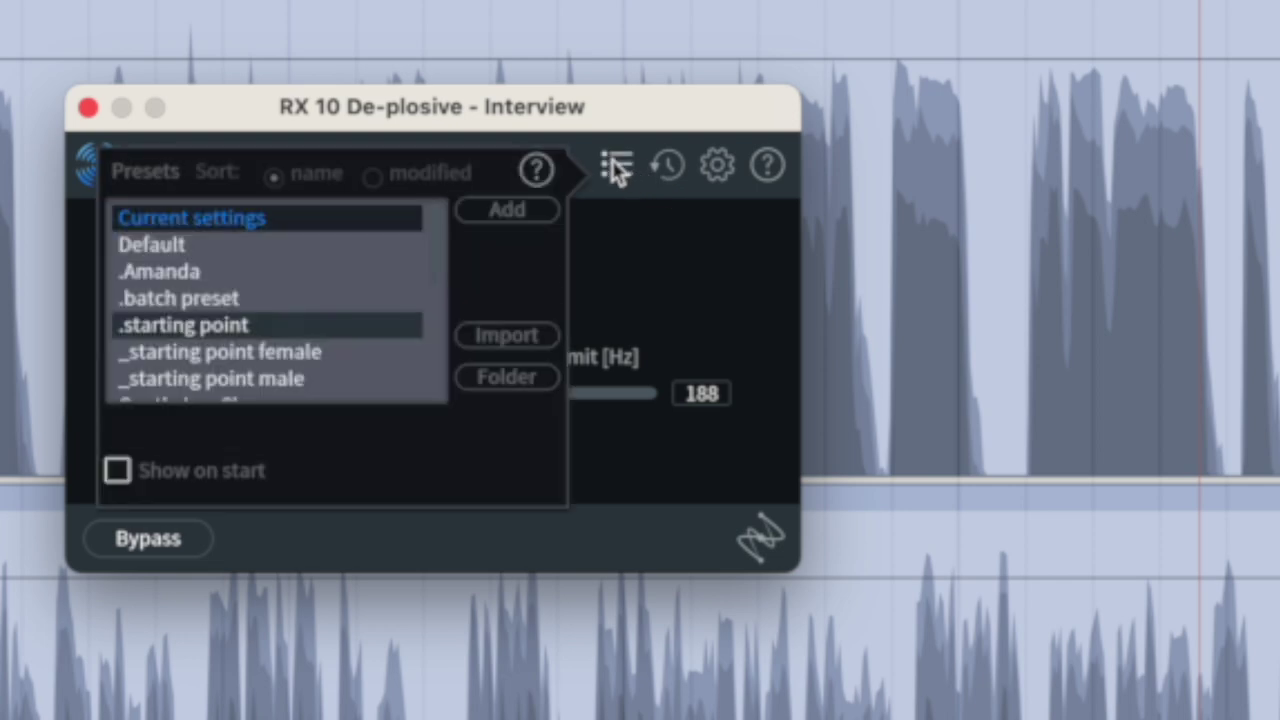
pyautogui.click(218, 333)
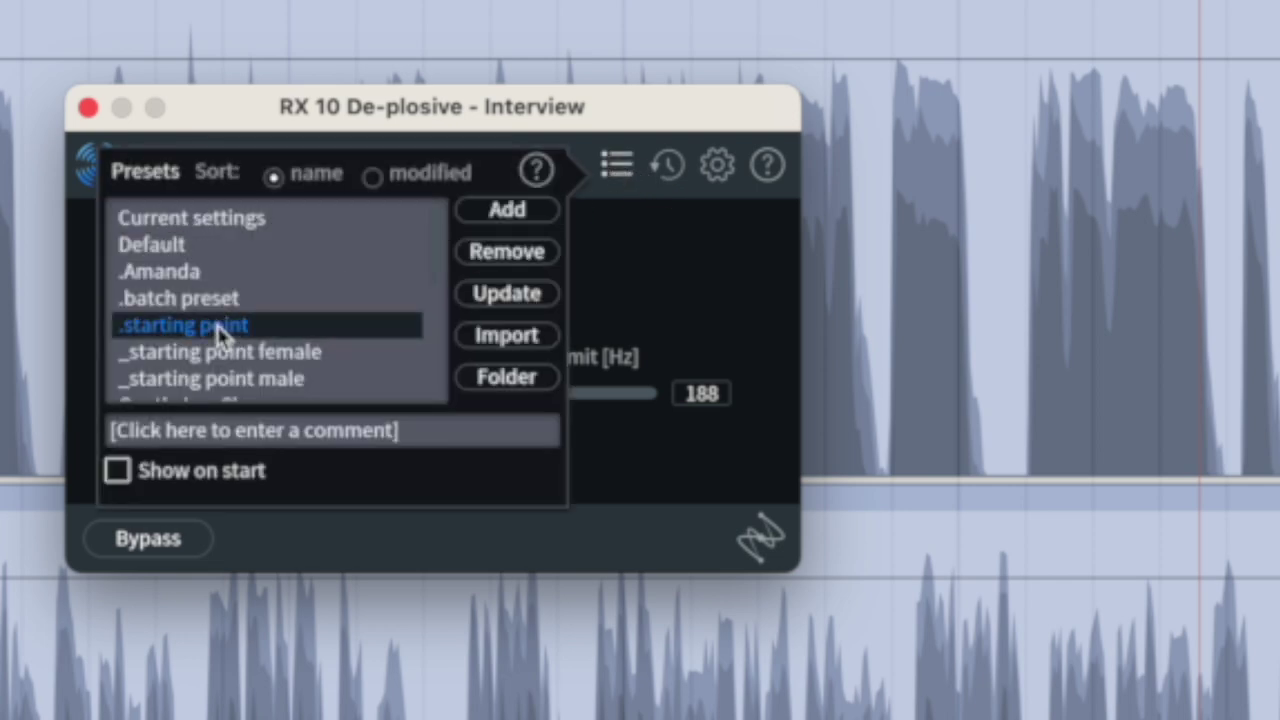
pyautogui.click(229, 379)
pyautogui.click(612, 168)
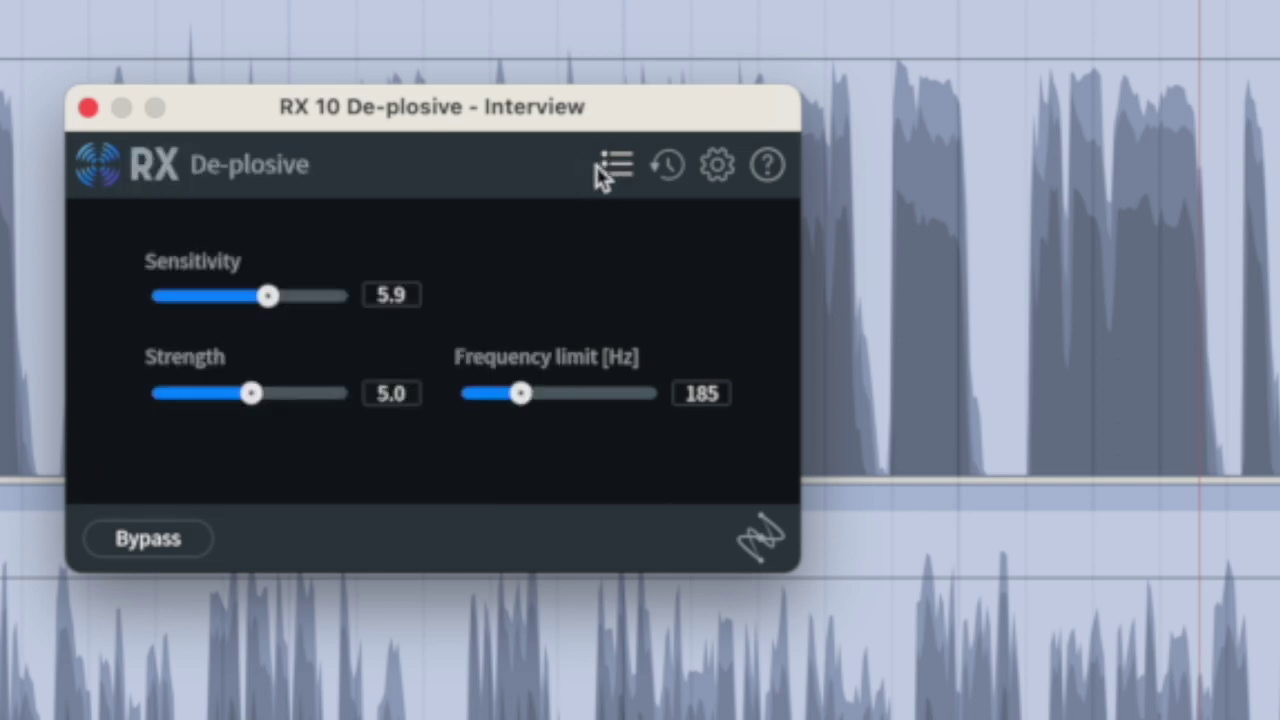
pyautogui.click(88, 108)
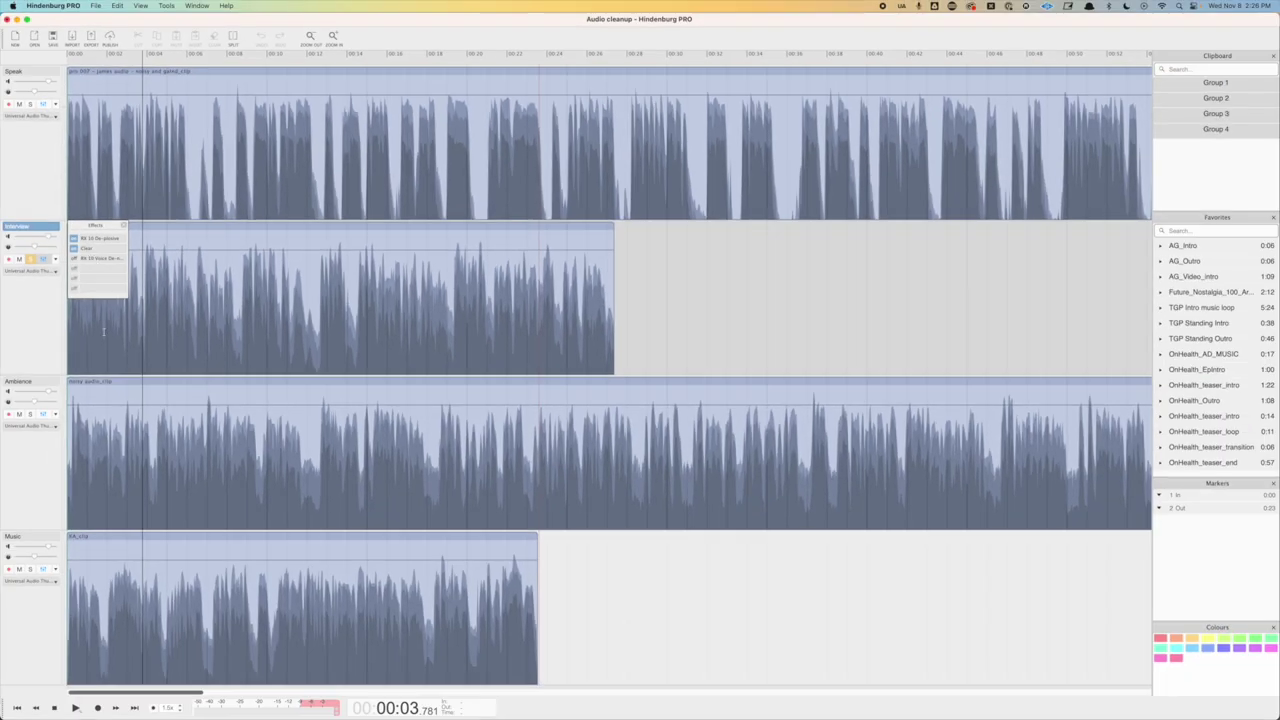
# - Play the Interview track from the start through Clear and turn its Ambience and Voice Reverb levels down to -inf dB
pyautogui.click(71, 363)
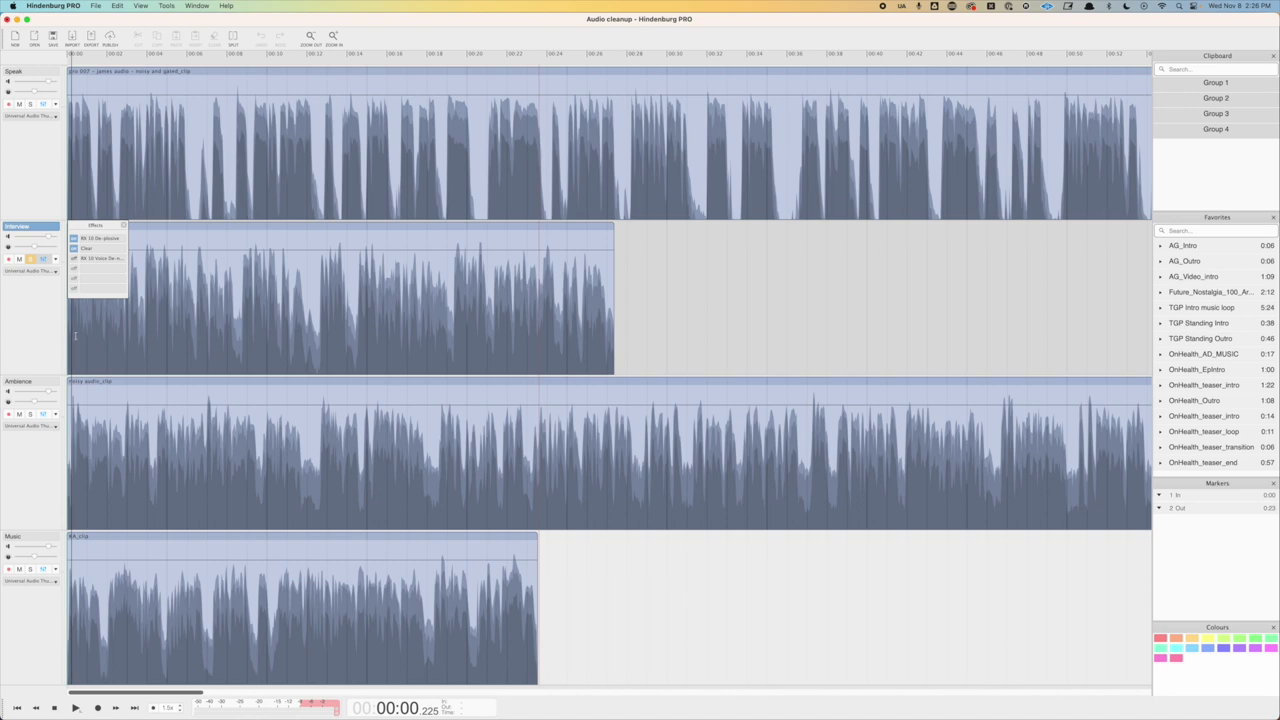
pyautogui.click(88, 249)
pyautogui.press('space')
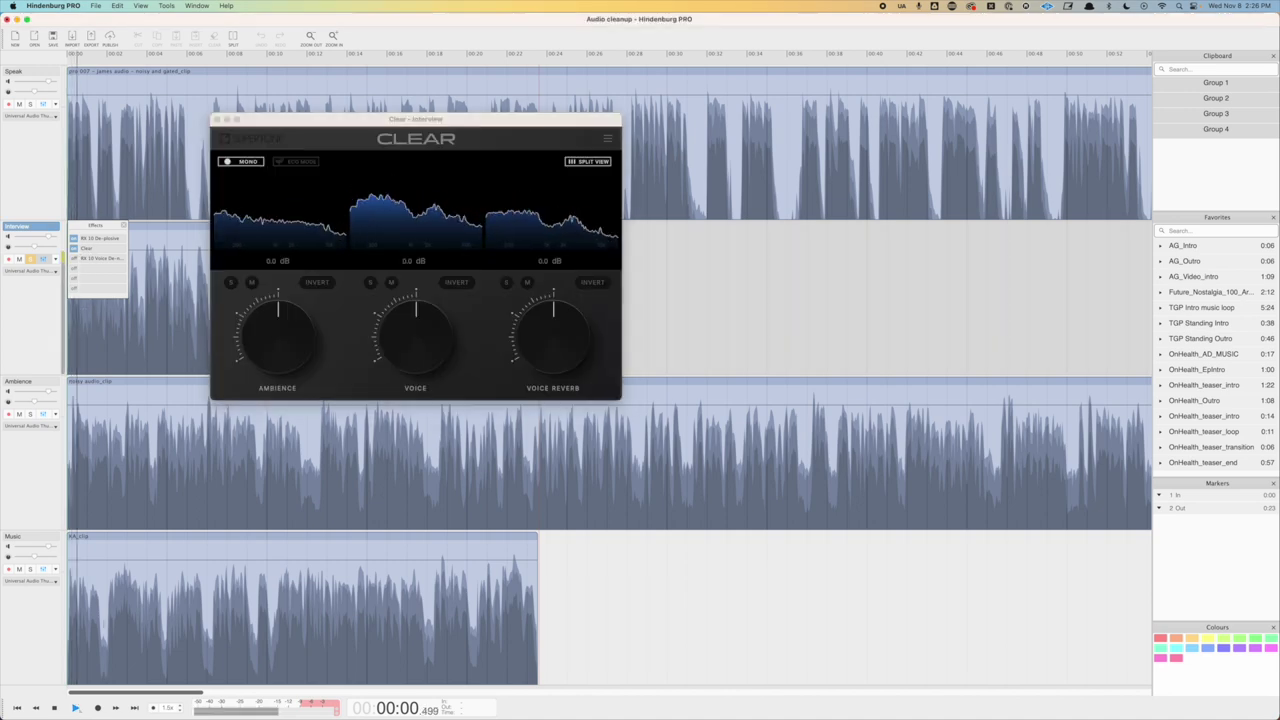
pyautogui.moveTo(276, 328); pyautogui.dragTo(268, 365)
pyautogui.moveTo(542, 324); pyautogui.dragTo(542, 369)
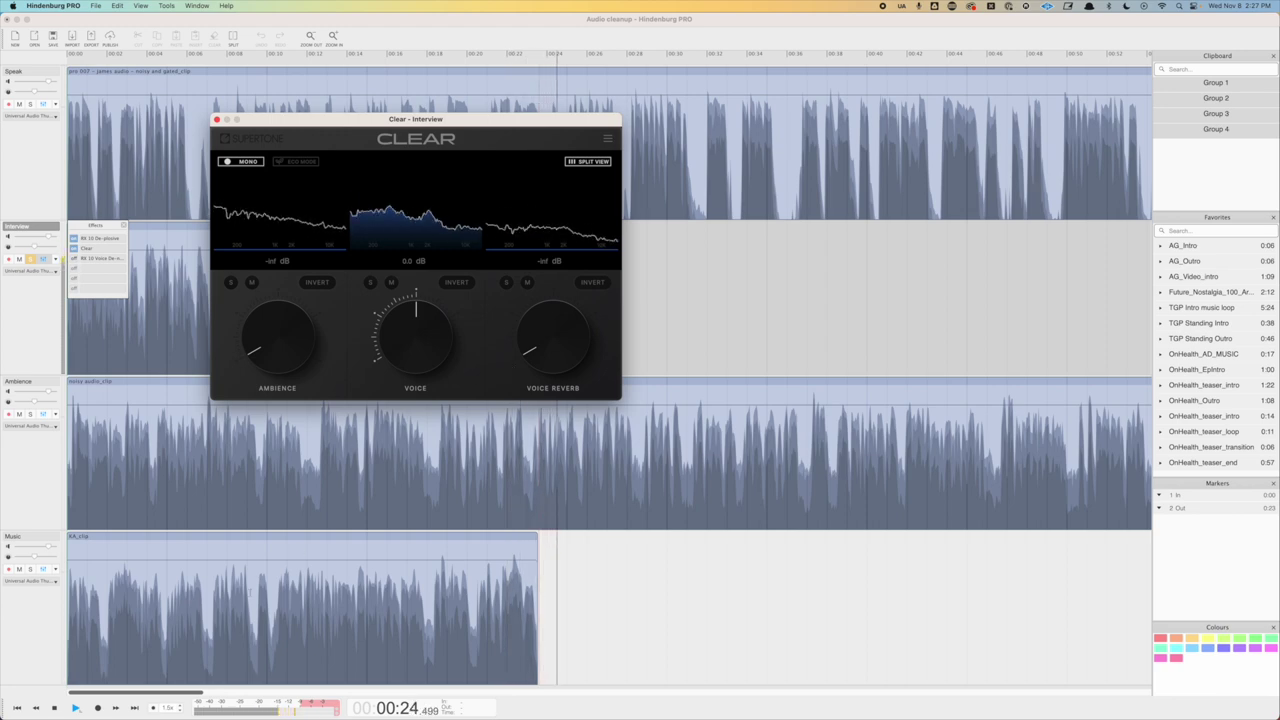
# - Turn on RX 10 Voice De-noise for the Interview track and play the track from the beginning through it
pyautogui.click(87, 259)
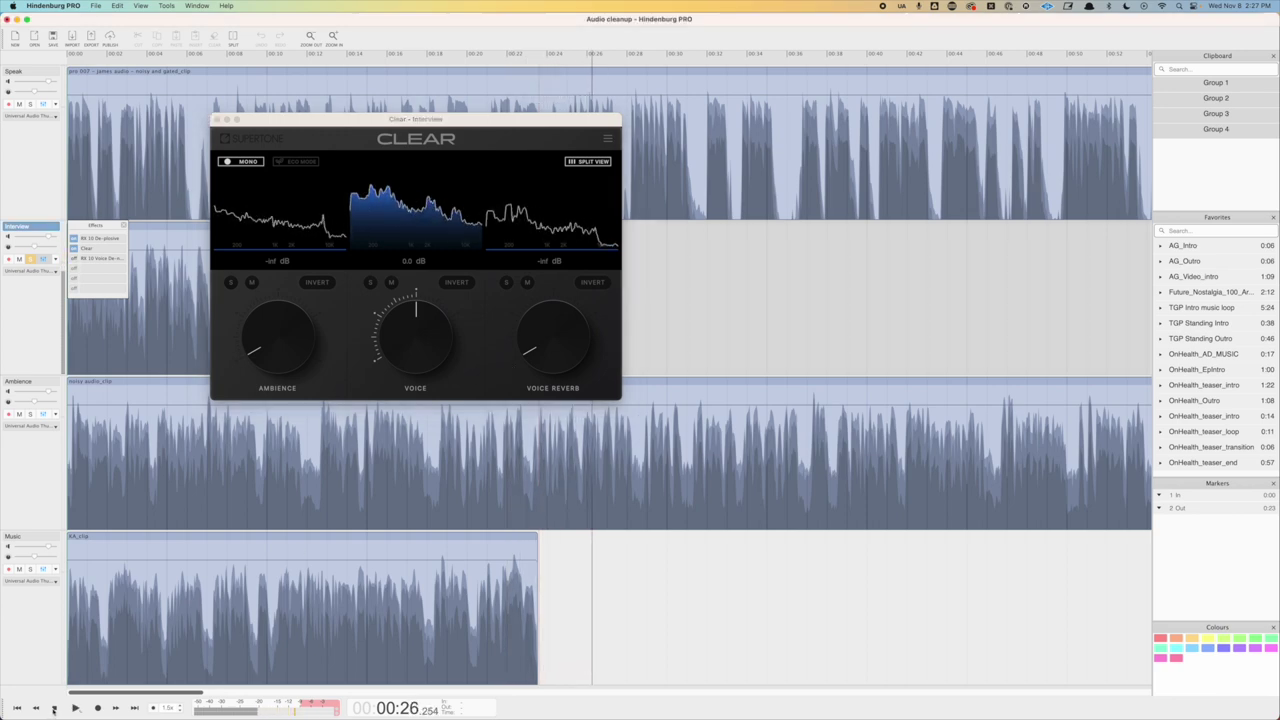
pyautogui.click(73, 259)
pyautogui.click(70, 351)
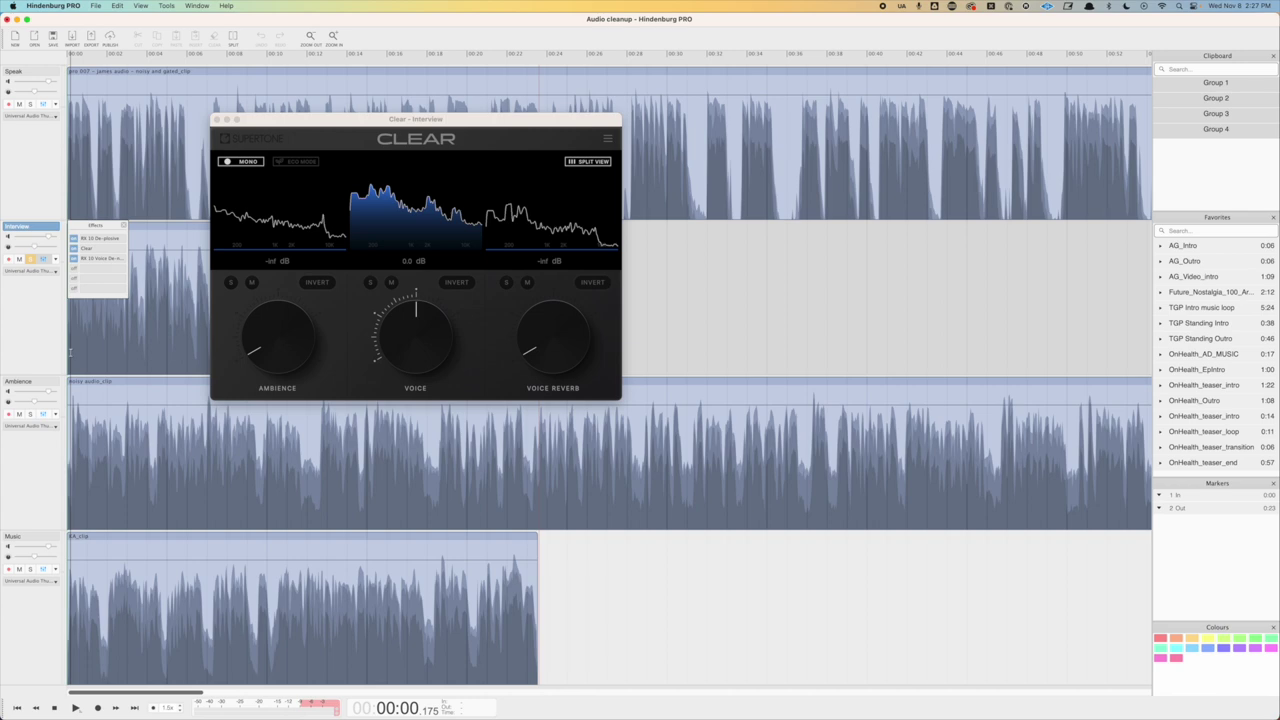
pyautogui.press('space')
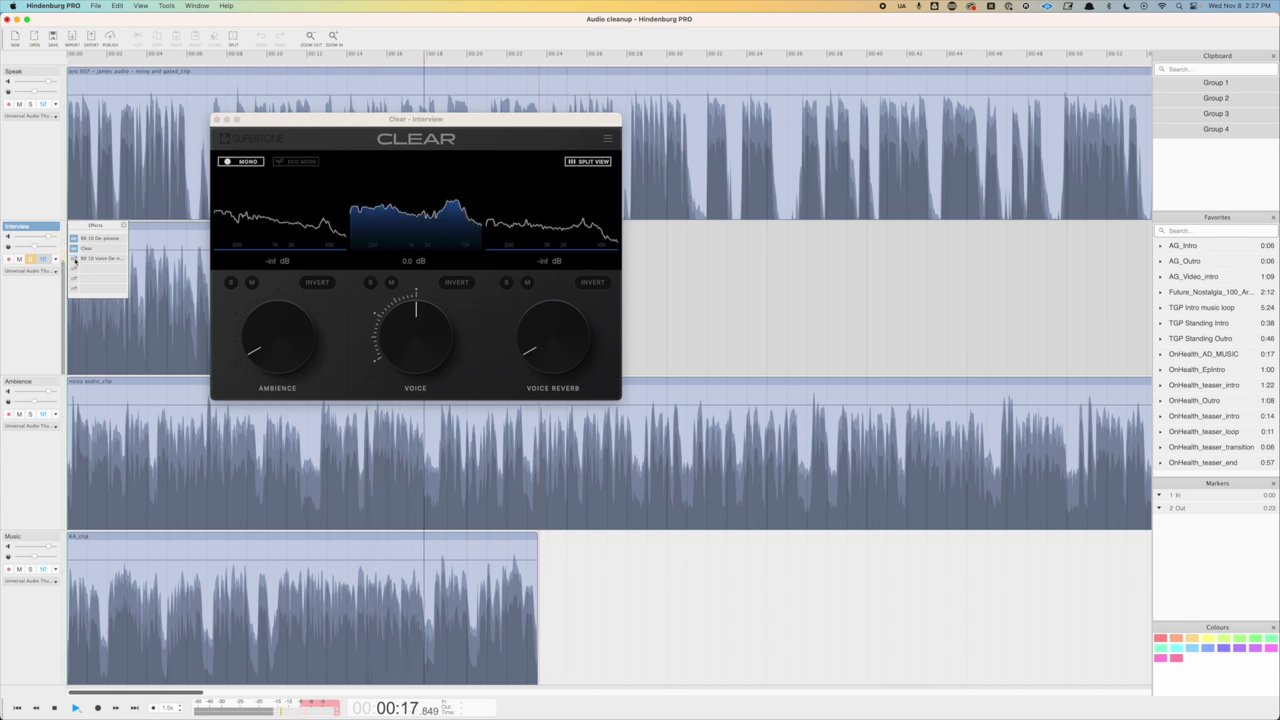
pyautogui.click(54, 708)
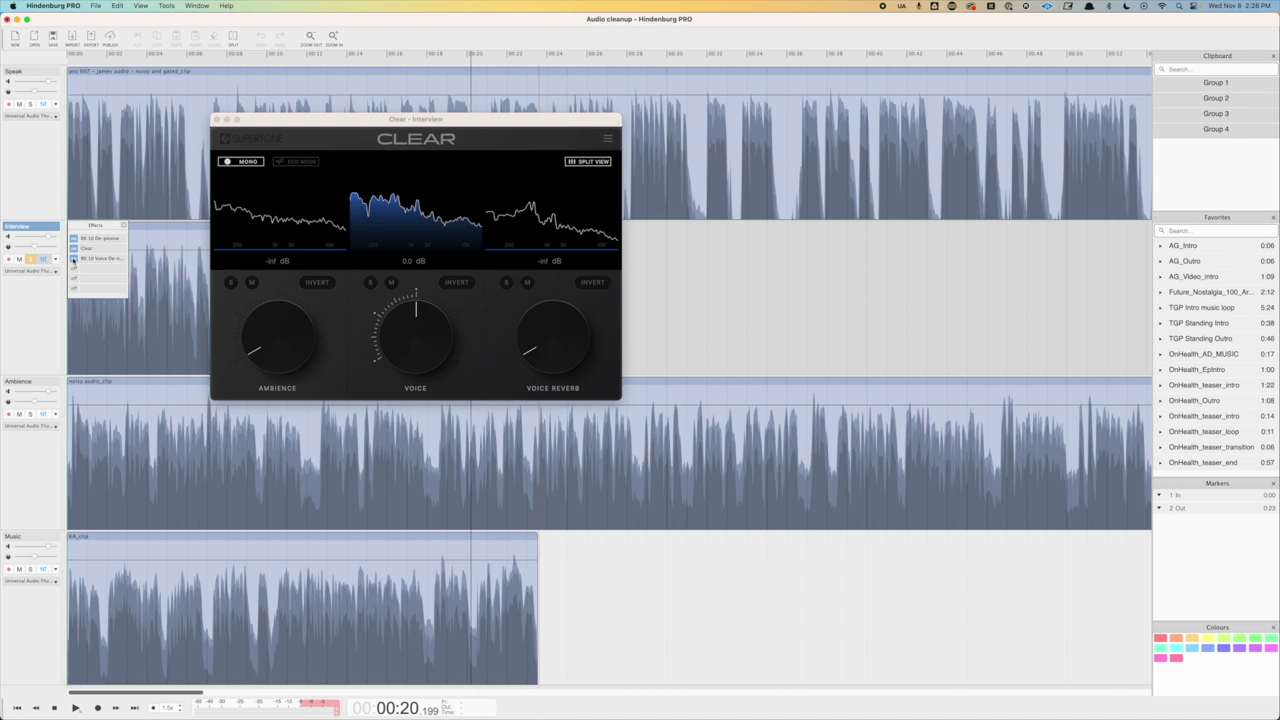
# - Close the Interview track's effects rack and Clear windows, and turn off the track's solo
pyautogui.click(125, 226)
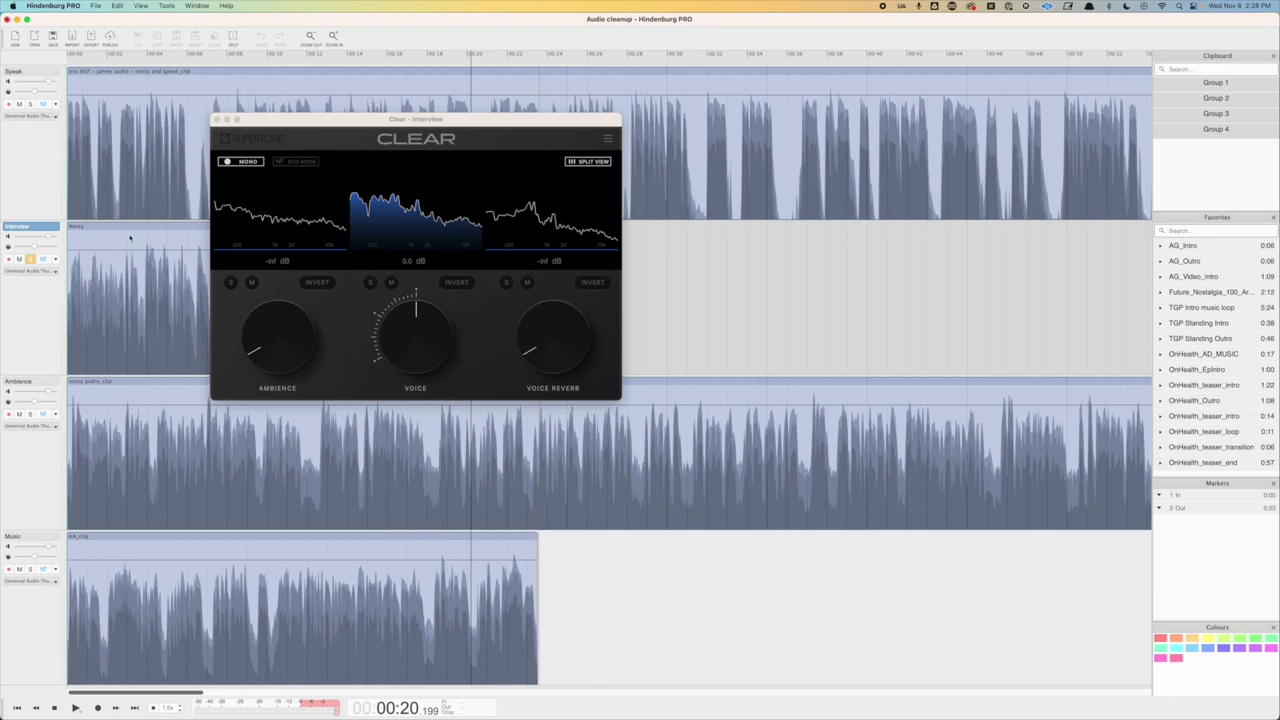
pyautogui.click(215, 120)
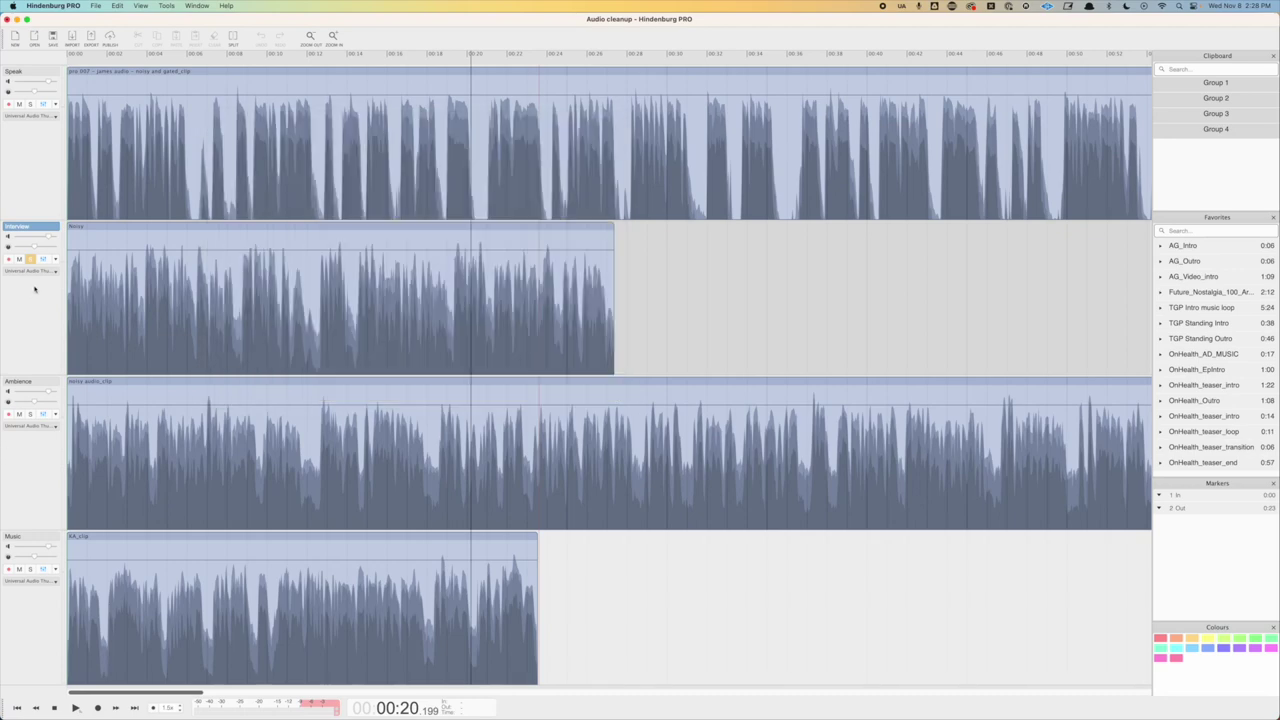
pyautogui.click(30, 259)
# - Solo the Ambience track and play its first seconds
pyautogui.click(30, 413)
pyautogui.click(68, 452)
pyautogui.press('space')
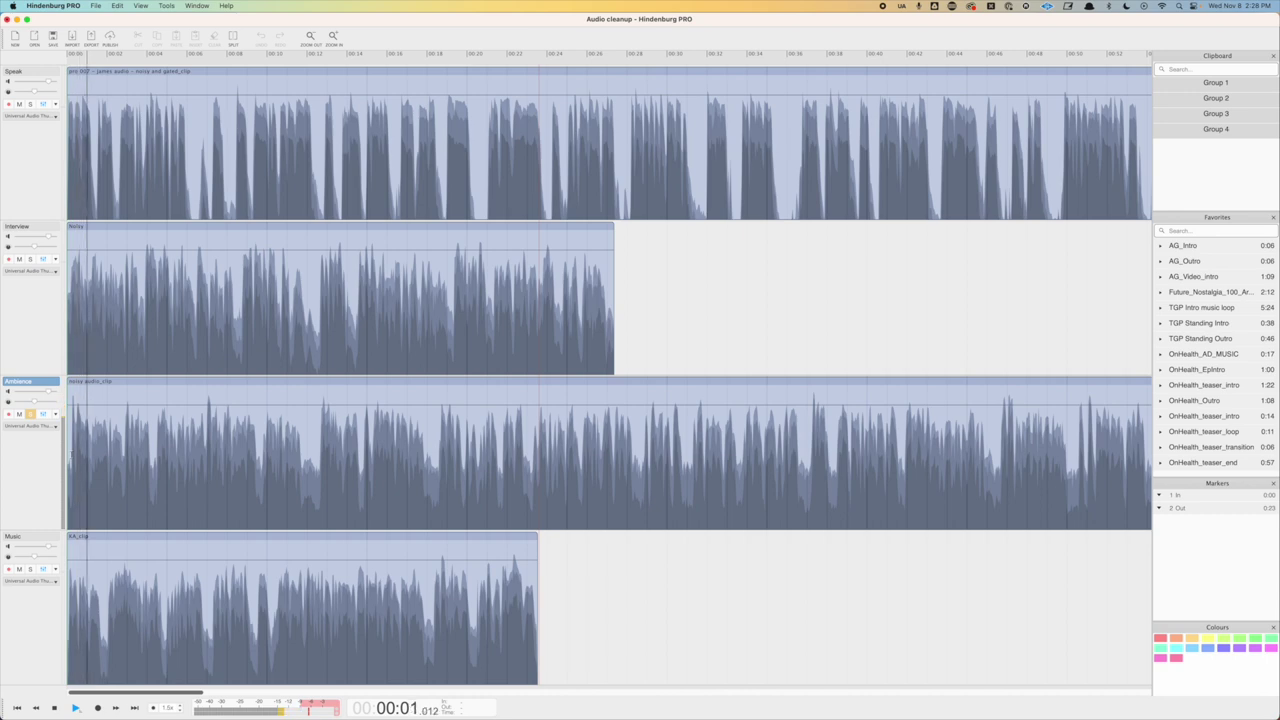
pyautogui.press('space')
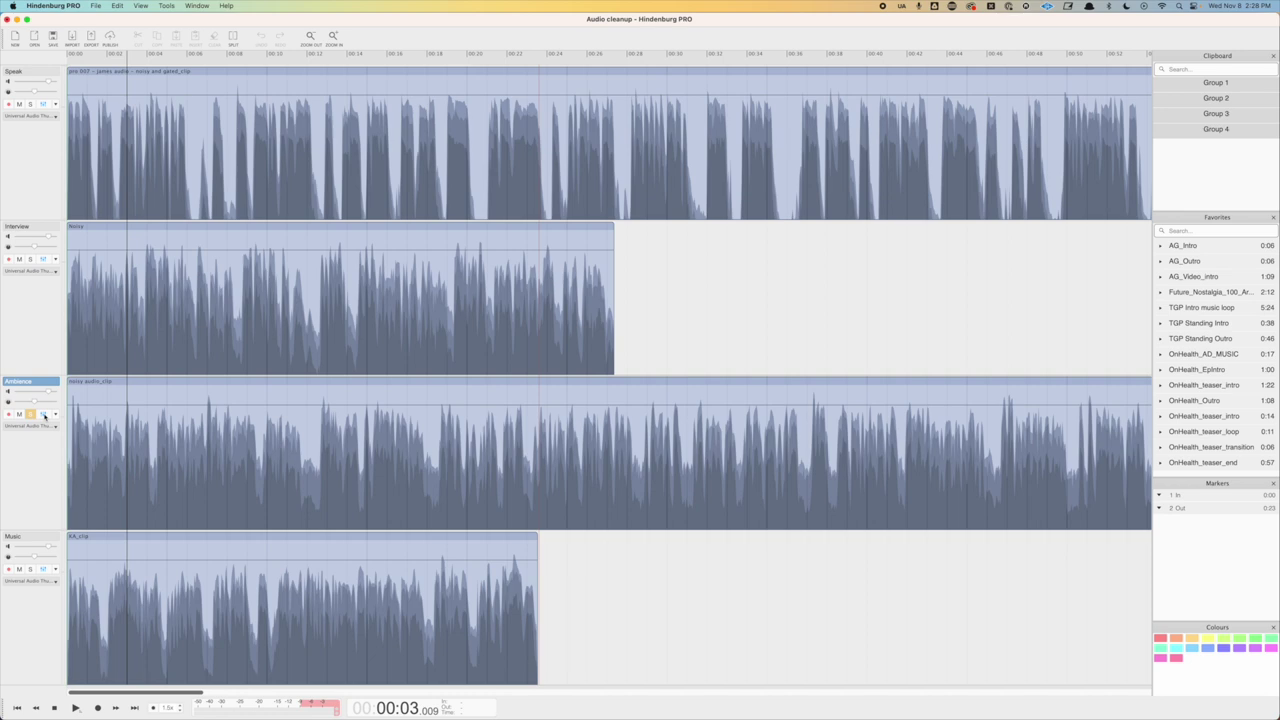
# - Open Clear on the Ambience track and turn its Ambience and Voice Reverb levels down to -inf dB
pyautogui.click(43, 414)
pyautogui.click(84, 432)
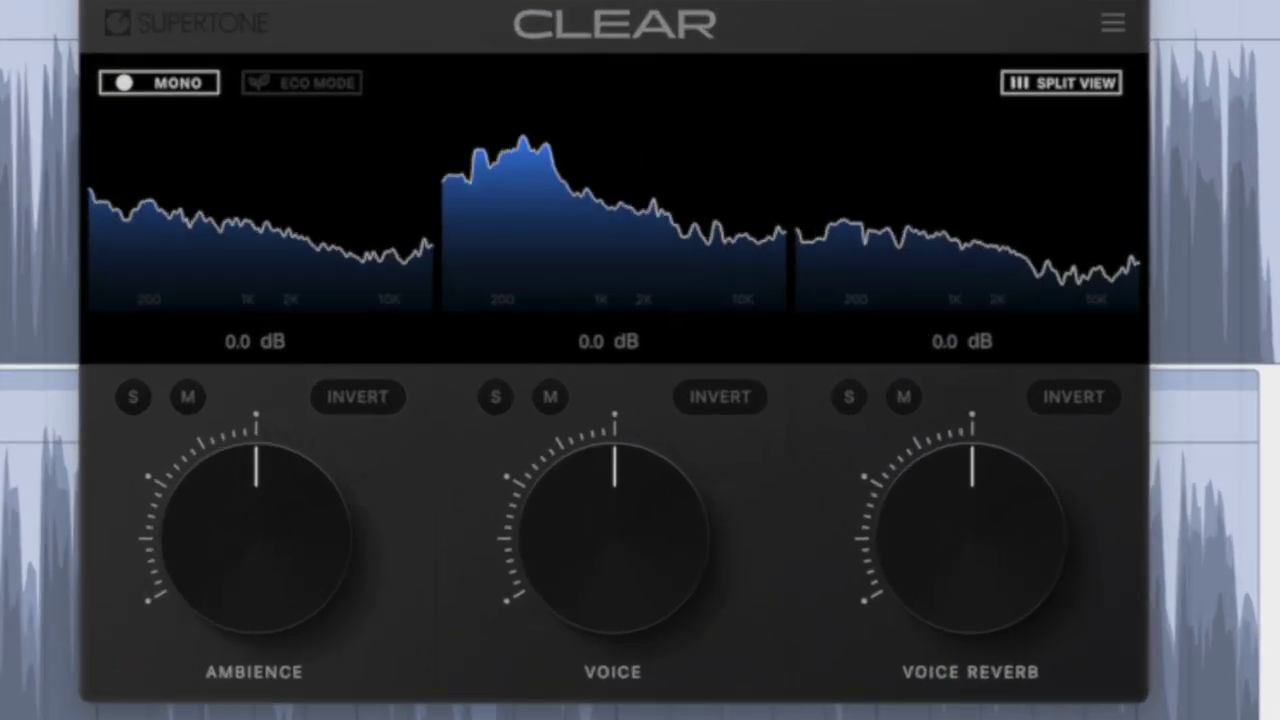
pyautogui.moveTo(243, 557); pyautogui.dragTo(212, 618)
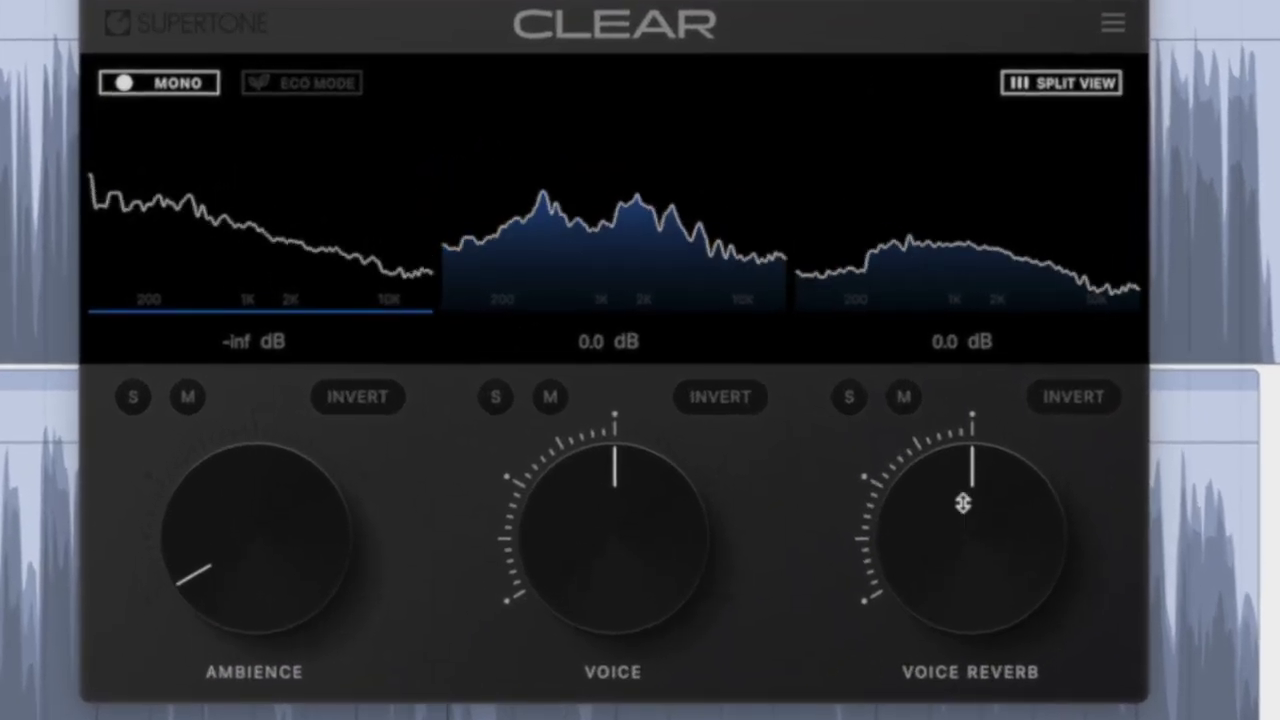
pyautogui.moveTo(501, 276); pyautogui.dragTo(495, 291)
pyautogui.moveTo(951, 538); pyautogui.dragTo(917, 623)
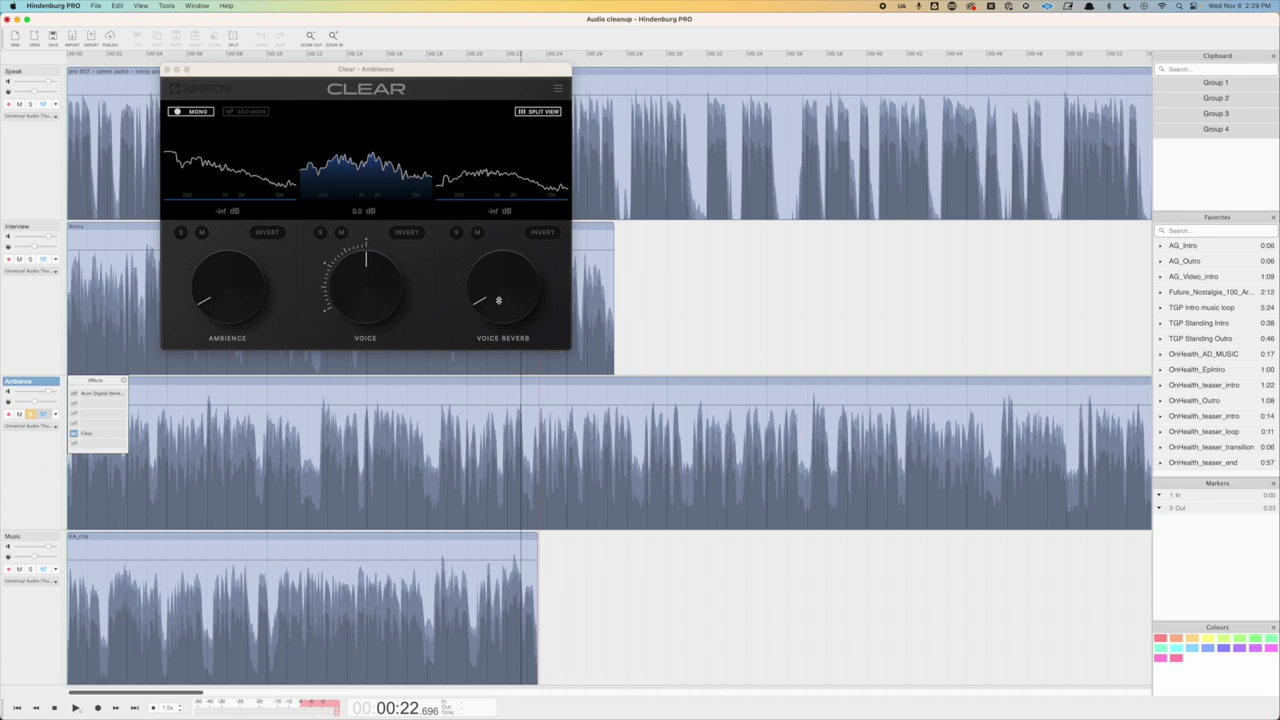
# - Reset Clear's Voice Reverb to 0.0 dB, then turn on Acon Digital DeVerberate 3 for the Ambience track and play through it
pyautogui.doubleClick(500, 298)
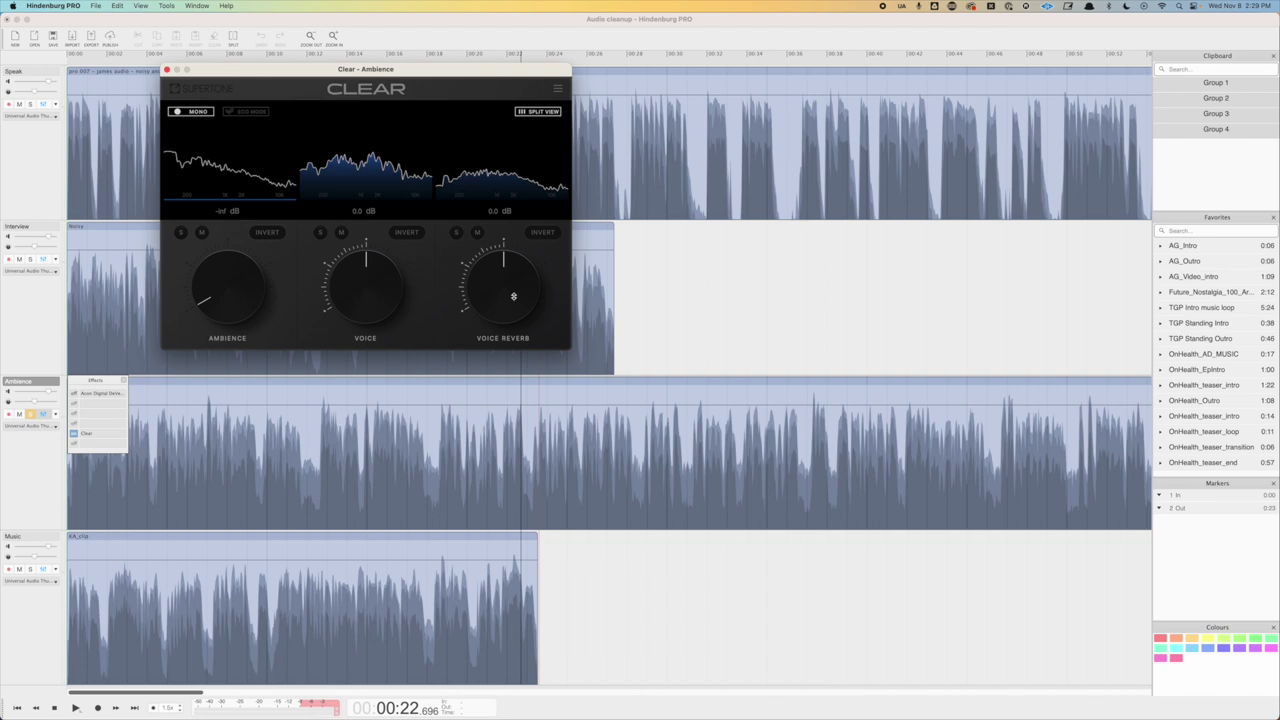
pyautogui.click(73, 395)
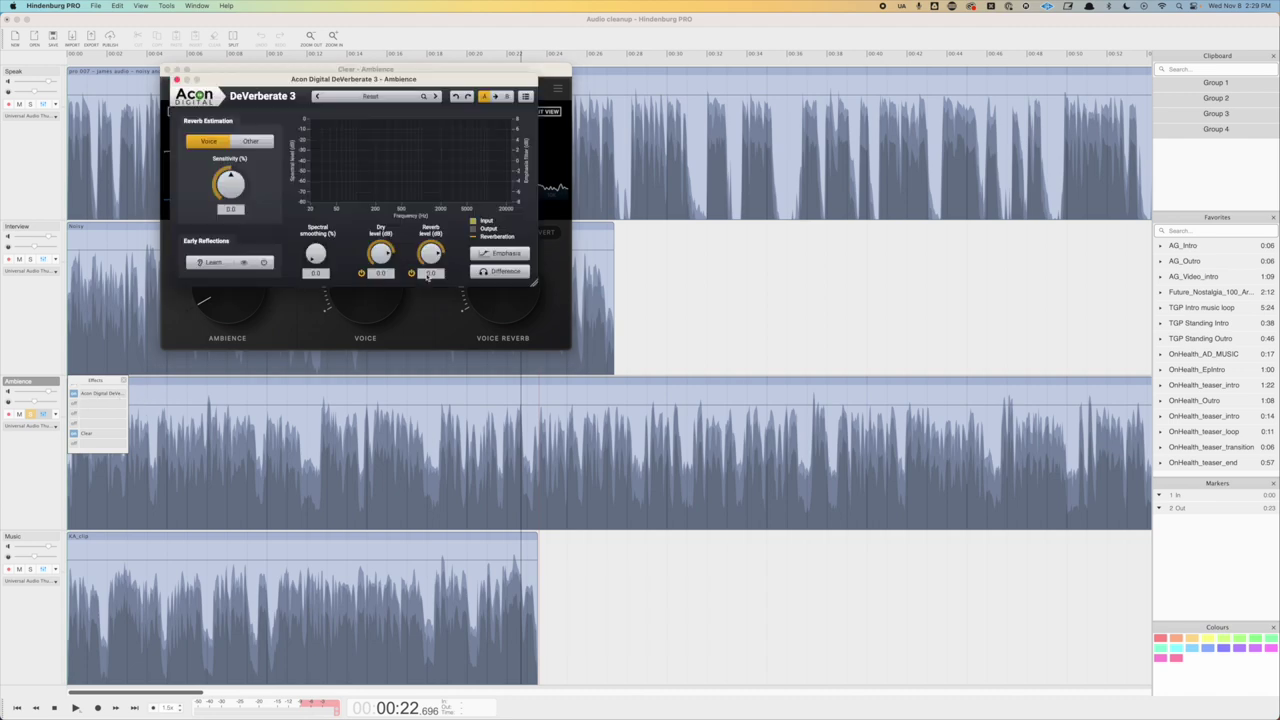
pyautogui.press('space')
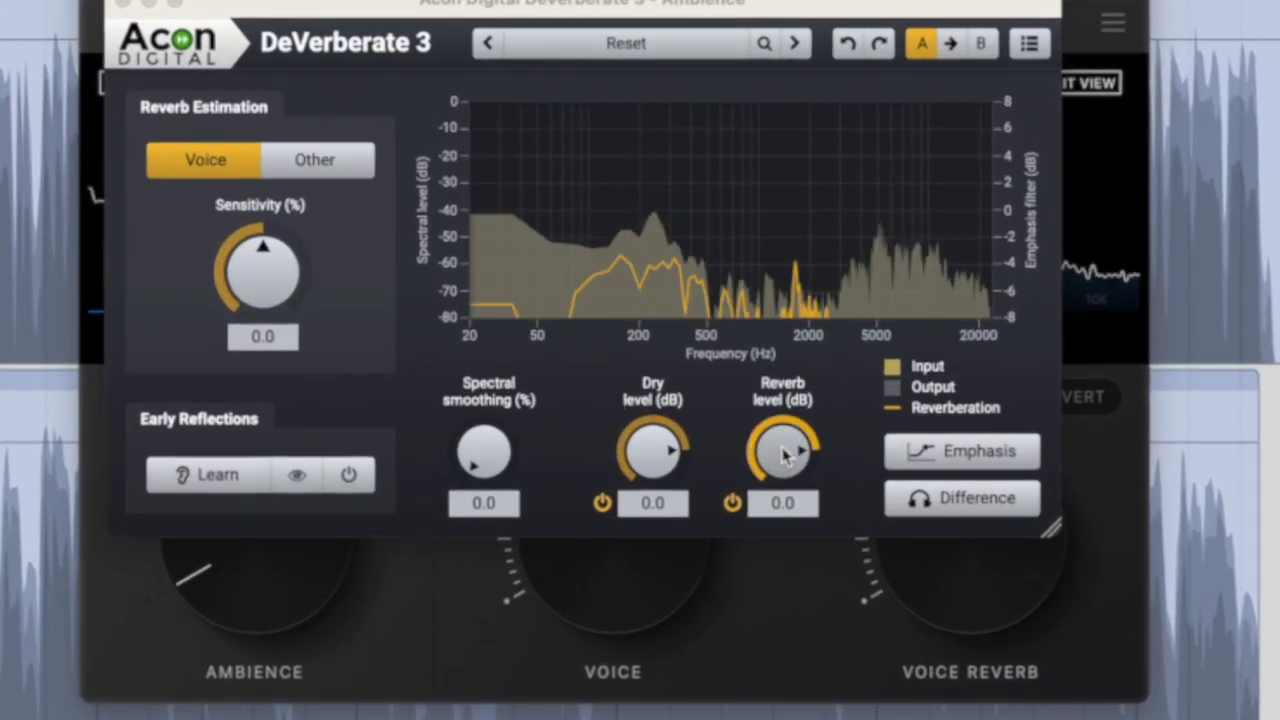
# - Try different Reverb level amounts in DeVerberate 3 during playback and set the level to -10 dB
pyautogui.moveTo(785, 455); pyautogui.dragTo(772, 497)
pyautogui.scroll(-6, 772, 497)
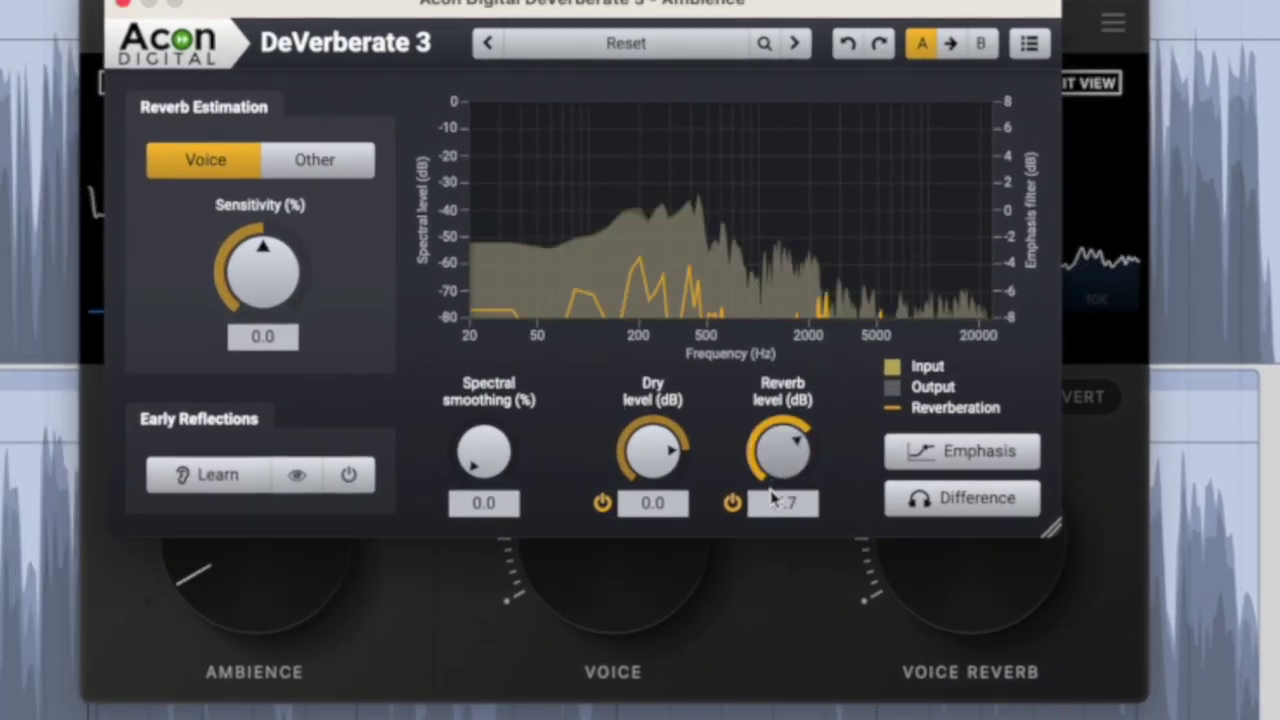
pyautogui.scroll(-1, 785, 460)
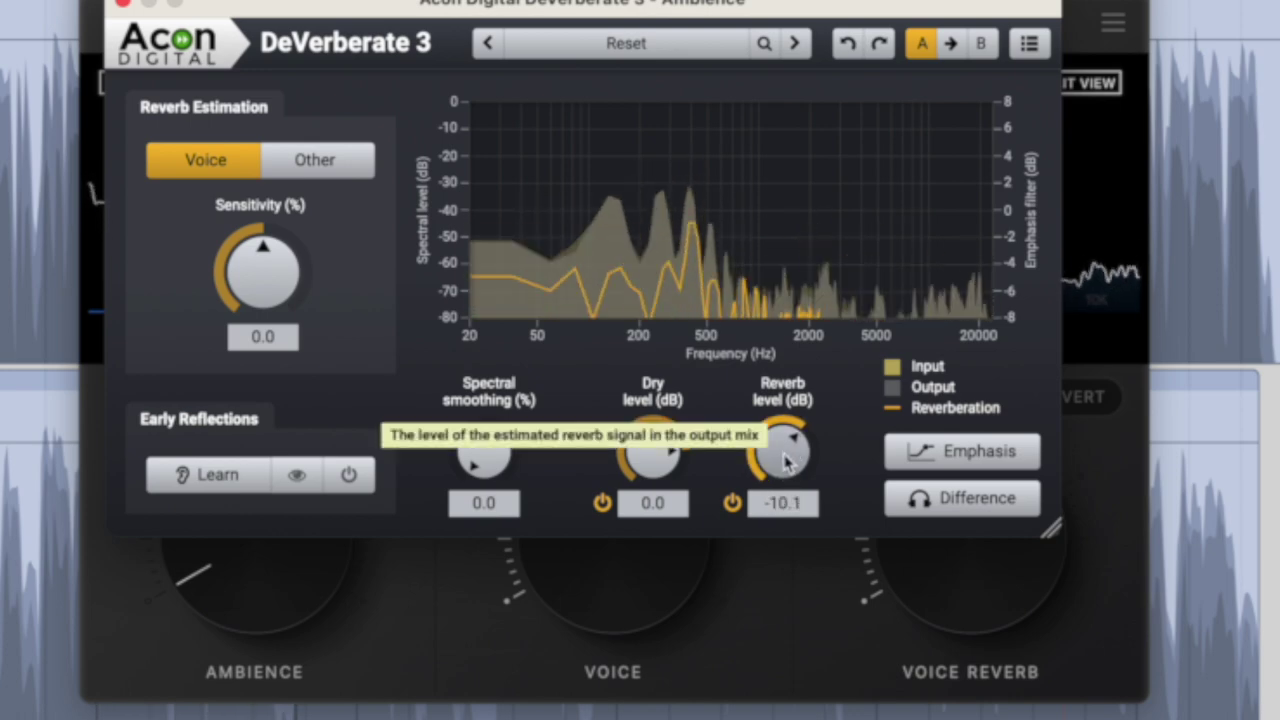
pyautogui.moveTo(785, 460); pyautogui.dragTo(755, 653)
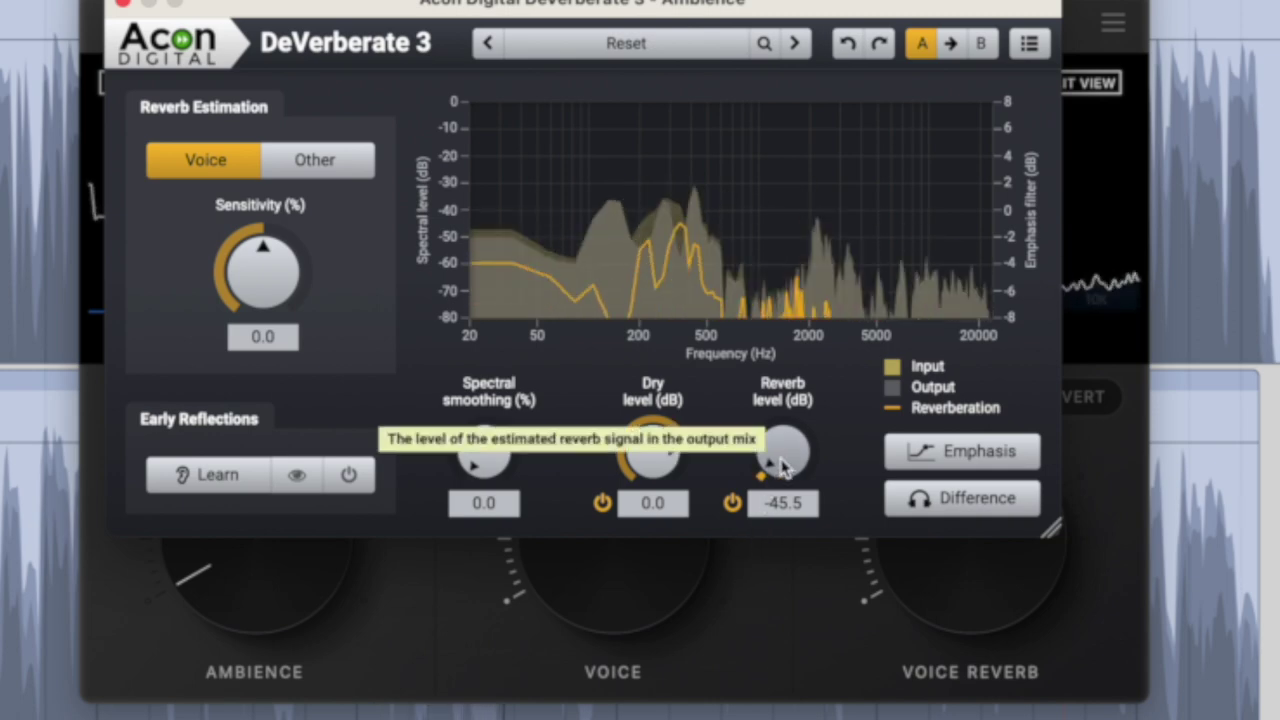
pyautogui.moveTo(785, 462); pyautogui.dragTo(801, 366)
pyautogui.click(788, 503)
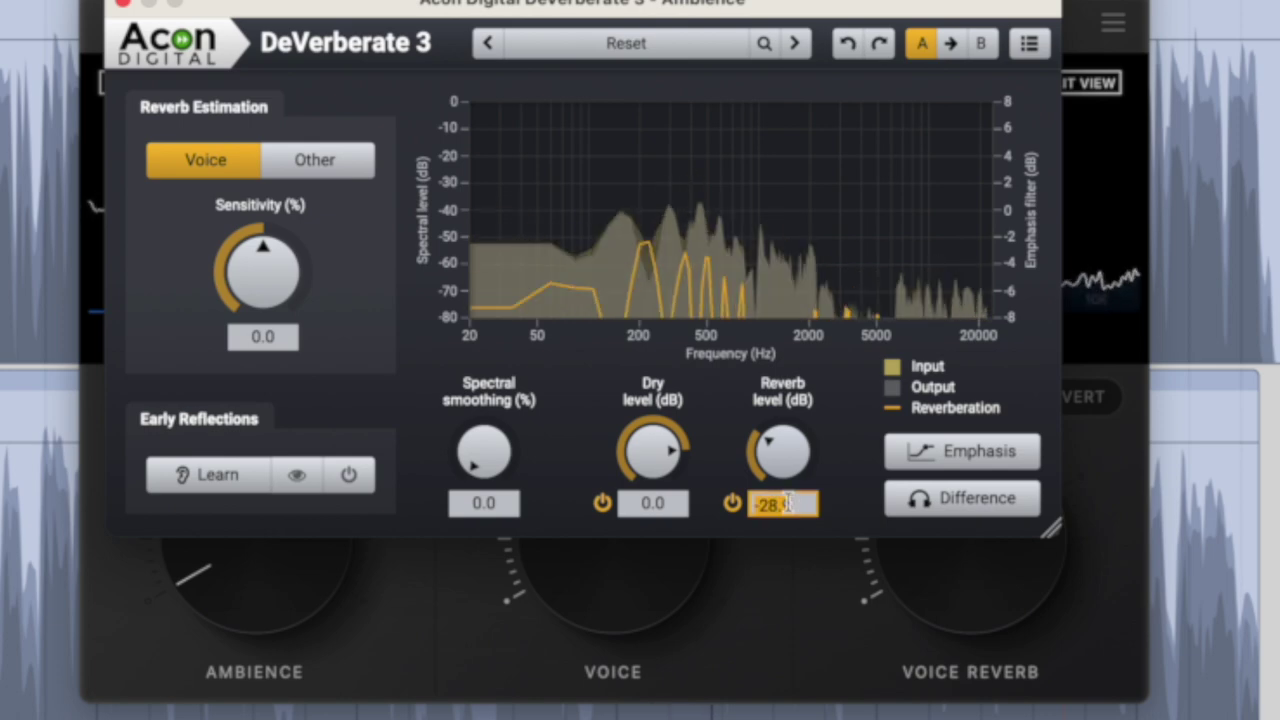
pyautogui.write('-10')
pyautogui.press('Return')
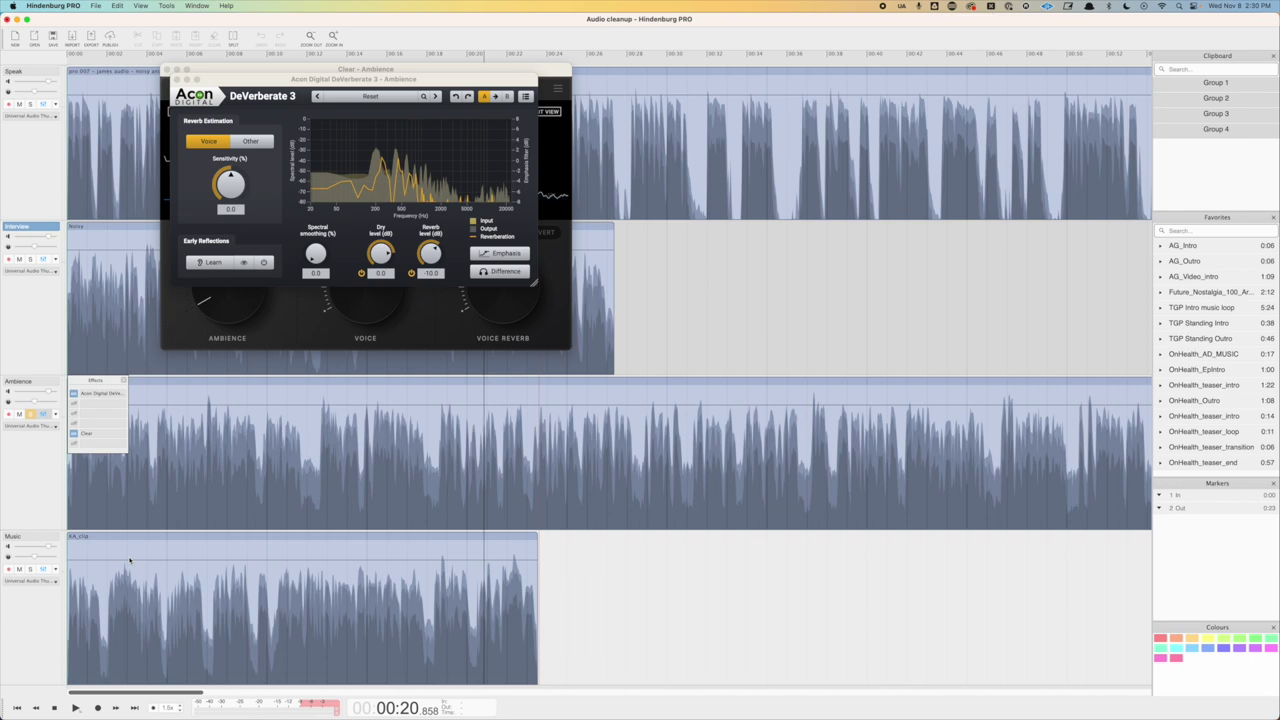
# - Play the Ambience track through Clear and lower the Voice Reverb level slightly beyond -6.8 dB
pyautogui.click(99, 436)
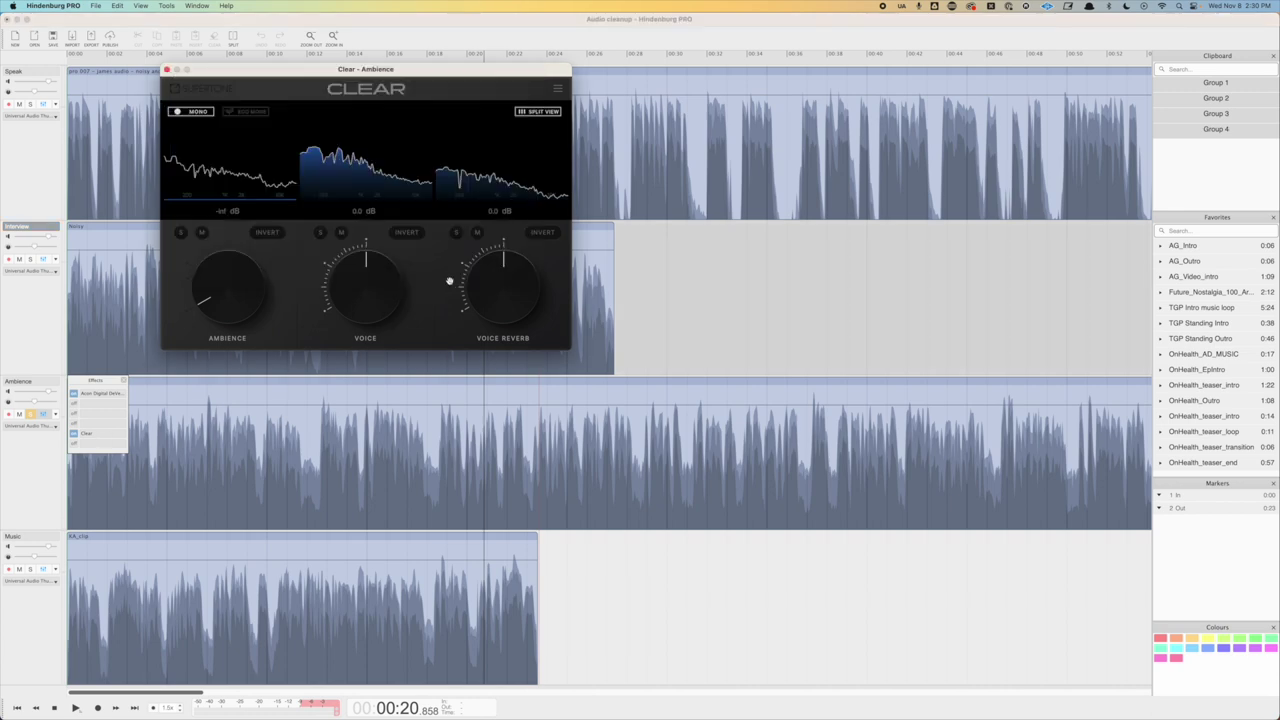
pyautogui.moveTo(493, 275); pyautogui.dragTo(488, 288)
pyautogui.doubleClick(502, 282)
pyautogui.click(75, 707)
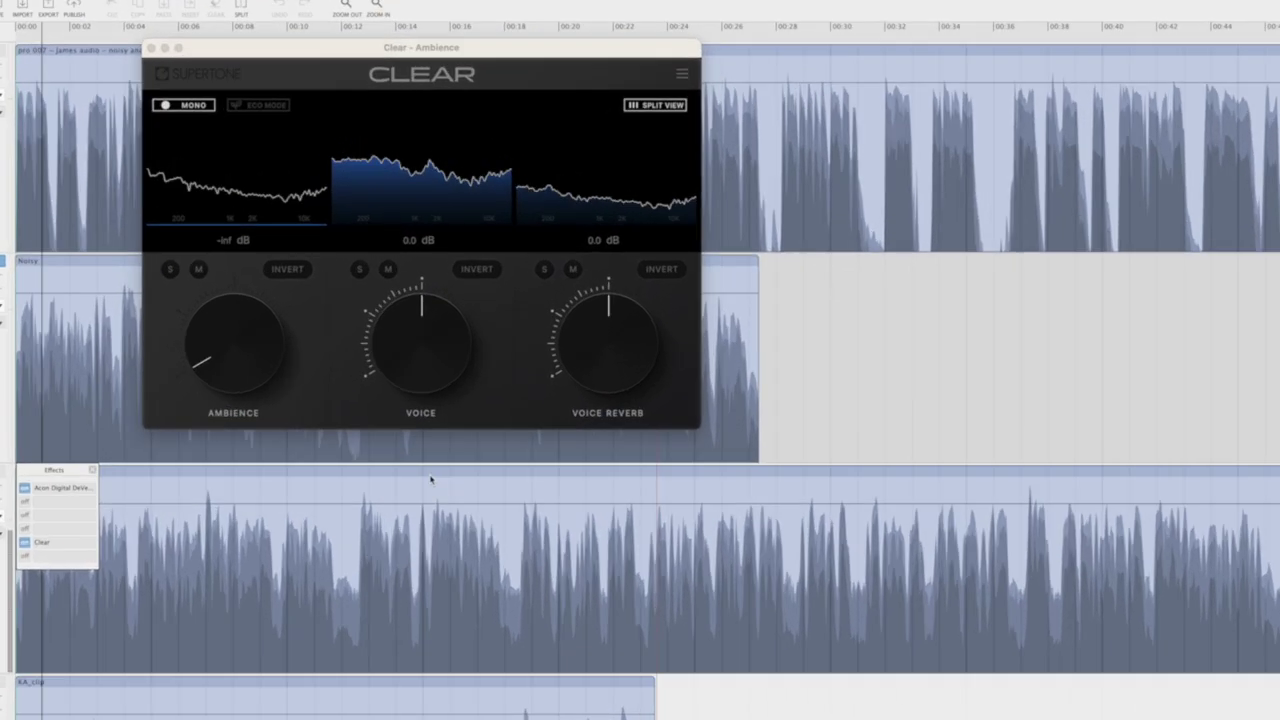
pyautogui.moveTo(514, 266); pyautogui.dragTo(505, 290)
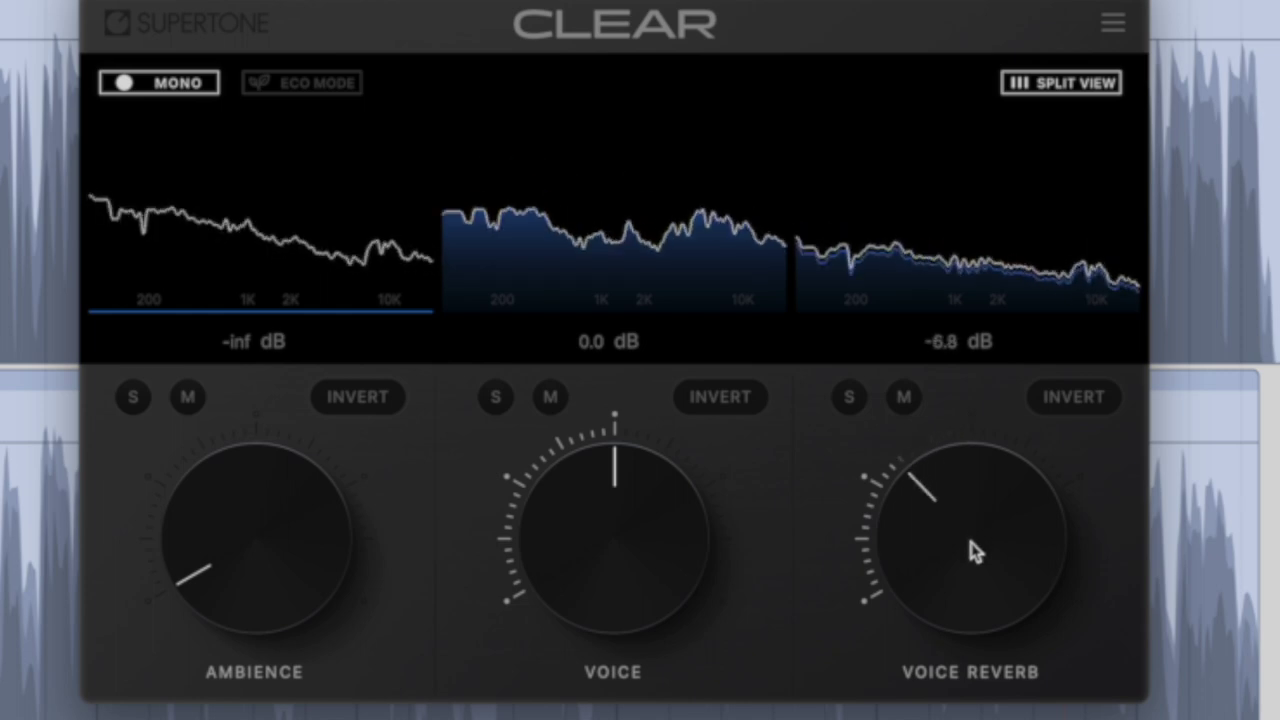
pyautogui.moveTo(975, 552); pyautogui.dragTo(971, 577)
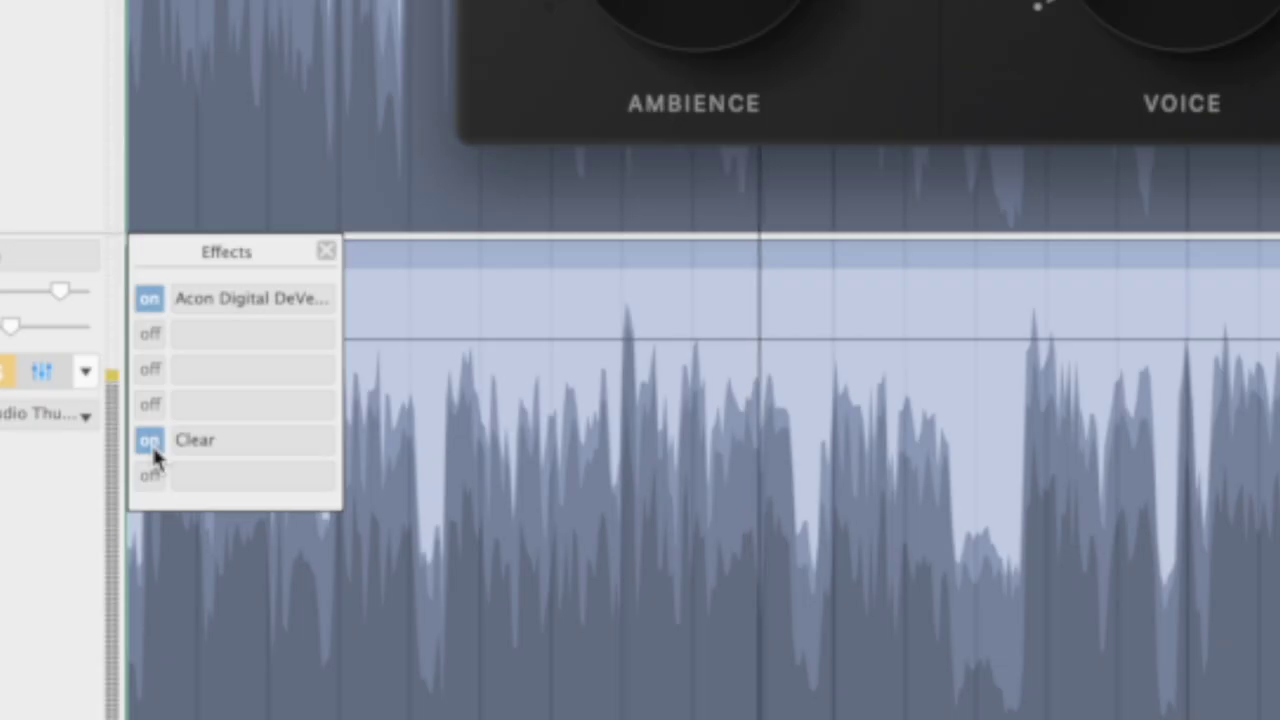
# - Bypass both Clear and Acon Digital DeVerberate 3 on the Ambience track during playback
pyautogui.click(148, 439)
pyautogui.click(151, 299)
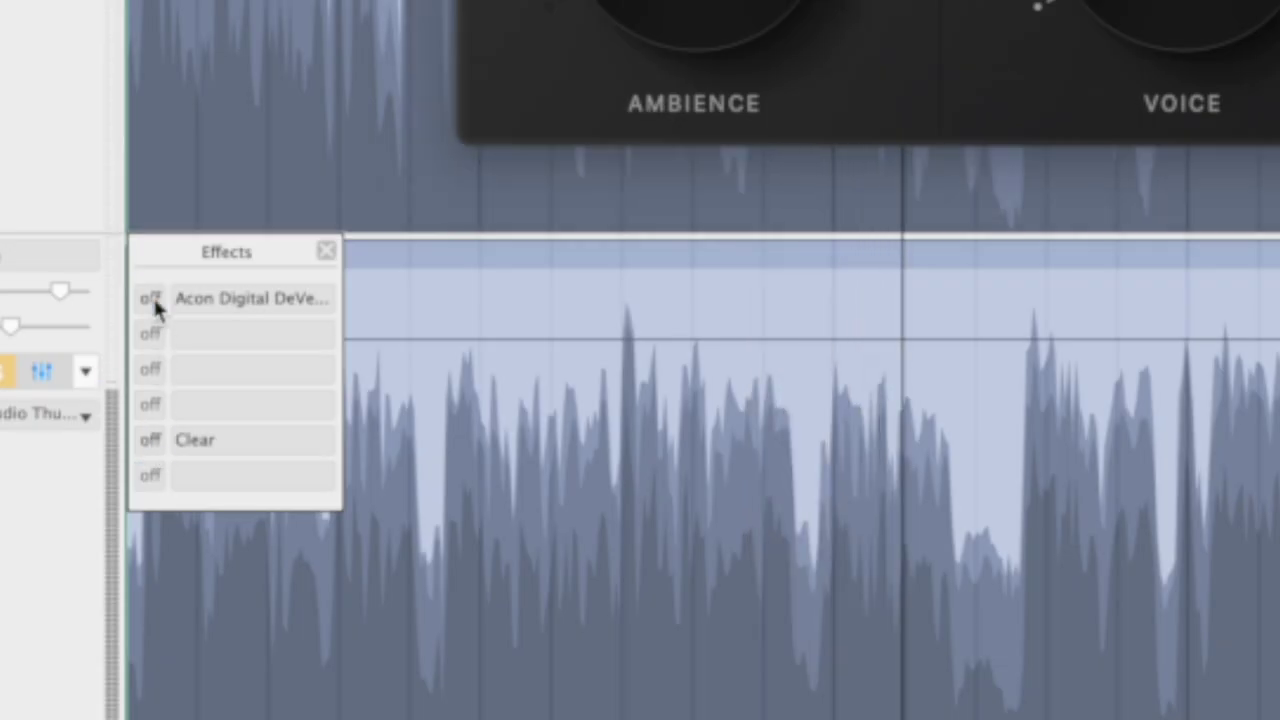
# - Re-enable Acon Digital DeVerberate 3 and Clear on the Ambience track and take the track off solo
pyautogui.click(150, 299)
pyautogui.click(148, 440)
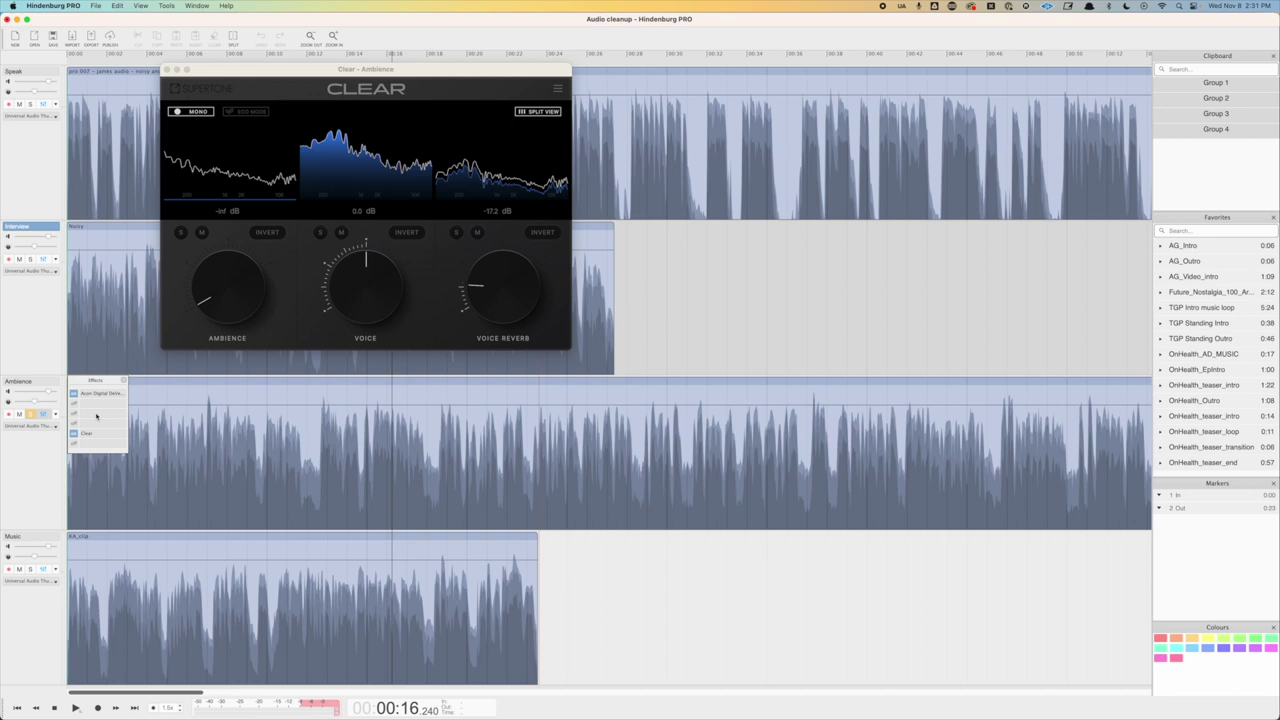
pyautogui.click(40, 400)
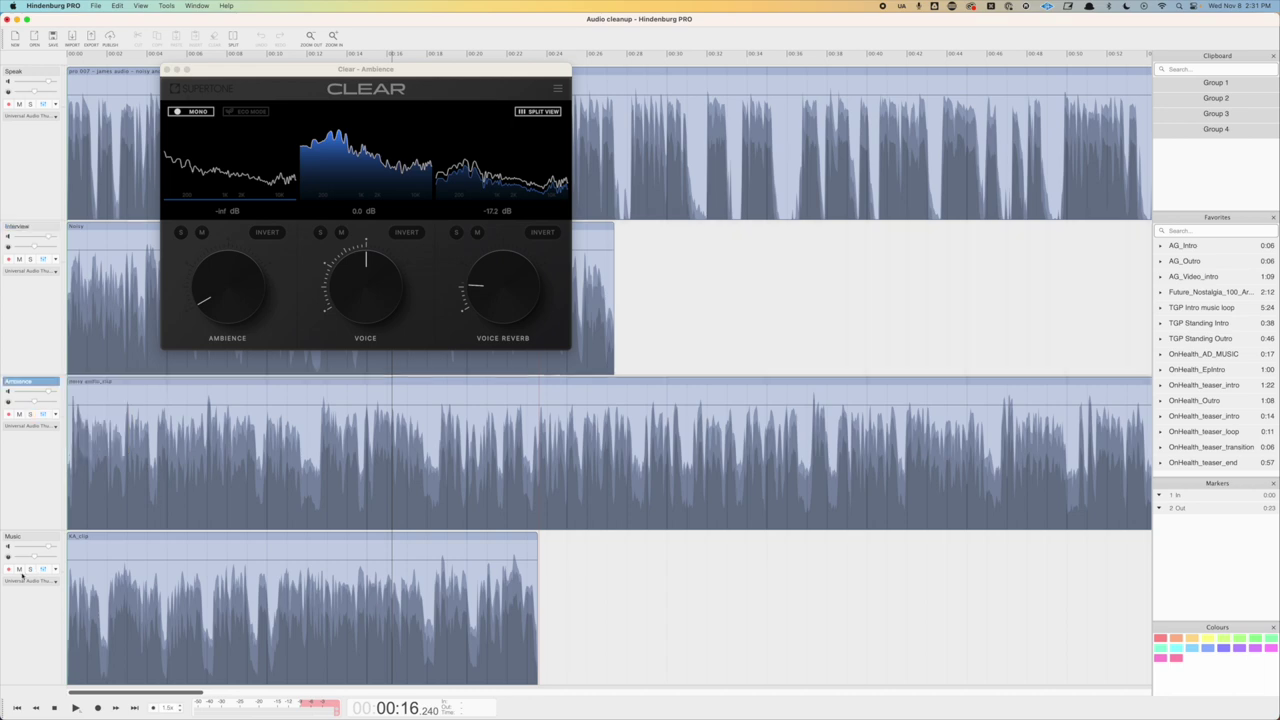
# - Solo the Music track, play it from the start and open its Clear plug-in
pyautogui.click(30, 569)
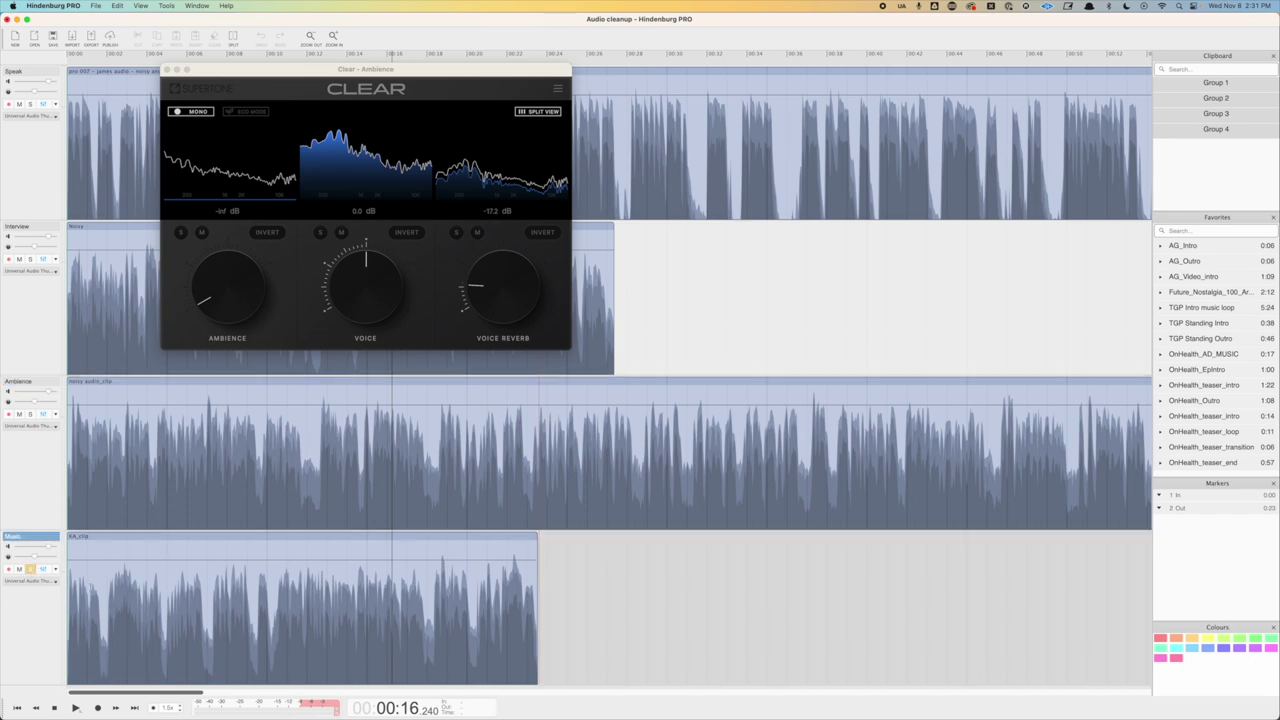
pyautogui.click(70, 630)
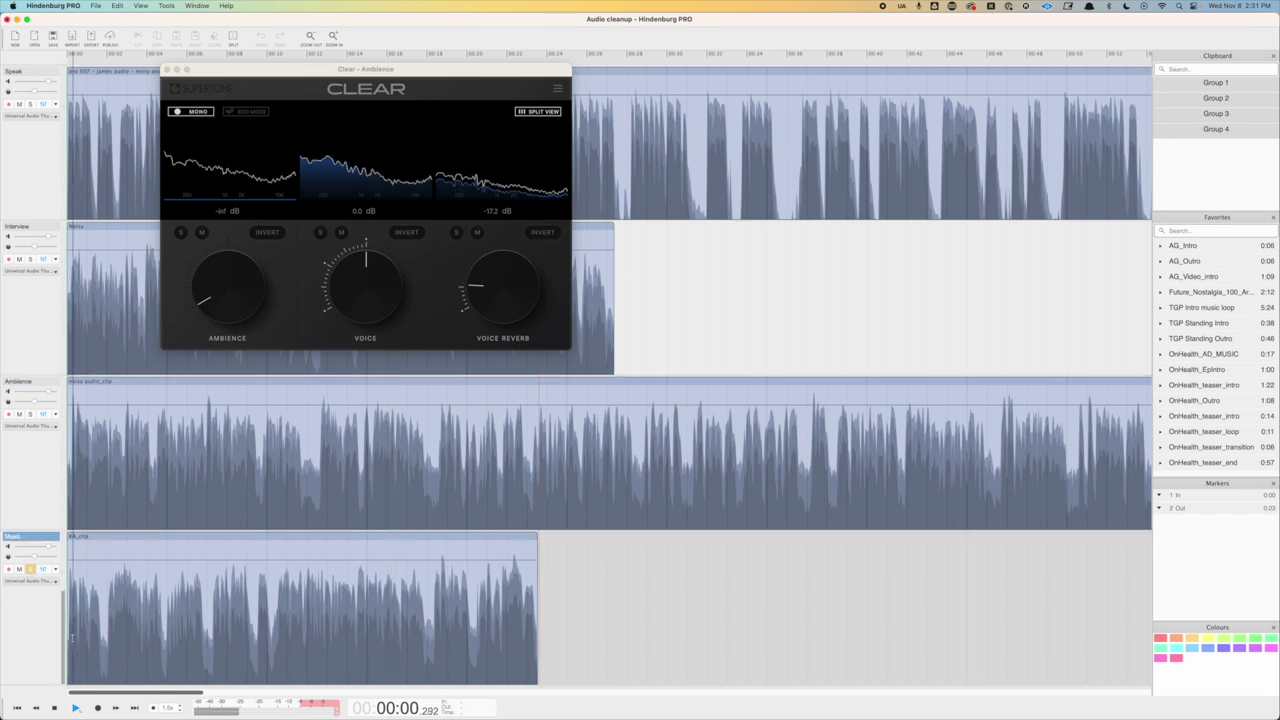
pyautogui.click(44, 570)
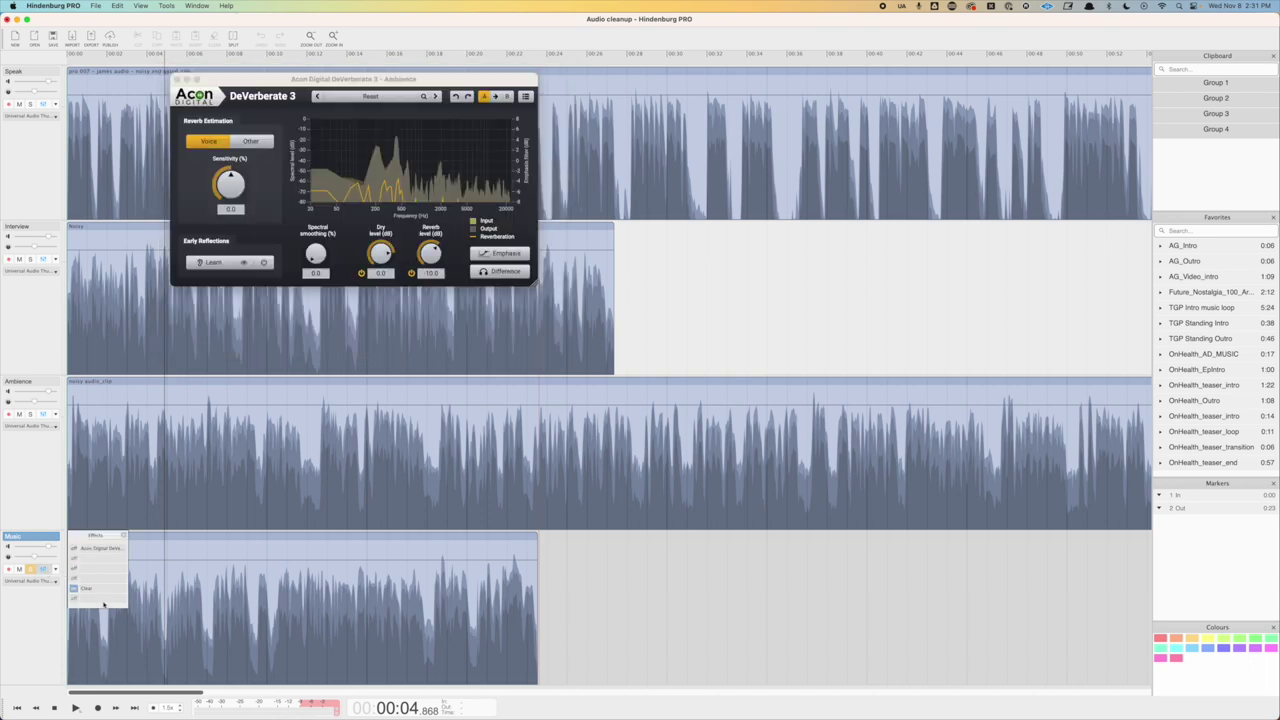
pyautogui.click(97, 590)
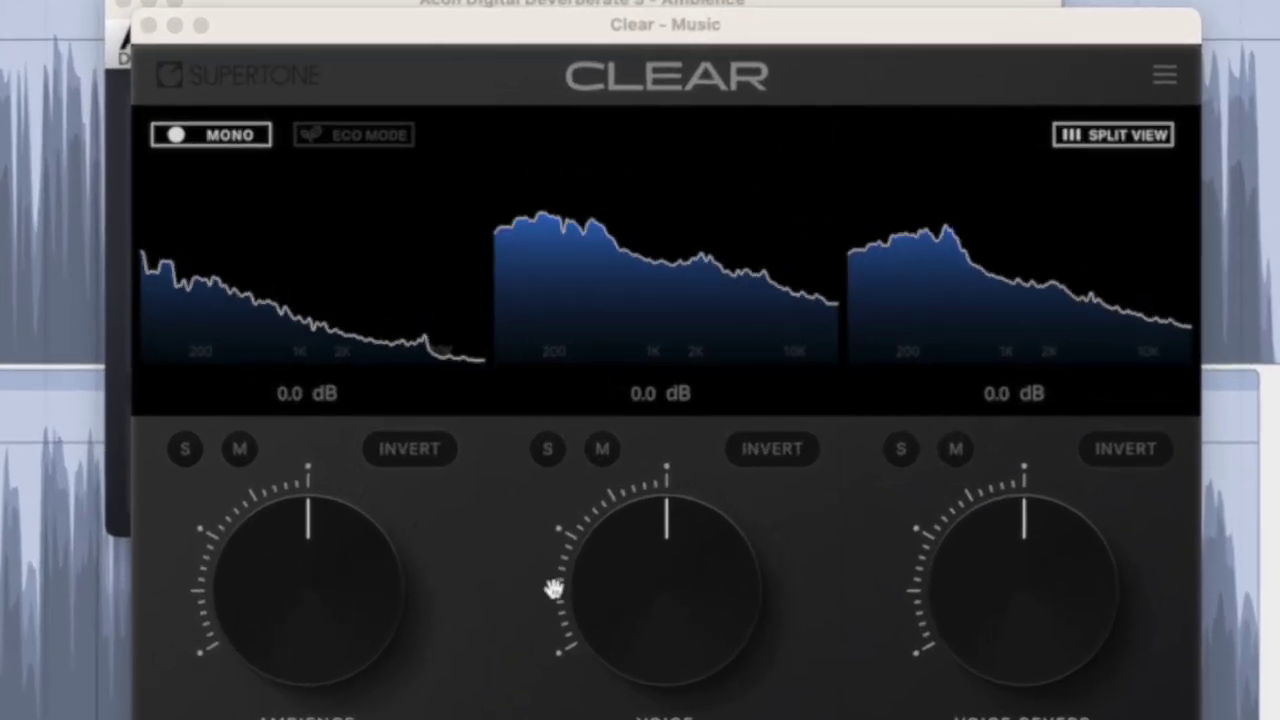
# - Lower Clear's Ambience to -11.4 dB on the Music track, then try Voice Reverb at -inf and reset it to 0.0 dB
pyautogui.moveTo(280, 557); pyautogui.dragTo(263, 614)
pyautogui.moveTo(986, 557); pyautogui.dragTo(957, 675)
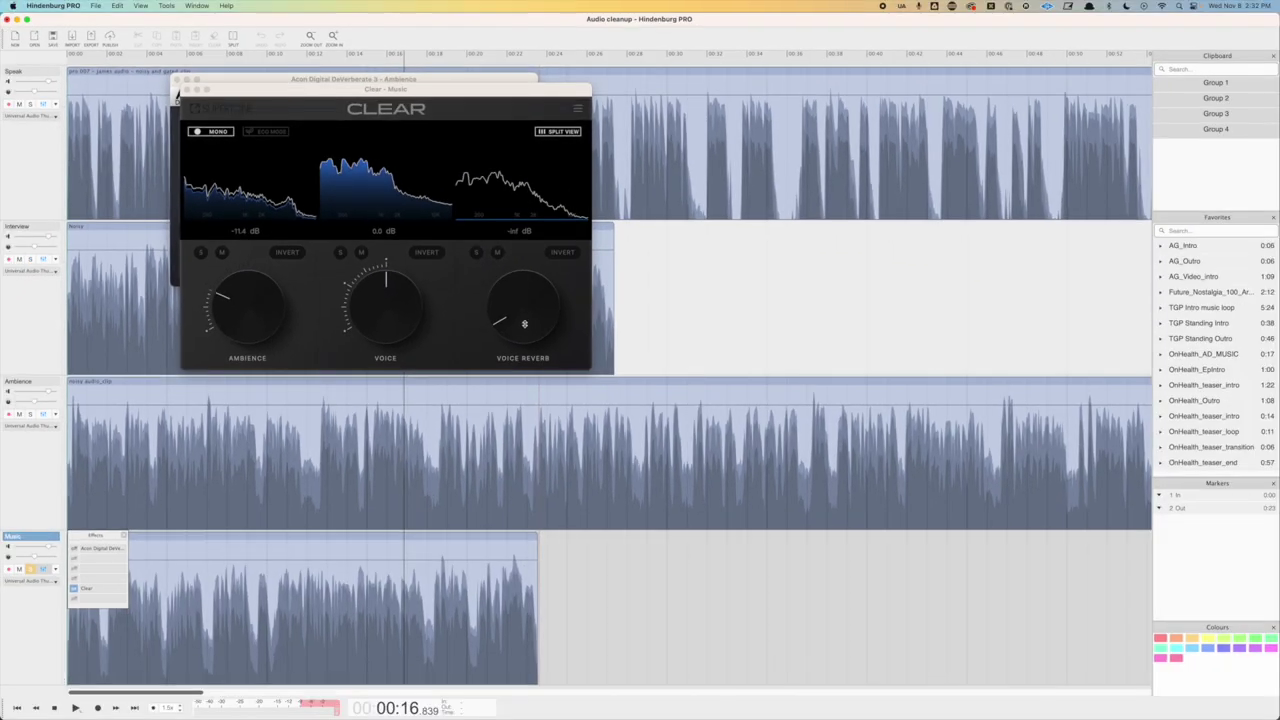
pyautogui.doubleClick(525, 319)
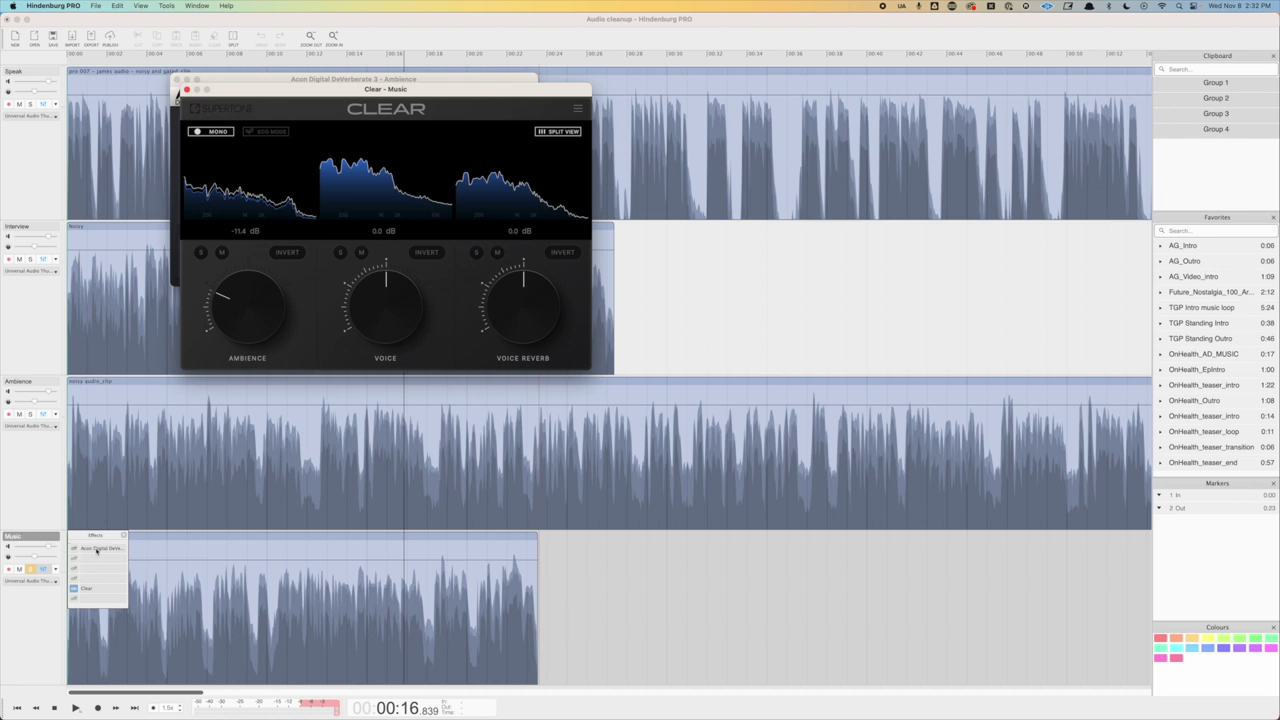
# - Turn on Acon Digital DeVerberate 3 for the Music track and set its Reverb level to -10.2 dB during playback
pyautogui.click(96, 550)
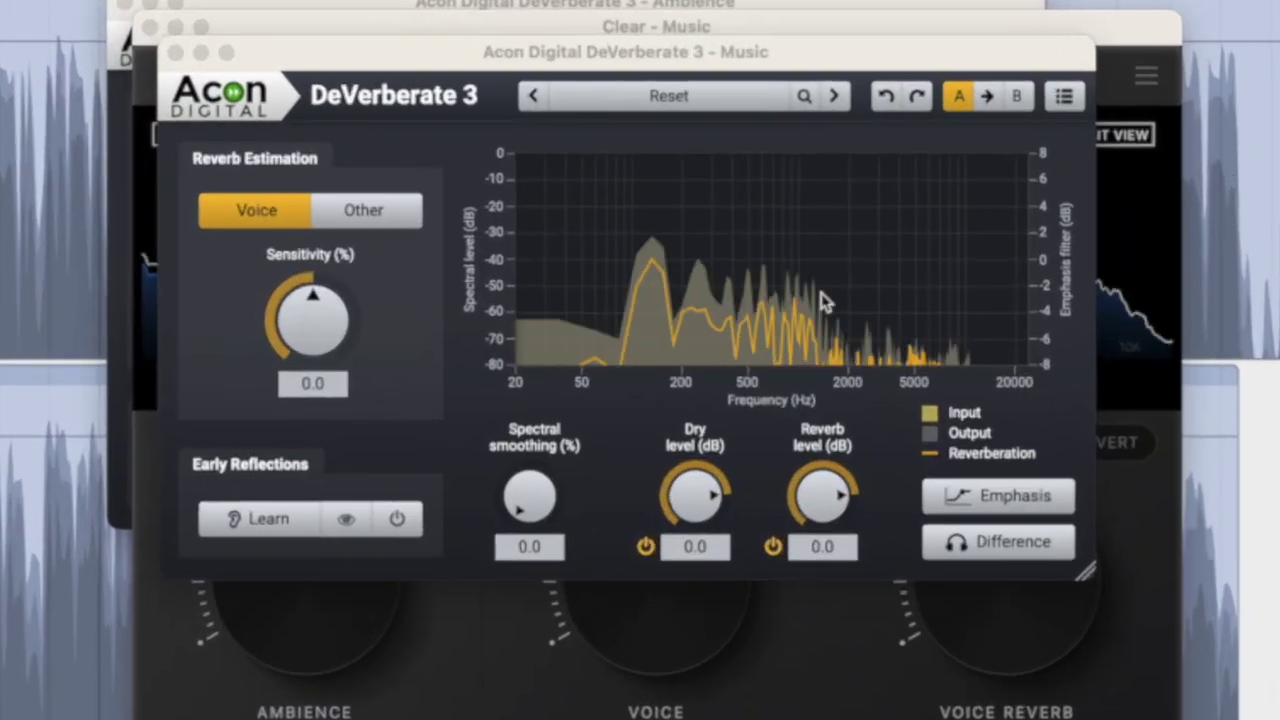
pyautogui.moveTo(450, 273); pyautogui.dragTo(451, 277)
pyautogui.moveTo(838, 508); pyautogui.dragTo(836, 572)
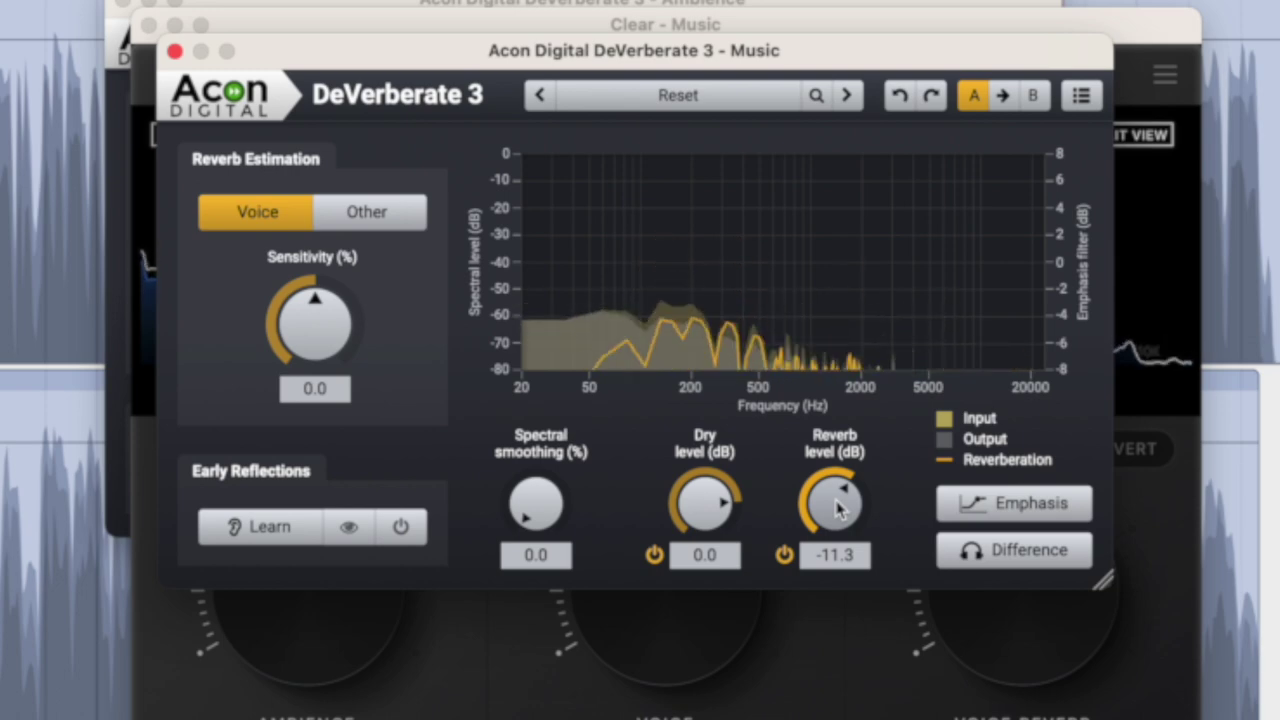
pyautogui.scroll(1, 838, 508)
pyautogui.scroll(1, 838, 505)
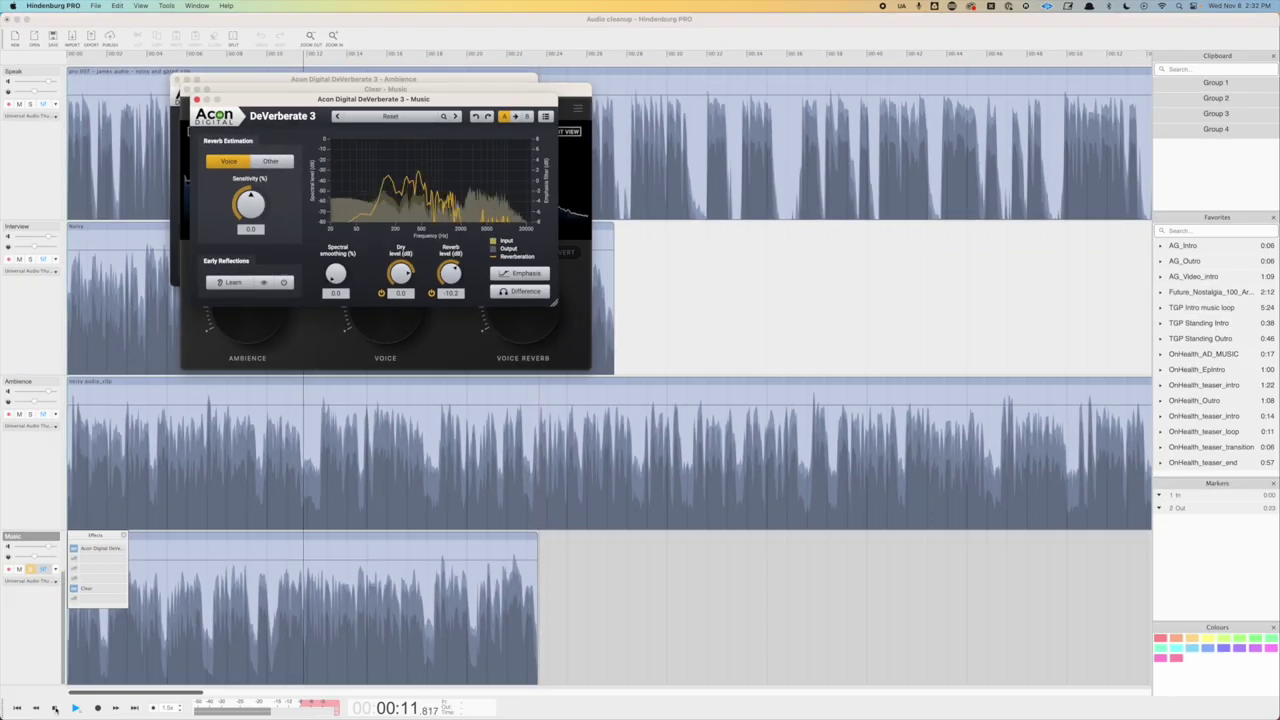
pyautogui.click(55, 708)
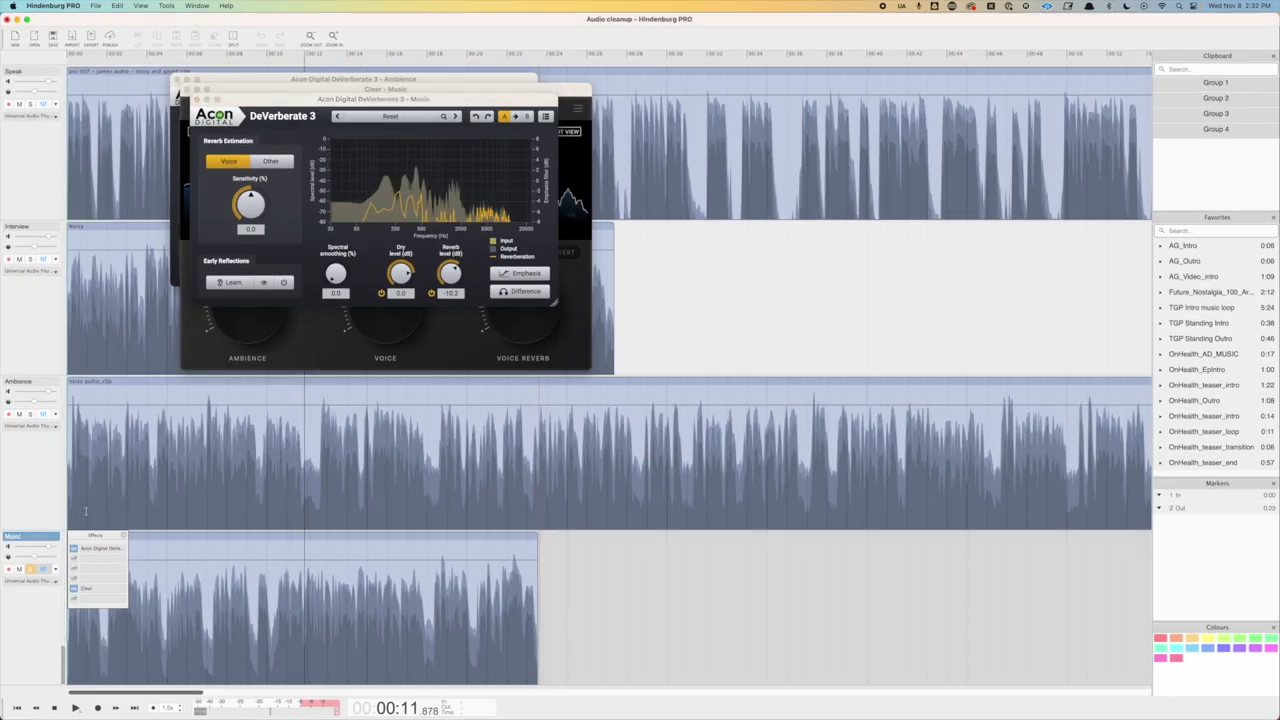
# - Return to the start of the Music track and lower Clear's Voice Reverb to -21.8 dB while playing through the clip
pyautogui.click(72, 642)
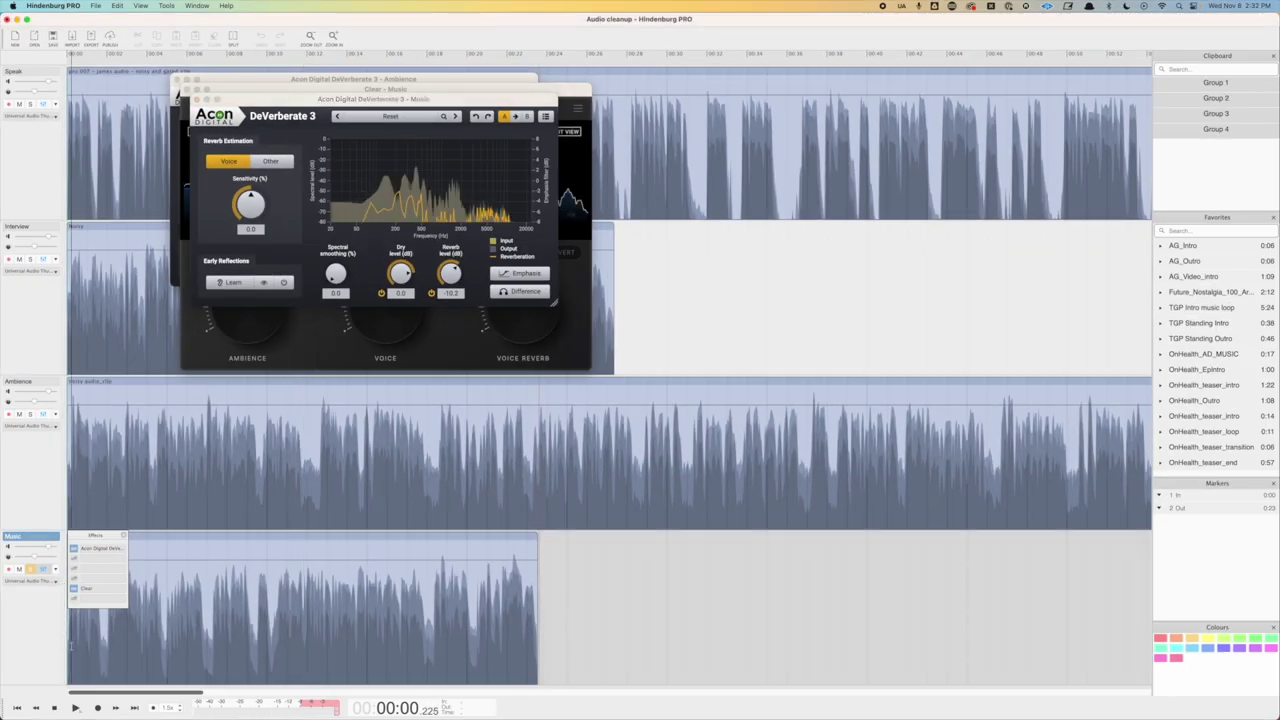
pyautogui.click(88, 590)
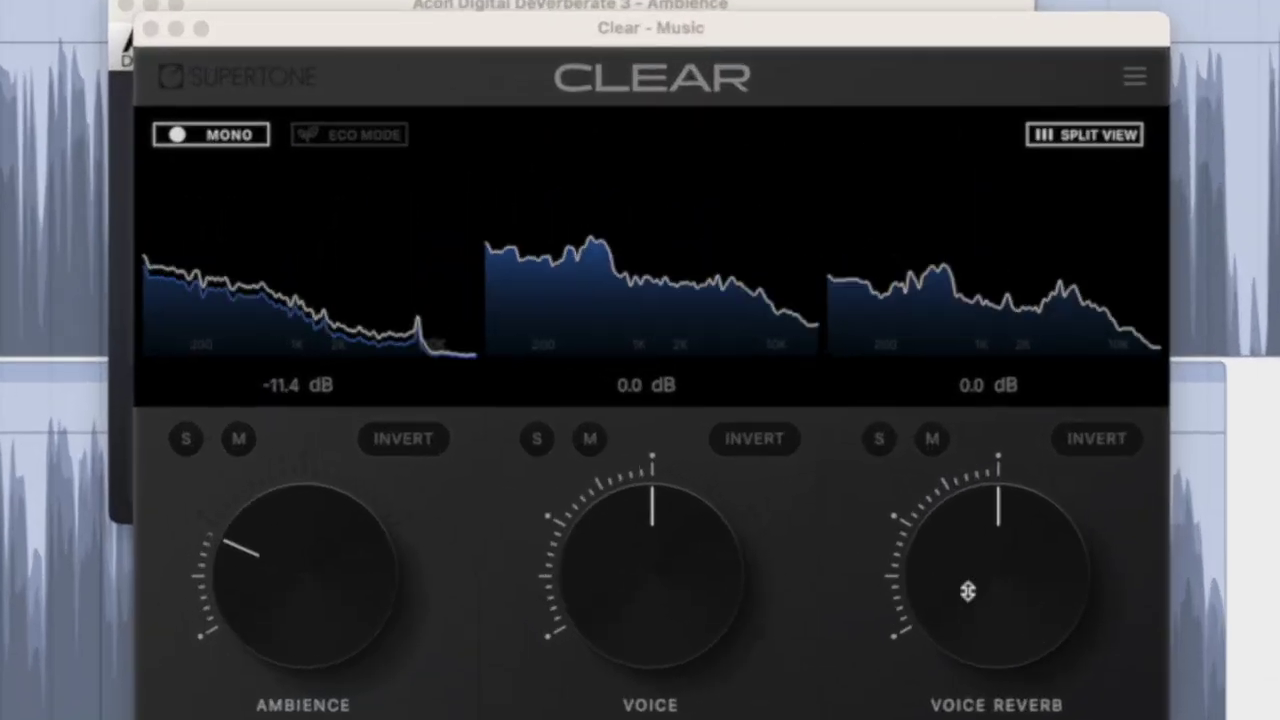
pyautogui.moveTo(515, 307); pyautogui.dragTo(515, 314)
pyautogui.moveTo(1005, 608); pyautogui.dragTo(1005, 652)
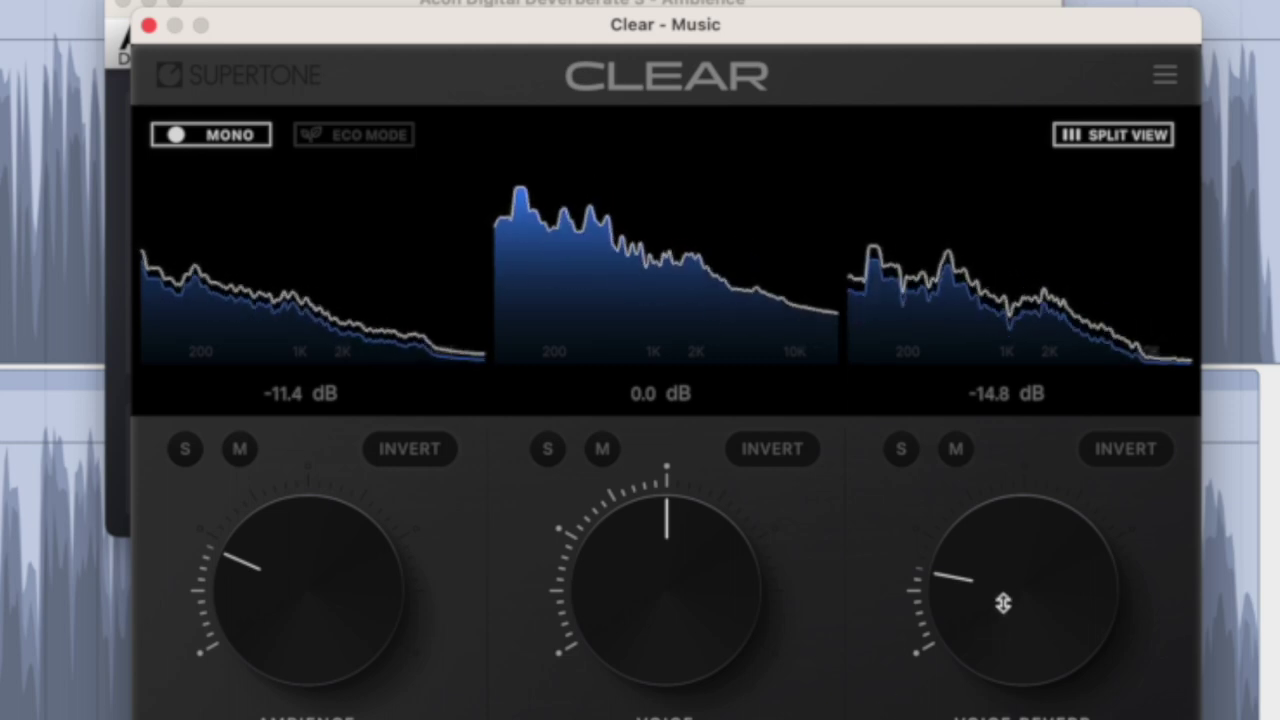
pyautogui.moveTo(1003, 603); pyautogui.dragTo(996, 619)
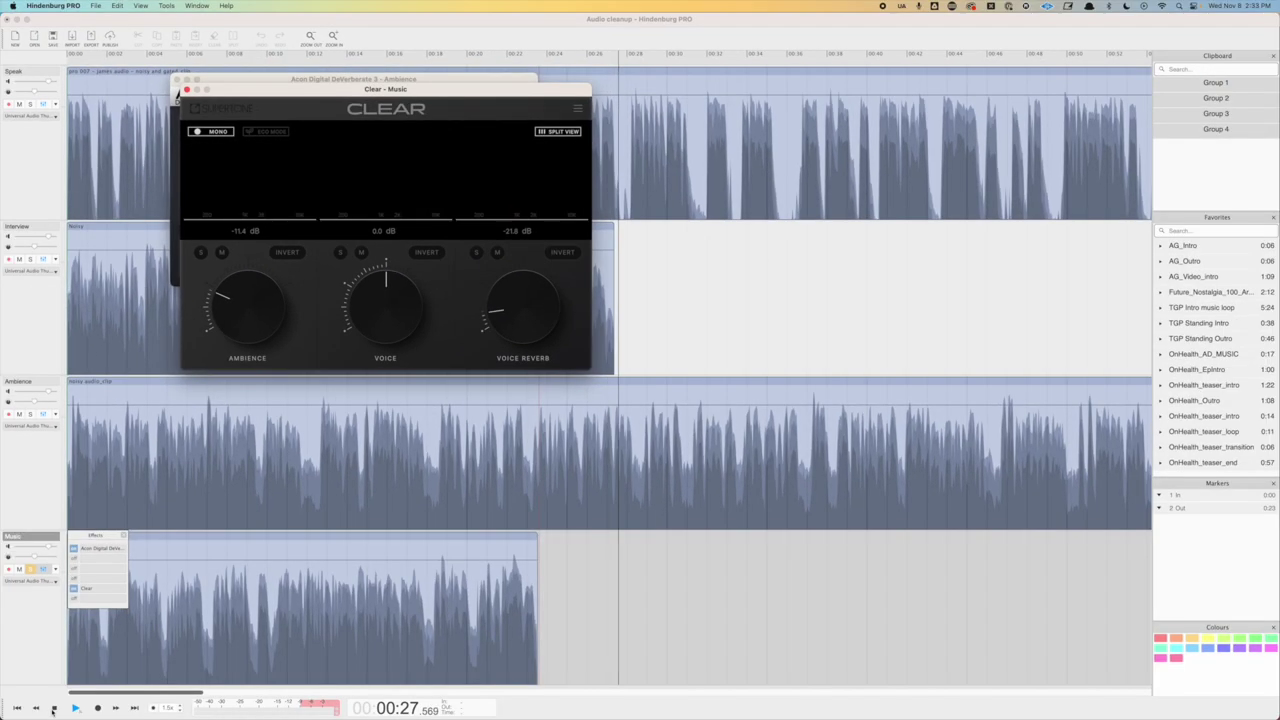
pyautogui.click(53, 709)
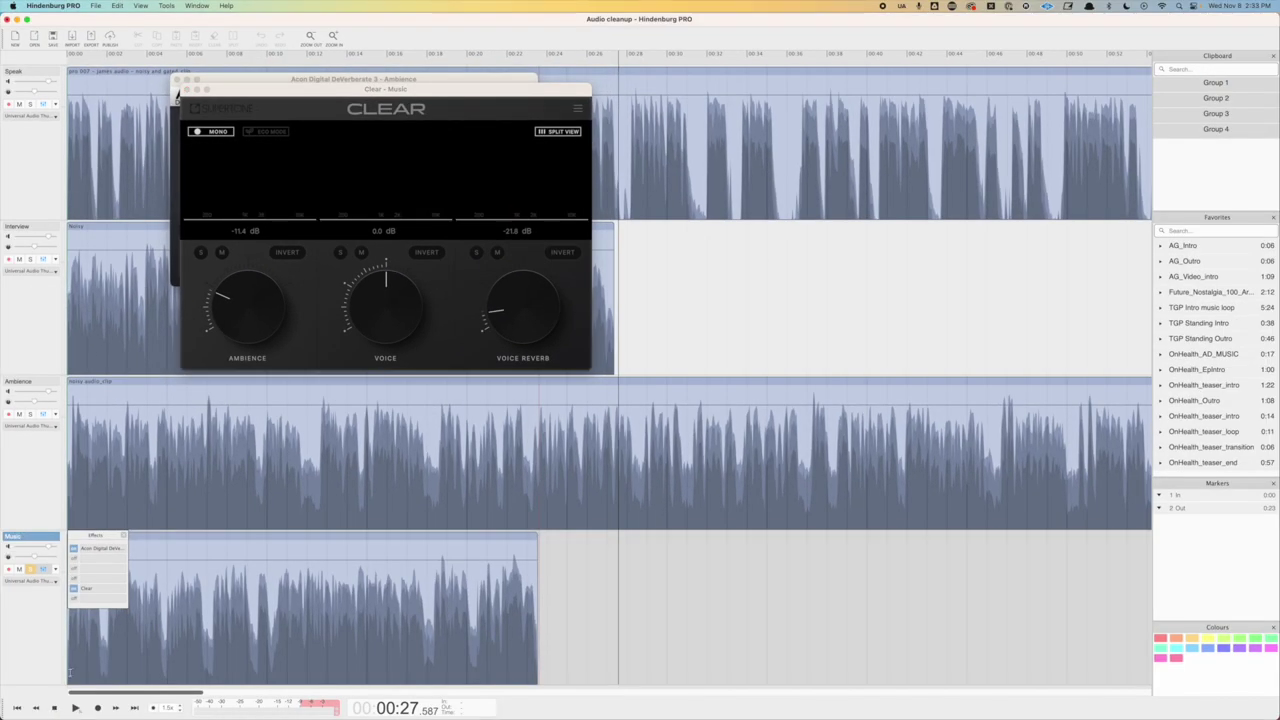
# - Replay the Music track from the start, try Clear's Voice Reverb at -inf and raise it to -16.1 dB
pyautogui.press('Home')
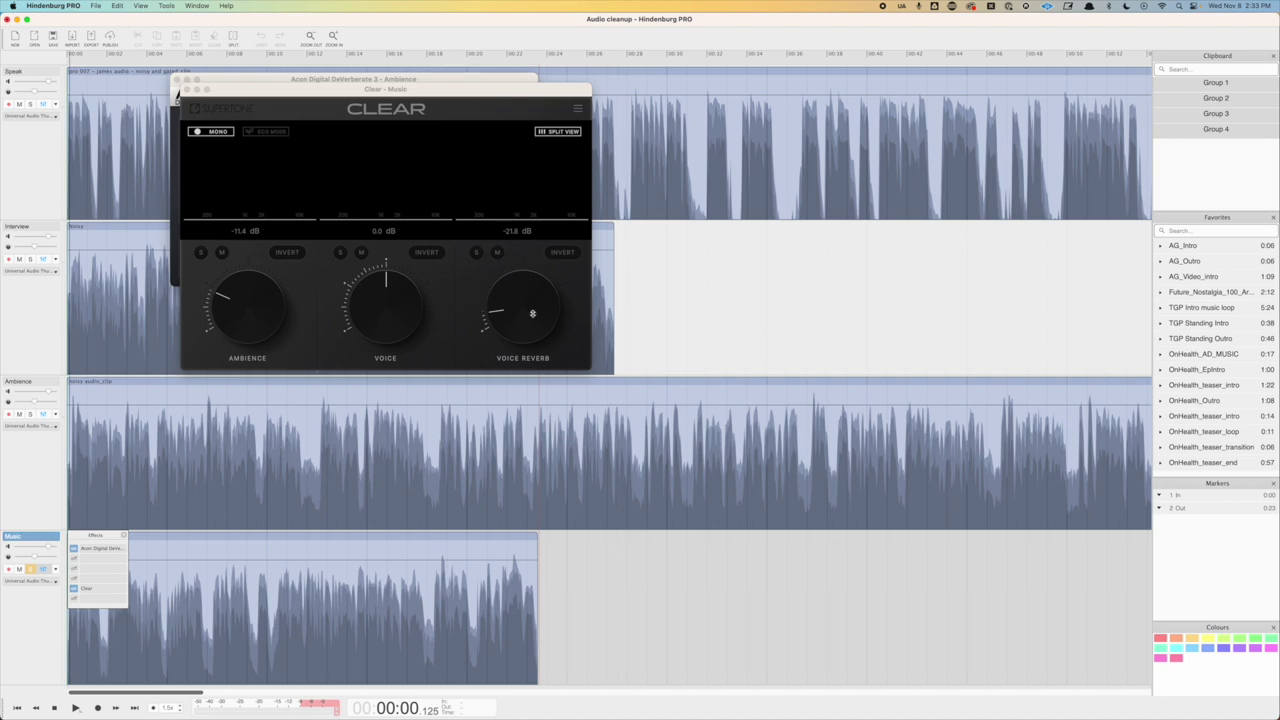
pyautogui.press('space')
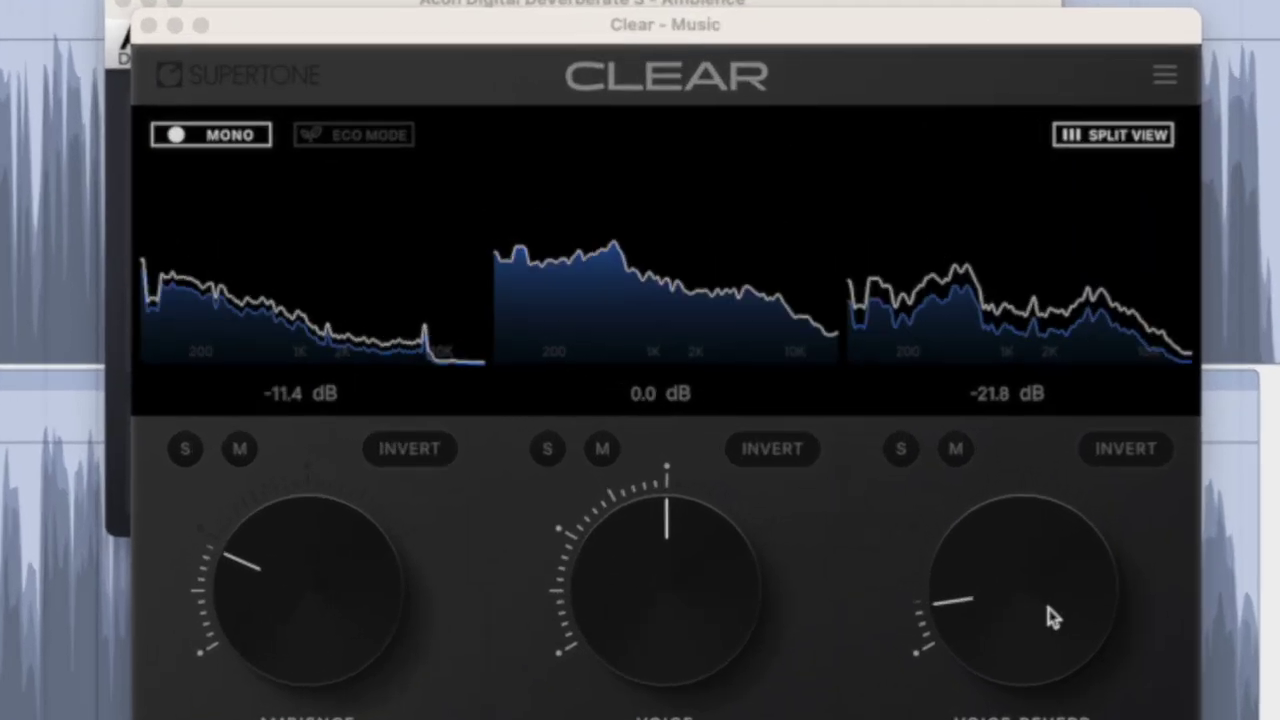
pyautogui.moveTo(532, 319); pyautogui.dragTo(535, 347)
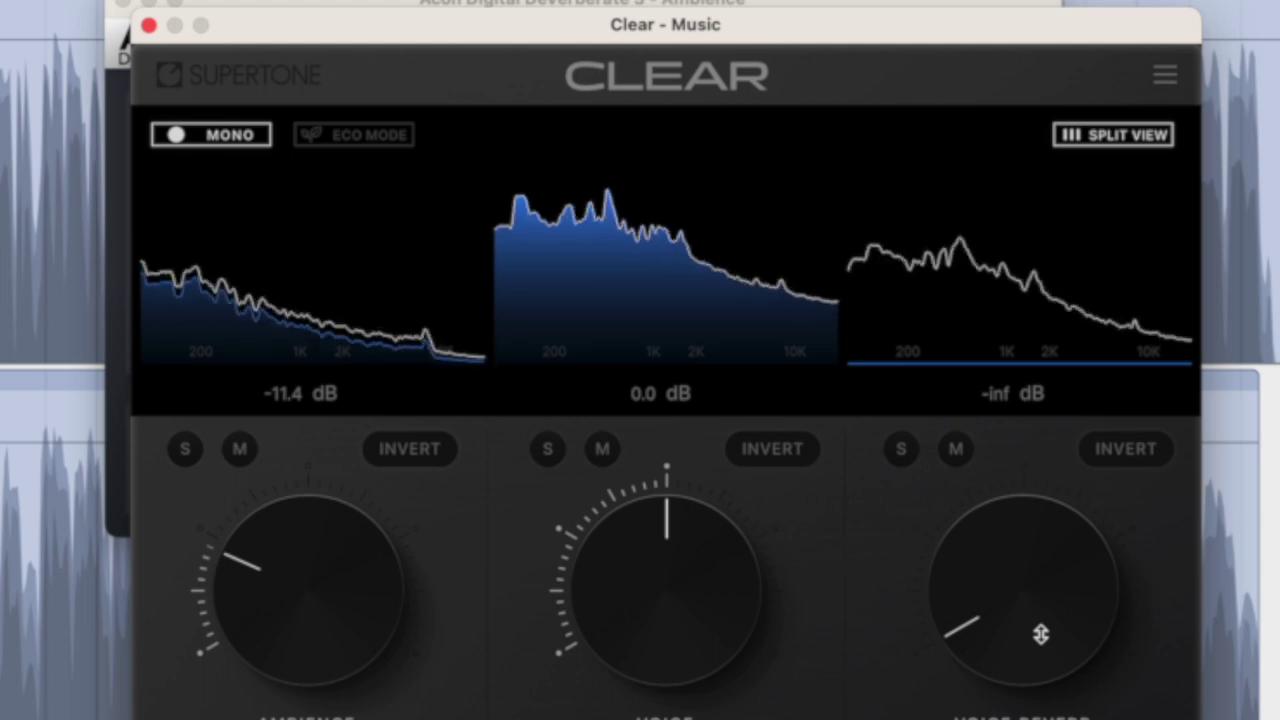
pyautogui.moveTo(1040, 631); pyautogui.dragTo(1049, 606)
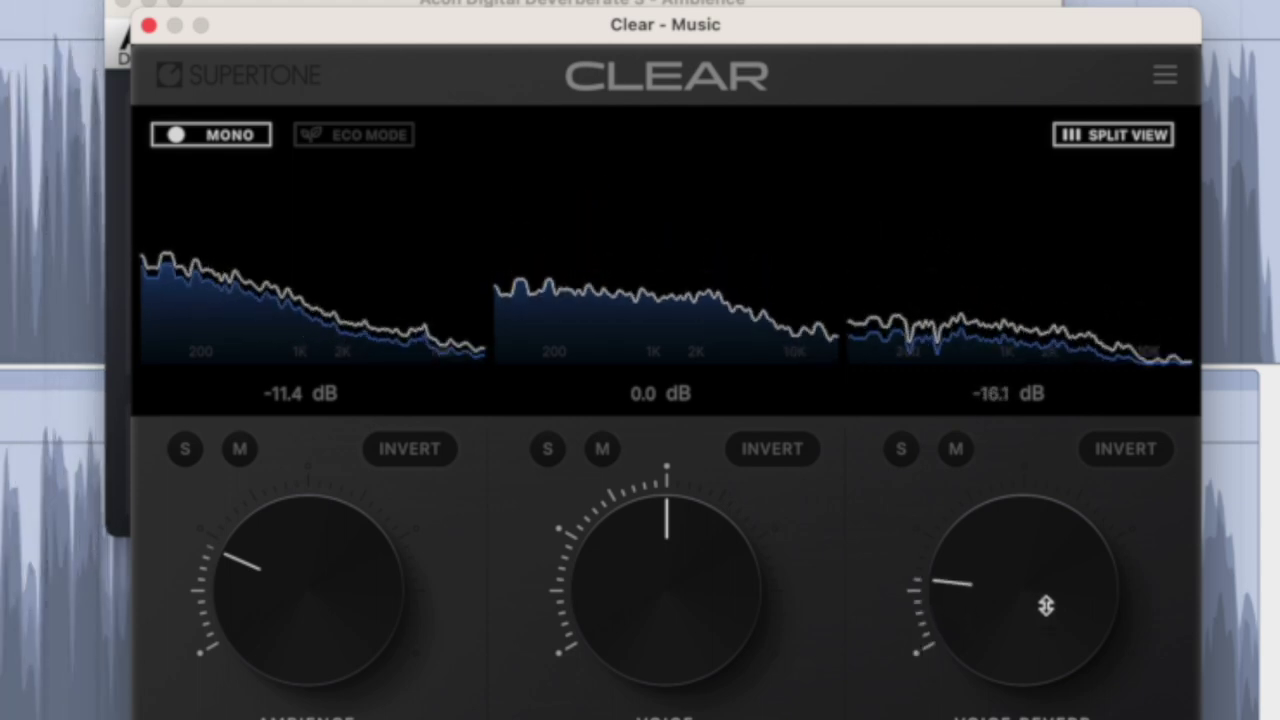